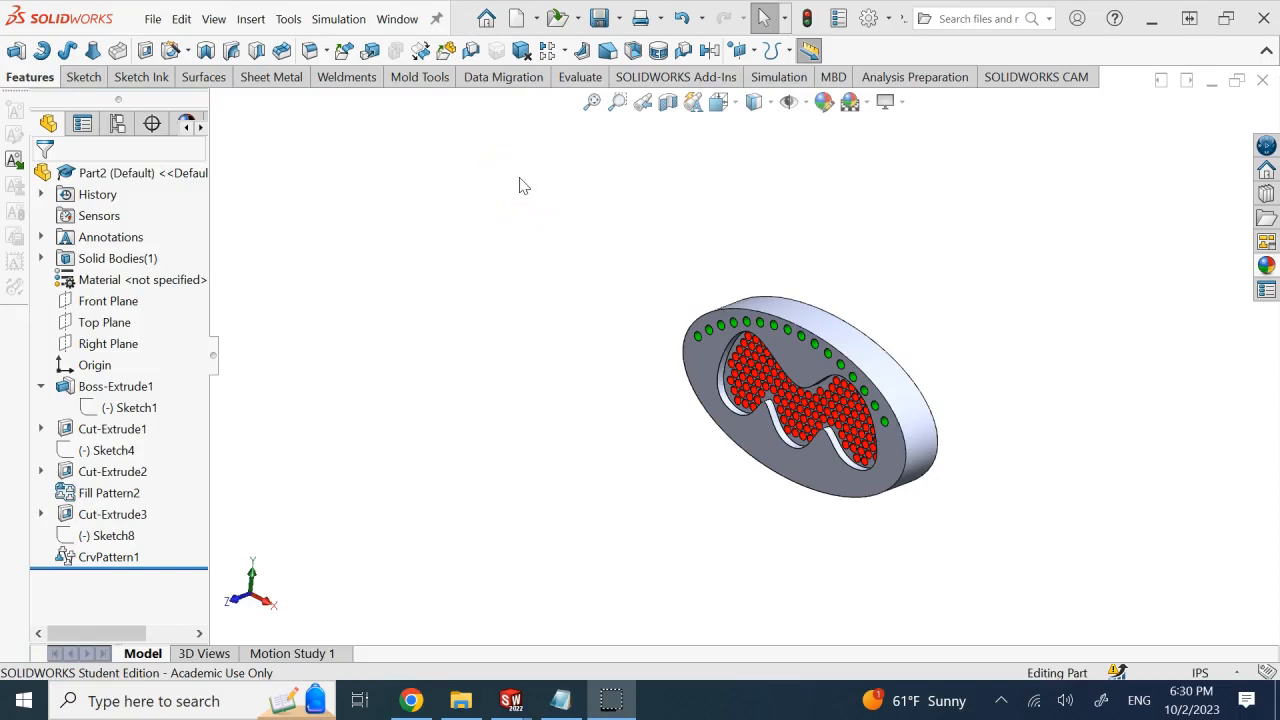
# Step: Examine the finished part's hole patterns from several angles and review the available pattern types
pyautogui.click(565, 51)
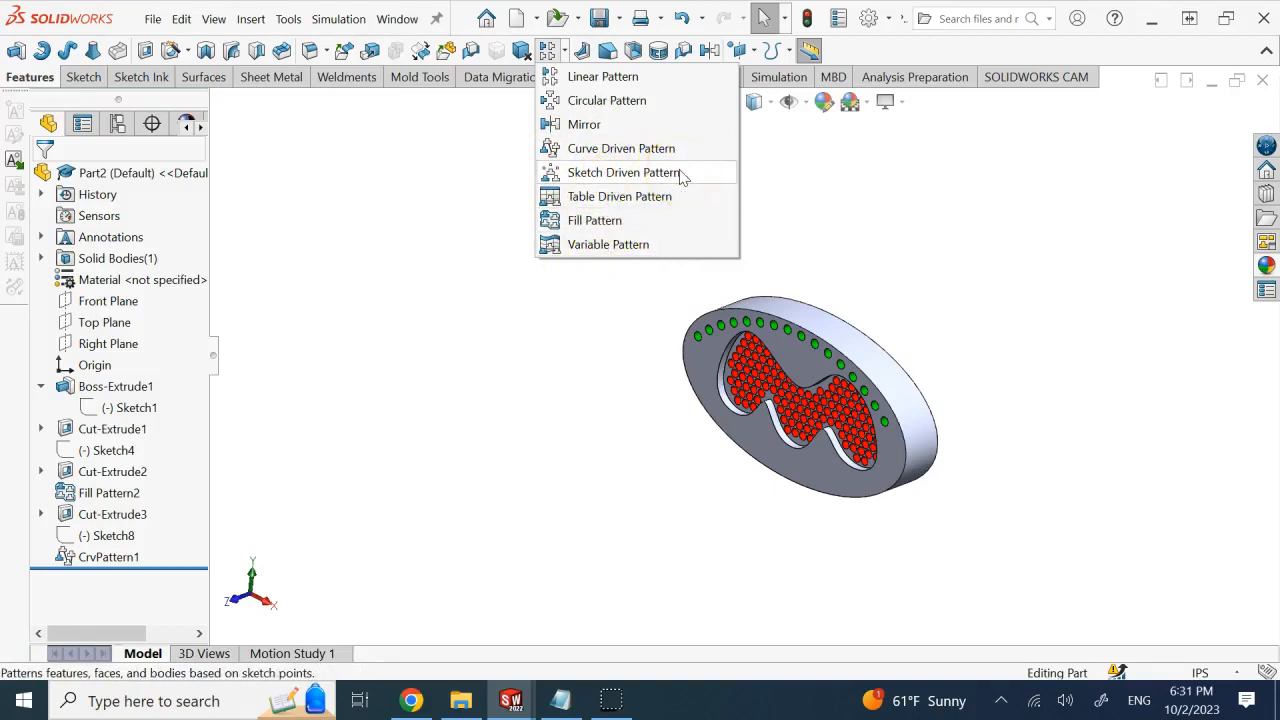
pyautogui.click(886, 195)
pyautogui.press('Up')
pyautogui.press('Up')
pyautogui.press('Right')
pyautogui.press('Right')
pyautogui.press('Right')
pyautogui.press('Left')
pyautogui.press('Left')
pyautogui.press('Down')
pyautogui.press('Down')
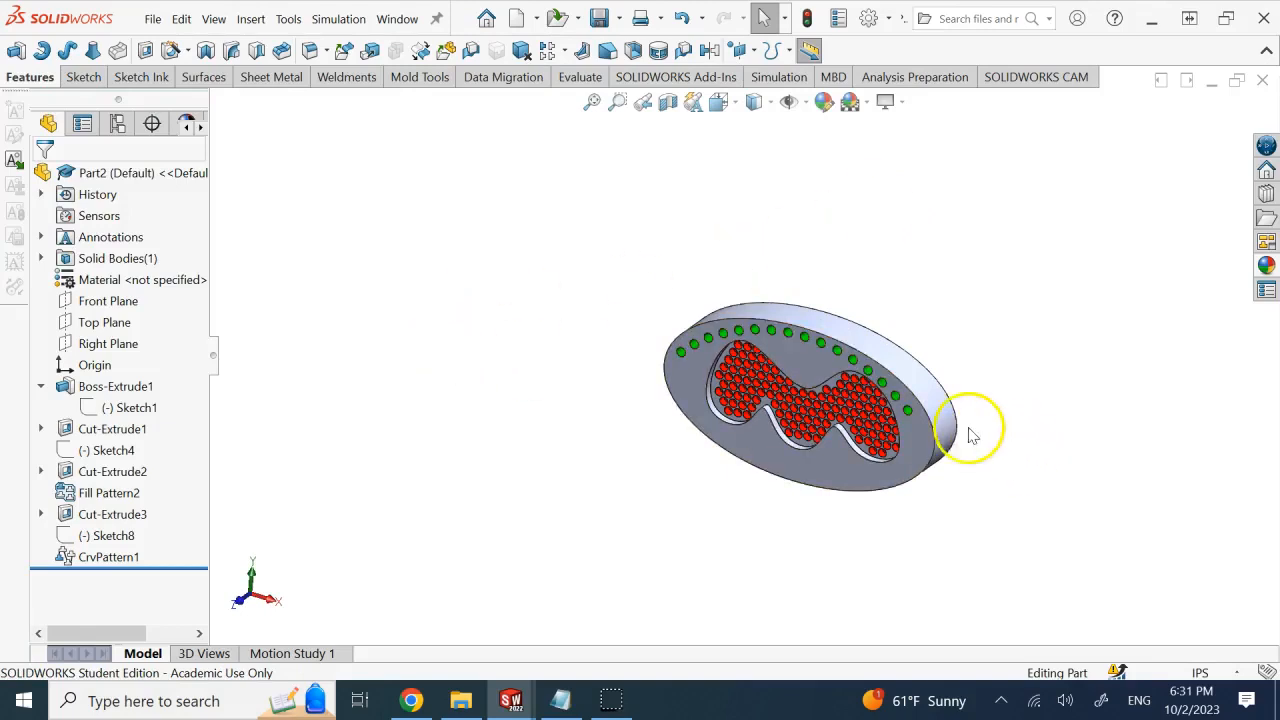
pyautogui.scroll(-3, 970, 432)
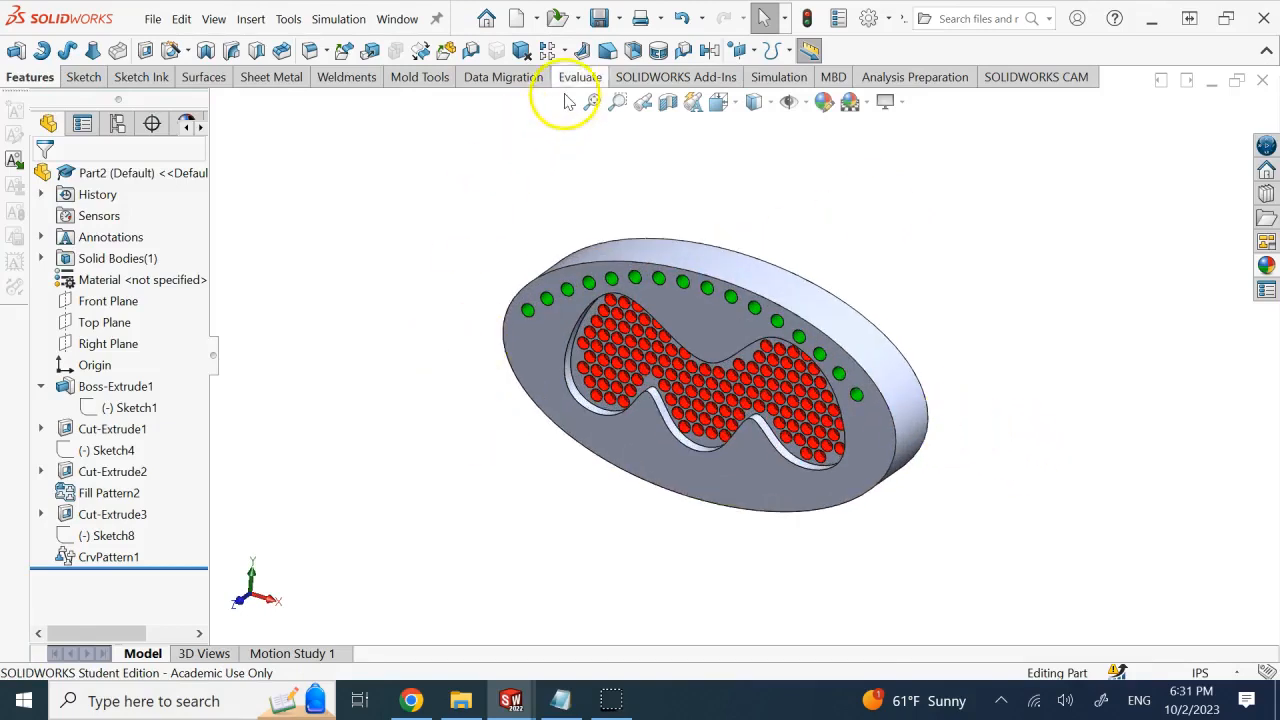
pyautogui.click(565, 51)
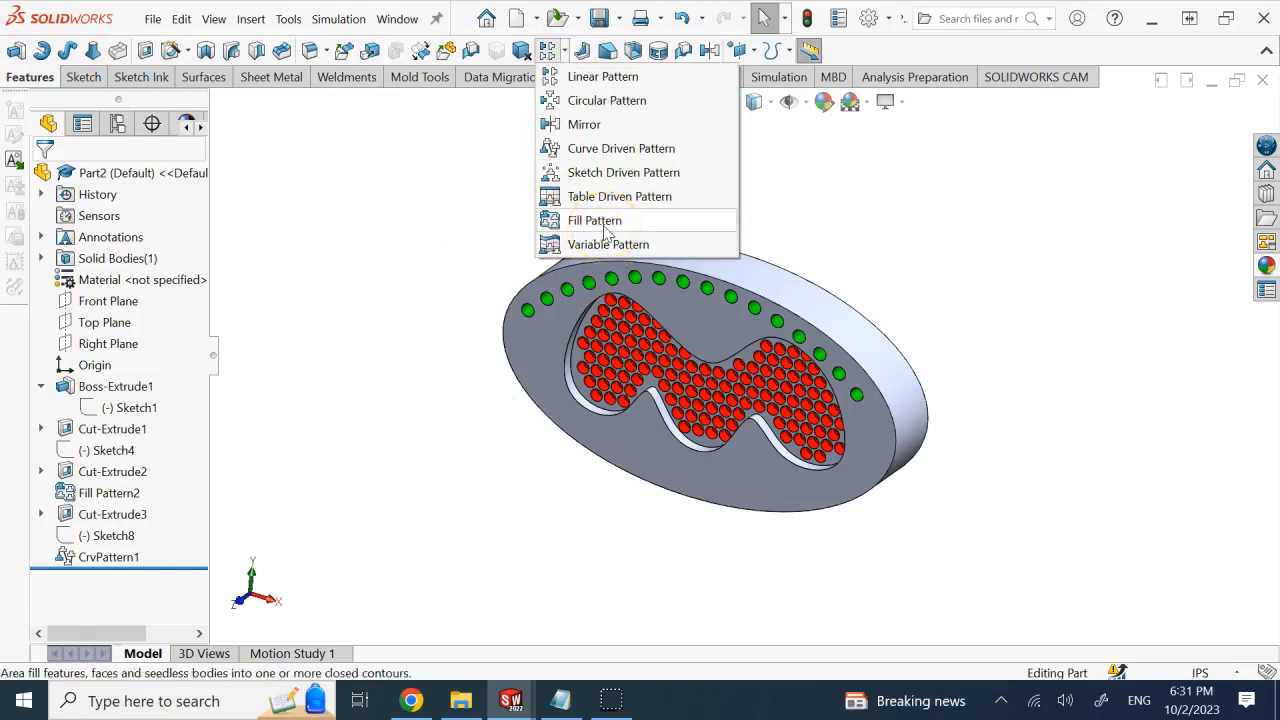
pyautogui.click(618, 183)
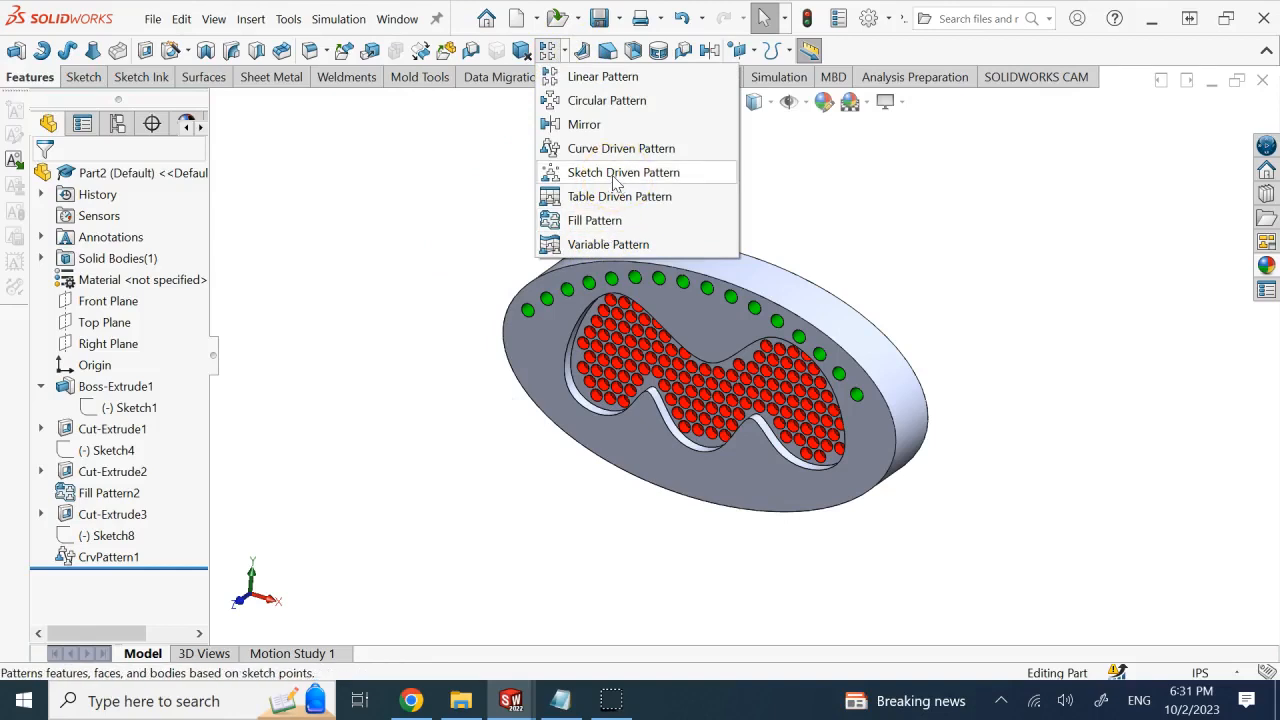
pyautogui.click(504, 166)
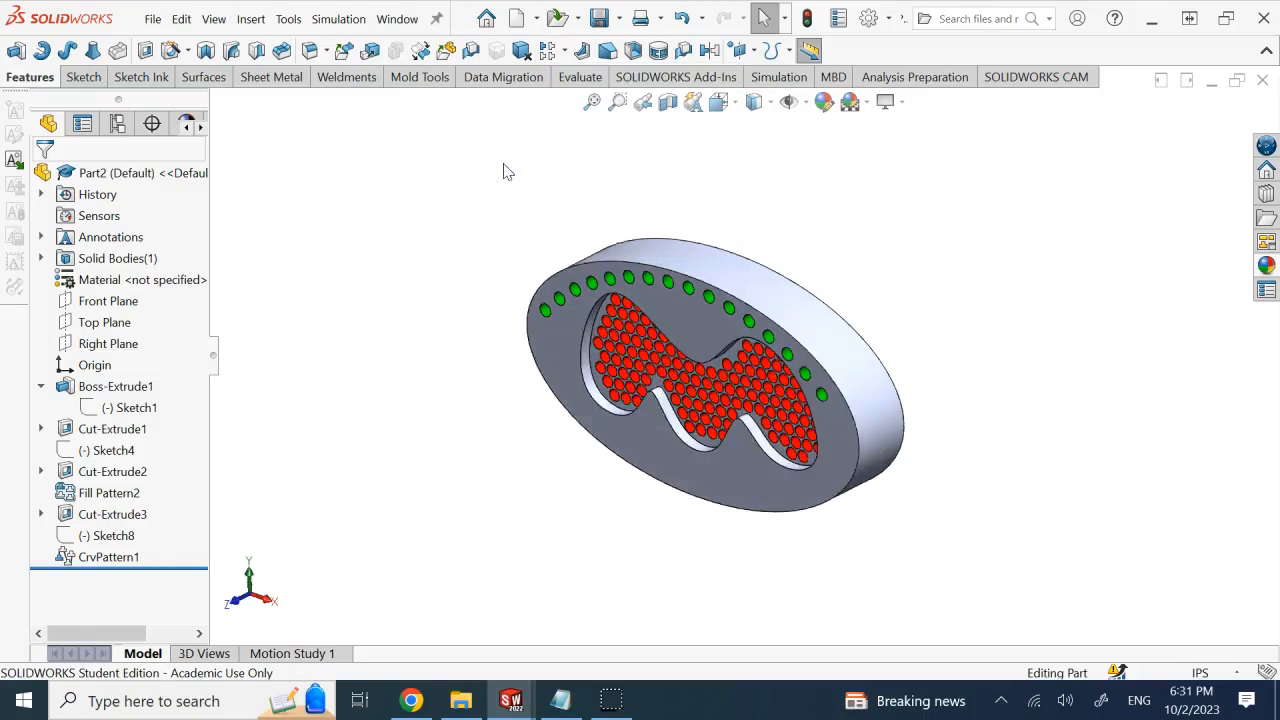
# Step: Roll the feature history back to just after Sketch4, leaving Cut-Extrude2 and everything below it suppressed
pyautogui.moveTo(181, 565); pyautogui.dragTo(172, 425)
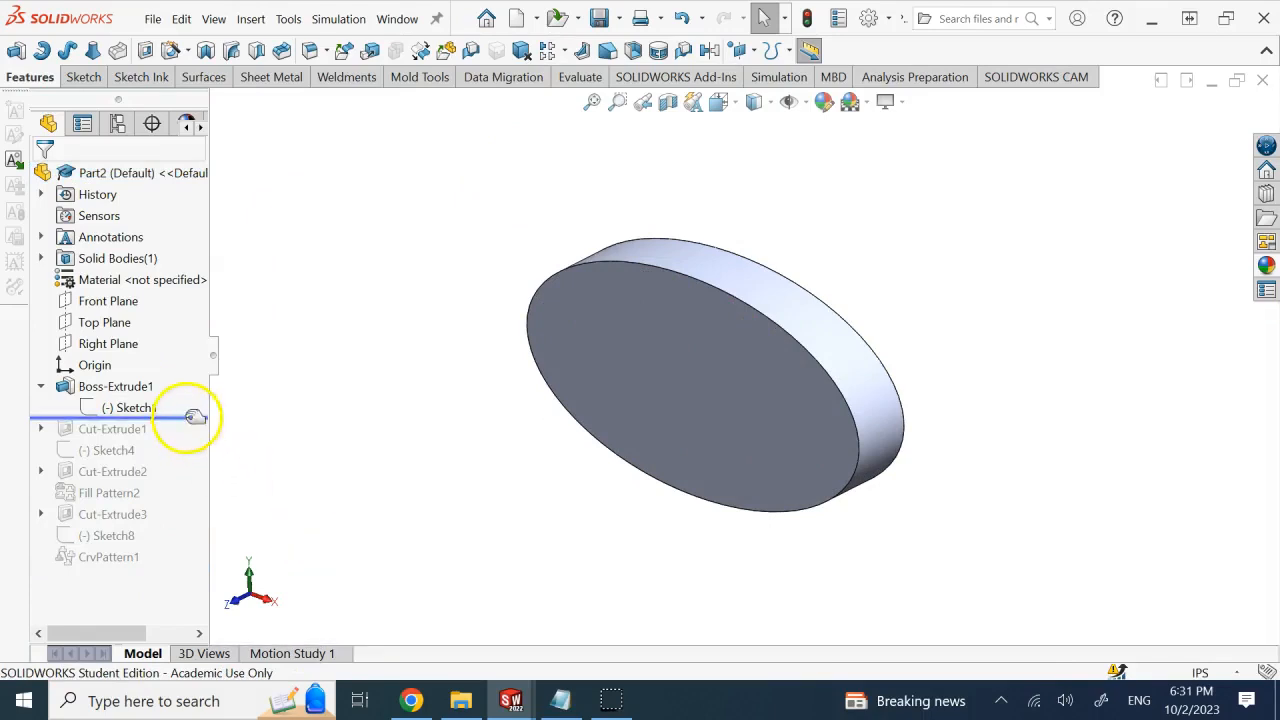
pyautogui.moveTo(194, 417); pyautogui.dragTo(180, 434)
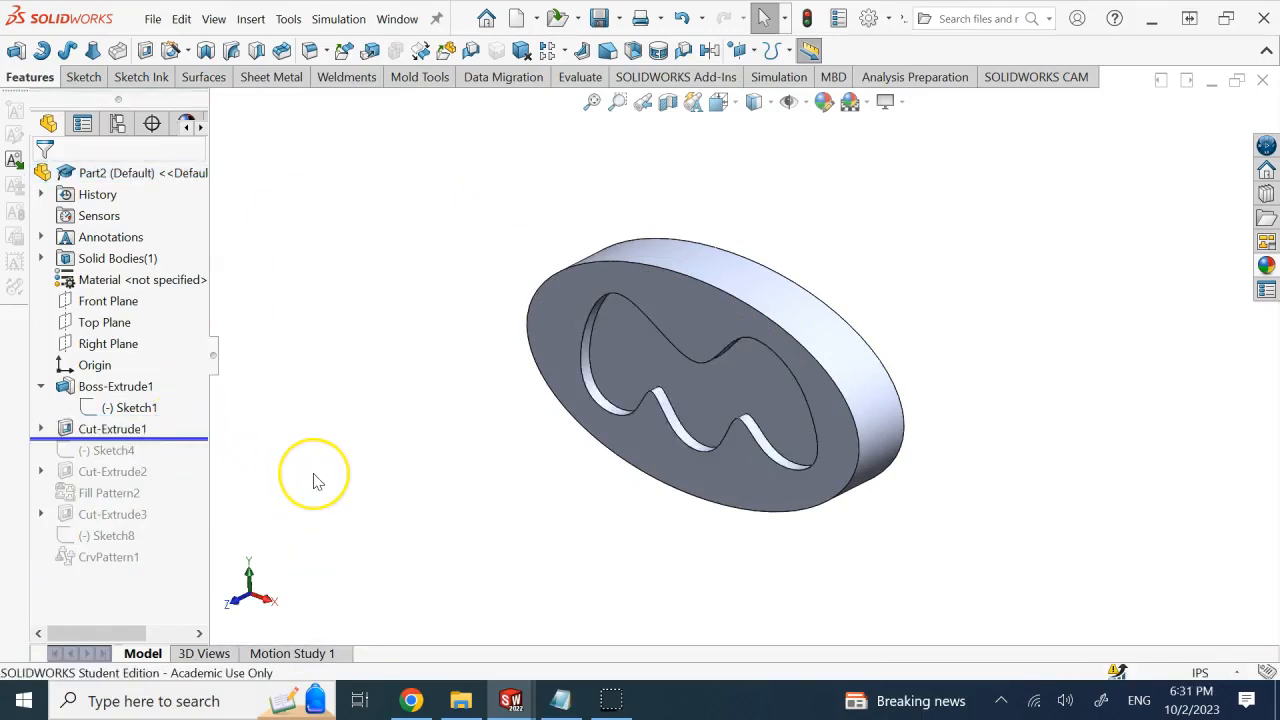
pyautogui.moveTo(185, 440)
pyautogui.mouseDown()
pyautogui.moveTo(183, 451)
pyautogui.moveTo(186, 439)
pyautogui.mouseUp()
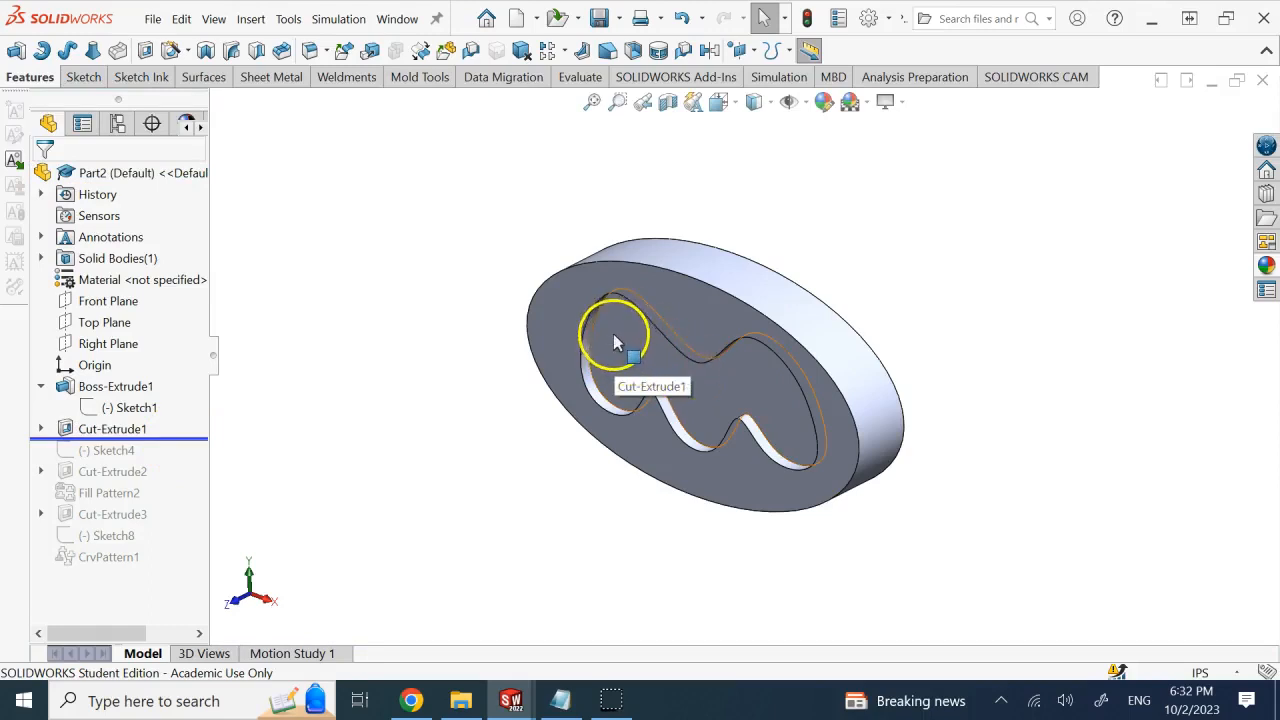
pyautogui.moveTo(189, 443); pyautogui.dragTo(196, 459)
pyautogui.click(564, 50)
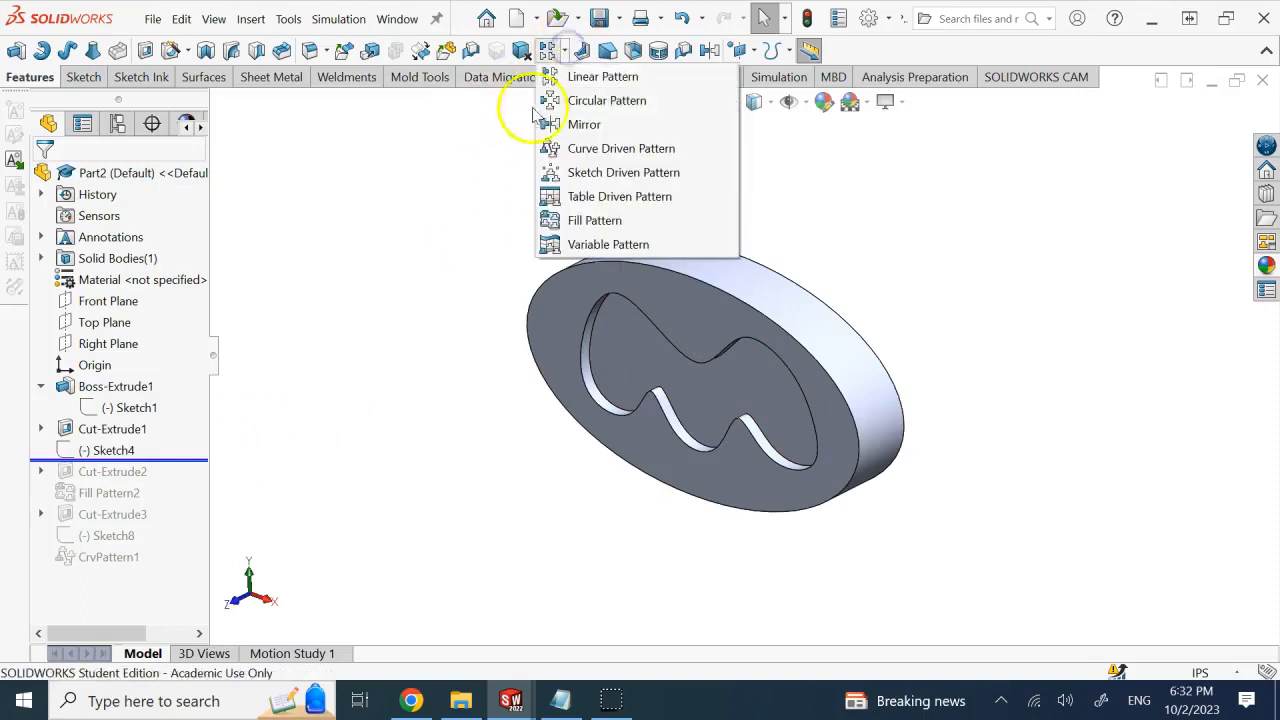
pyautogui.click(602, 220)
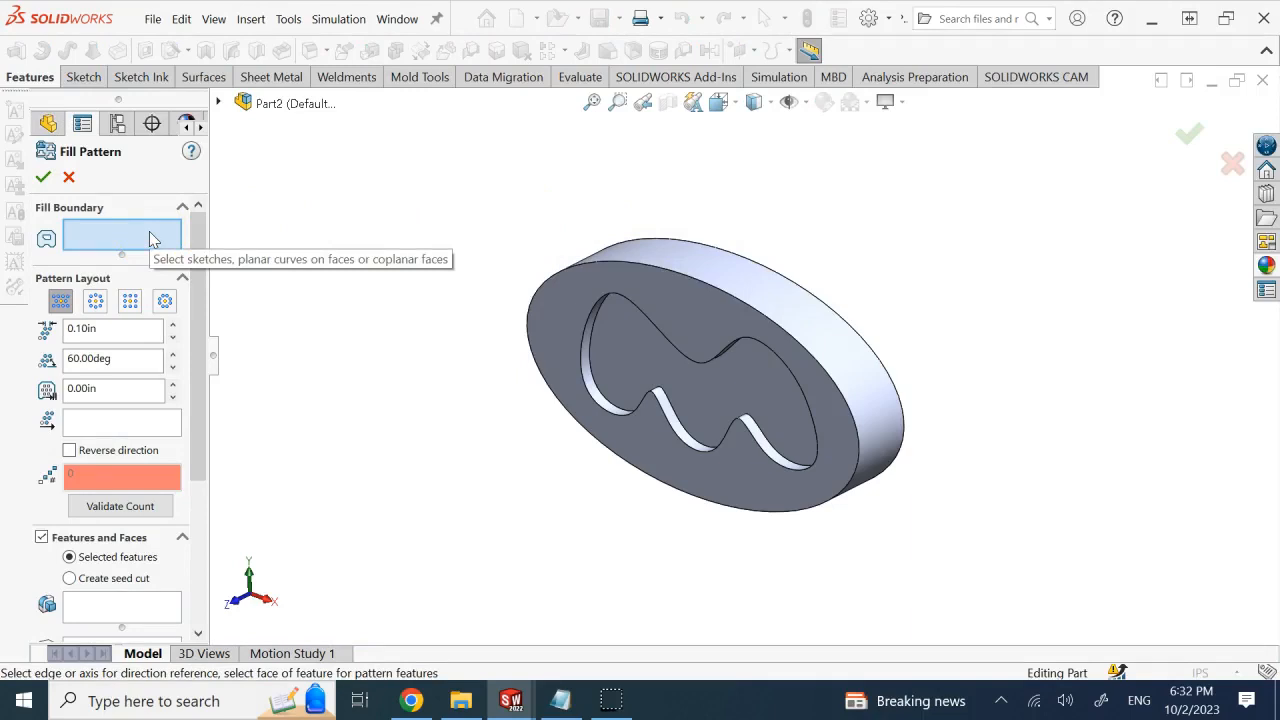
pyautogui.scroll(-4, 200, 370)
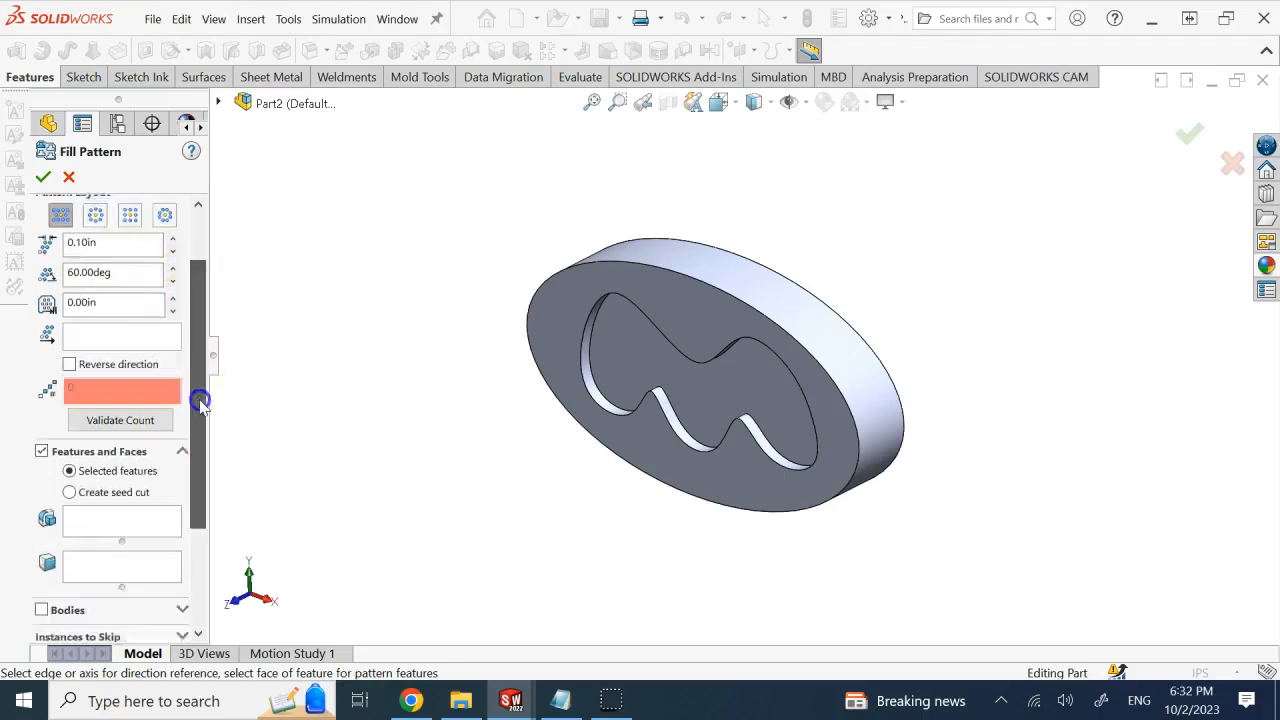
pyautogui.click(128, 420)
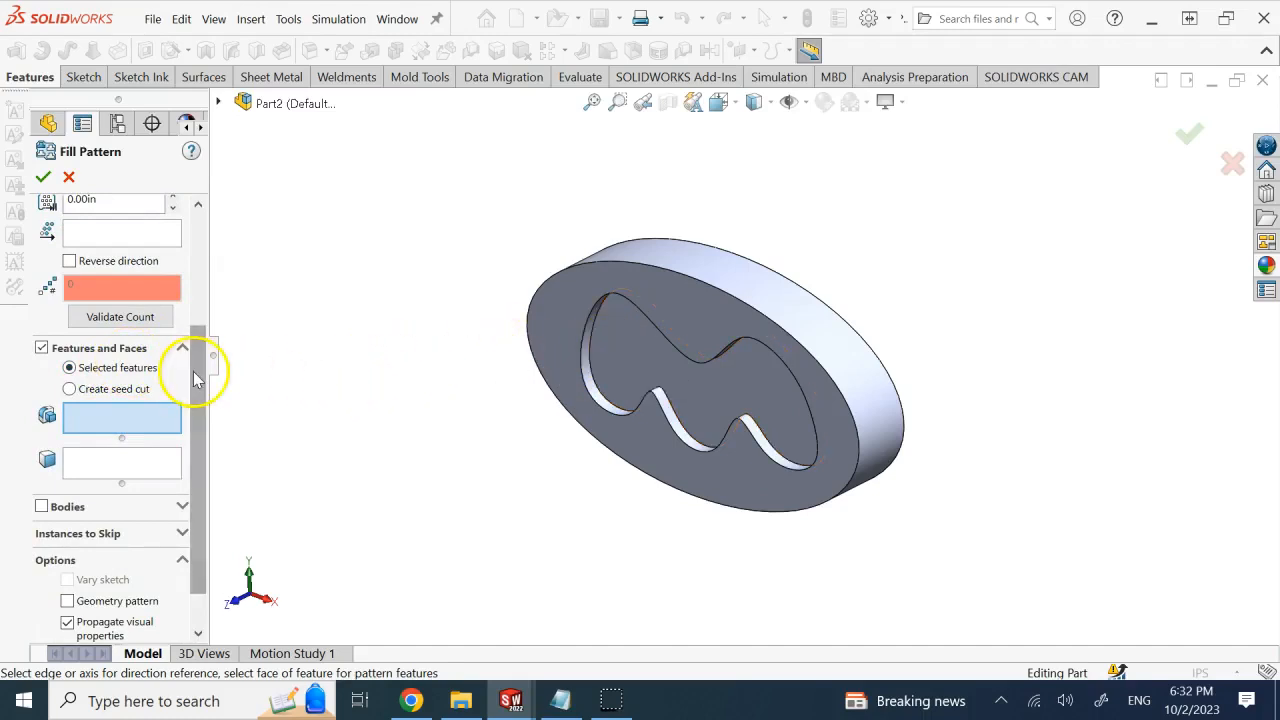
pyautogui.moveTo(195, 372); pyautogui.dragTo(200, 251)
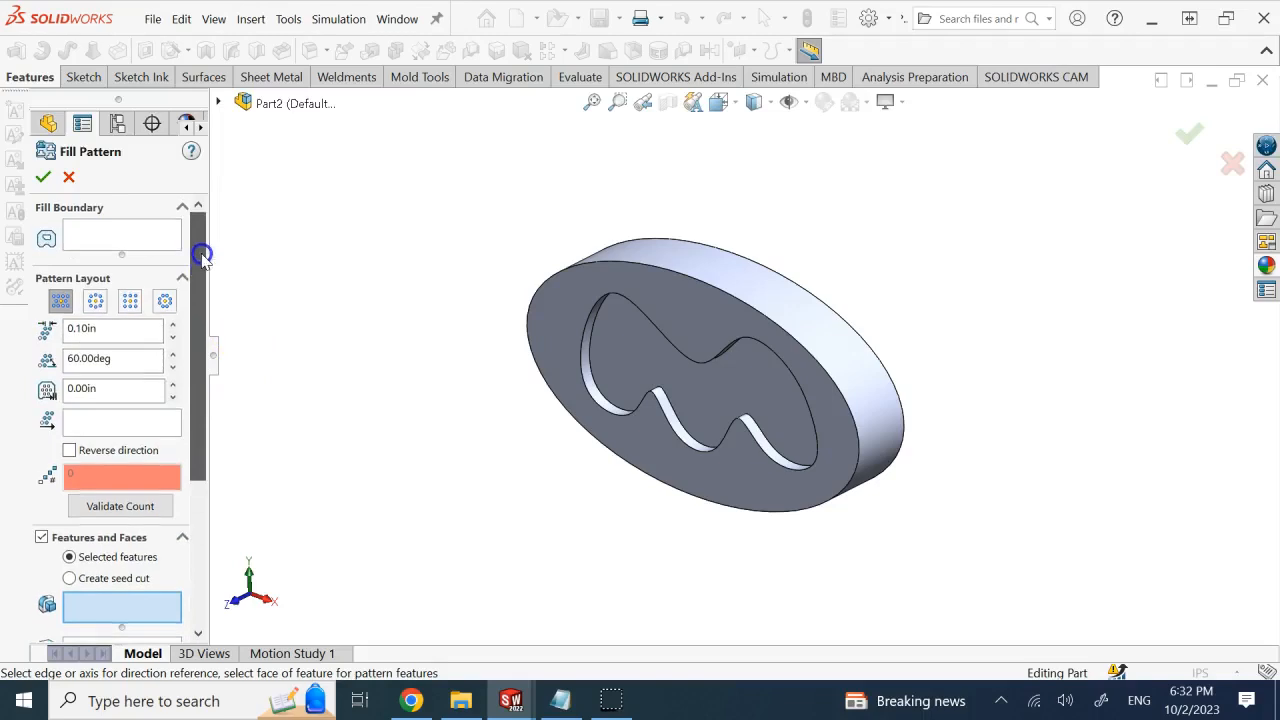
pyautogui.click(153, 241)
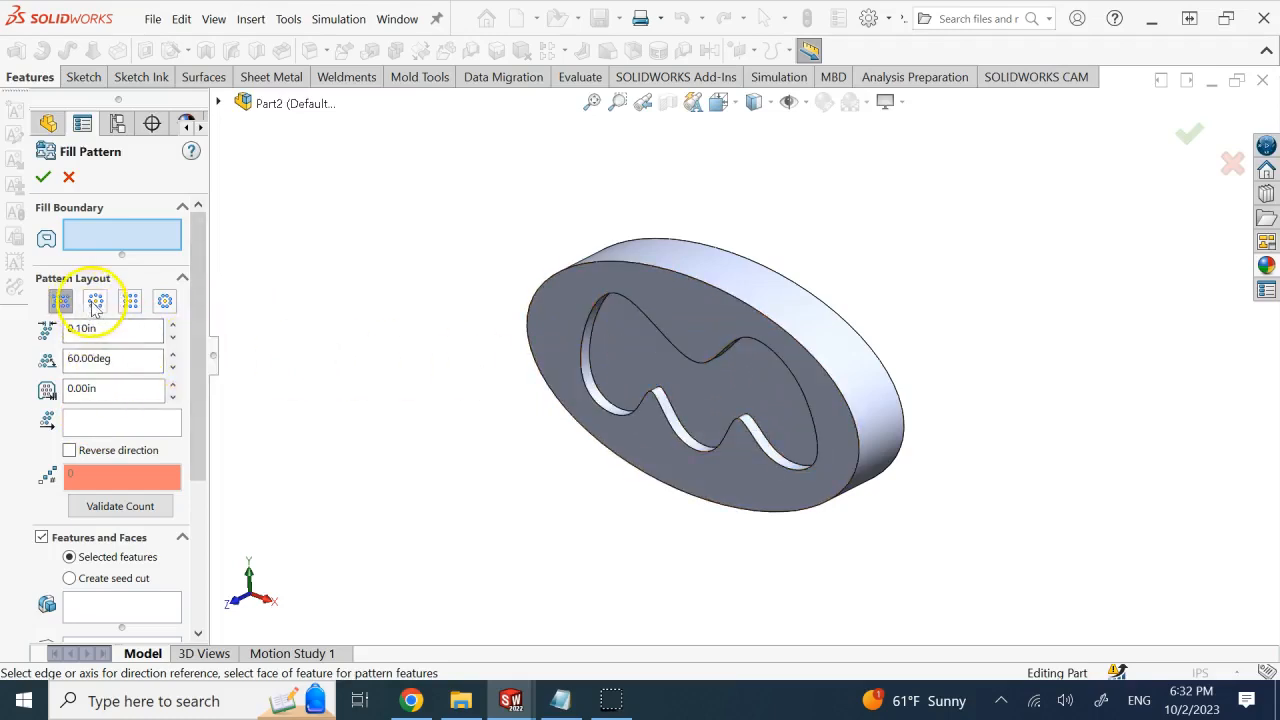
pyautogui.moveTo(200, 343); pyautogui.dragTo(200, 483)
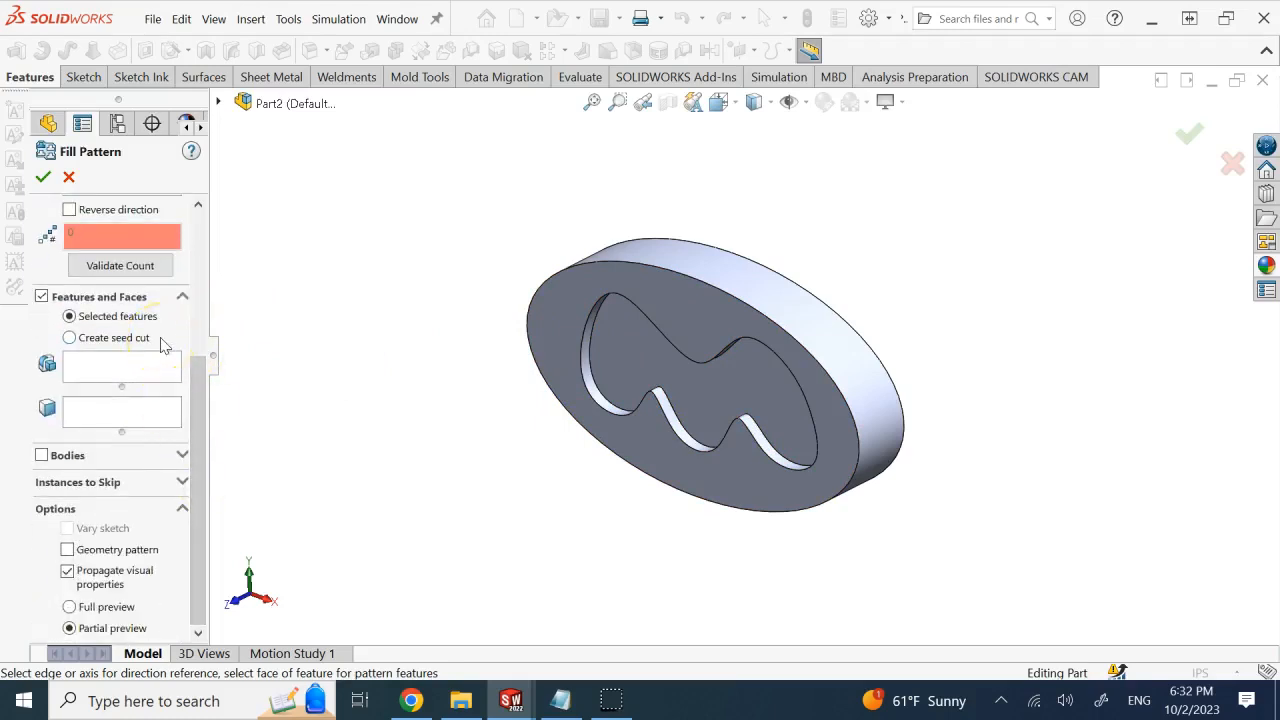
pyautogui.click(113, 338)
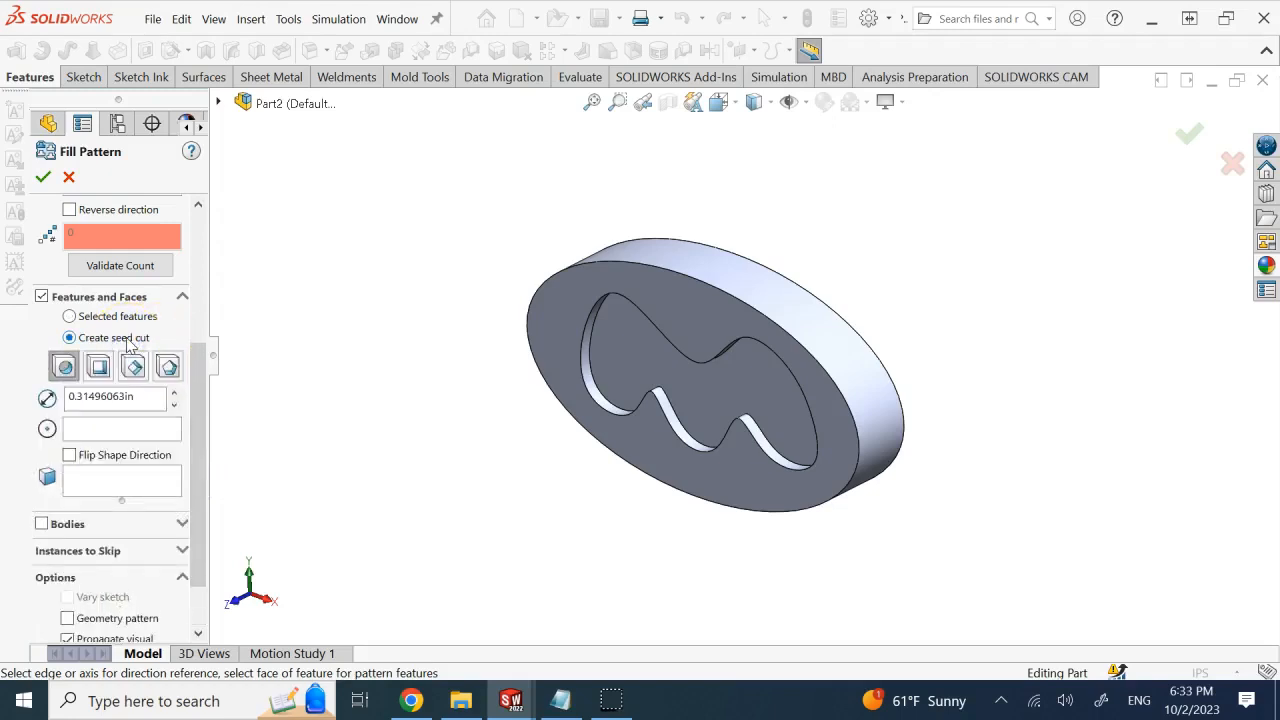
pyautogui.click(66, 368)
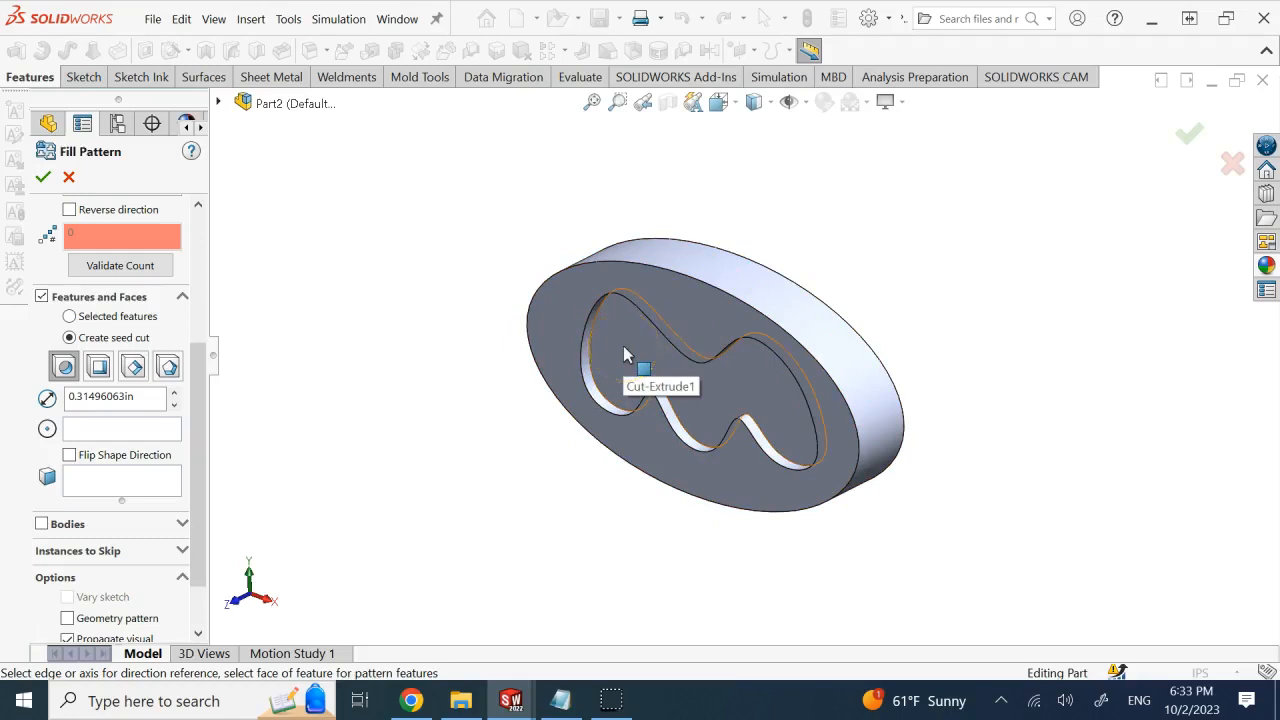
pyautogui.click(66, 370)
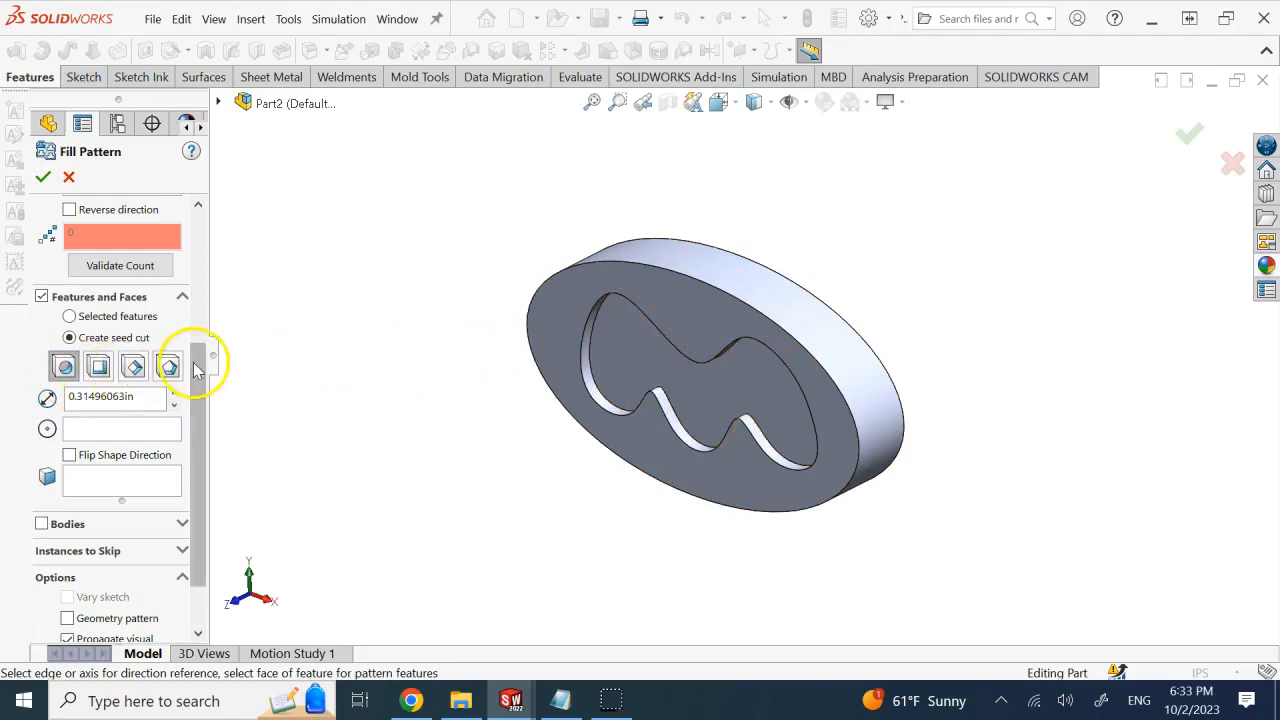
pyautogui.moveTo(197, 368); pyautogui.dragTo(195, 346)
pyautogui.click(65, 397)
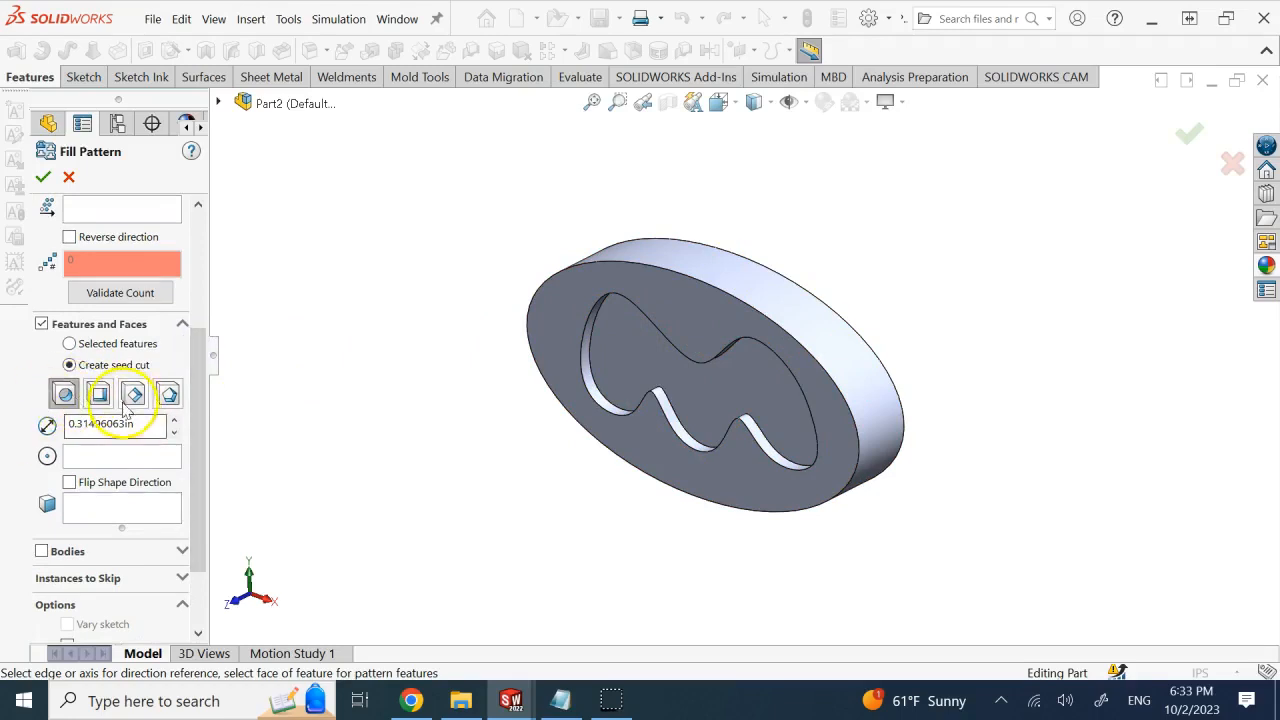
pyautogui.moveTo(208, 413); pyautogui.dragTo(180, 236)
pyautogui.click(112, 232)
pyautogui.click(631, 366)
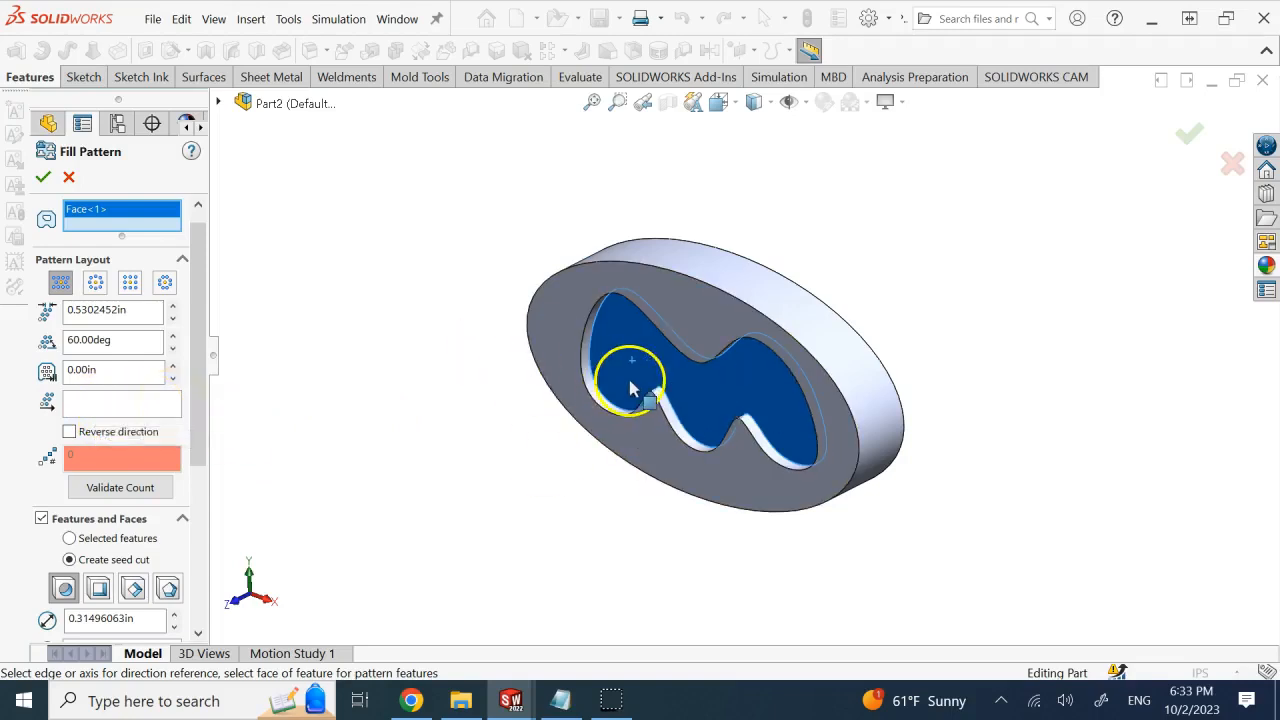
pyautogui.click(70, 178)
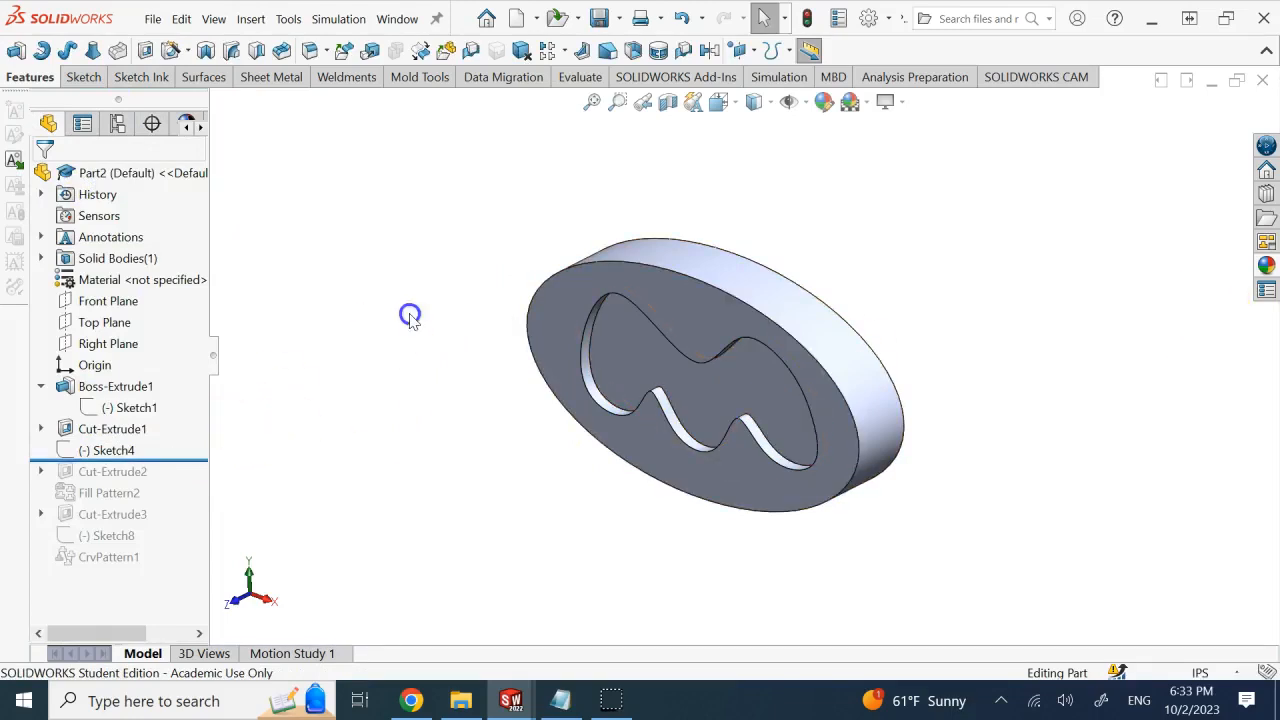
# Step: Inspect the line in Sketch4 without changing it, and make the sketch visible on the part
pyautogui.click(128, 450)
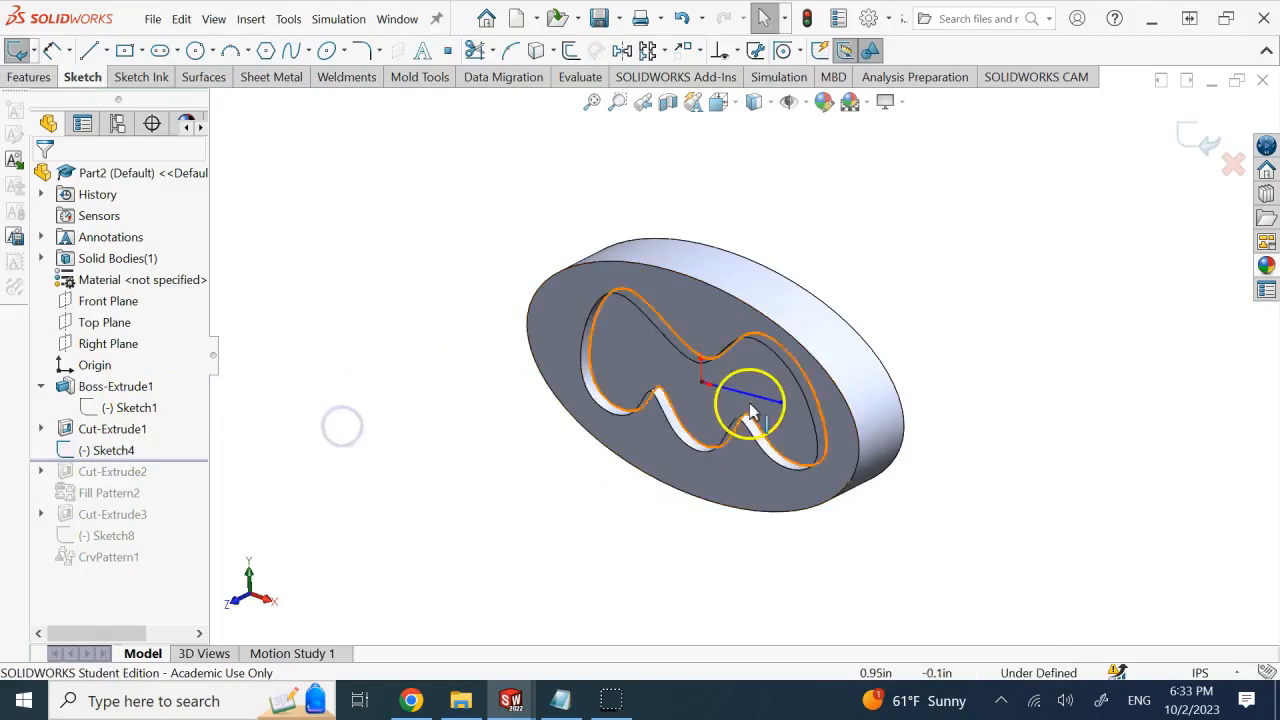
pyautogui.click(1207, 141)
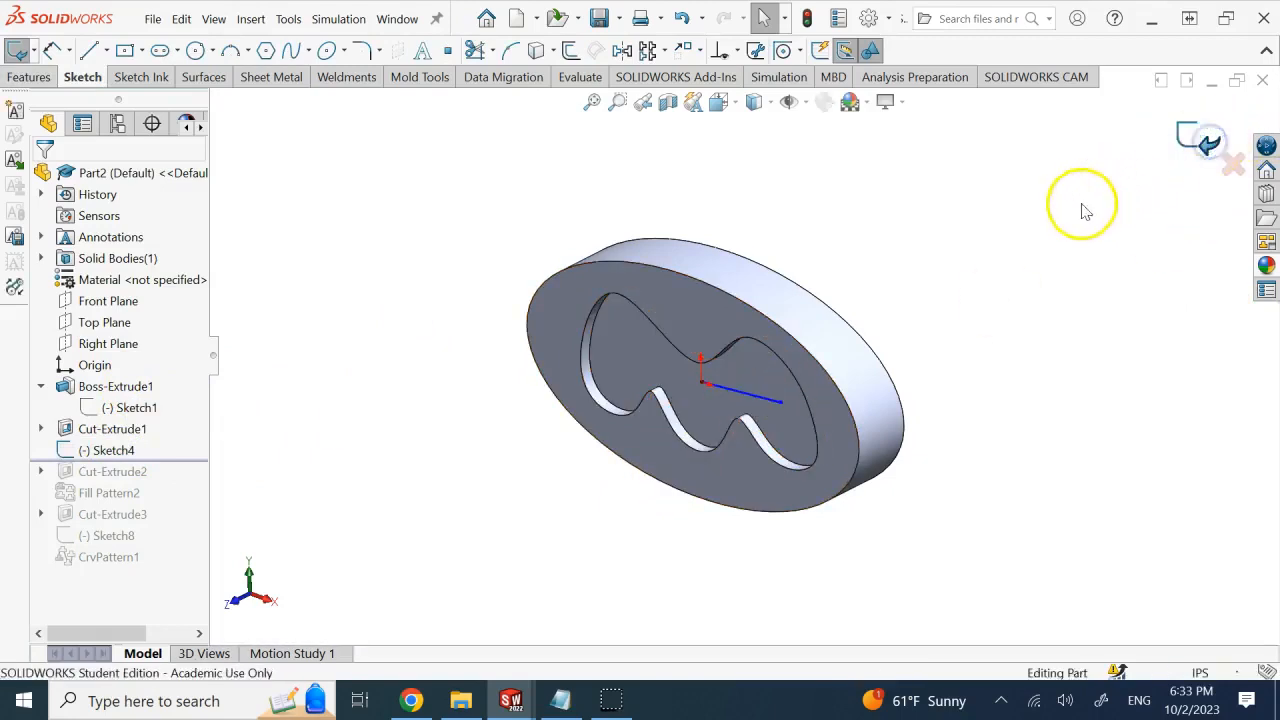
pyautogui.rightClick(122, 450)
pyautogui.click(141, 231)
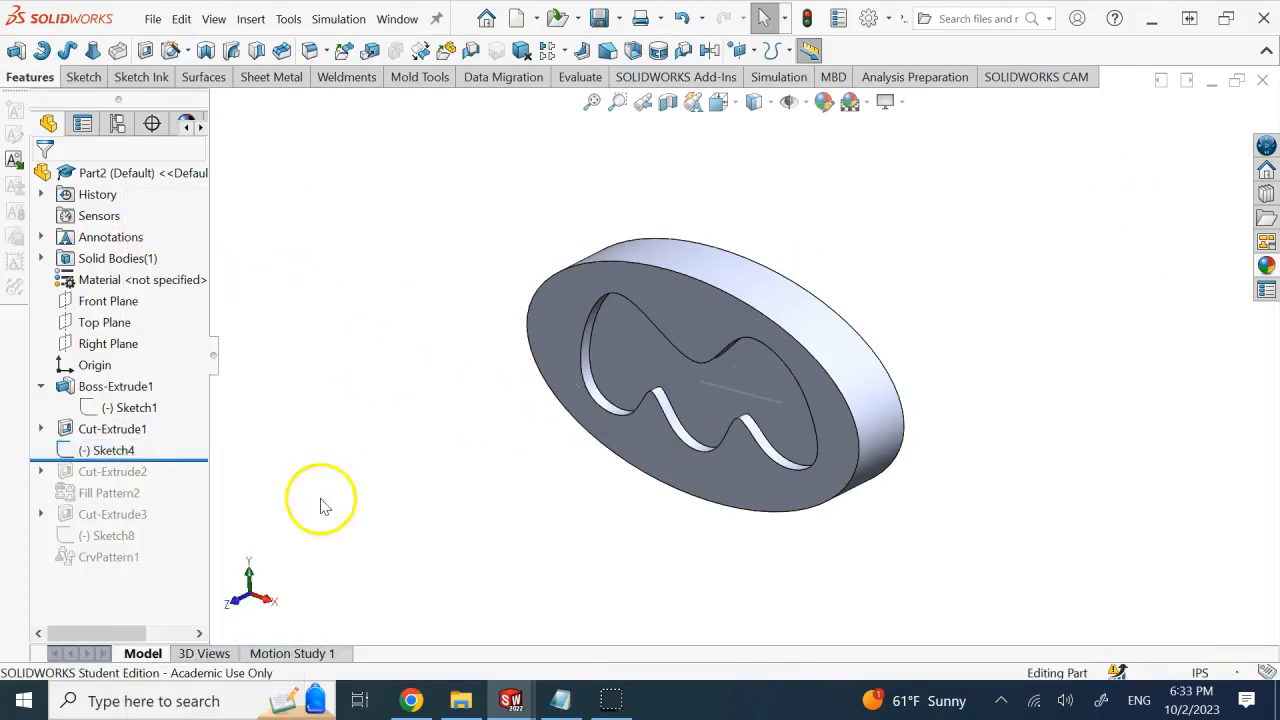
# Step: Start a Fill Pattern with the wavy recess floor as the fill boundary and the Sketch4 line as the pattern direction
pyautogui.click(562, 51)
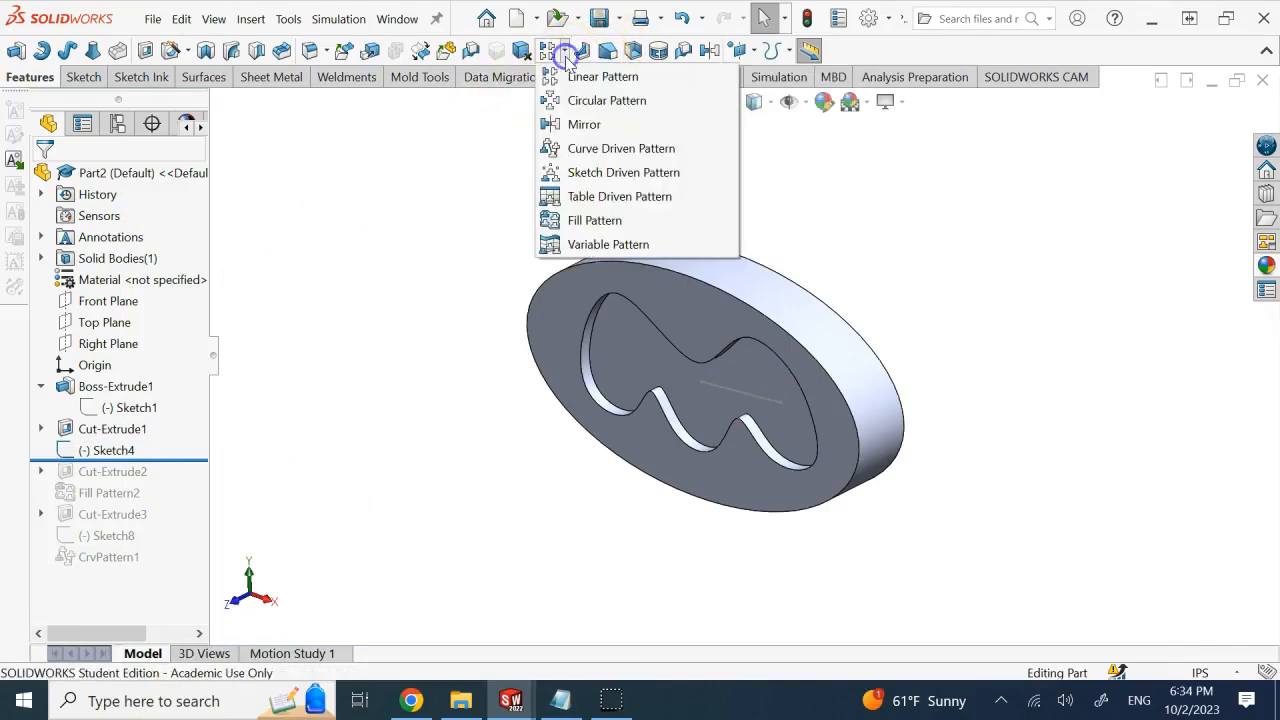
pyautogui.click(613, 219)
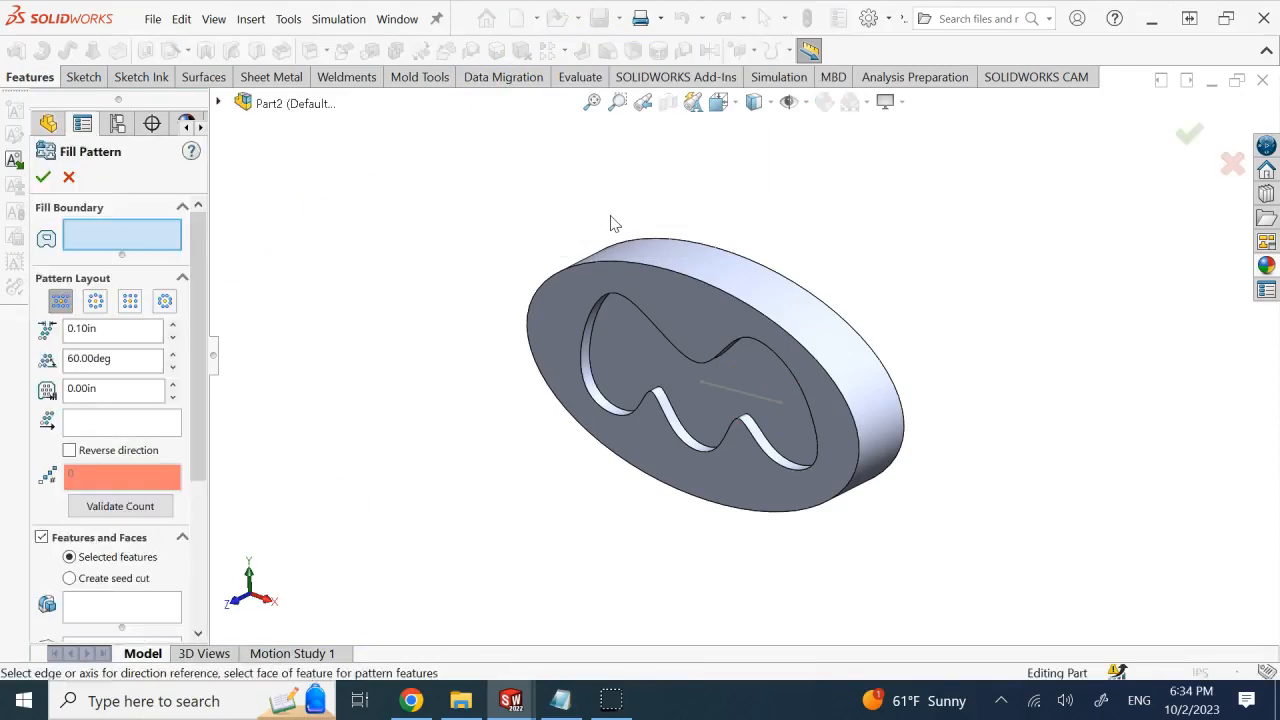
pyautogui.click(634, 350)
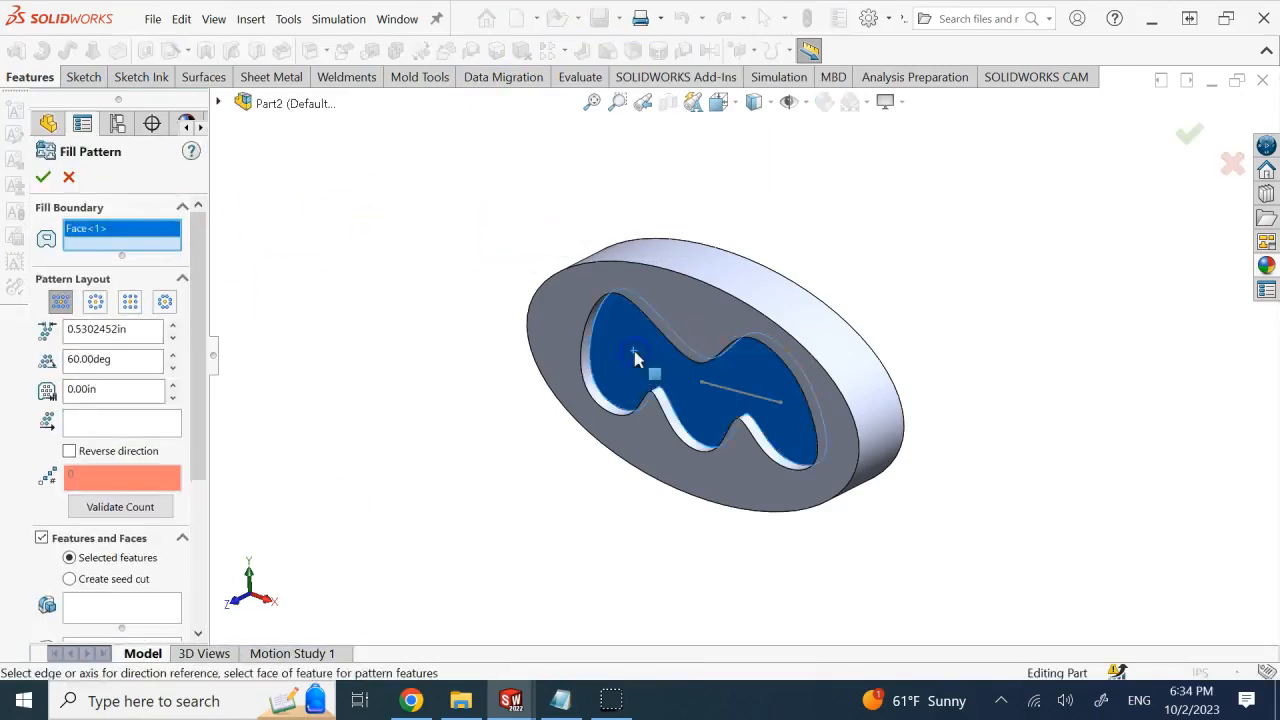
pyautogui.click(143, 424)
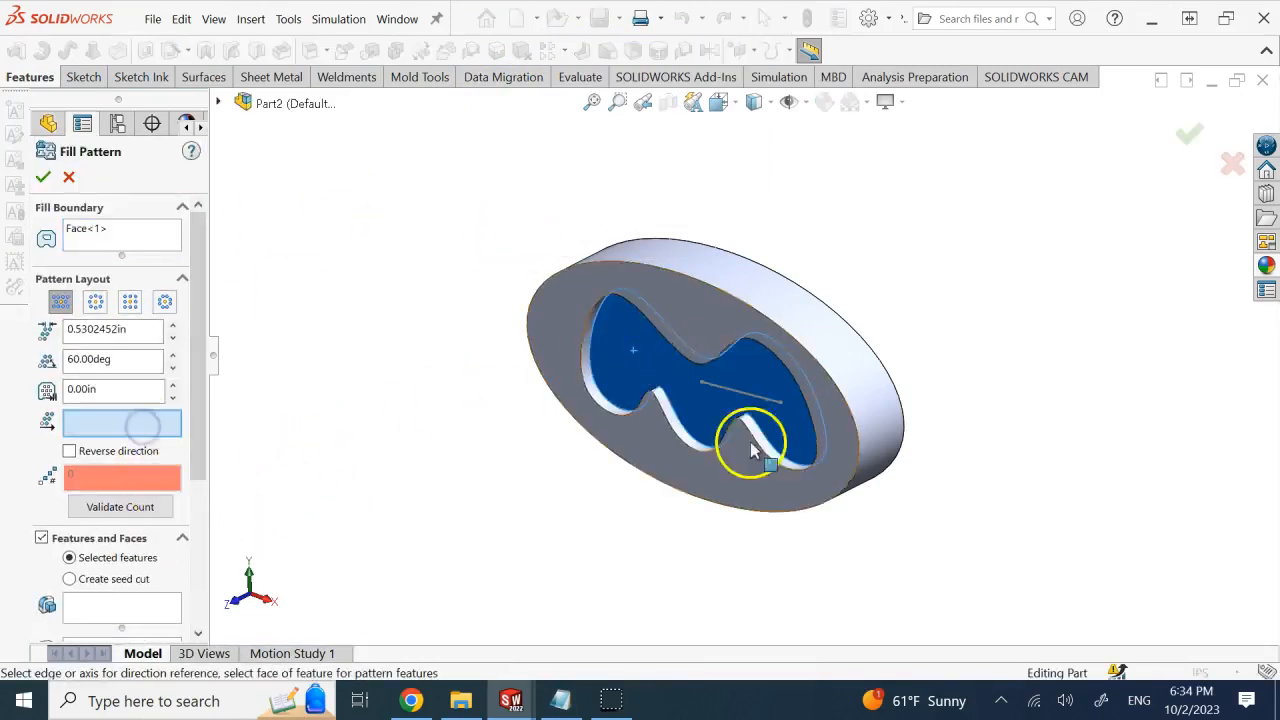
pyautogui.click(770, 403)
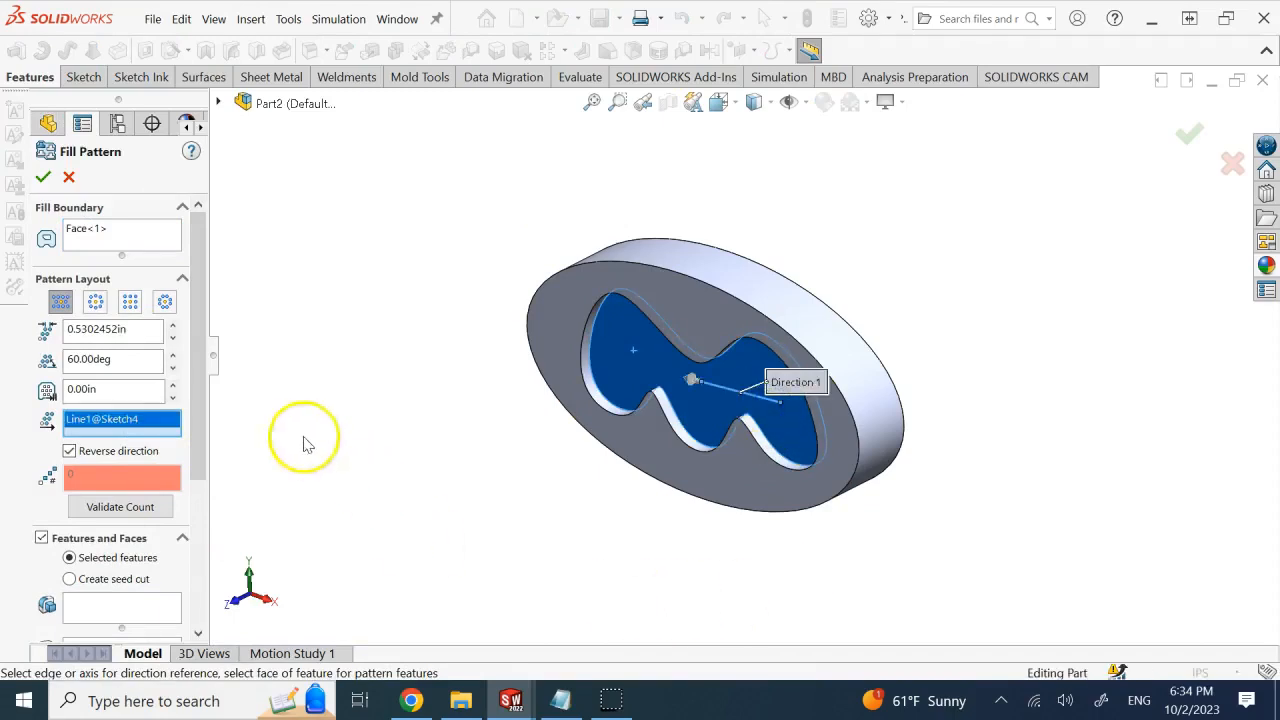
# Step: Use a circular seed cut for the fill pattern and set its diameter to 0.20 in
pyautogui.moveTo(197, 366); pyautogui.dragTo(200, 534)
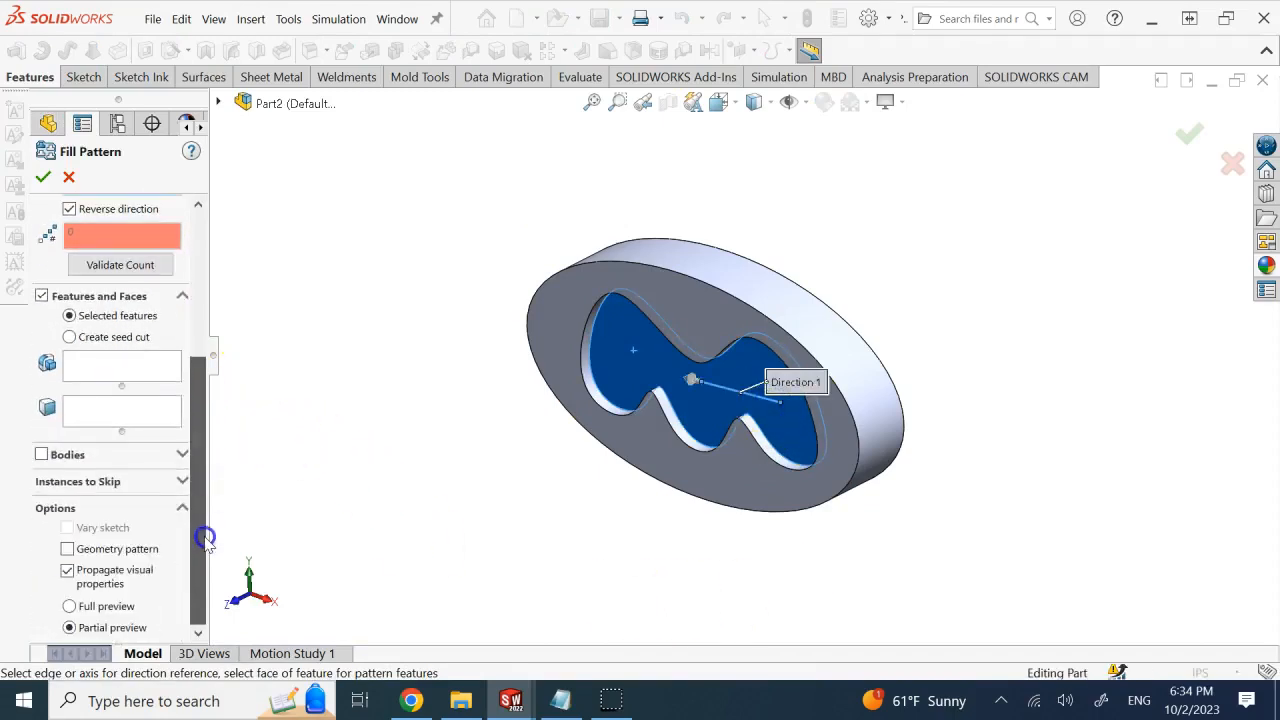
pyautogui.click(117, 338)
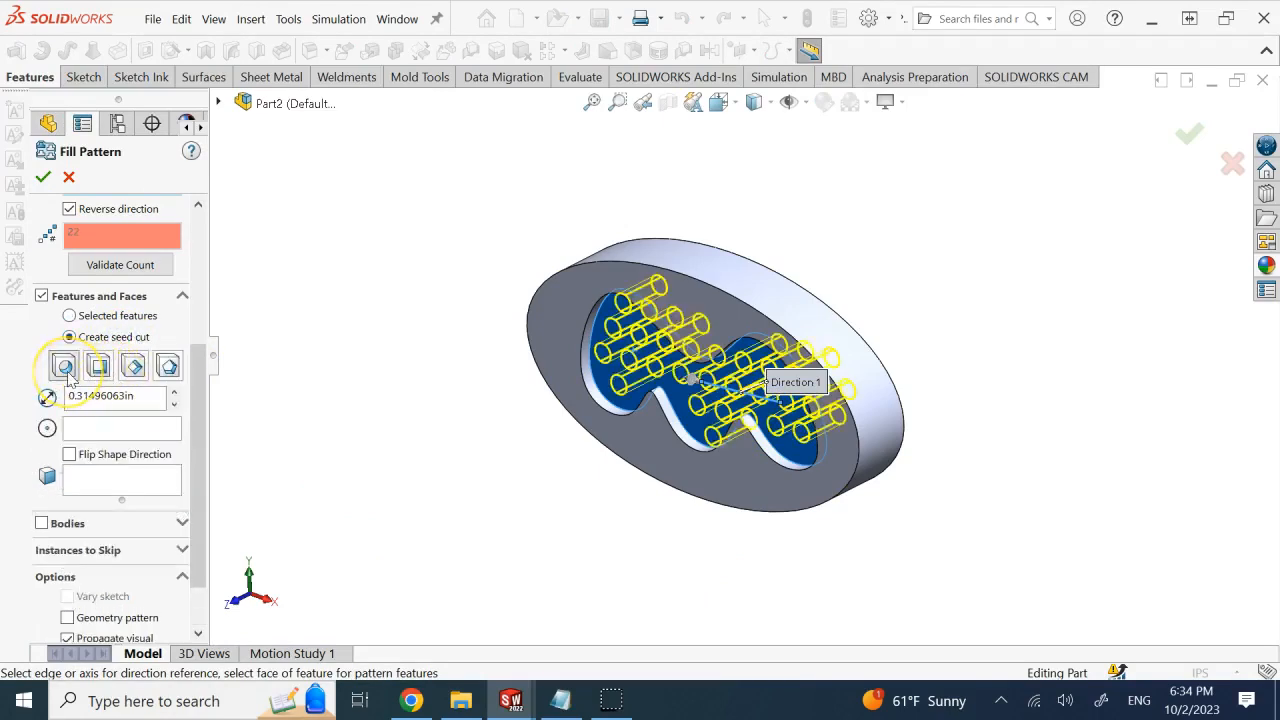
pyautogui.click(128, 392)
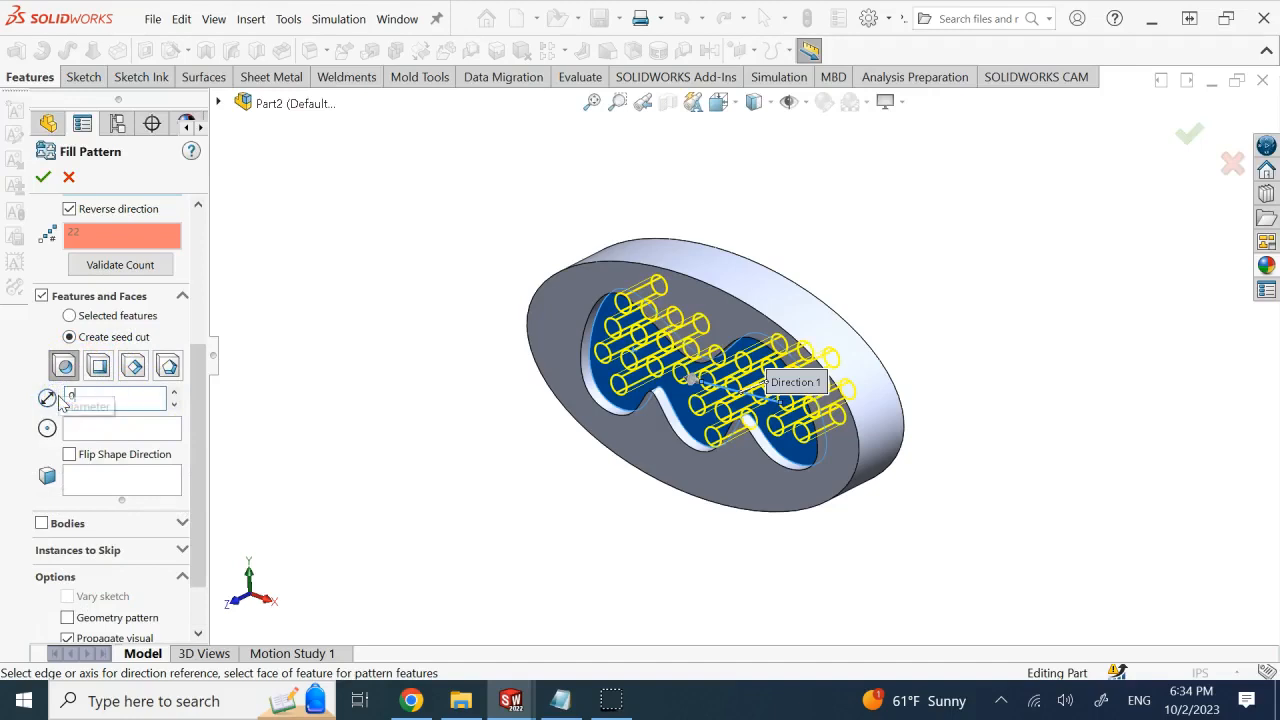
pyautogui.click(300, 380)
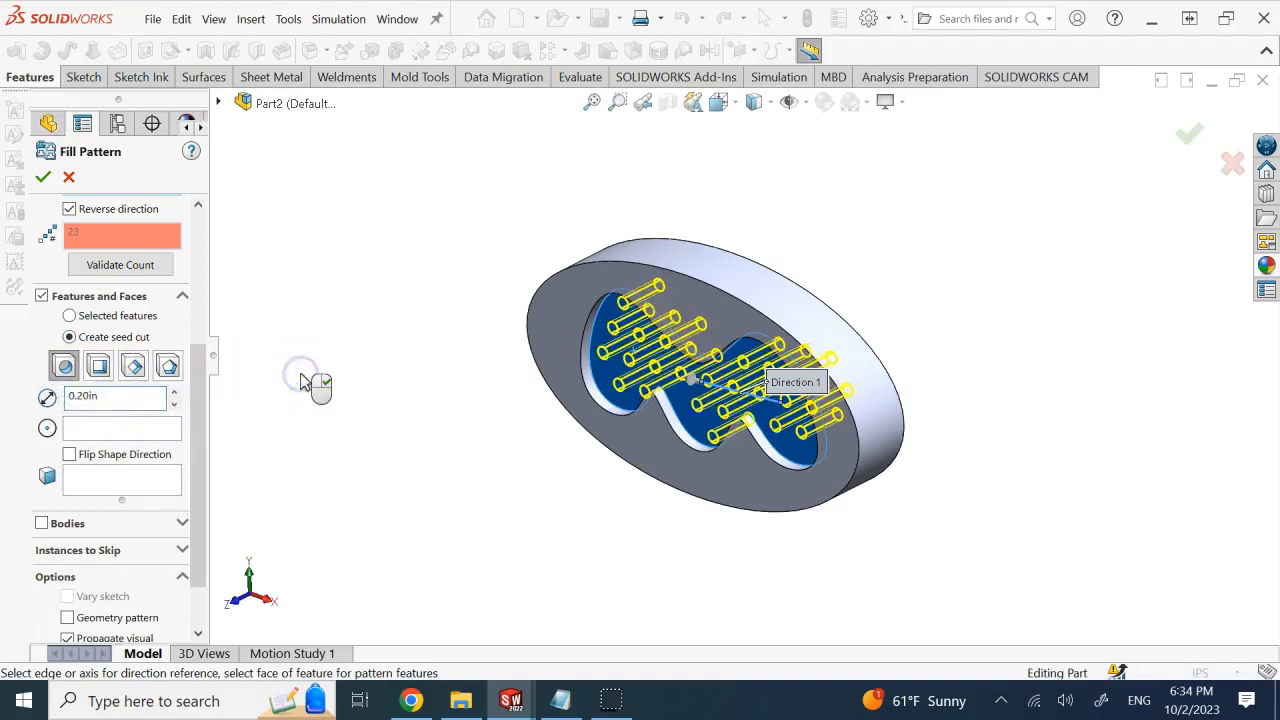
pyautogui.click(387, 348)
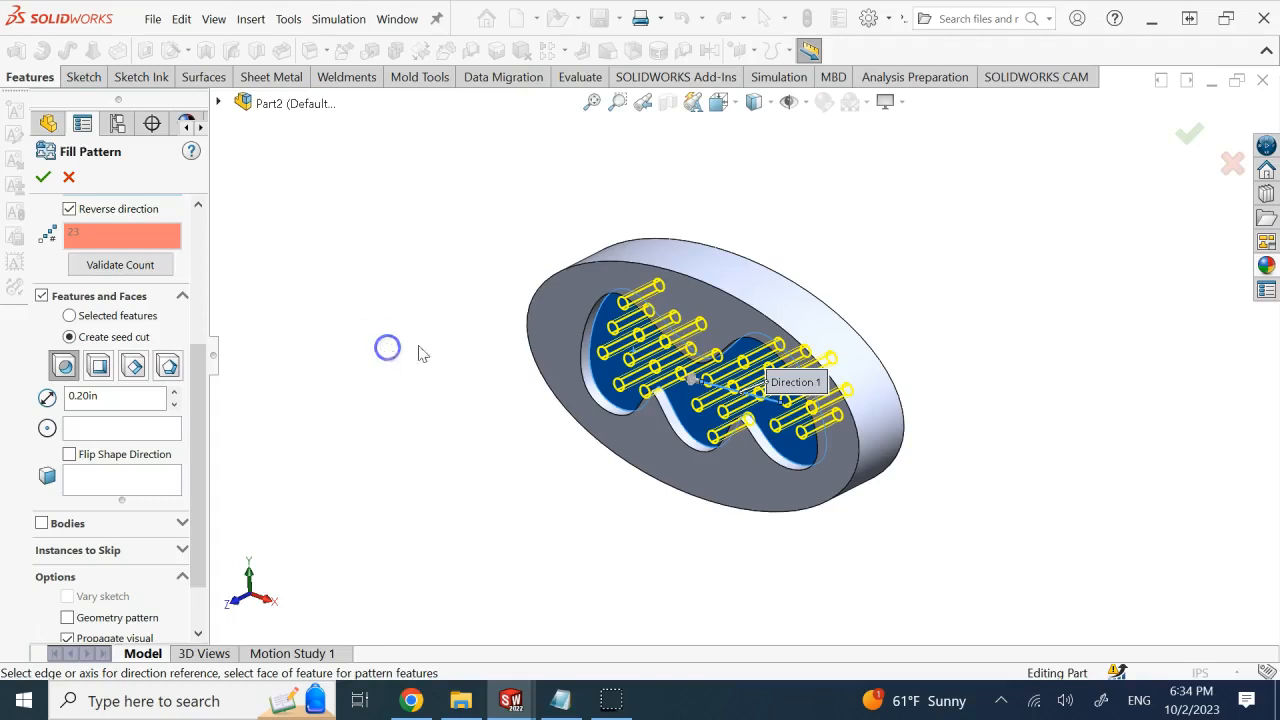
# Step: Preview the circular, square and polygon layouts for the fill pattern in front view, and return to the perforation layout
pyautogui.moveTo(930, 398); pyautogui.dragTo(514, 483, button='middle')
pyautogui.press('space')
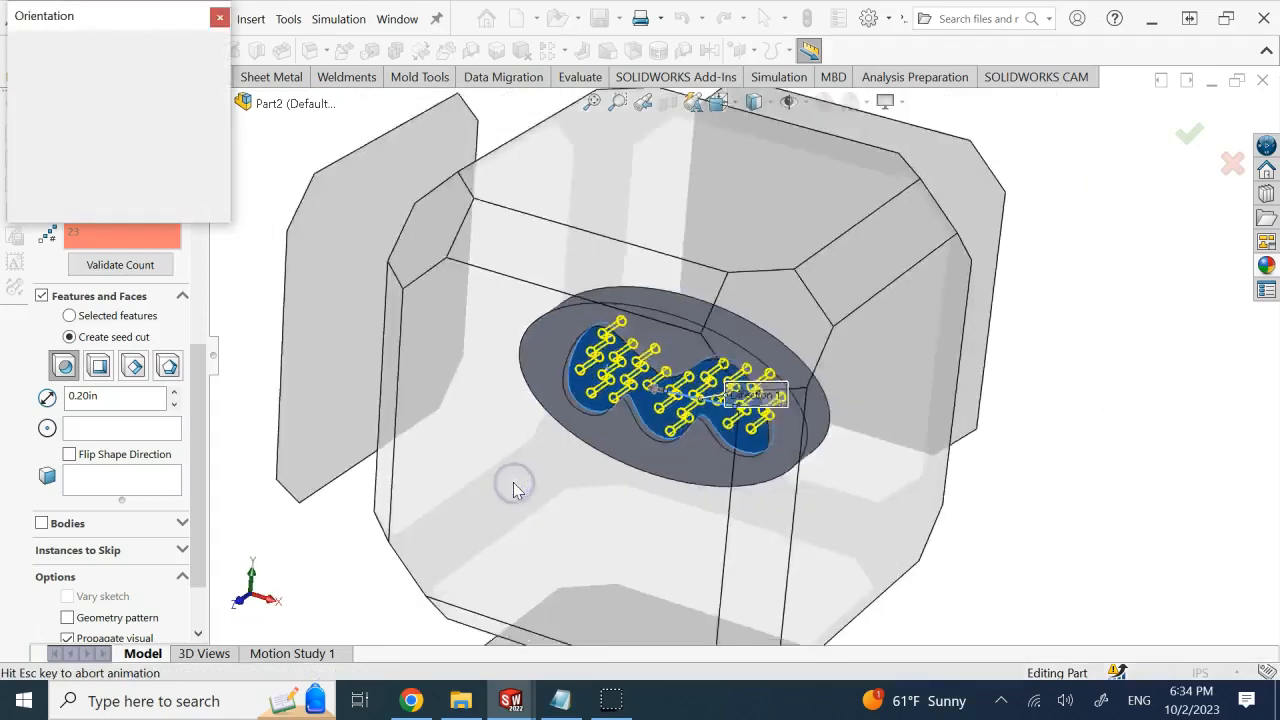
pyautogui.click(513, 482)
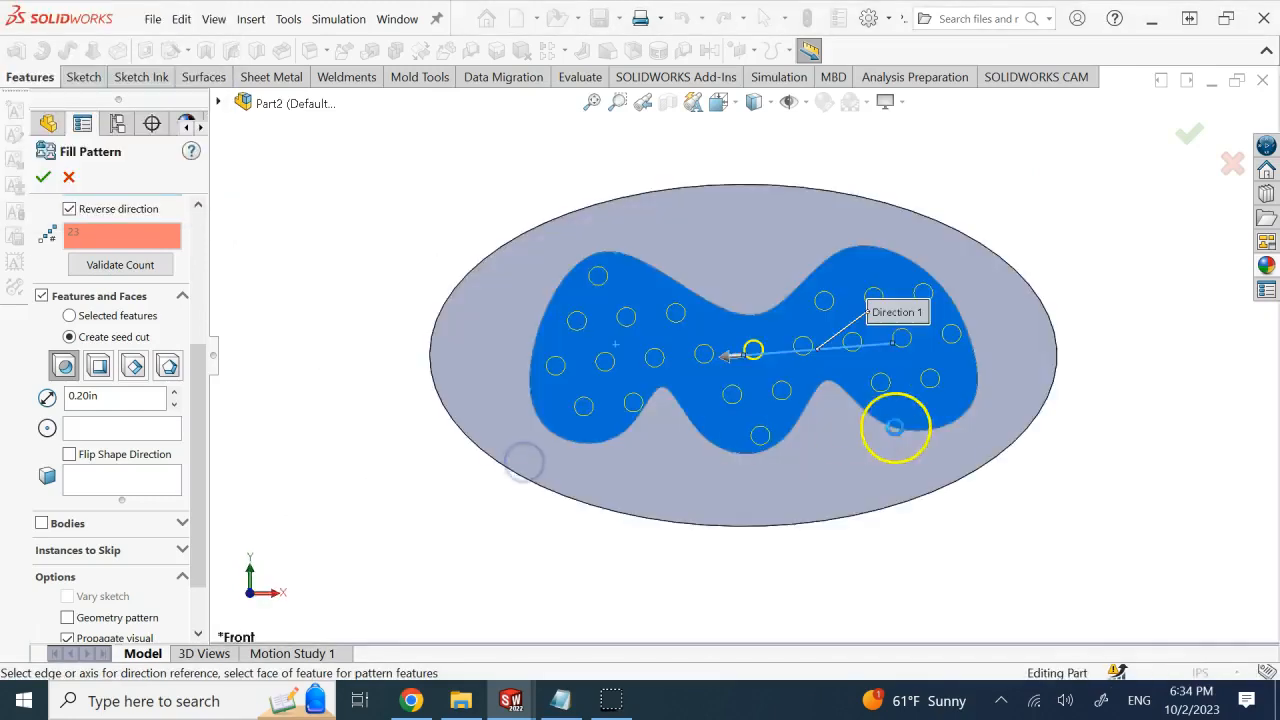
pyautogui.moveTo(198, 366); pyautogui.dragTo(210, 154)
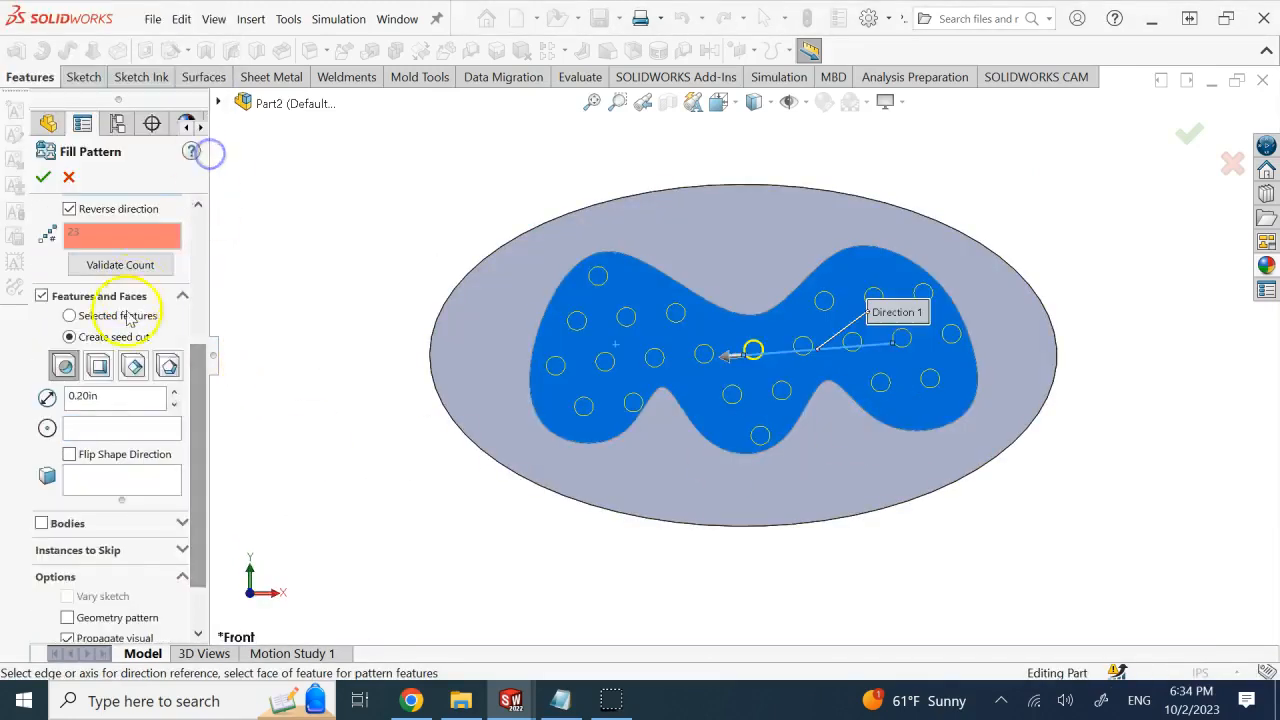
pyautogui.scroll(3, 194, 258)
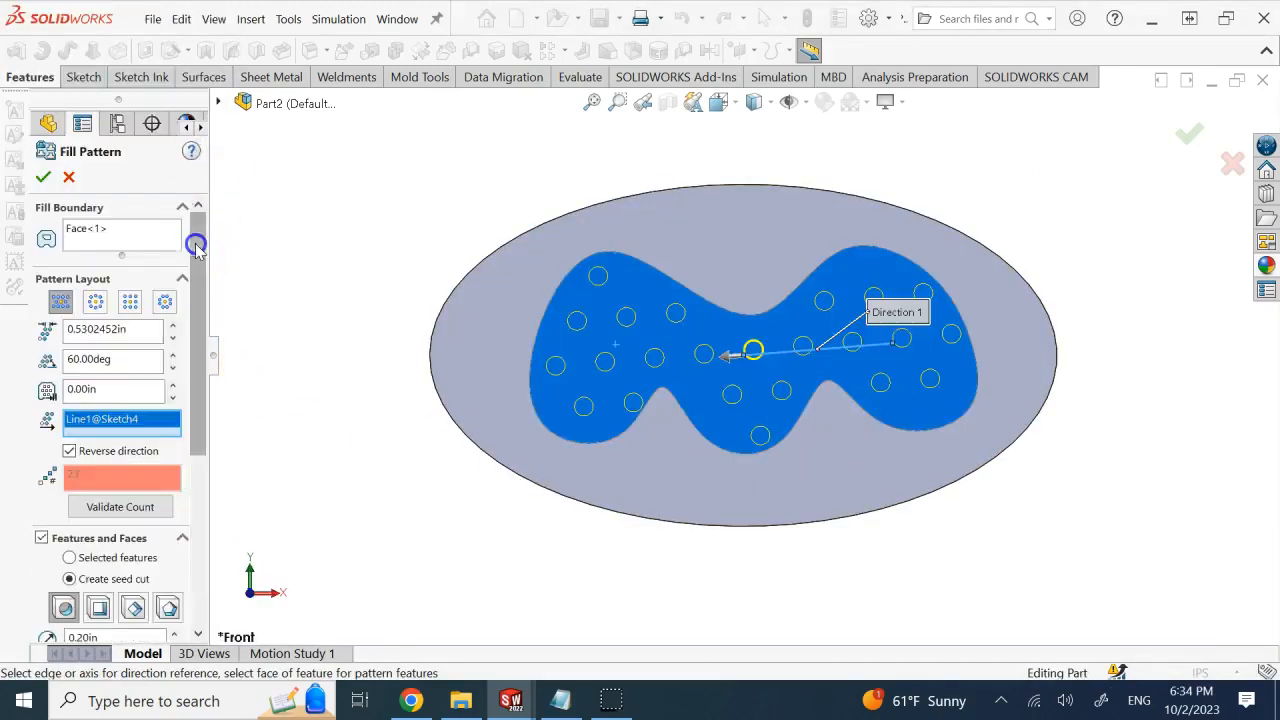
pyautogui.click(95, 302)
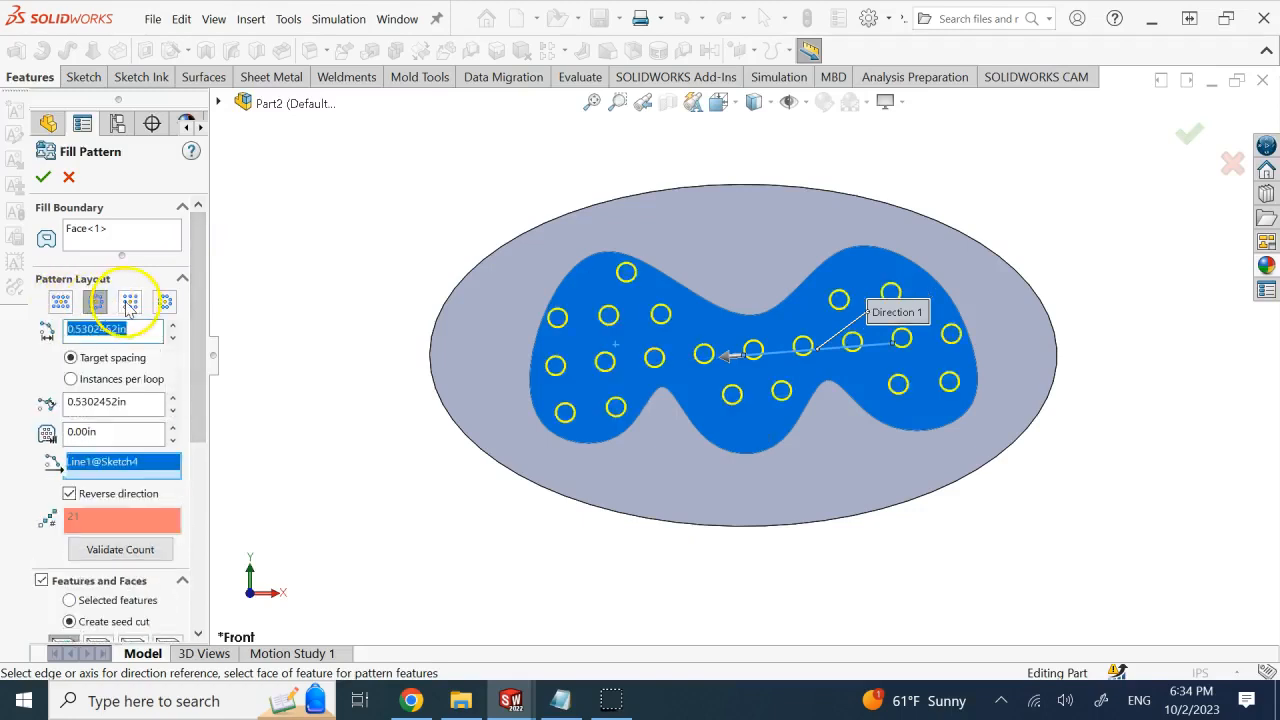
pyautogui.click(130, 302)
pyautogui.click(165, 302)
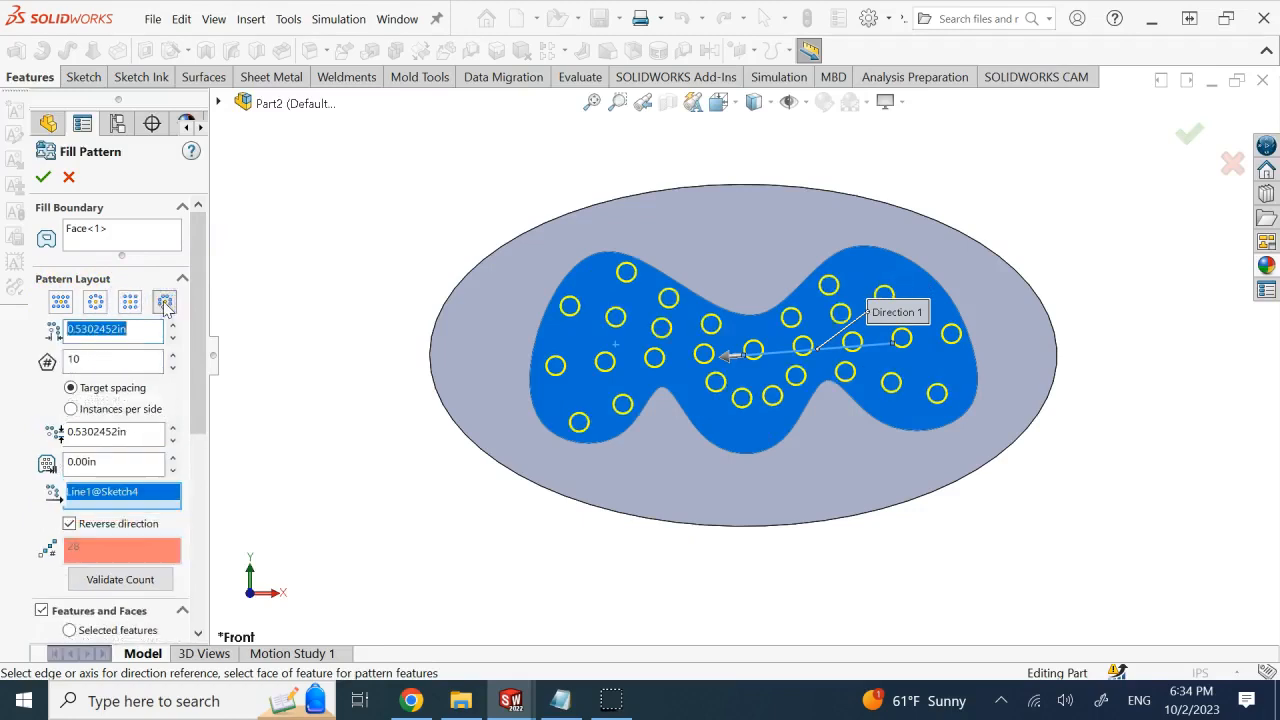
pyautogui.click(62, 302)
# Step: Set the perforation layout's instance spacing to 0.30 in and its stagger angle to 62 degrees
pyautogui.click(146, 332)
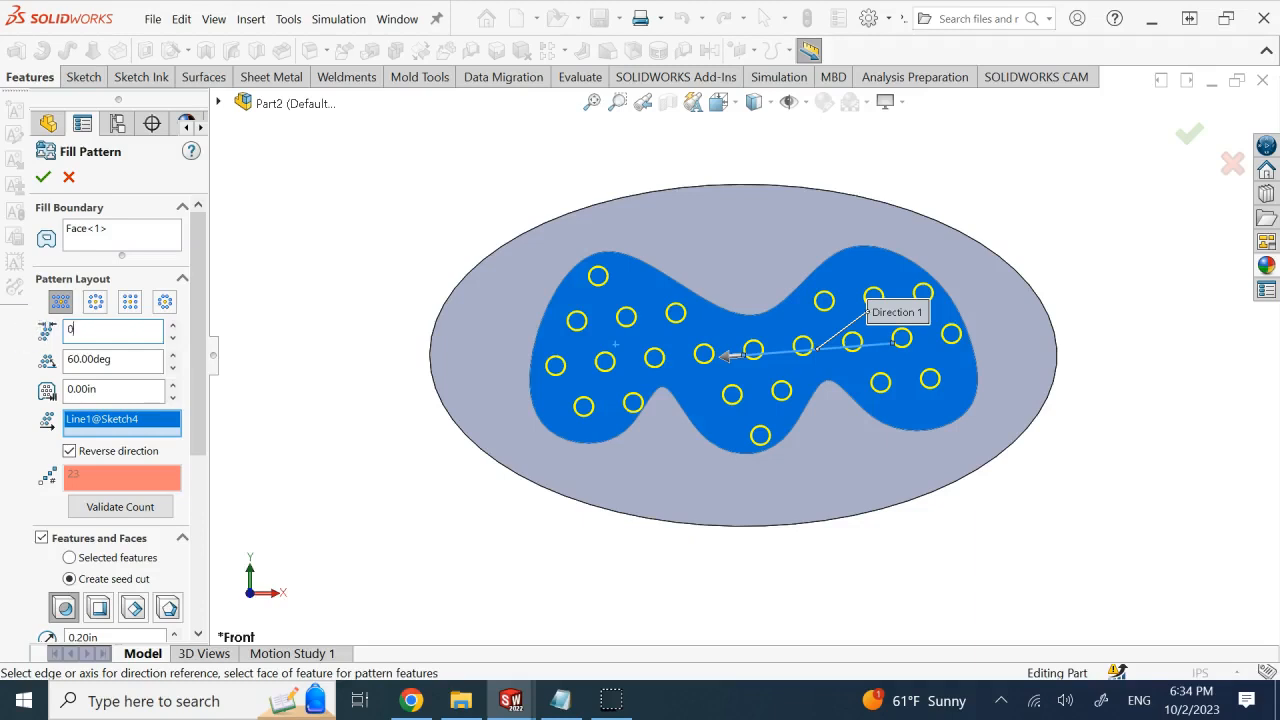
pyautogui.write('0.3')
pyautogui.click(296, 276)
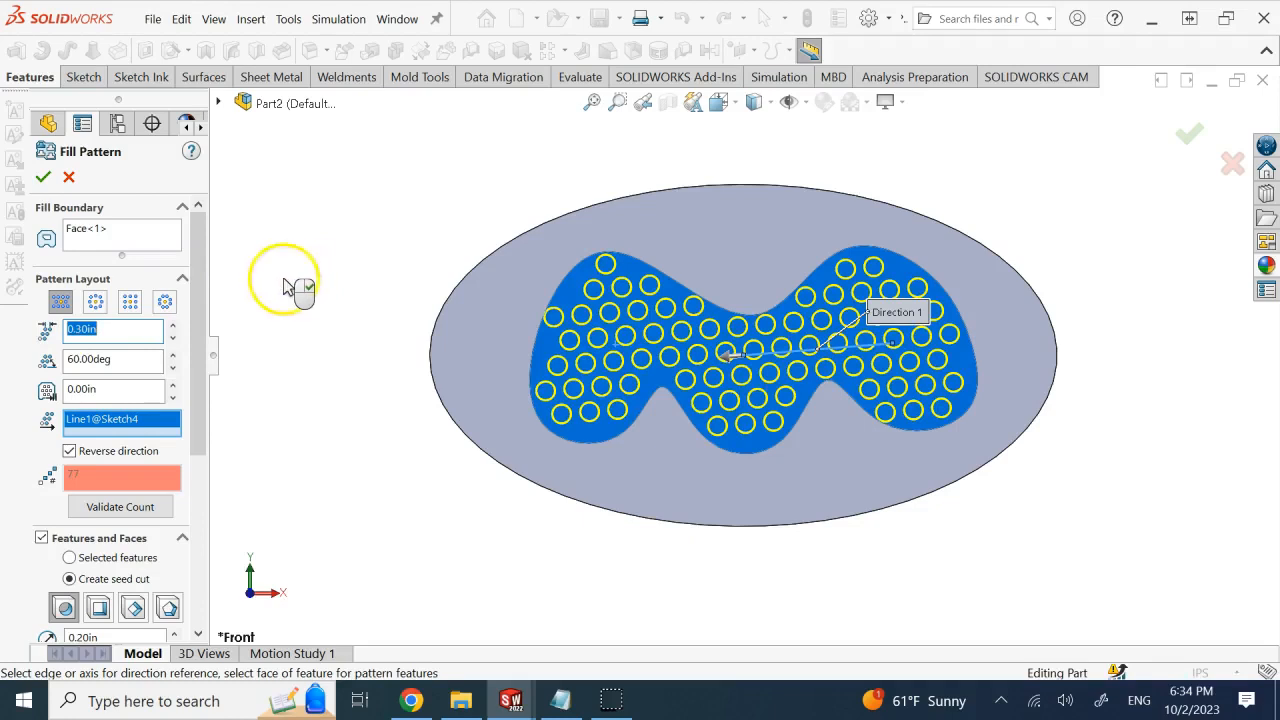
pyautogui.click(174, 356)
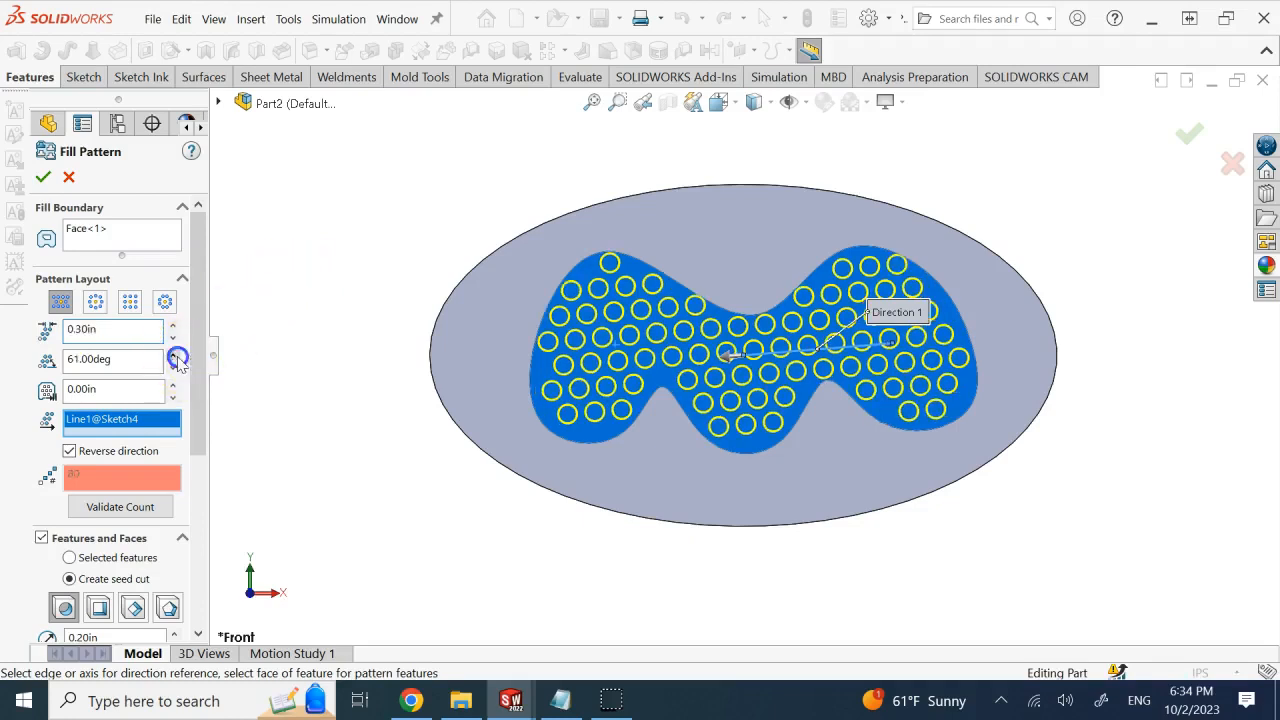
pyautogui.click(174, 354)
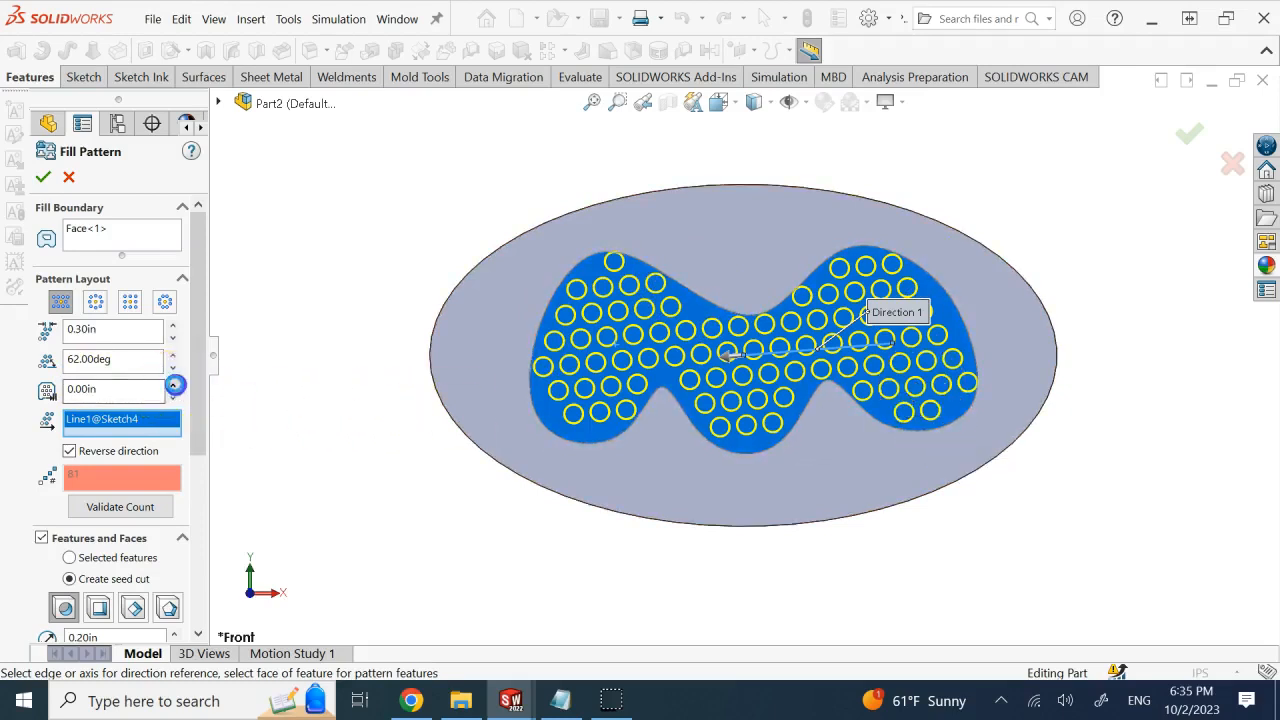
# Step: Try fill pattern margins of 0.10 in and 0.20 in, and reset the margin to zero
pyautogui.click(173, 384)
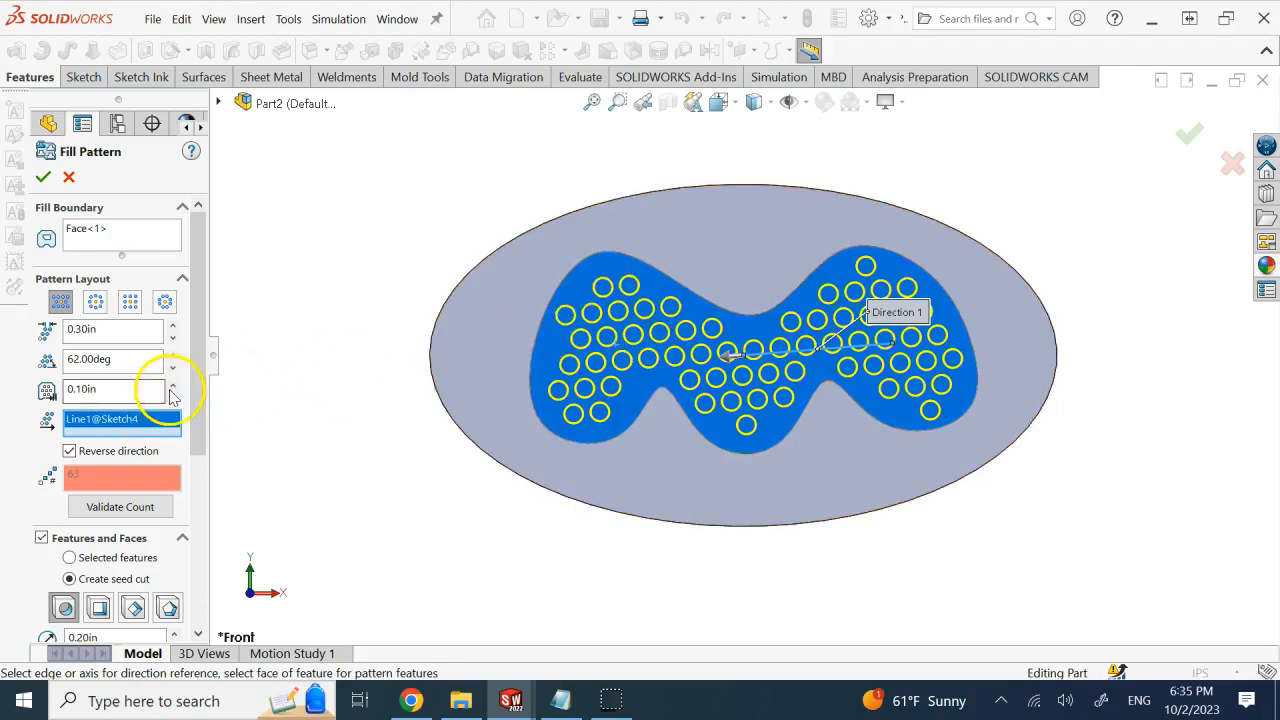
pyautogui.click(172, 385)
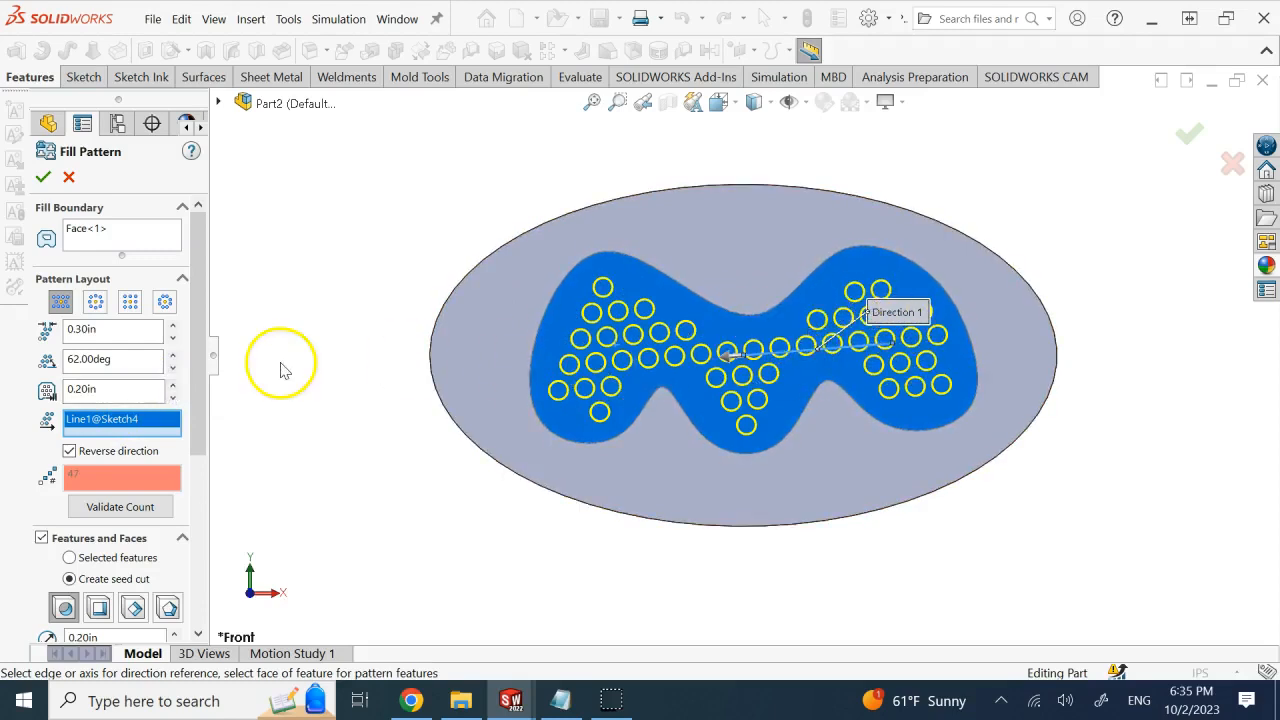
pyautogui.click(173, 397)
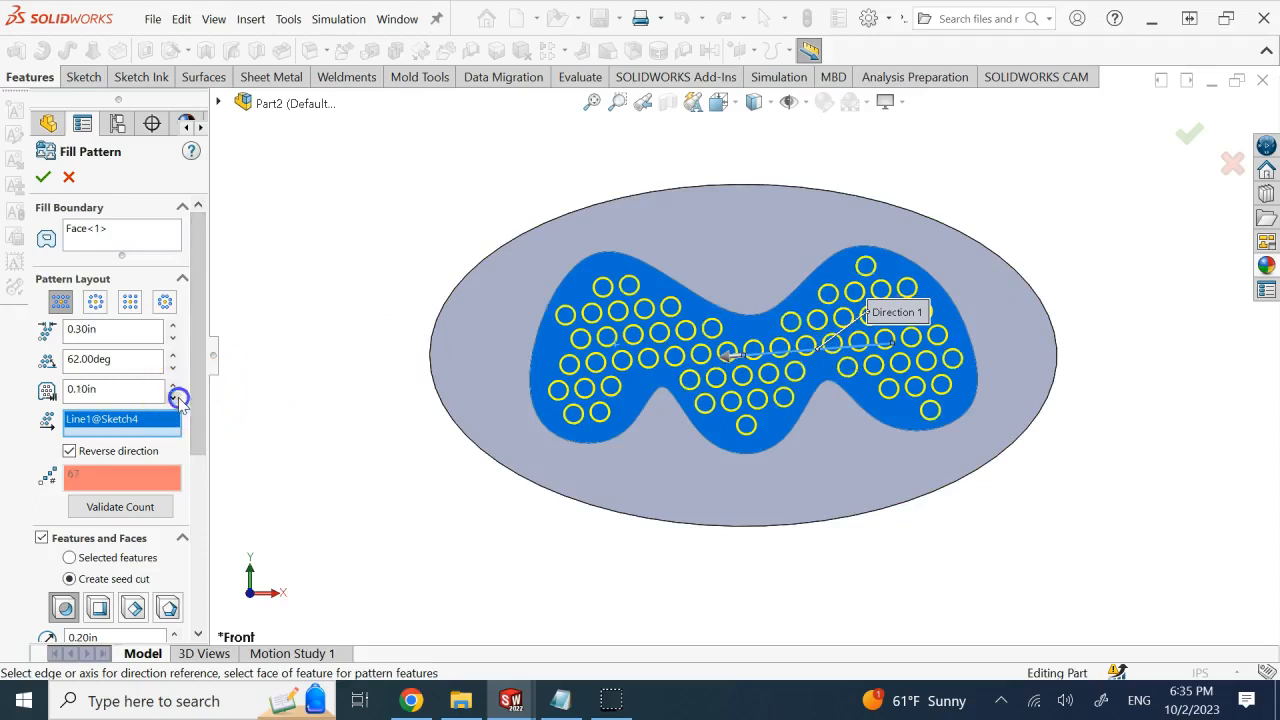
pyautogui.click(173, 397)
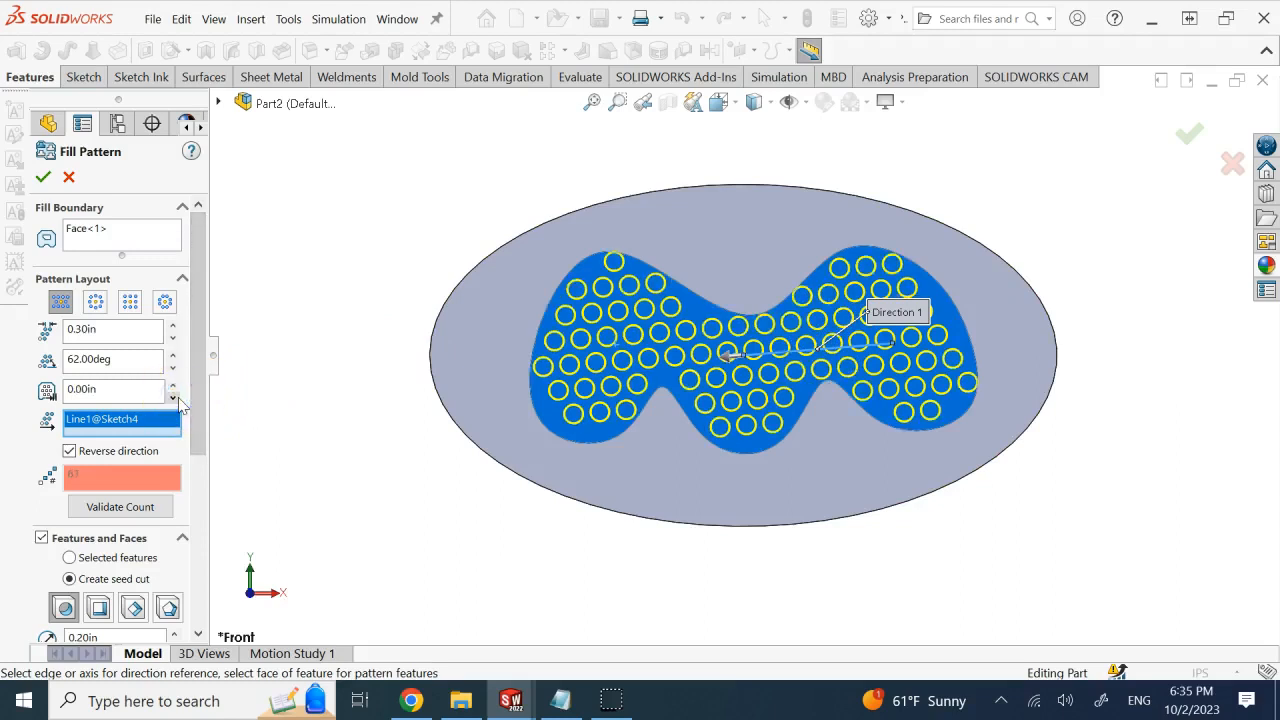
# Step: Set the margin between the fill boundary and the holes to 0.05 in
pyautogui.click(88, 392)
pyautogui.write('0.05')
pyautogui.press('Return')
pyautogui.click(323, 397)
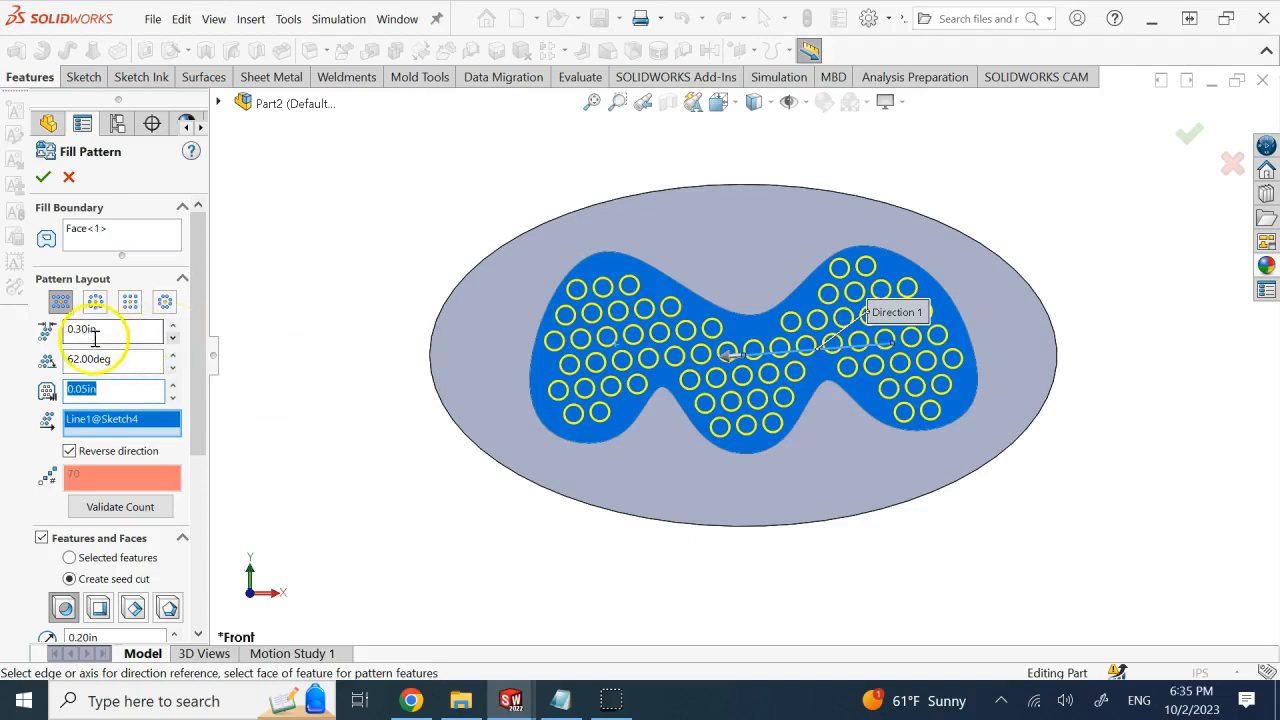
# Step: Accept the fill pattern of circular holes, keeping the seed cut diameter at 0.20 in
pyautogui.moveTo(199, 363); pyautogui.dragTo(214, 491)
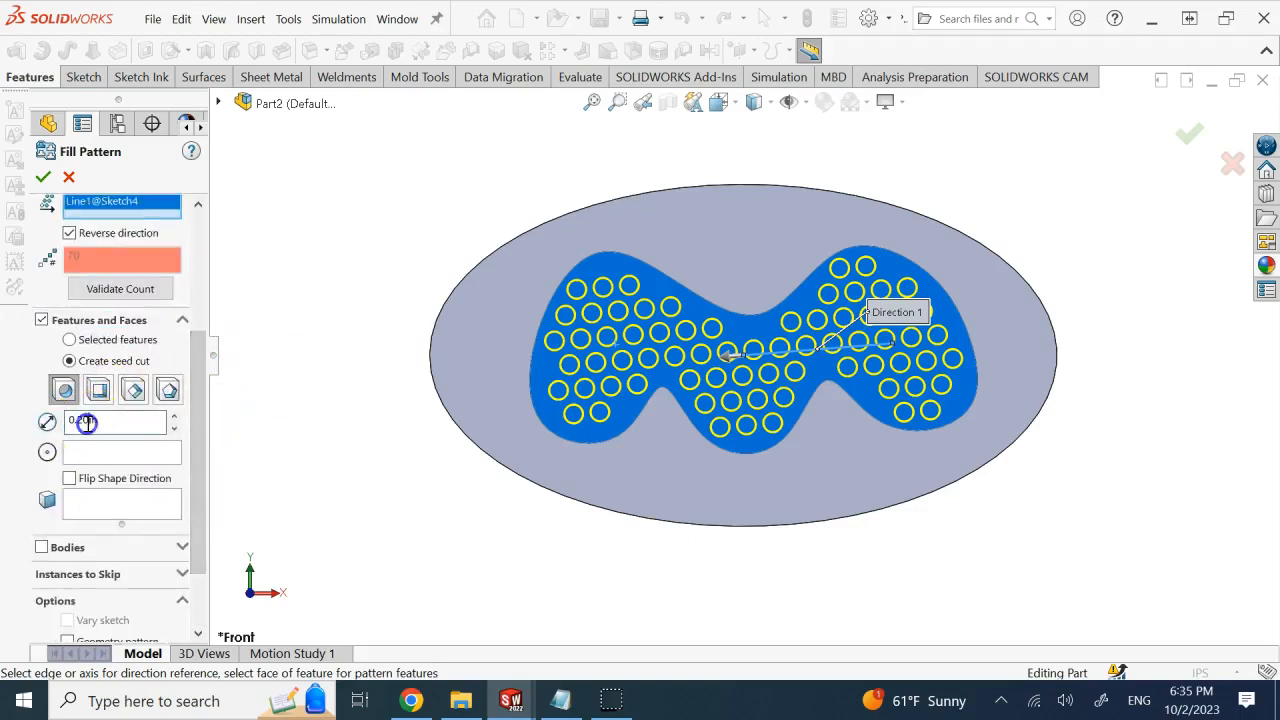
pyautogui.click(82, 124)
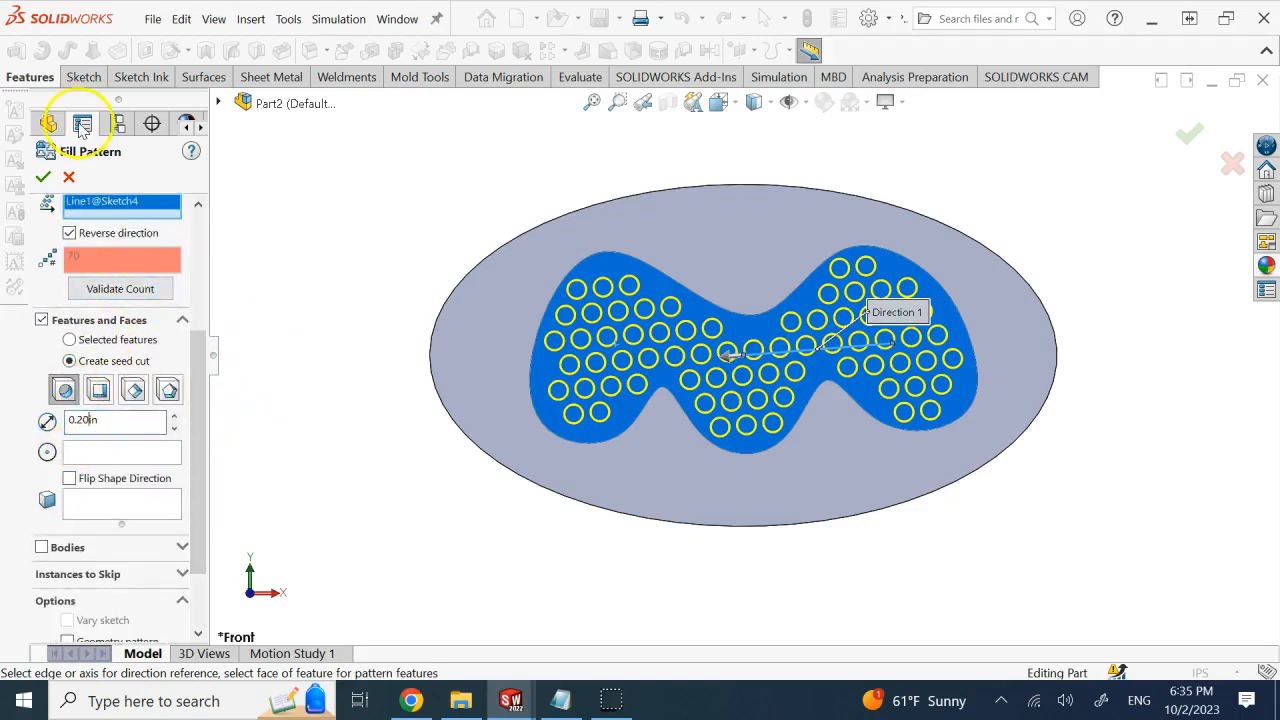
pyautogui.rightClick(264, 184)
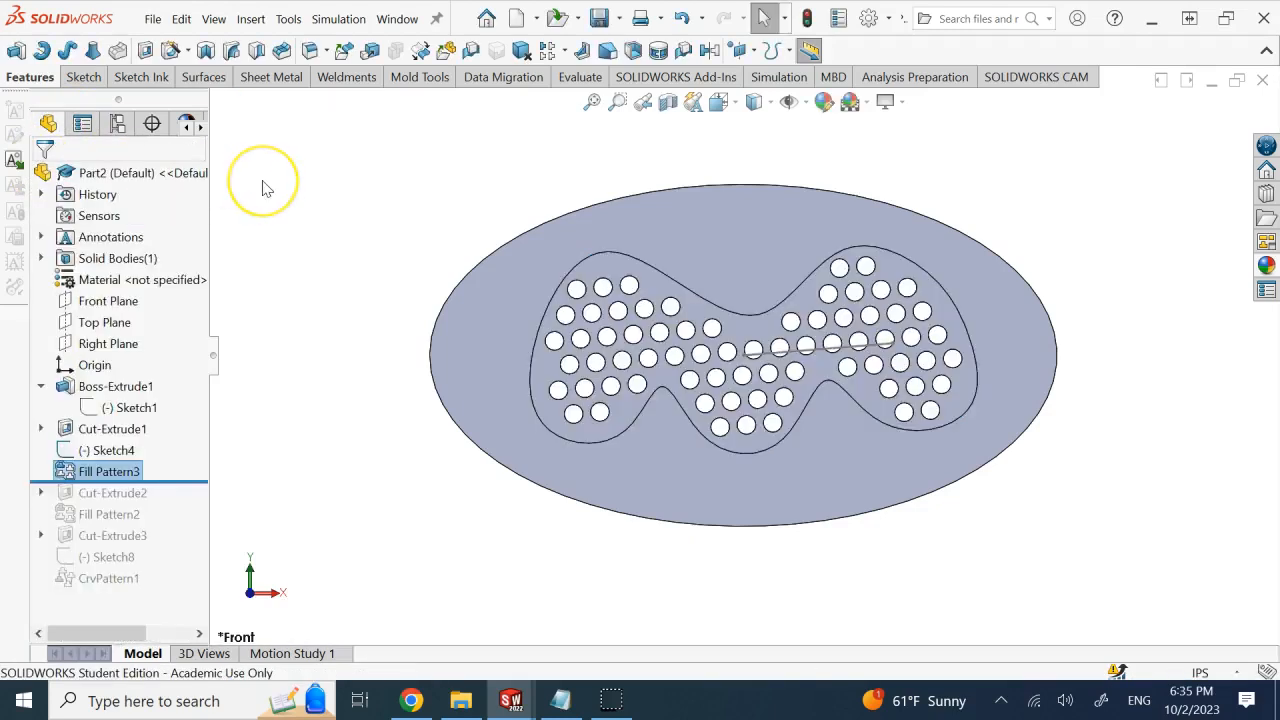
# Step: Examine the patterned holes in the wavy recess from several angles
pyautogui.press('Down')
pyautogui.press('Down')
pyautogui.press('Up')
pyautogui.press('Up')
pyautogui.press('Right')
pyautogui.press('Right')
pyautogui.press('Right')
pyautogui.press('Right')
pyautogui.press('Left')
pyautogui.press('Left')
pyautogui.press('Left')
pyautogui.press('Left')
pyautogui.press('Left')
pyautogui.press('Left')
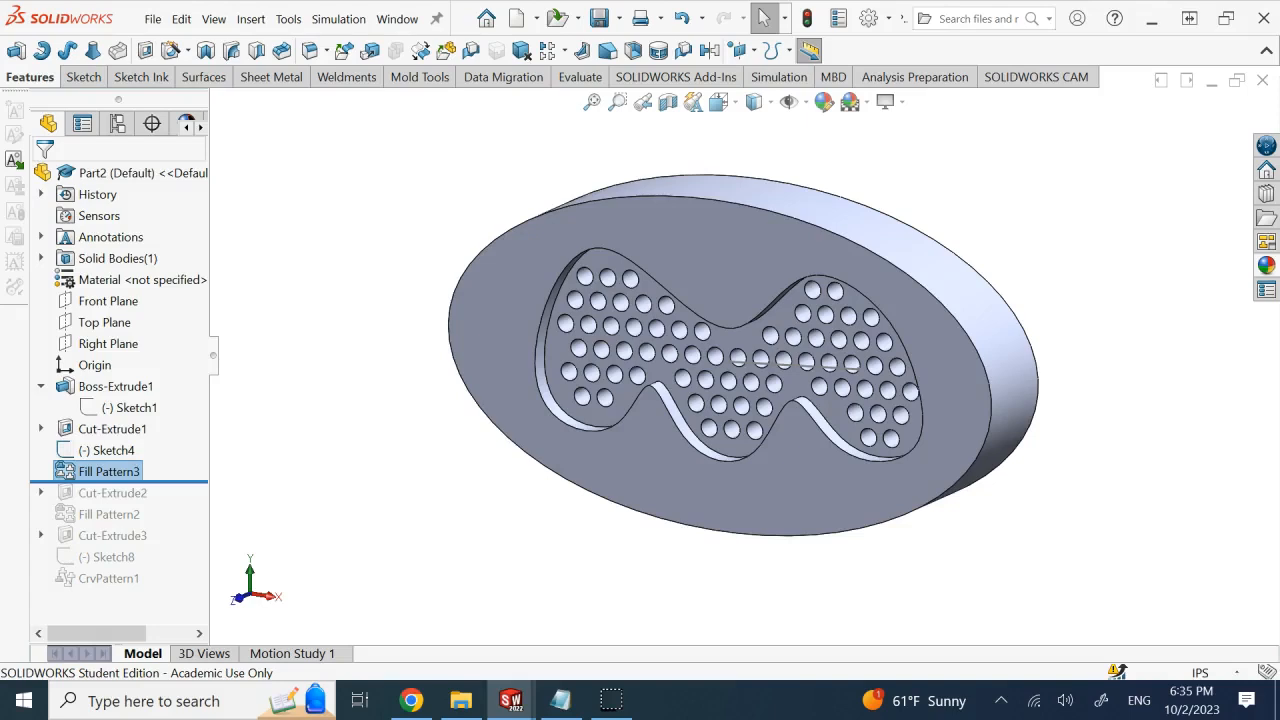
# Step: Edit Fill Pattern3 to use a square seed cut and set the square's side length to 0.15 in
pyautogui.rightClick(107, 476)
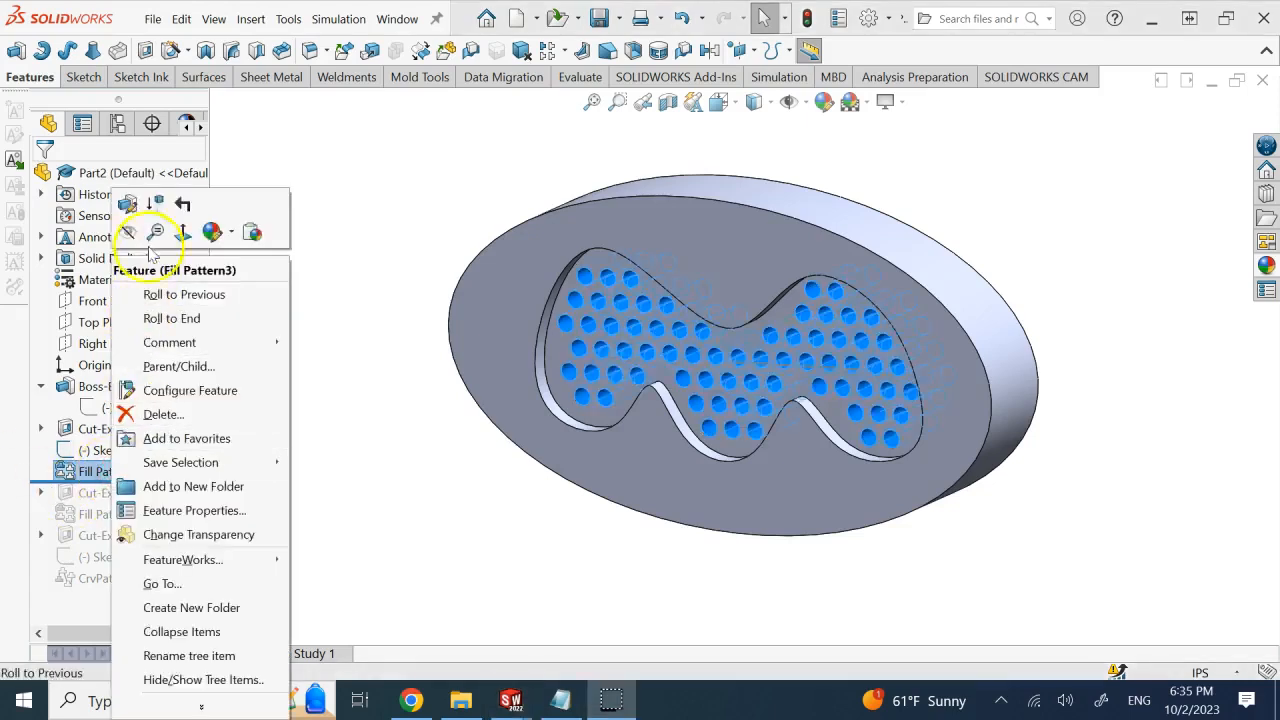
pyautogui.click(130, 218)
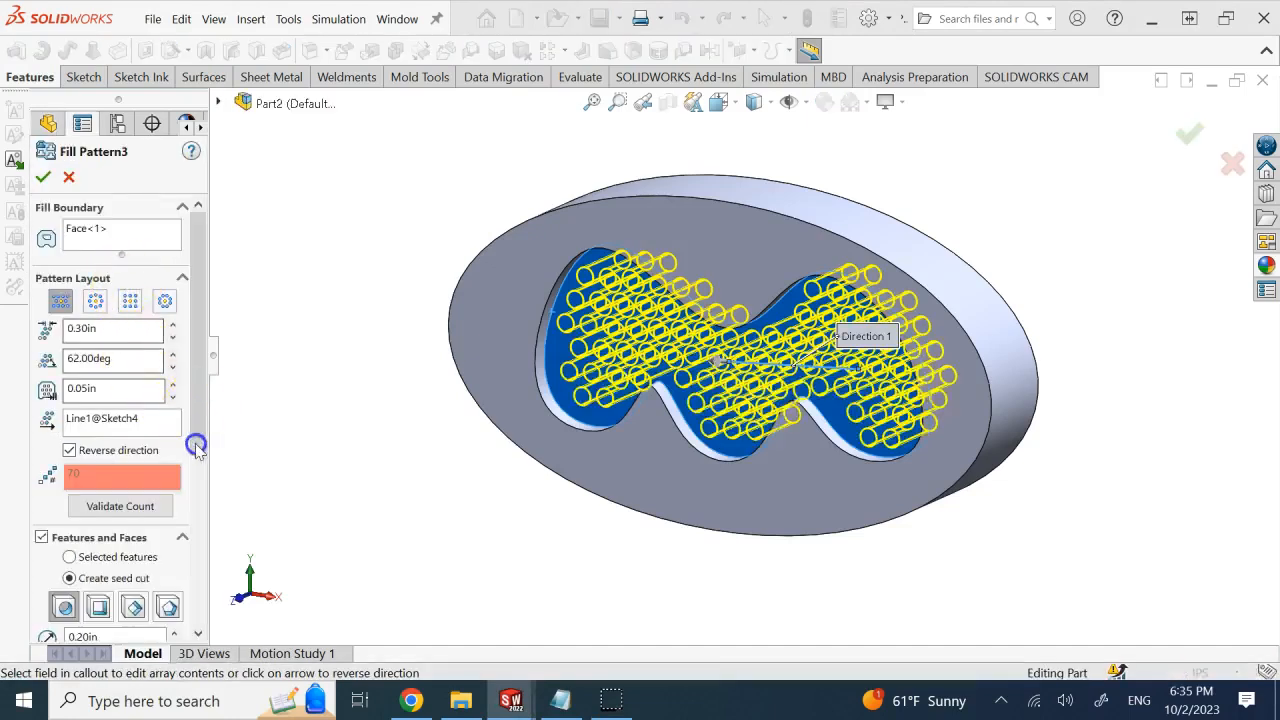
pyautogui.moveTo(196, 443); pyautogui.dragTo(203, 525)
pyautogui.click(98, 387)
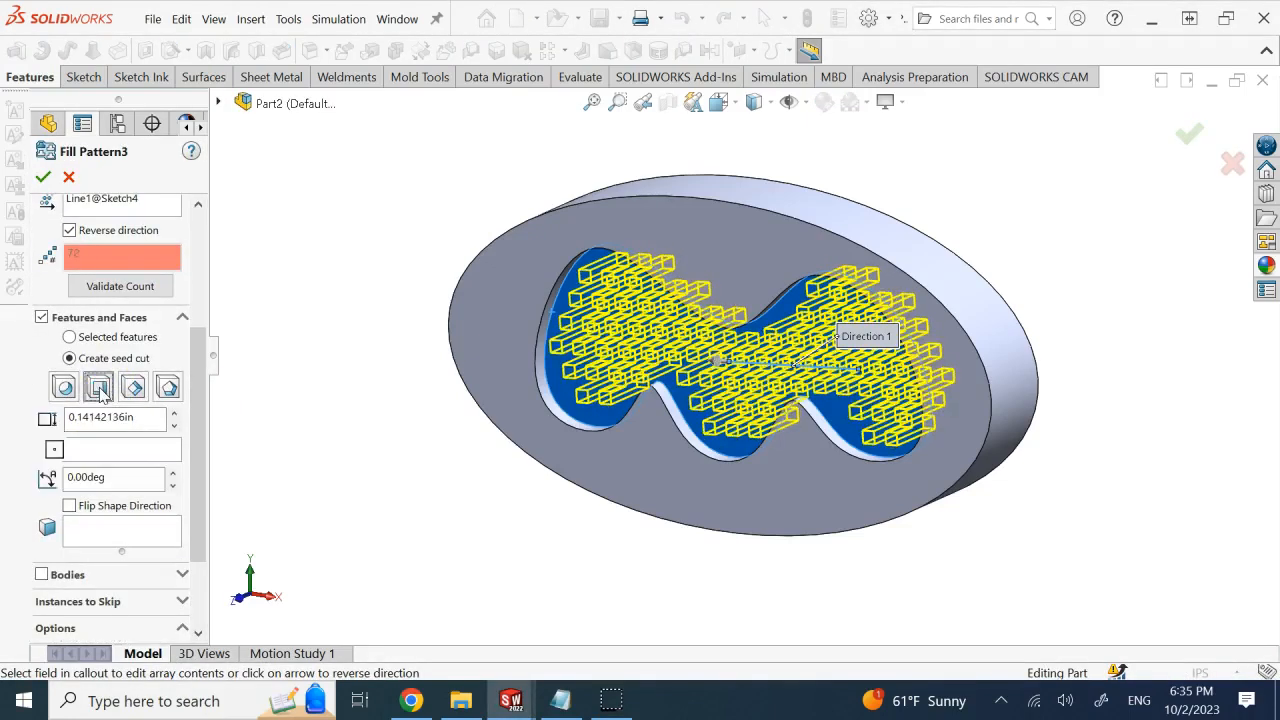
pyautogui.click(149, 416)
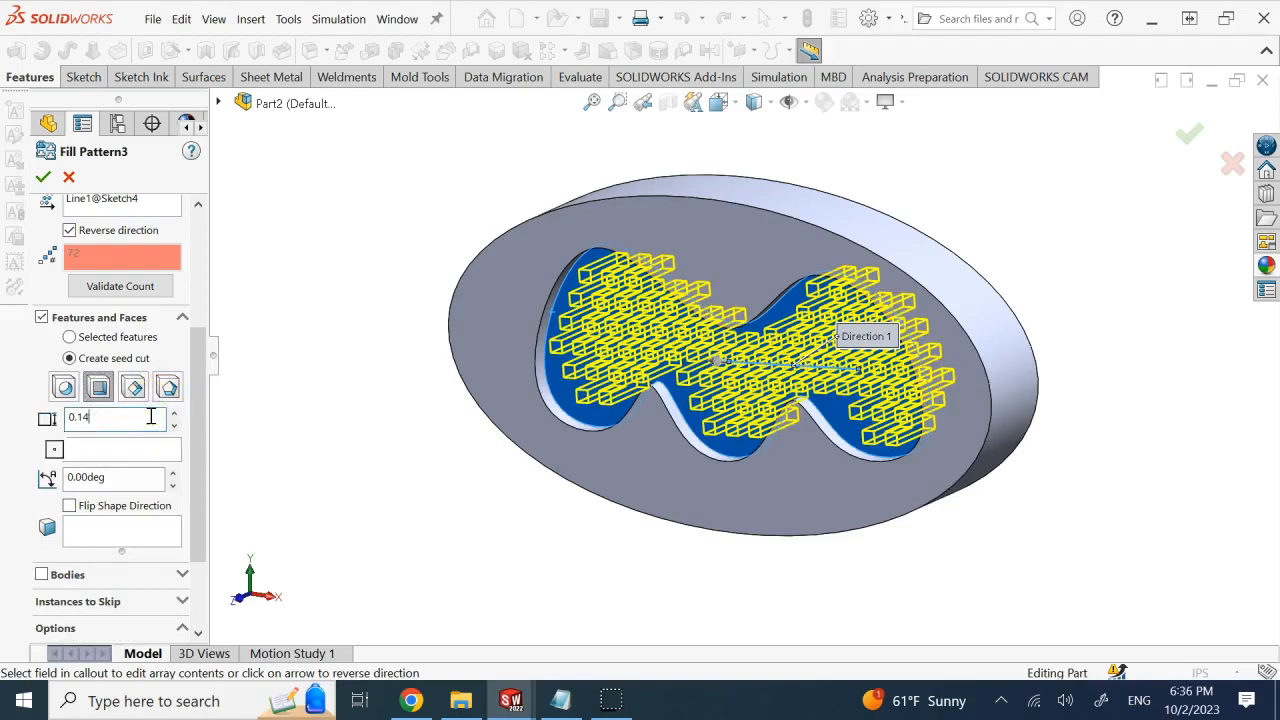
pyautogui.click(292, 410)
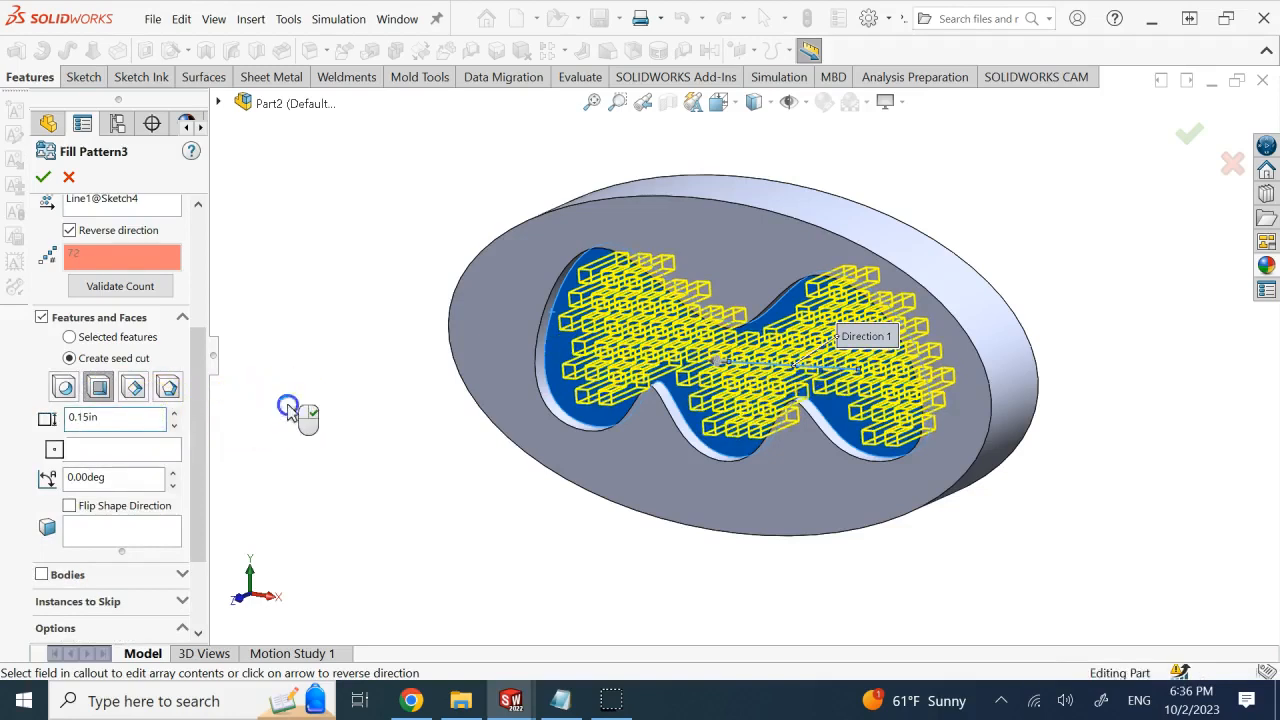
# Step: Compare the circular and square layouts for the square cuts in front view, and choose the polygon layout
pyautogui.press('space')
pyautogui.click(435, 386)
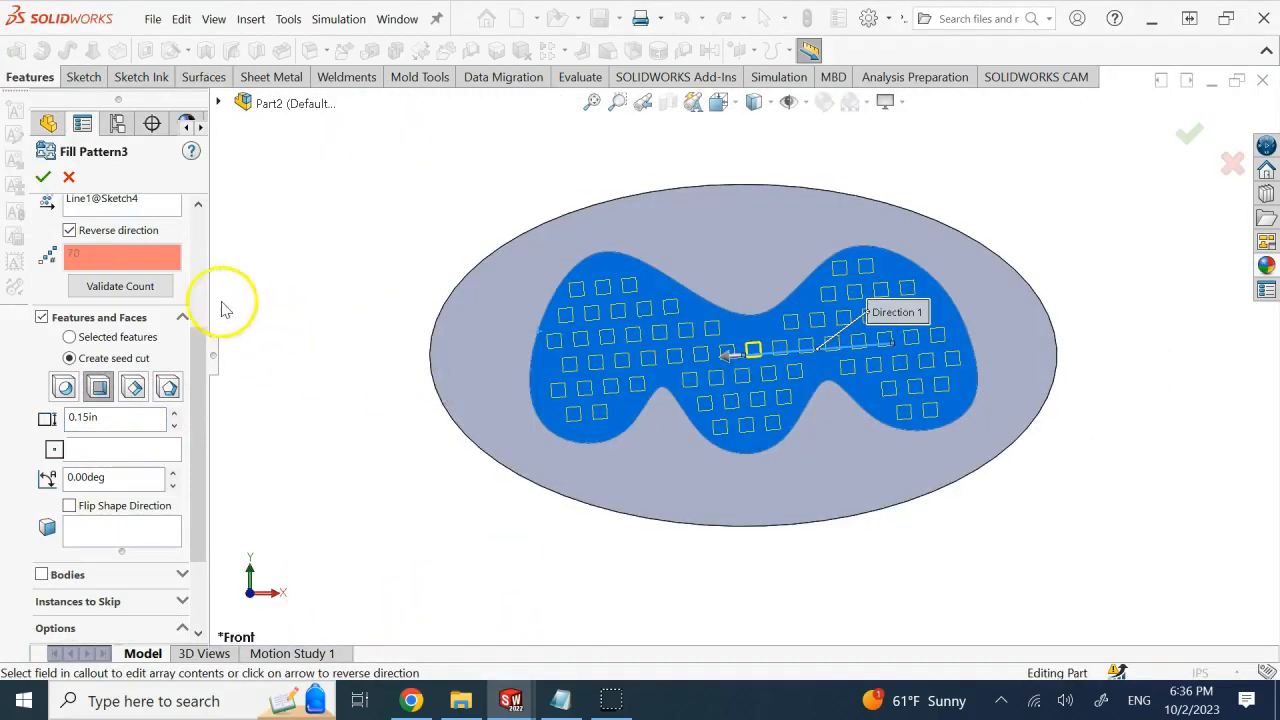
pyautogui.moveTo(197, 343); pyautogui.dragTo(204, 228)
pyautogui.click(95, 302)
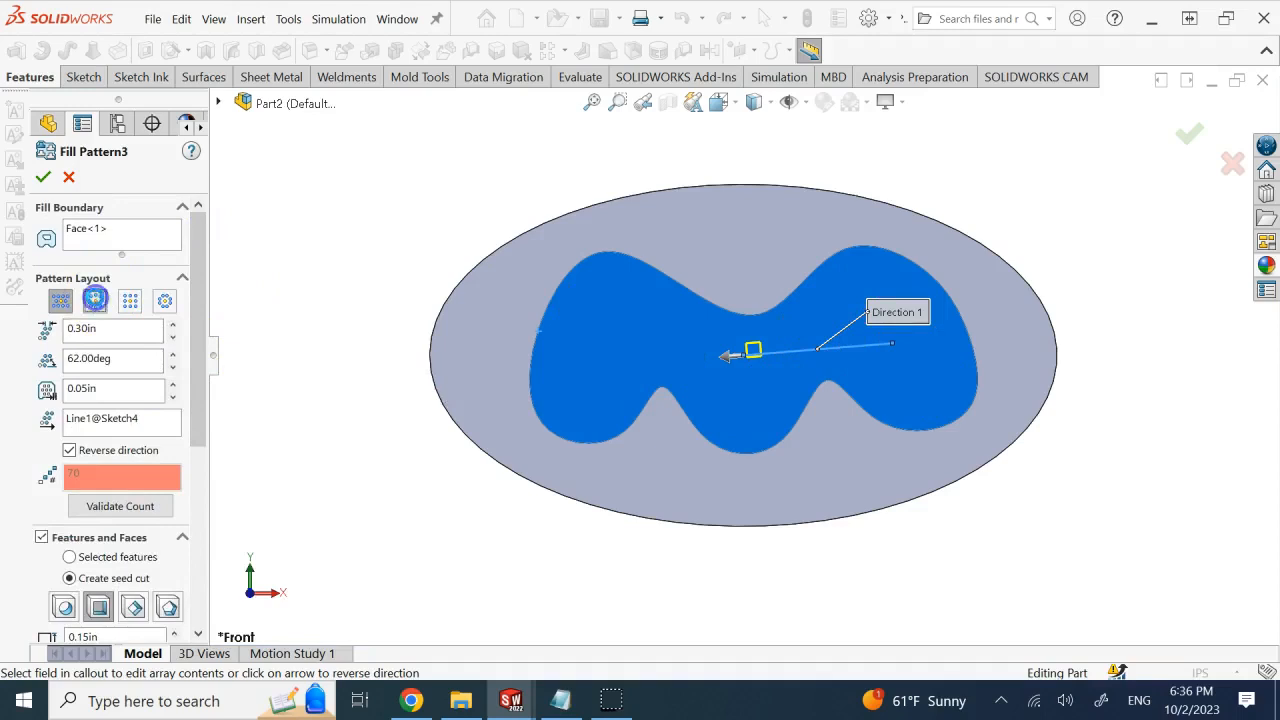
pyautogui.click(127, 302)
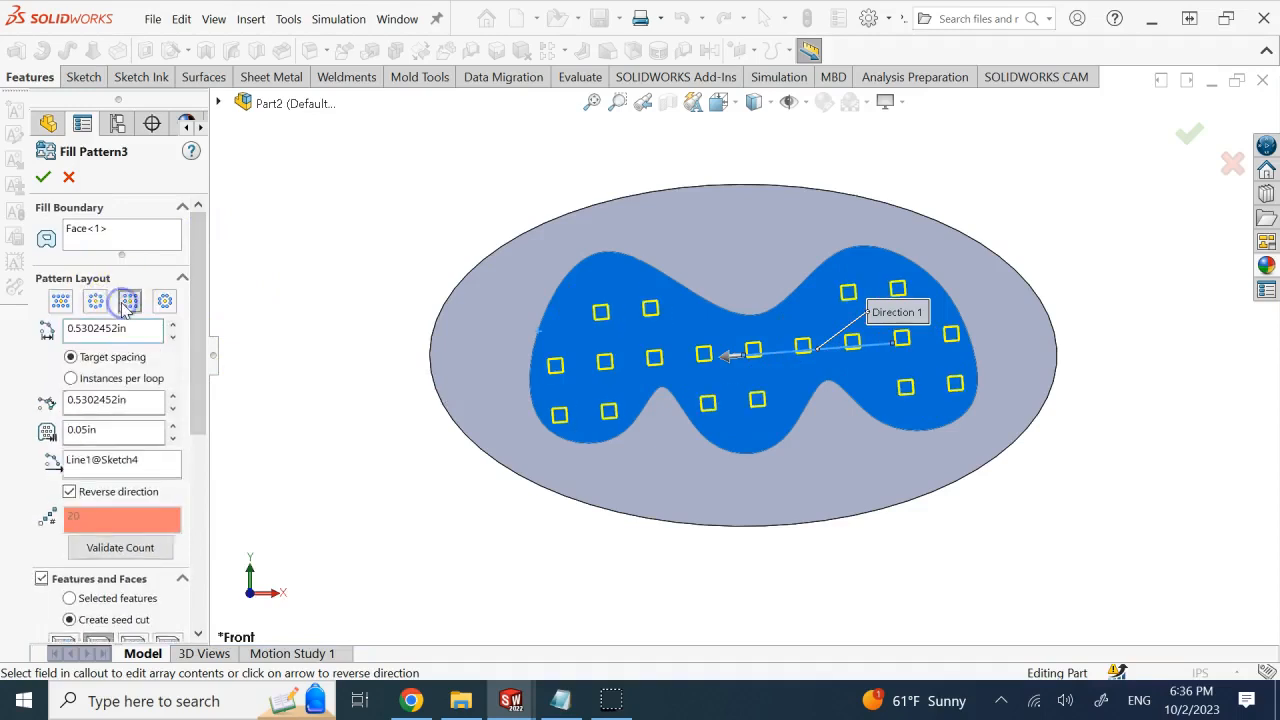
pyautogui.click(166, 302)
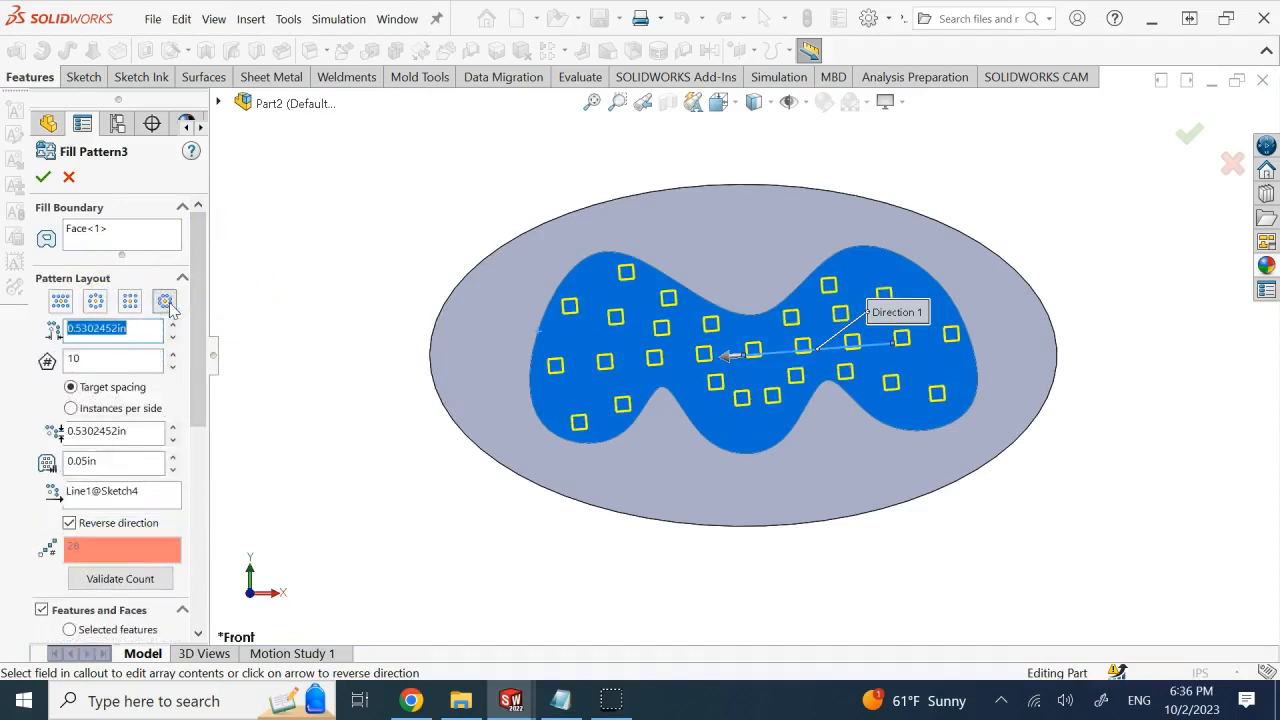
# Step: Set the polygon layout's target spacing between instances to 0.30 in
pyautogui.click(173, 440)
pyautogui.doubleClick(137, 433)
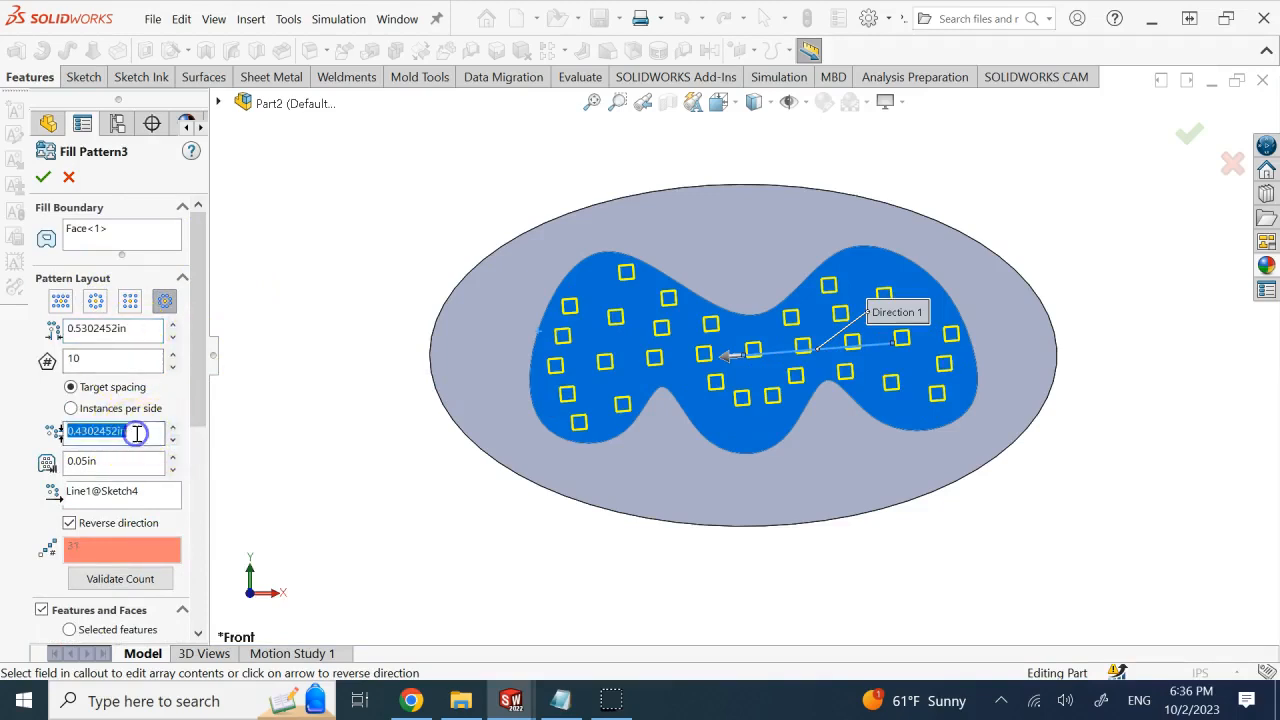
pyautogui.write('0.3')
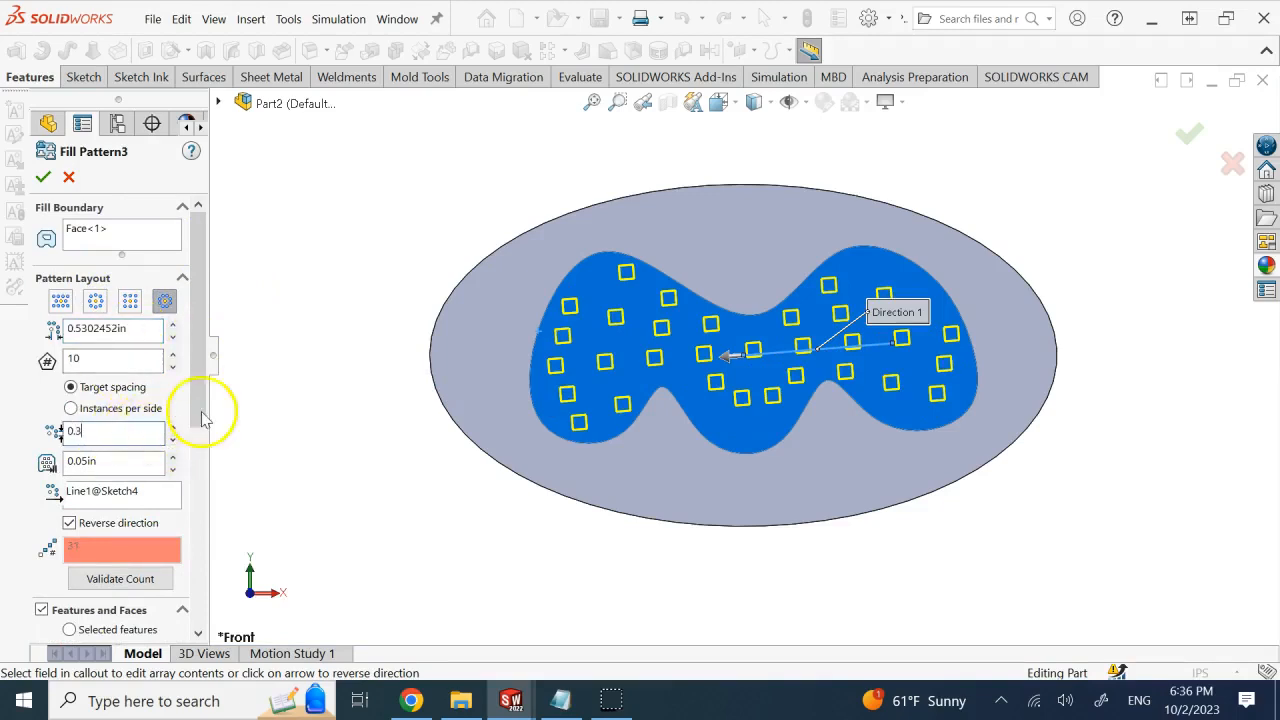
pyautogui.click(254, 397)
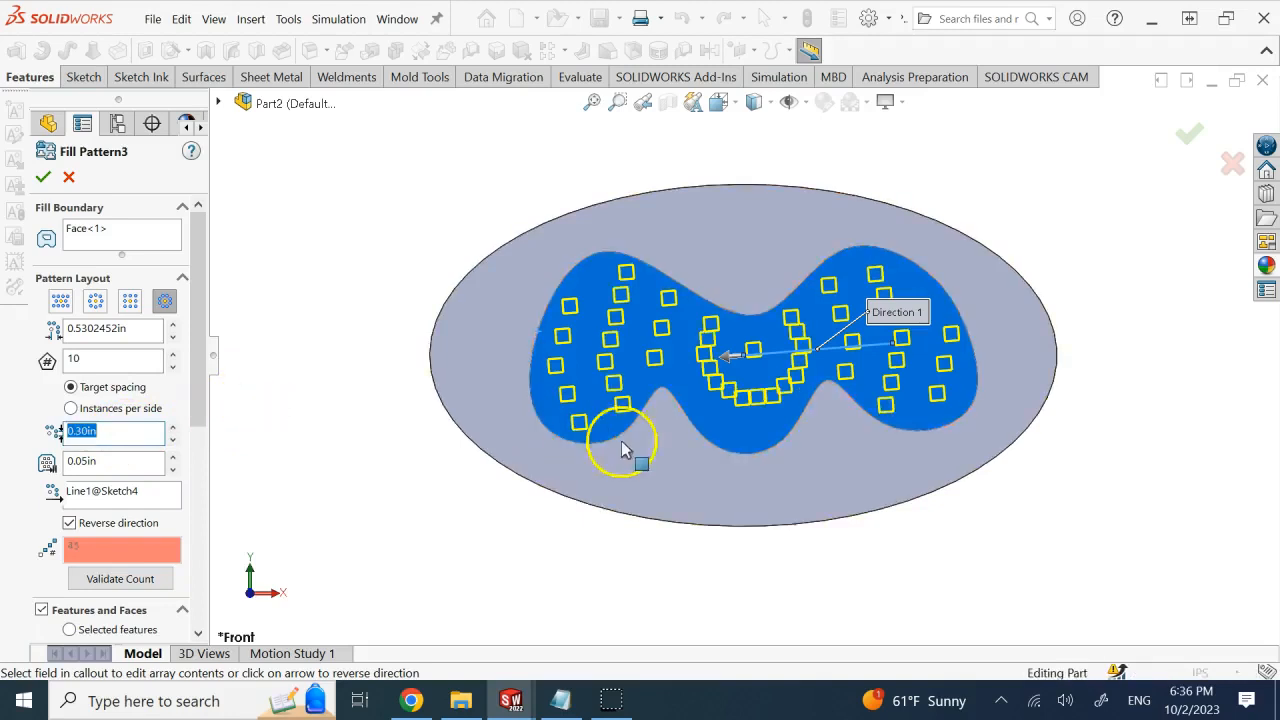
# Step: Reduce the loop spacing of the polygon layout to 0.3302452 in
pyautogui.scroll(-2, 787, 397)
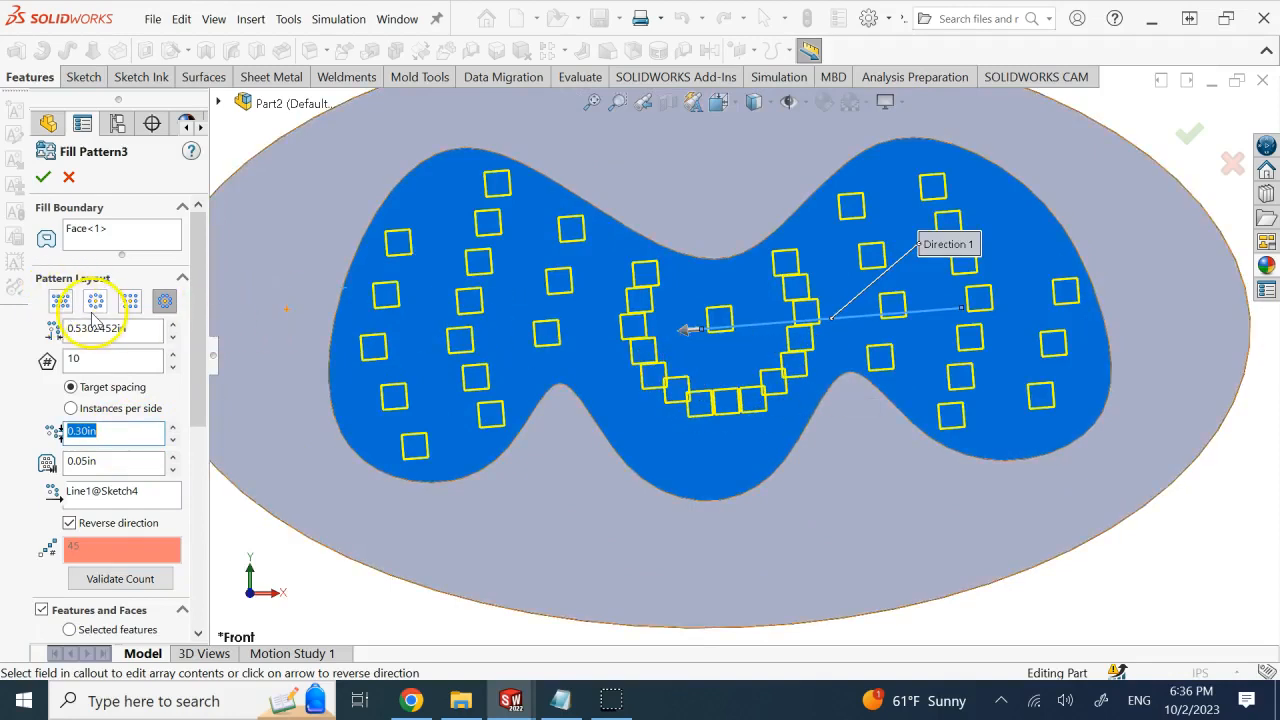
pyautogui.click(196, 322)
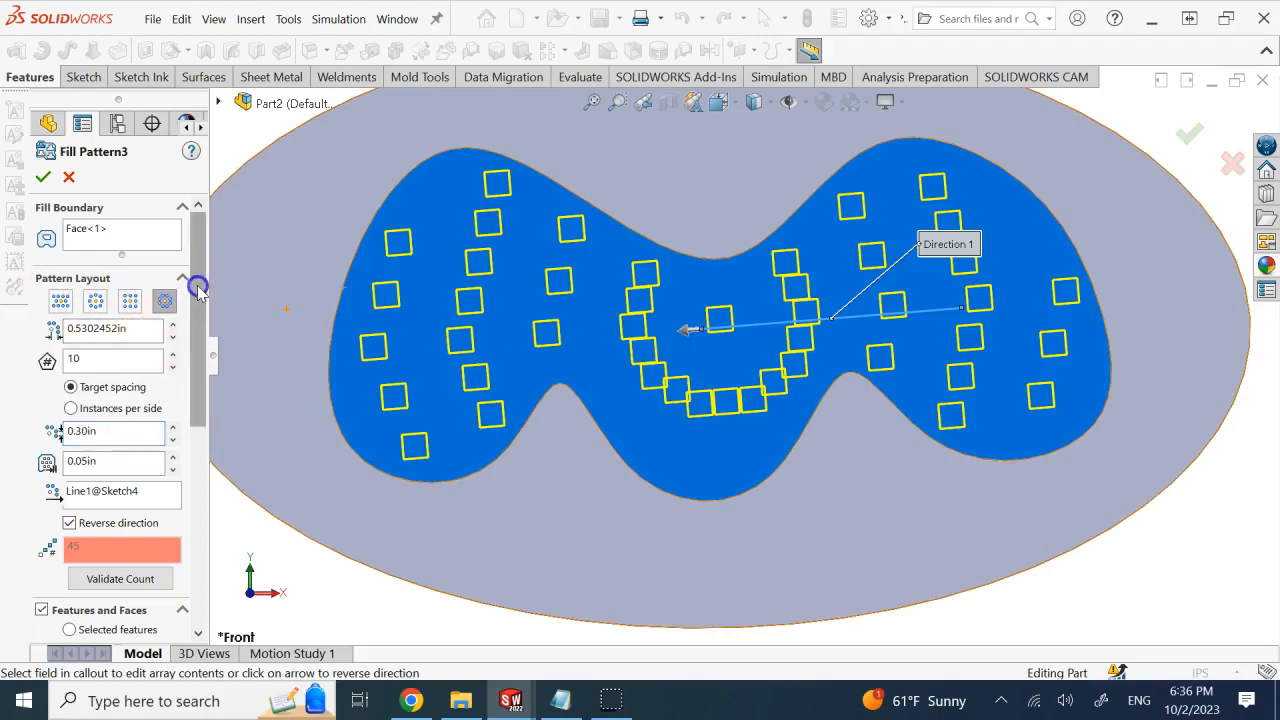
pyautogui.click(173, 340)
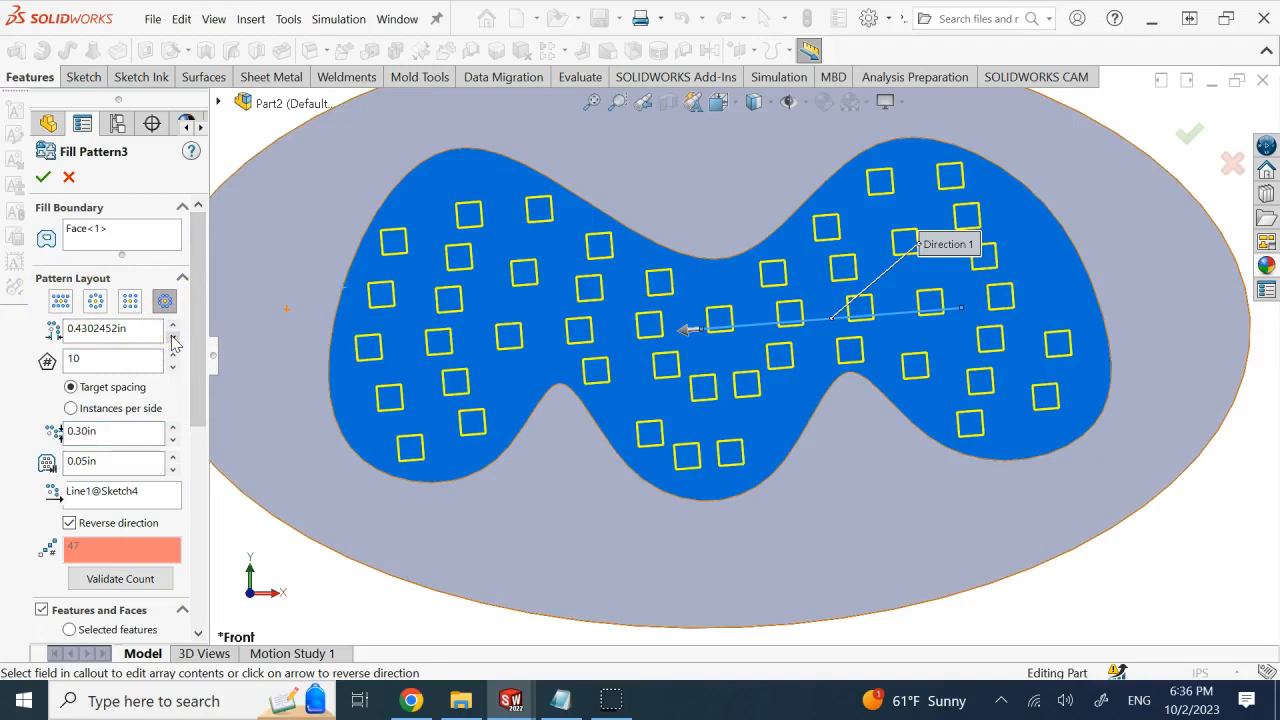
pyautogui.click(173, 340)
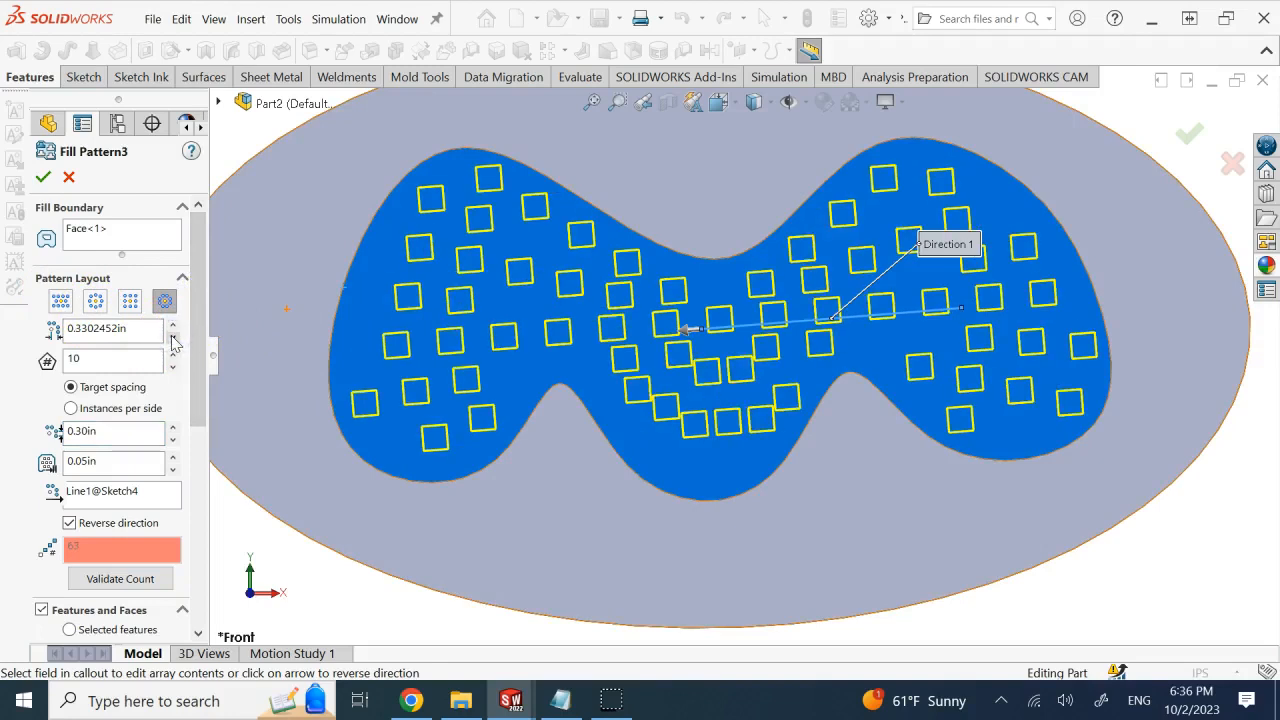
# Step: Set the polygon layout's loop spacing to 0.35 in and accept the edited Fill Pattern3
pyautogui.doubleClick(152, 329)
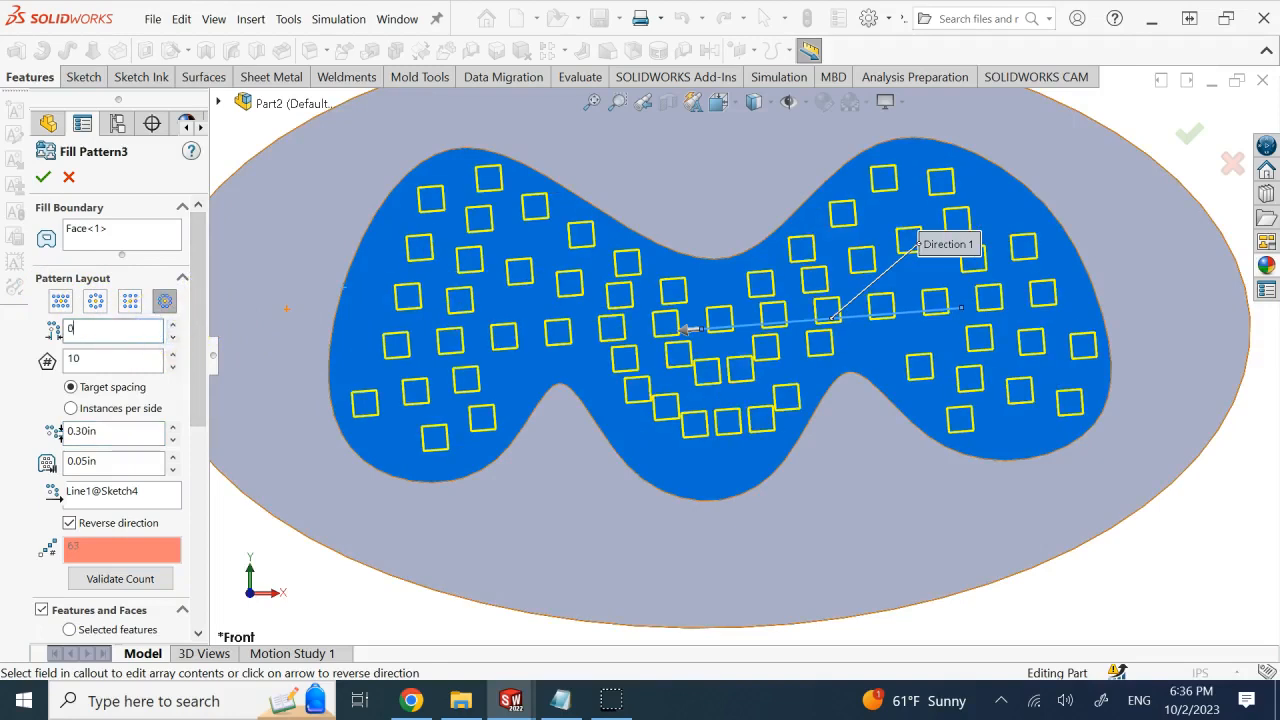
pyautogui.write('0.35')
pyautogui.press('Return')
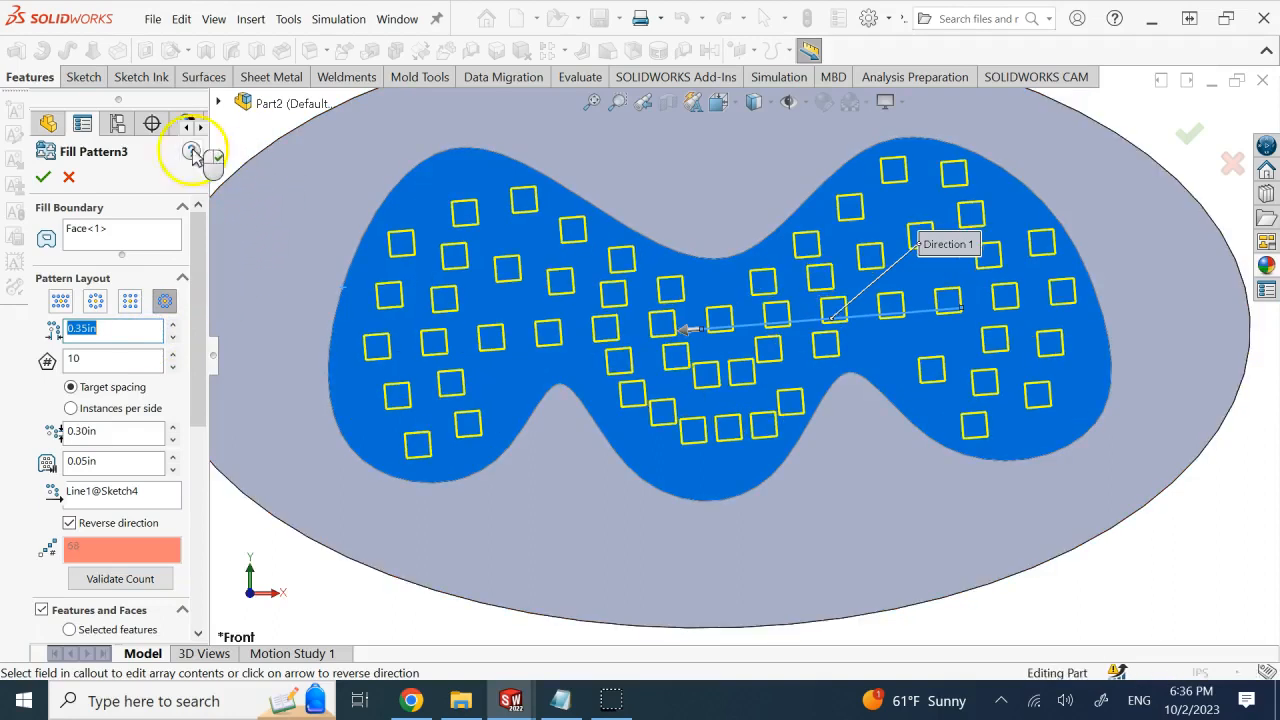
pyautogui.click(43, 177)
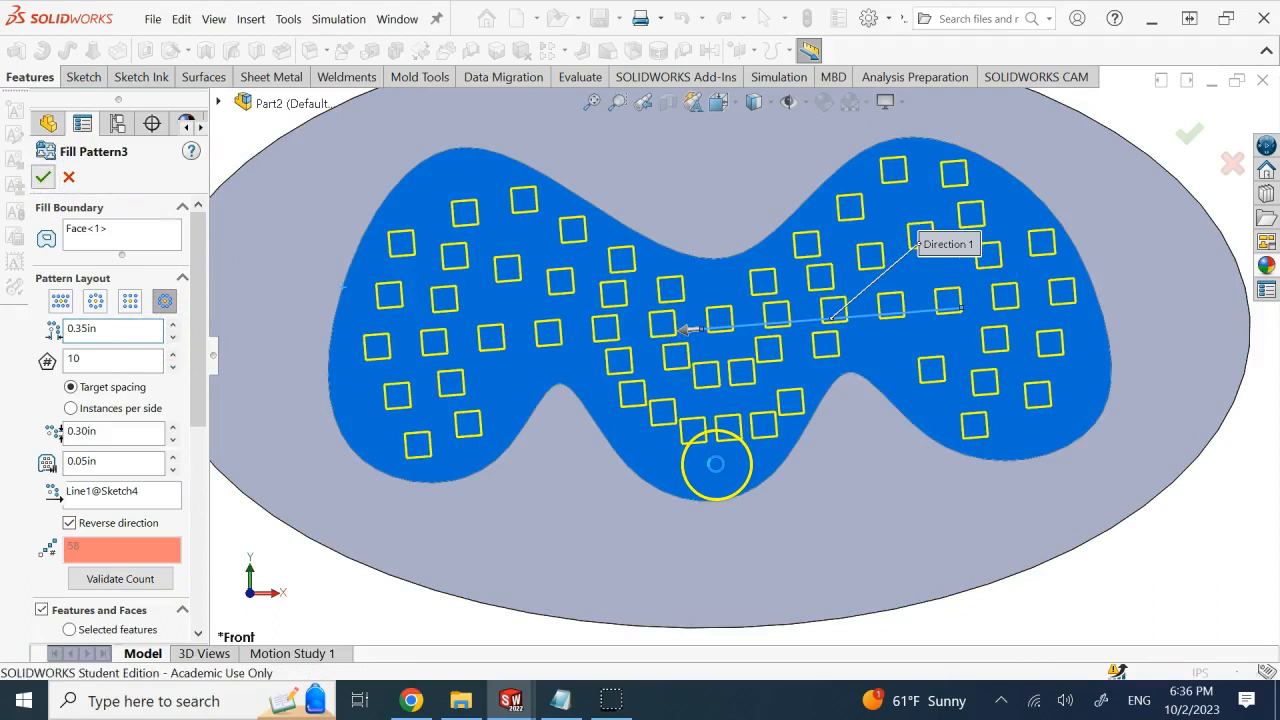
# Step: Examine the square cuts in the wavy recess from an angled view
pyautogui.scroll(4, 718, 473)
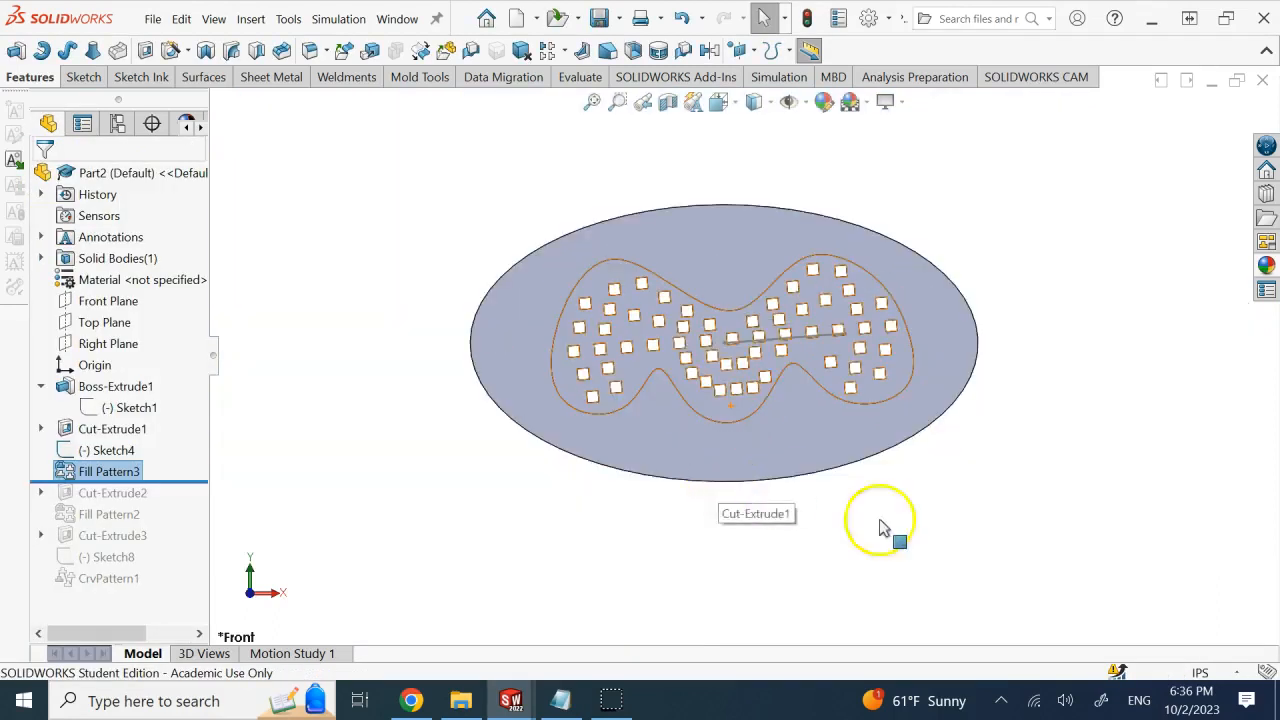
pyautogui.click(998, 589)
pyautogui.press('Left')
pyautogui.press('Left')
pyautogui.press('Down')
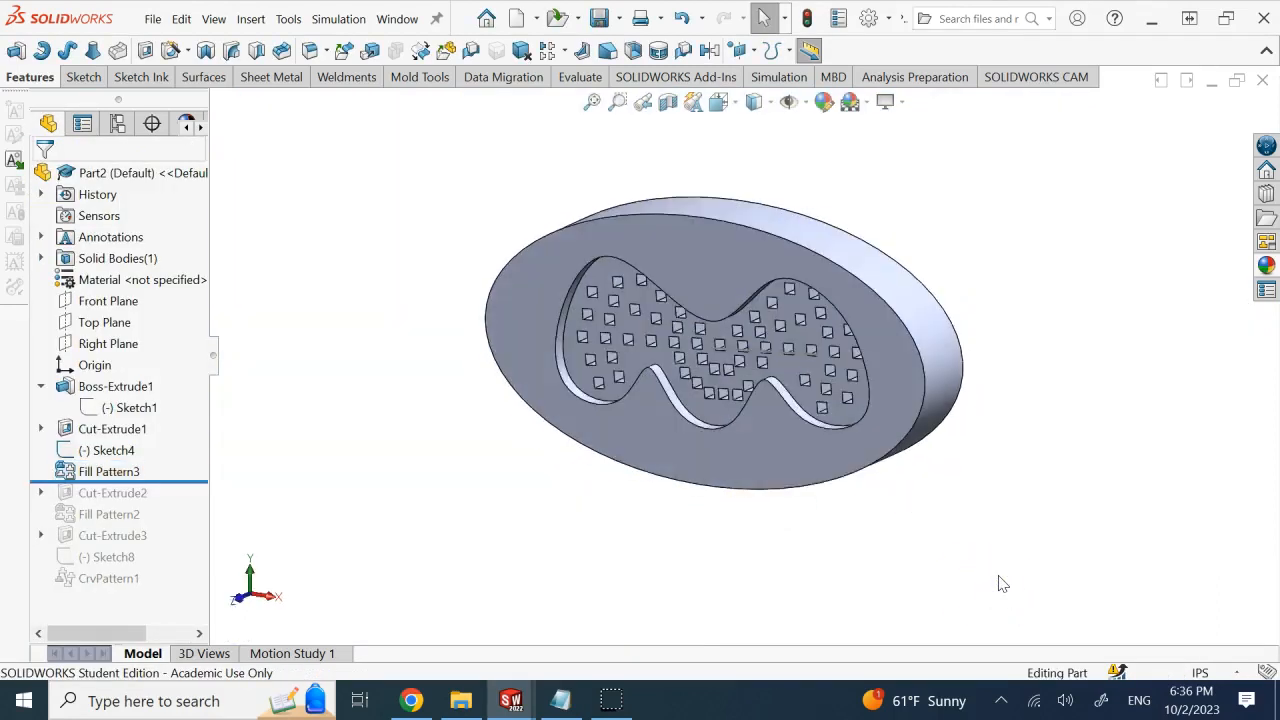
pyautogui.scroll(-2, 652, 420)
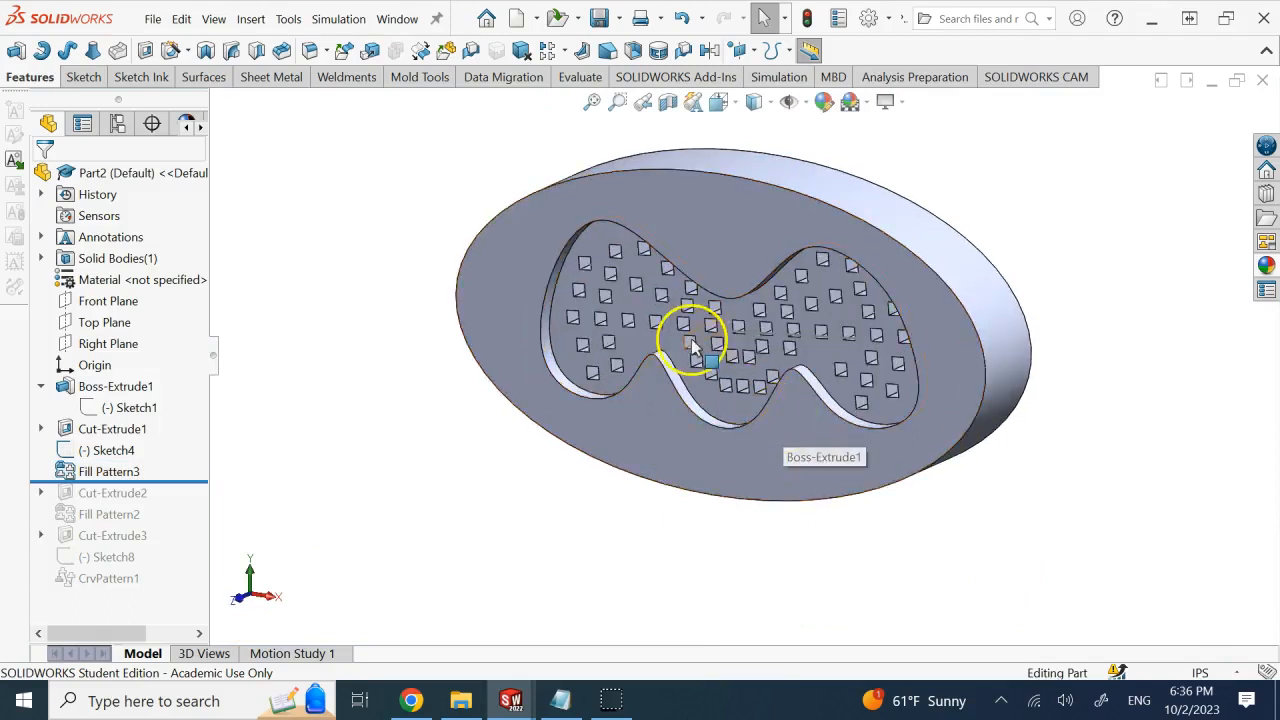
pyautogui.scroll(-2, 690, 333)
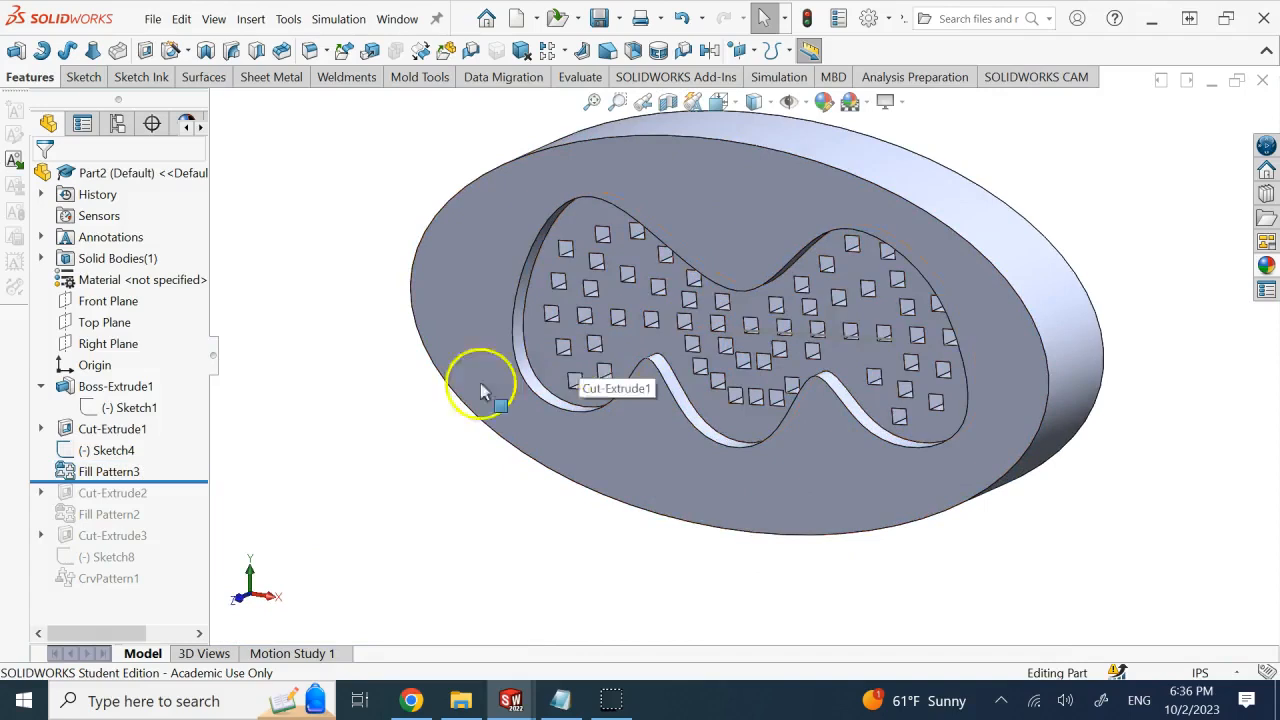
# Step: Delete Fill Pattern3 and roll the feature history forward past Cut-Extrude2
pyautogui.rightClick(135, 472)
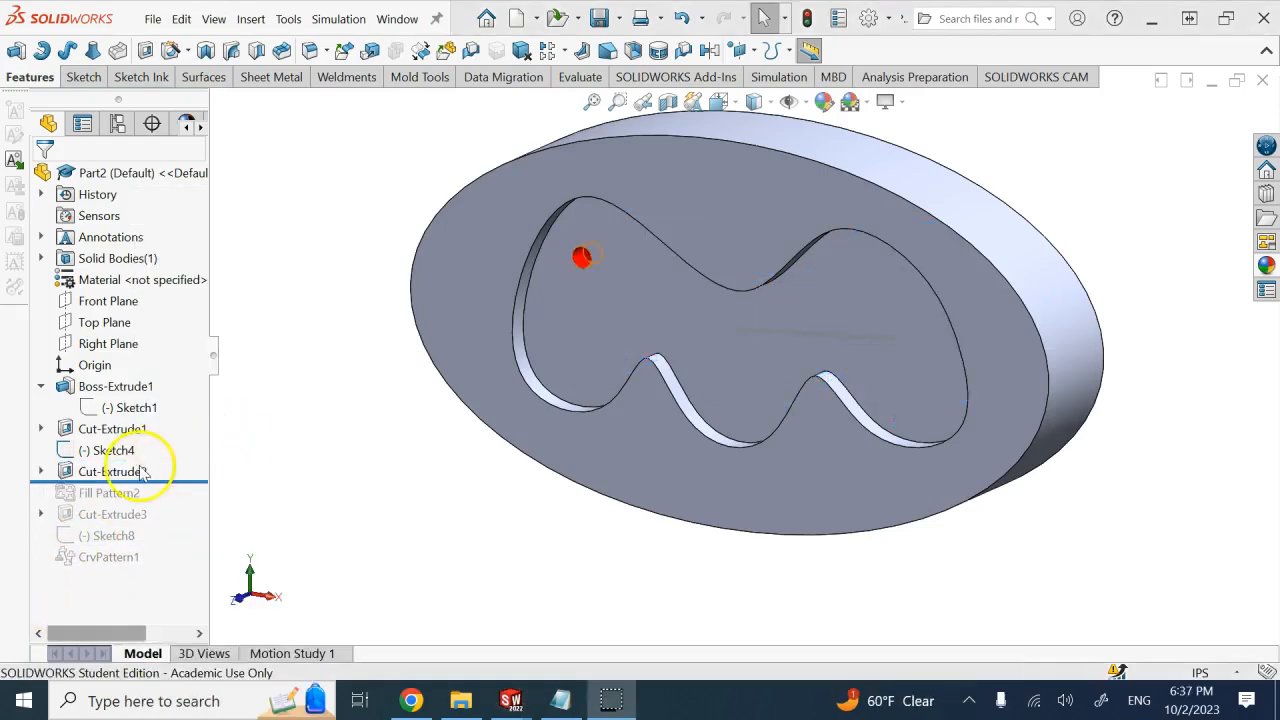
# Step: Select Cut-Extrude2 and examine the circular seed hole in the recess from several angles, including the plate's side
pyautogui.click(133, 472)
pyautogui.press('Left')
pyautogui.press('Left')
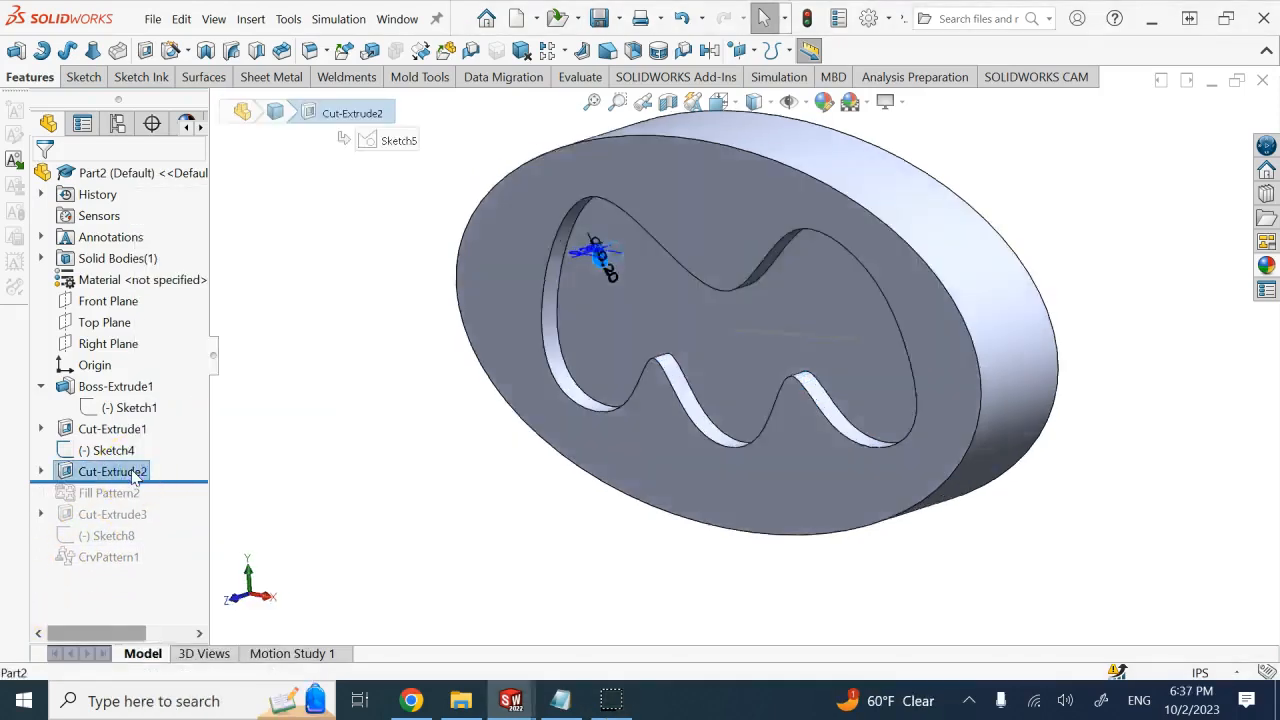
pyautogui.press('Left')
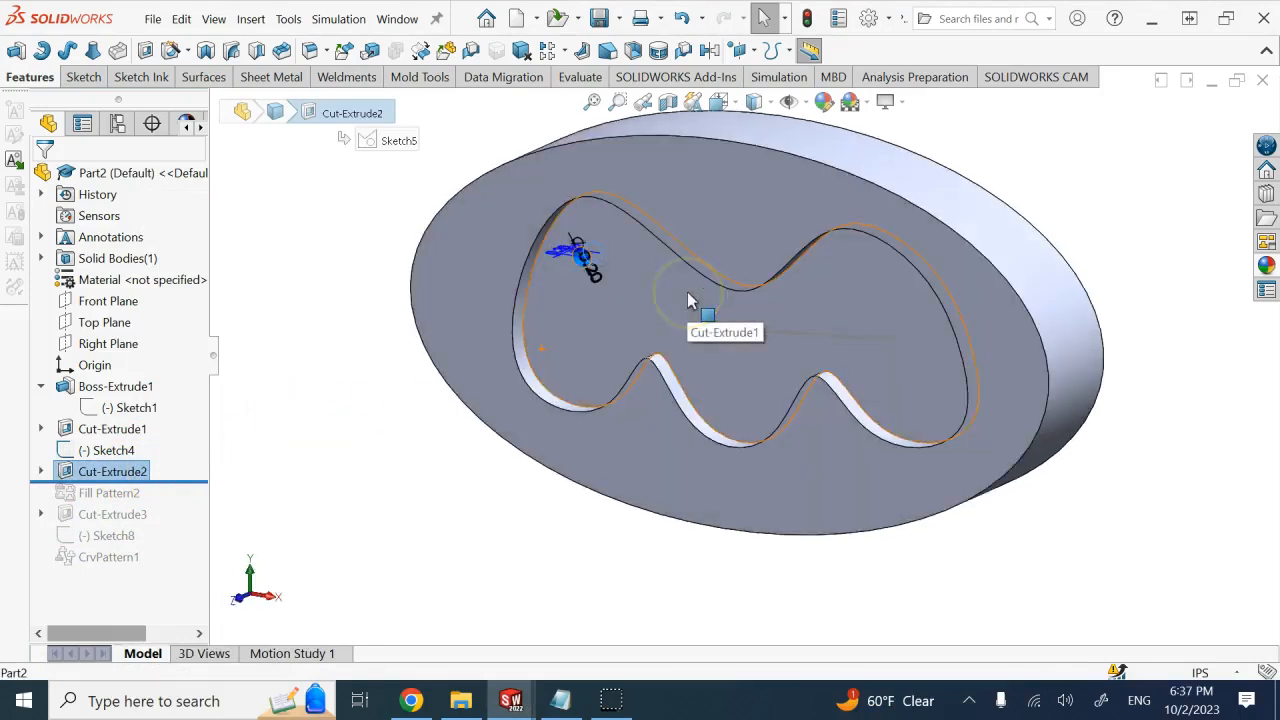
pyautogui.press('Left')
pyautogui.press('Left')
pyautogui.press('Left')
pyautogui.press('Left')
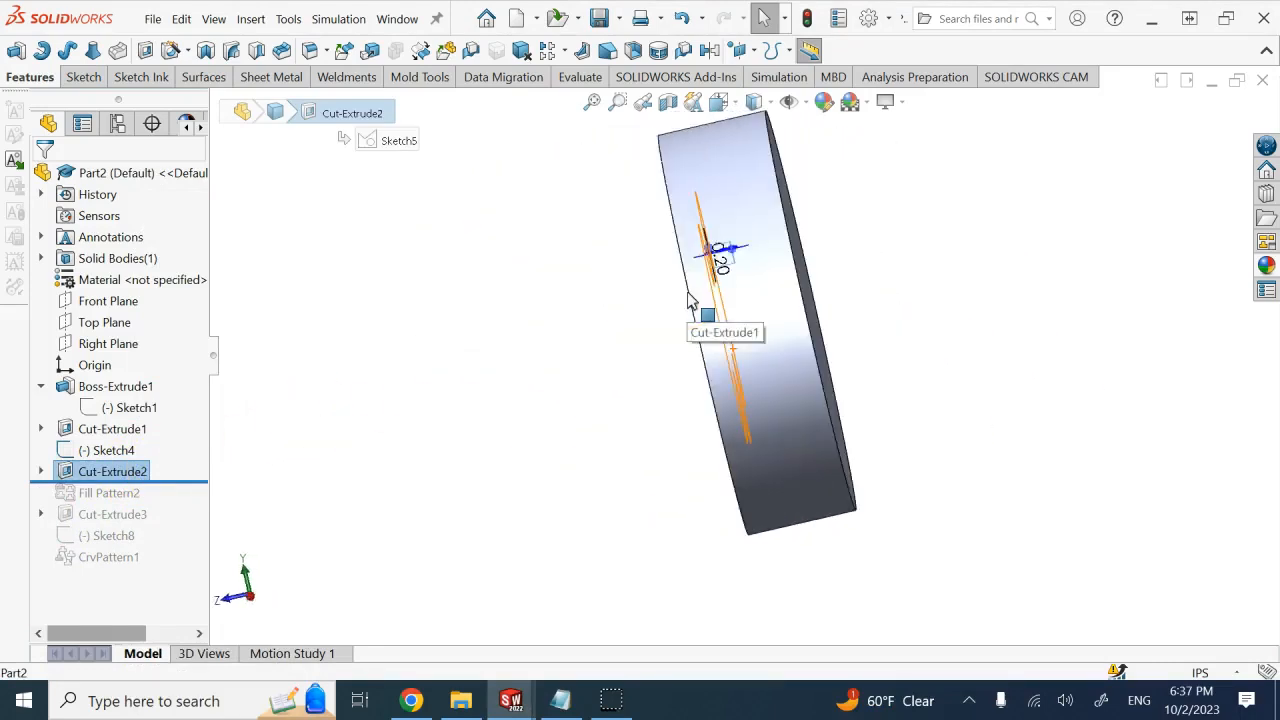
pyautogui.press('Right')
pyautogui.press('Right')
pyautogui.press('Right')
# Step: Roll the feature history forward past Fill Pattern2 and open that pattern for editing
pyautogui.click(171, 484)
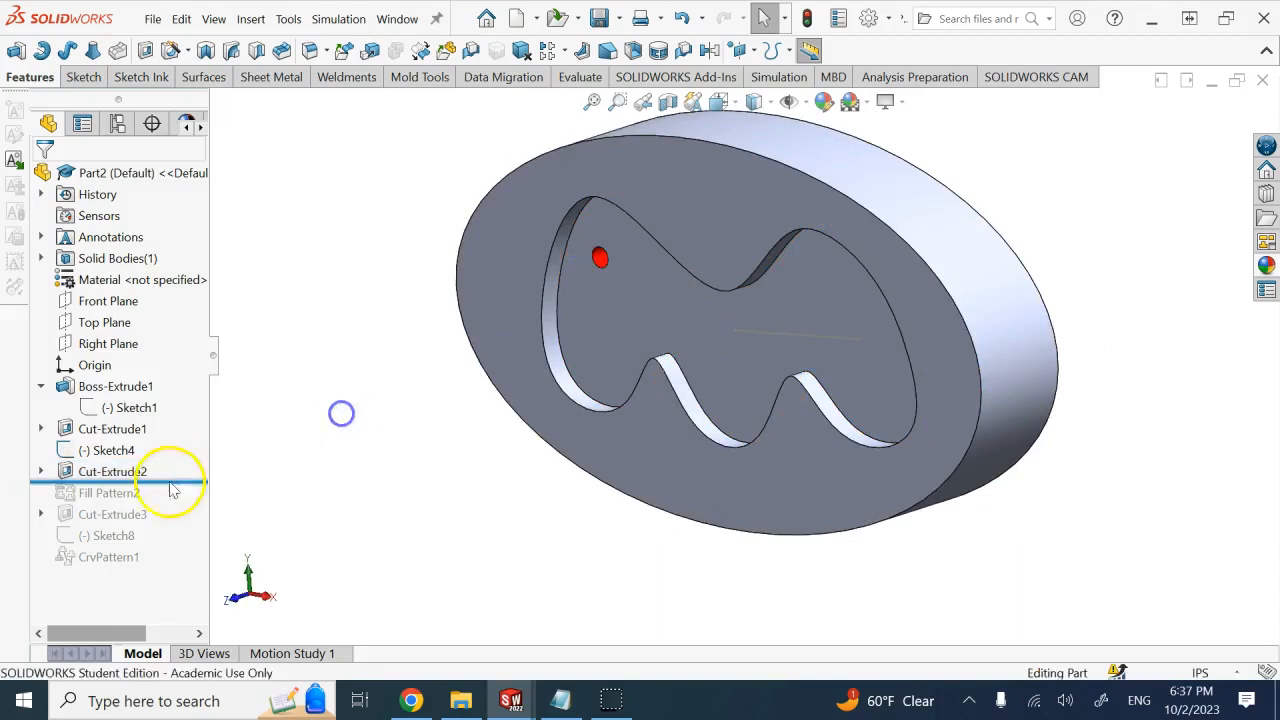
pyautogui.moveTo(171, 484); pyautogui.dragTo(136, 498)
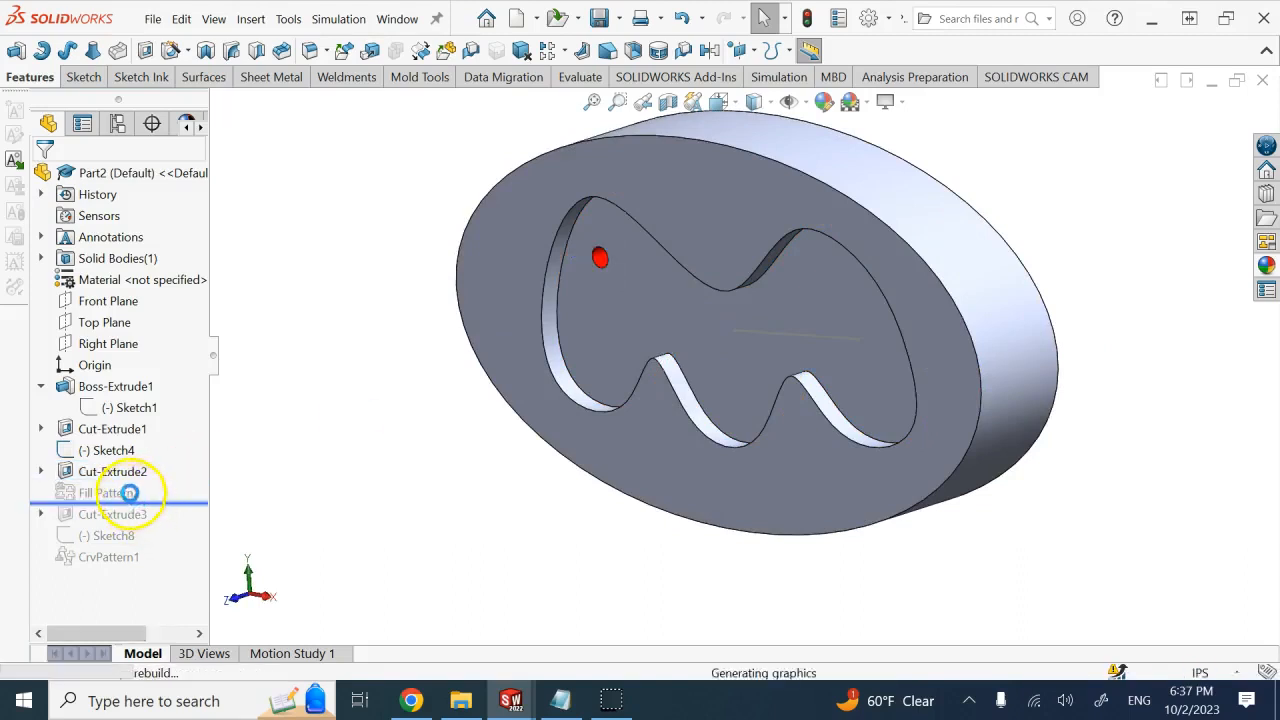
pyautogui.rightClick(132, 500)
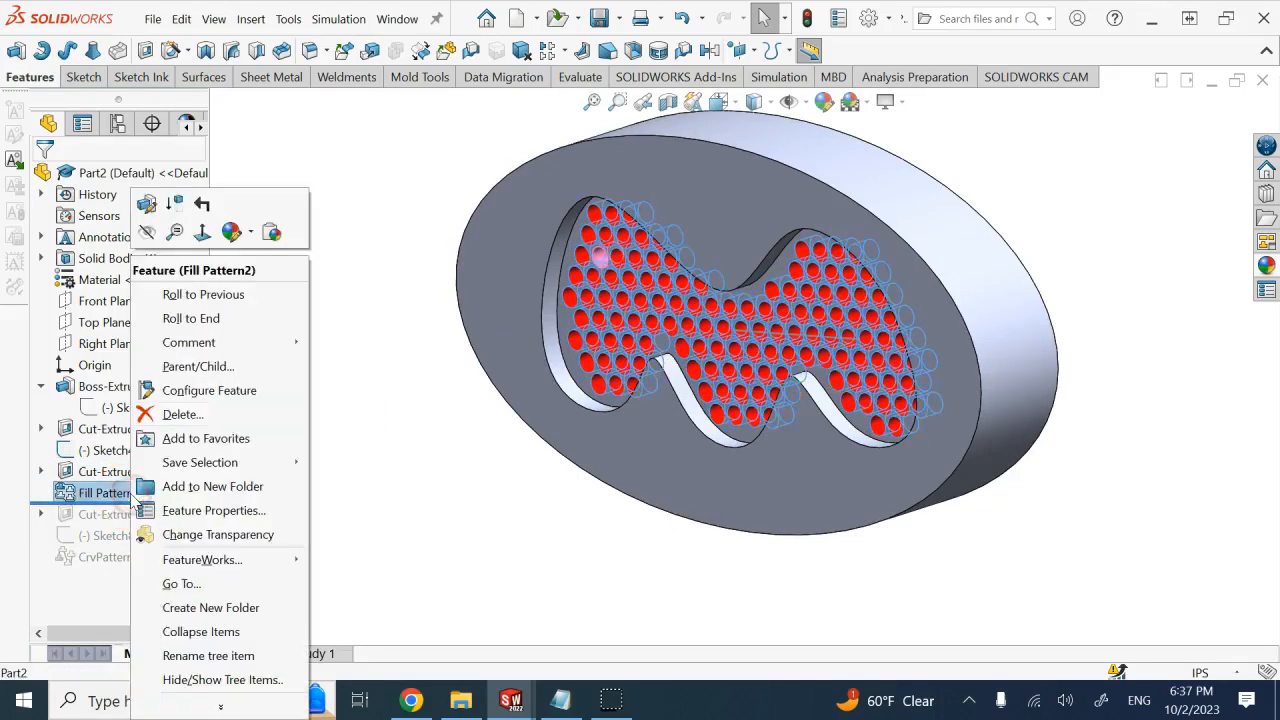
pyautogui.click(134, 198)
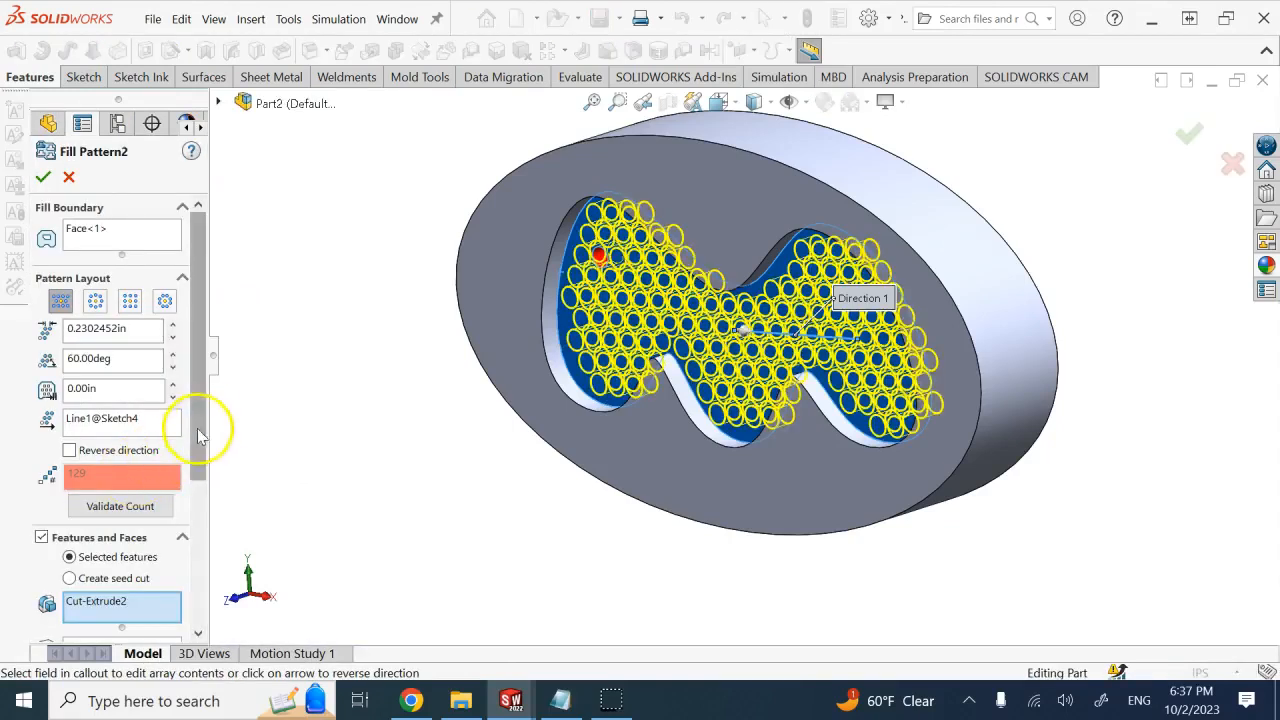
# Step: Review Fill Pattern2's layout settings and seed feature, accept it, and examine the circular holes from an angled view
pyautogui.scroll(-3, 190, 470)
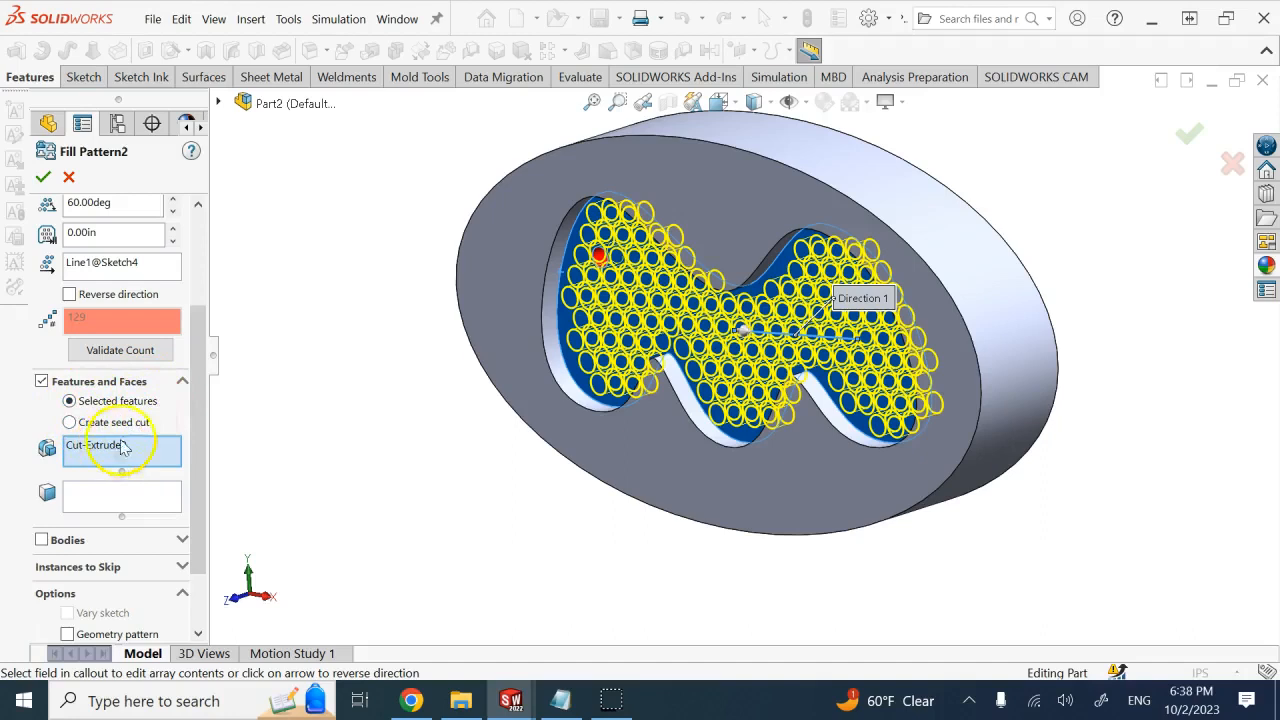
pyautogui.scroll(3, 194, 363)
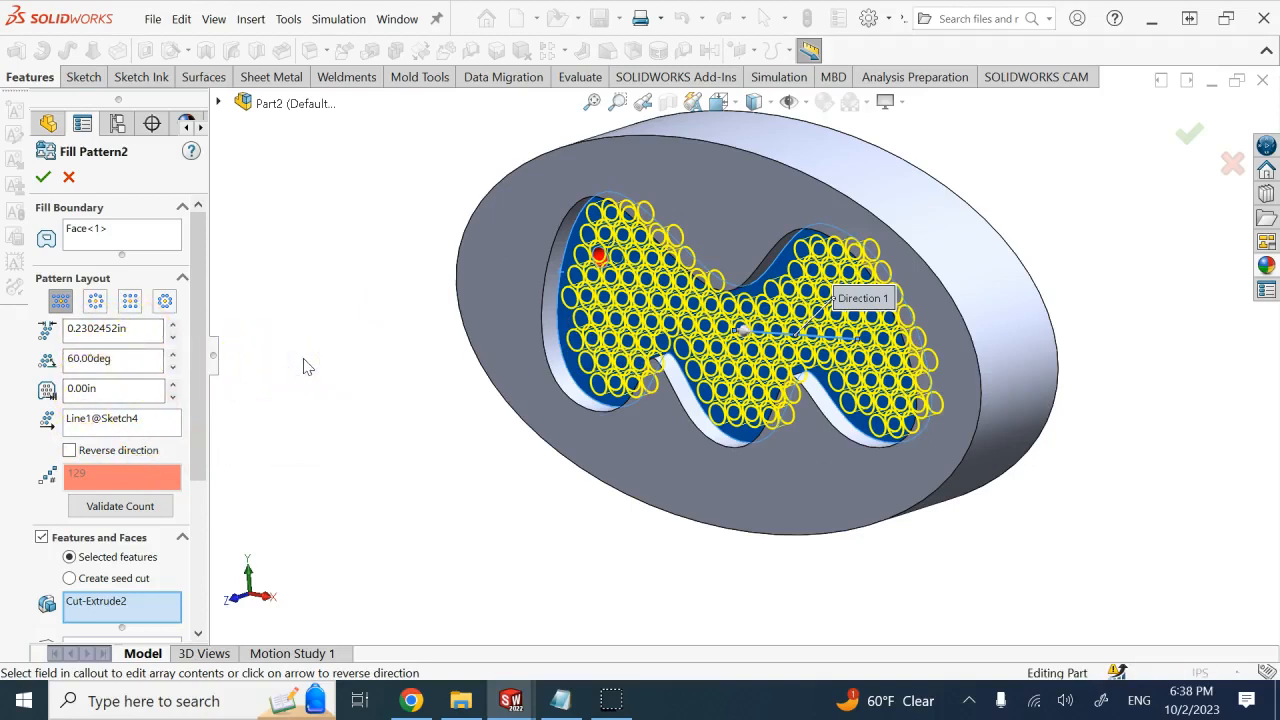
pyautogui.press('space')
pyautogui.click(449, 452)
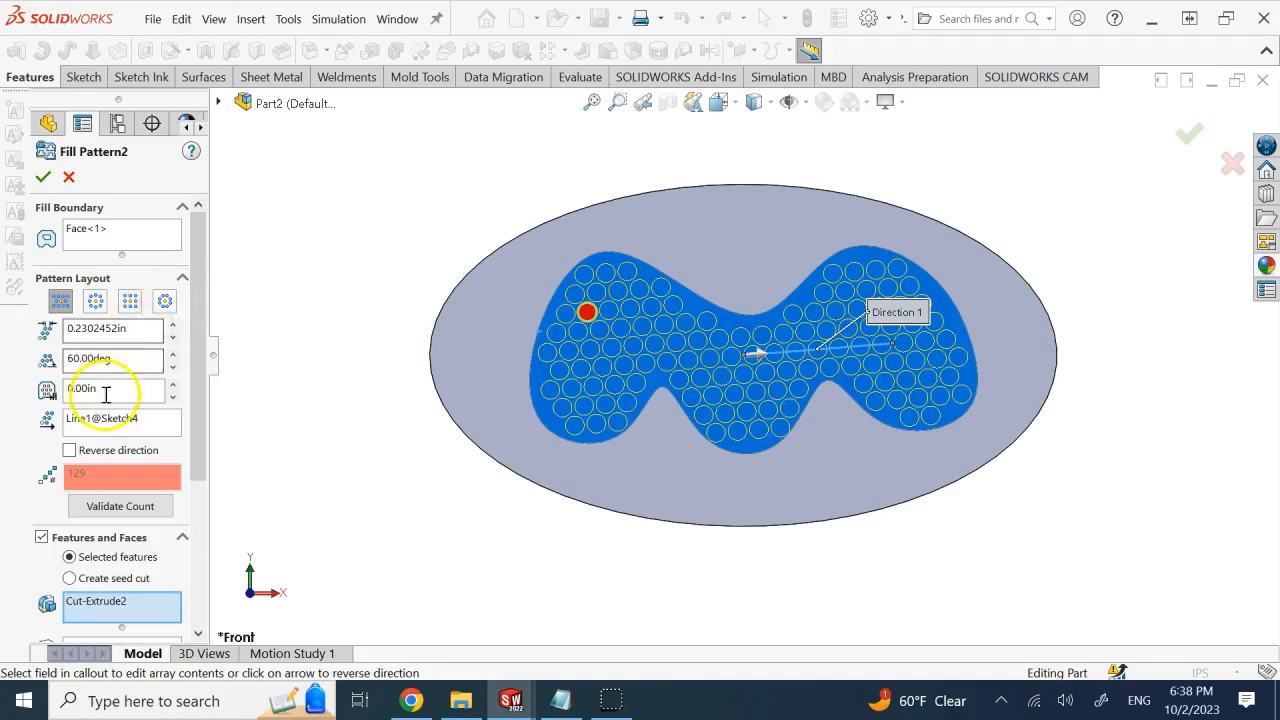
pyautogui.click(202, 380)
pyautogui.moveTo(202, 380); pyautogui.dragTo(197, 500)
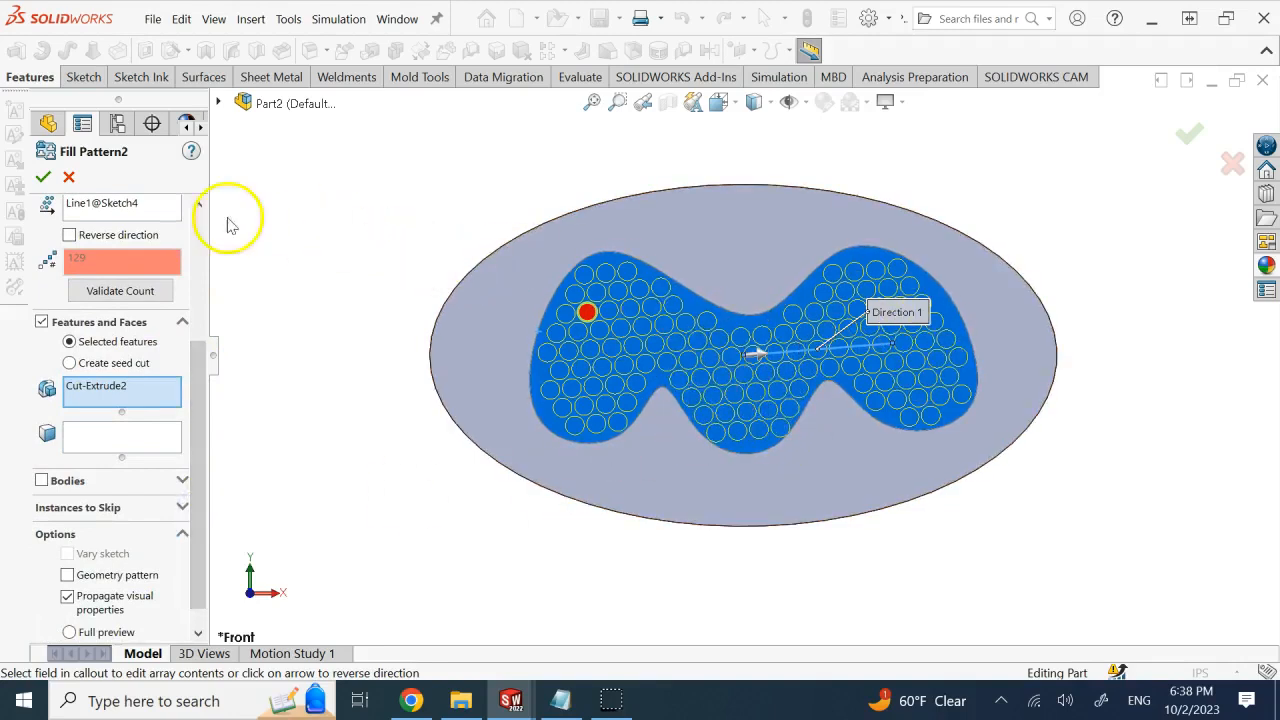
pyautogui.click(43, 177)
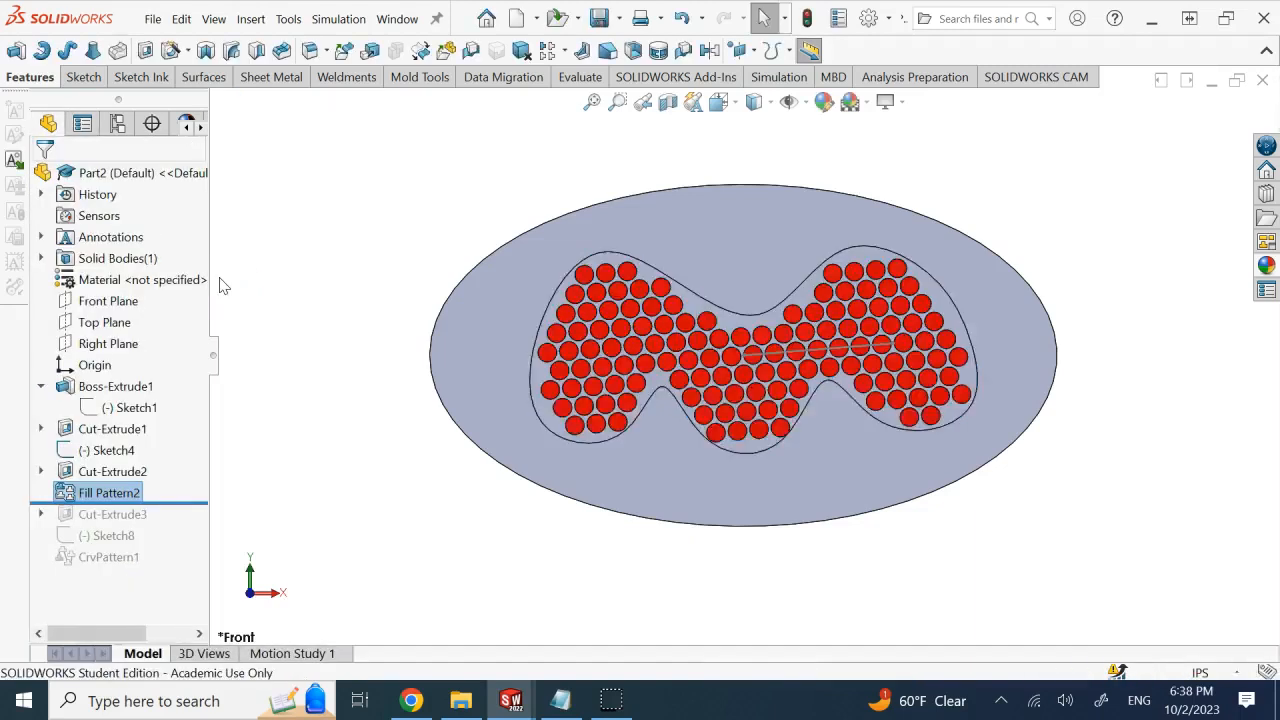
pyautogui.hotkey('ctrl', '7')
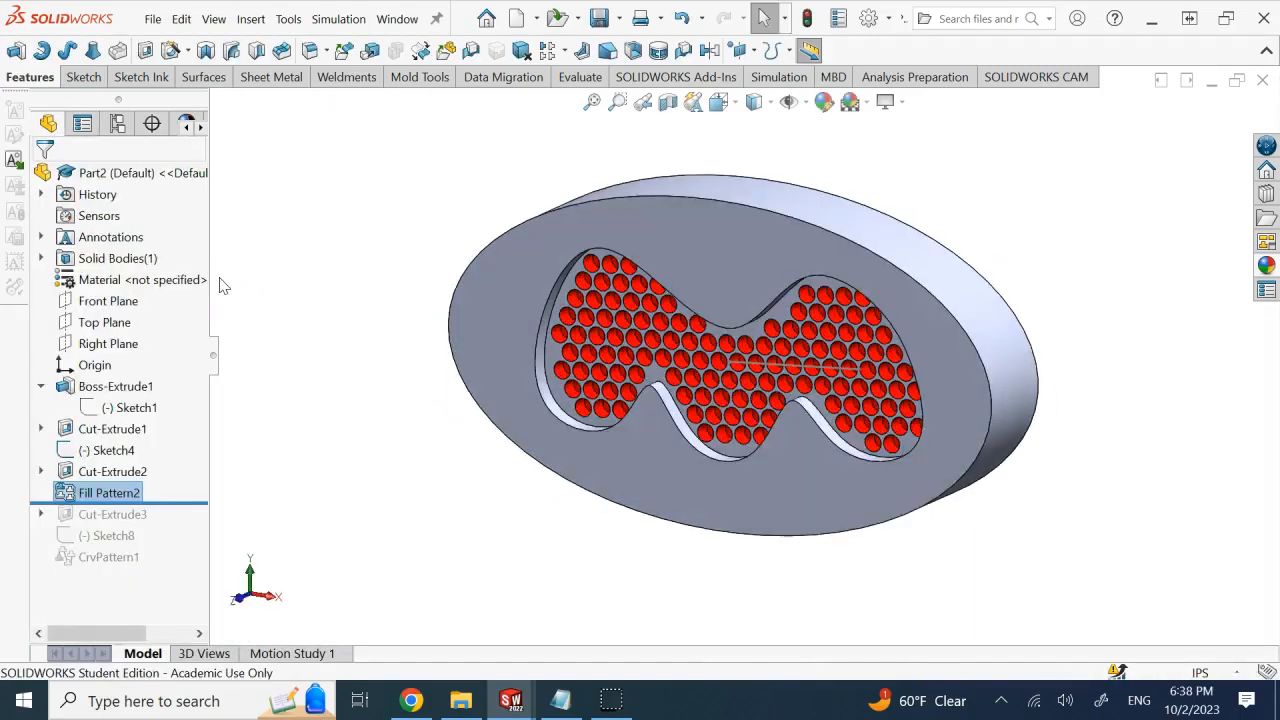
pyautogui.press('f')
pyautogui.click(260, 290)
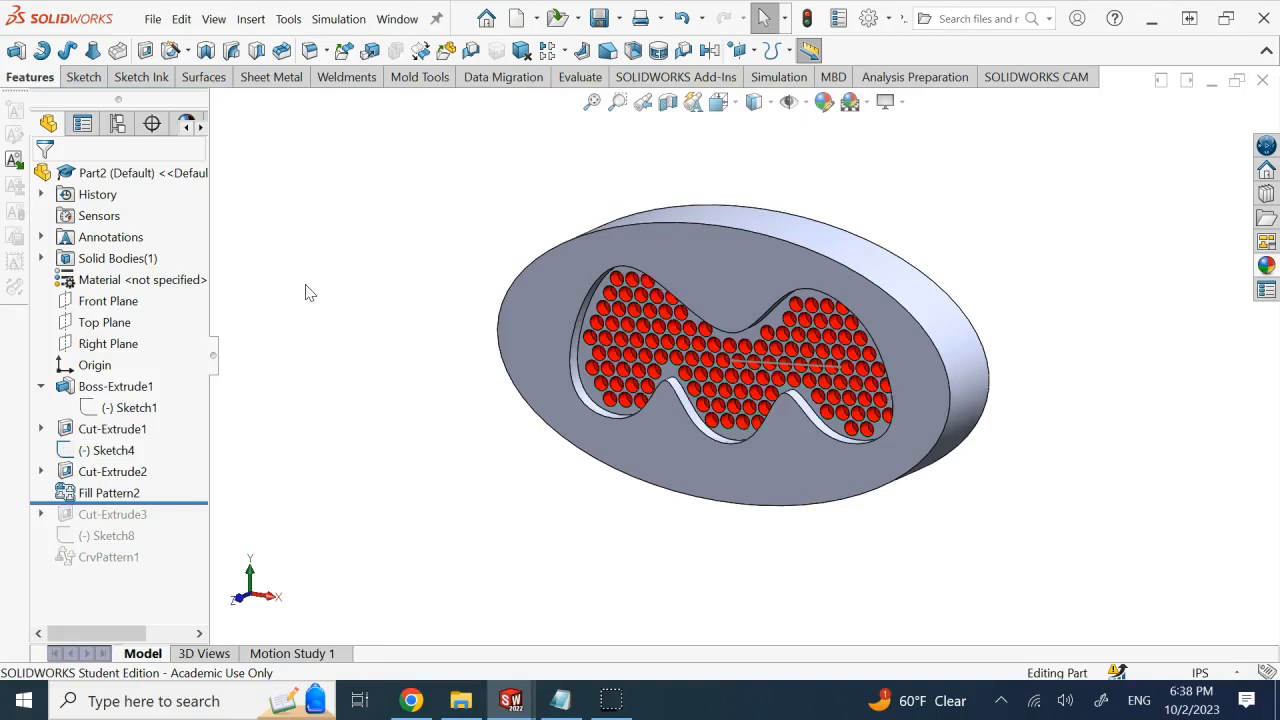
pyautogui.press('Left')
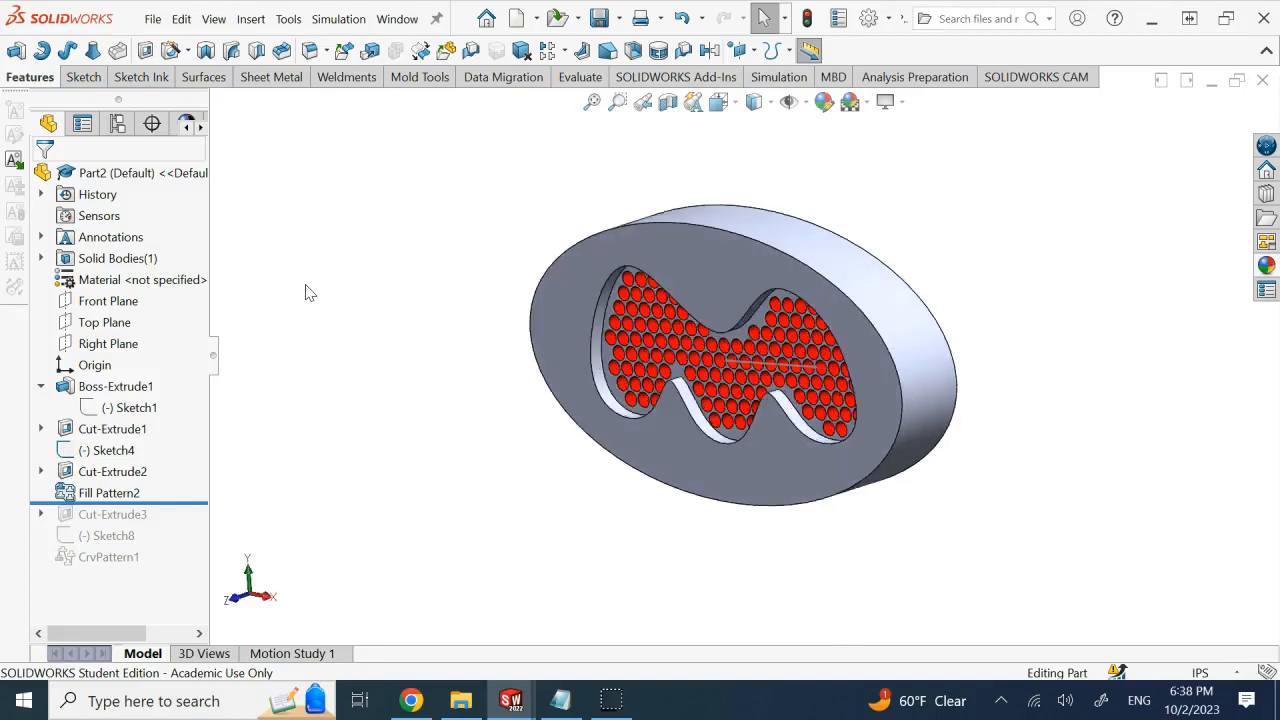
# Step: Roll the feature history forward past Cut-Extrude3 and Sketch8
pyautogui.click(181, 500)
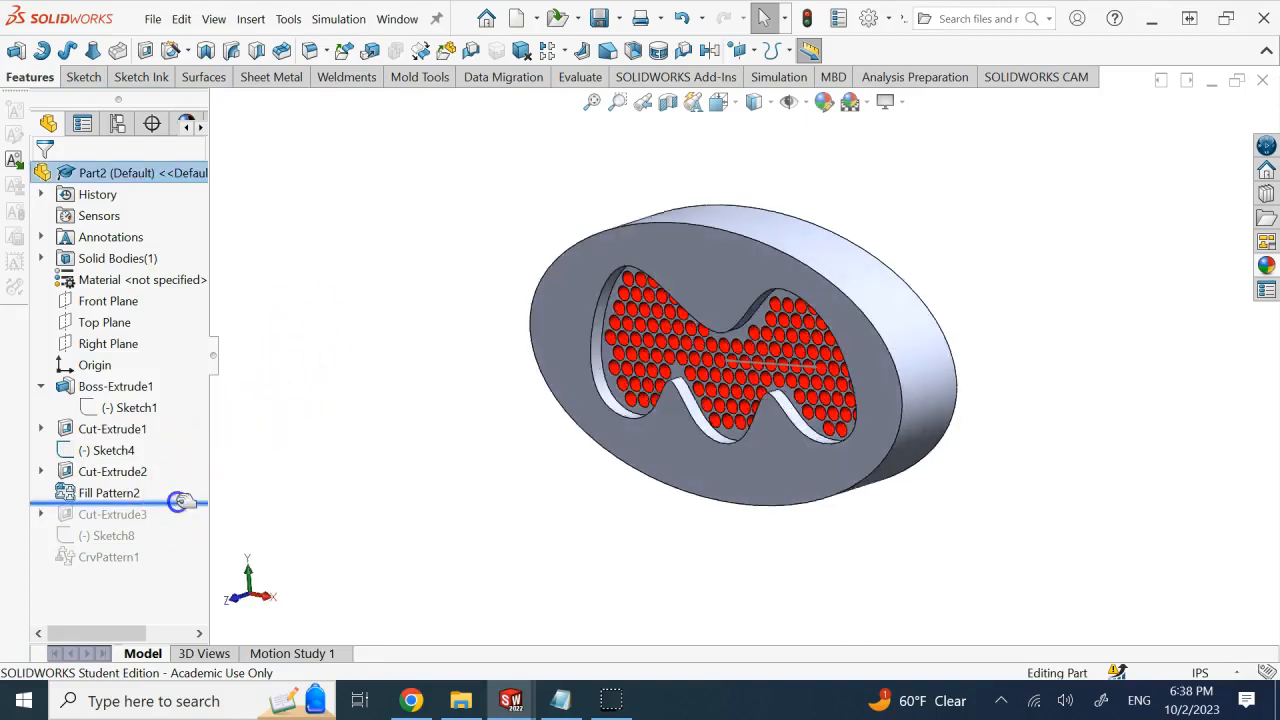
pyautogui.moveTo(181, 502); pyautogui.dragTo(175, 524)
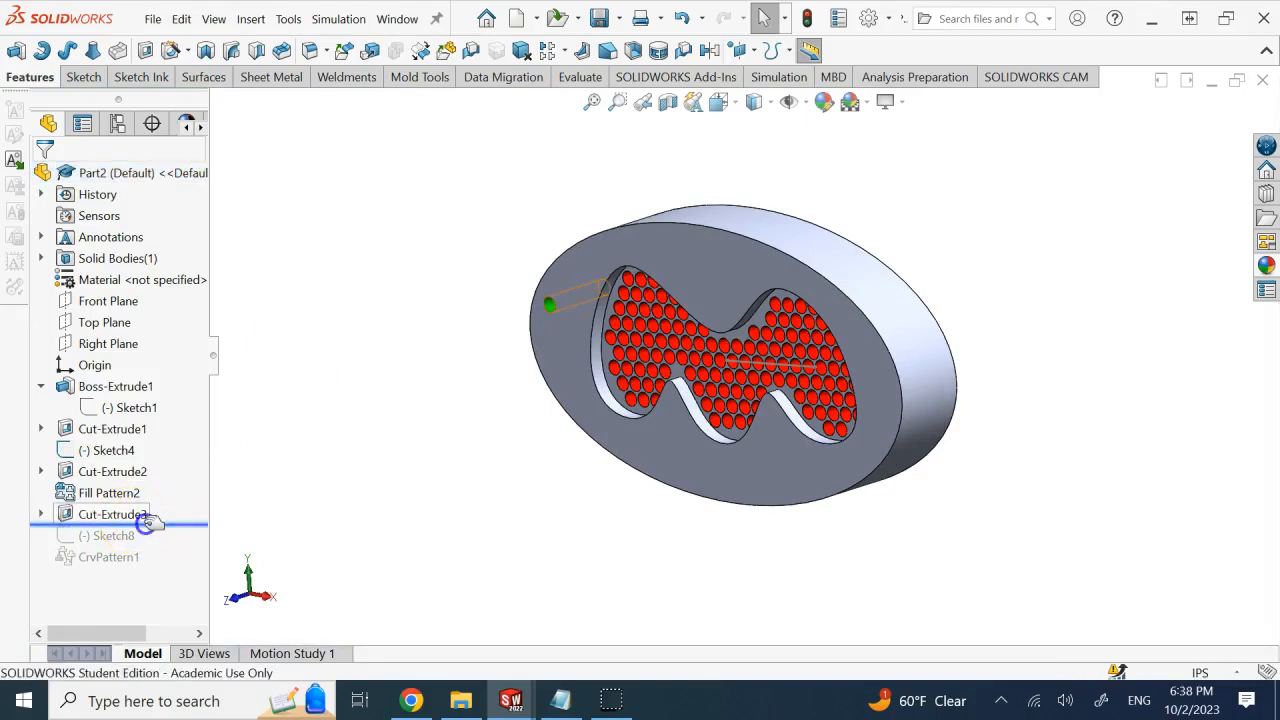
pyautogui.moveTo(146, 524); pyautogui.dragTo(147, 539)
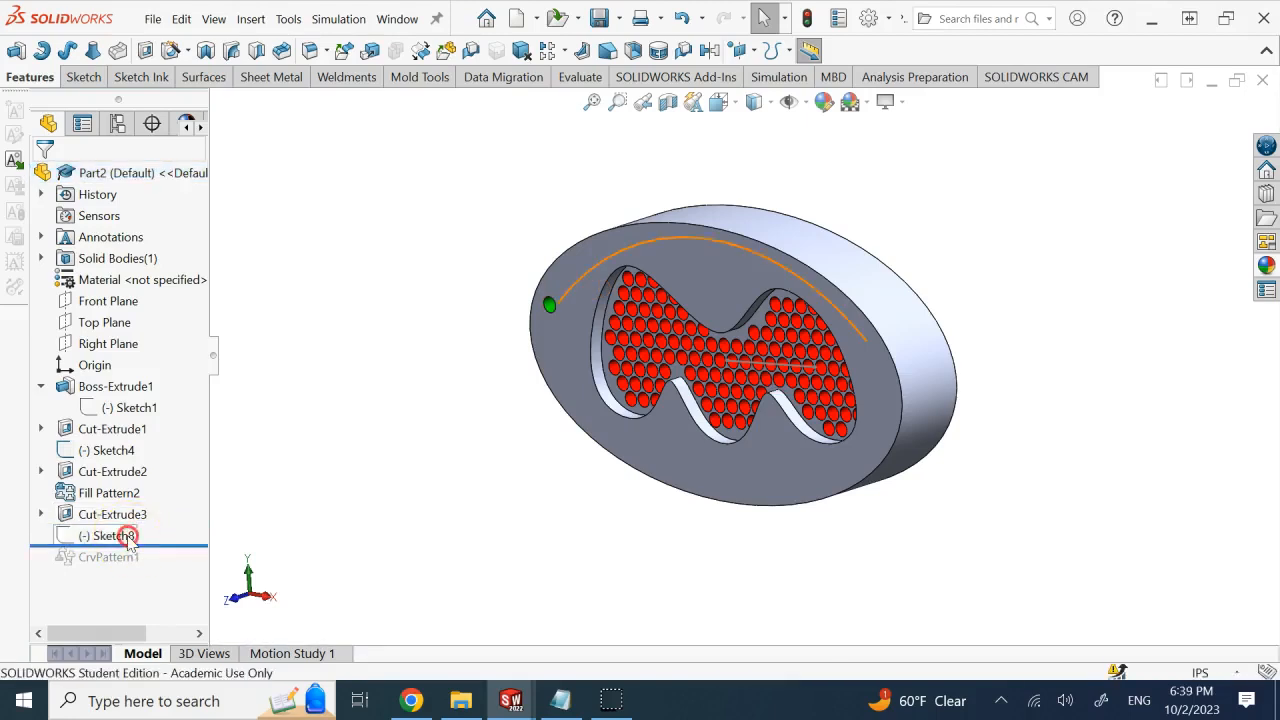
# Step: Show Sketch8 and examine its arc beside the seed hole on the plate's front face
pyautogui.rightClick(128, 535)
pyautogui.click(168, 232)
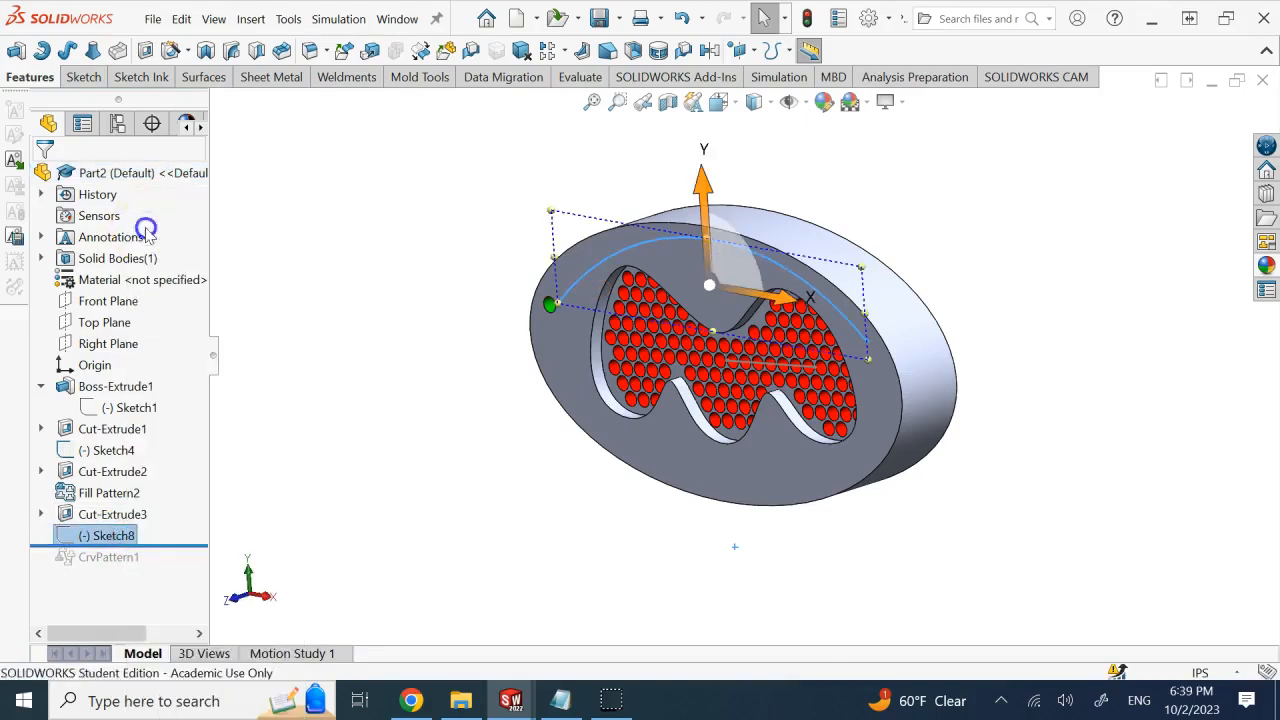
pyautogui.click(329, 400)
pyautogui.moveTo(329, 400); pyautogui.dragTo(700, 286, button='middle')
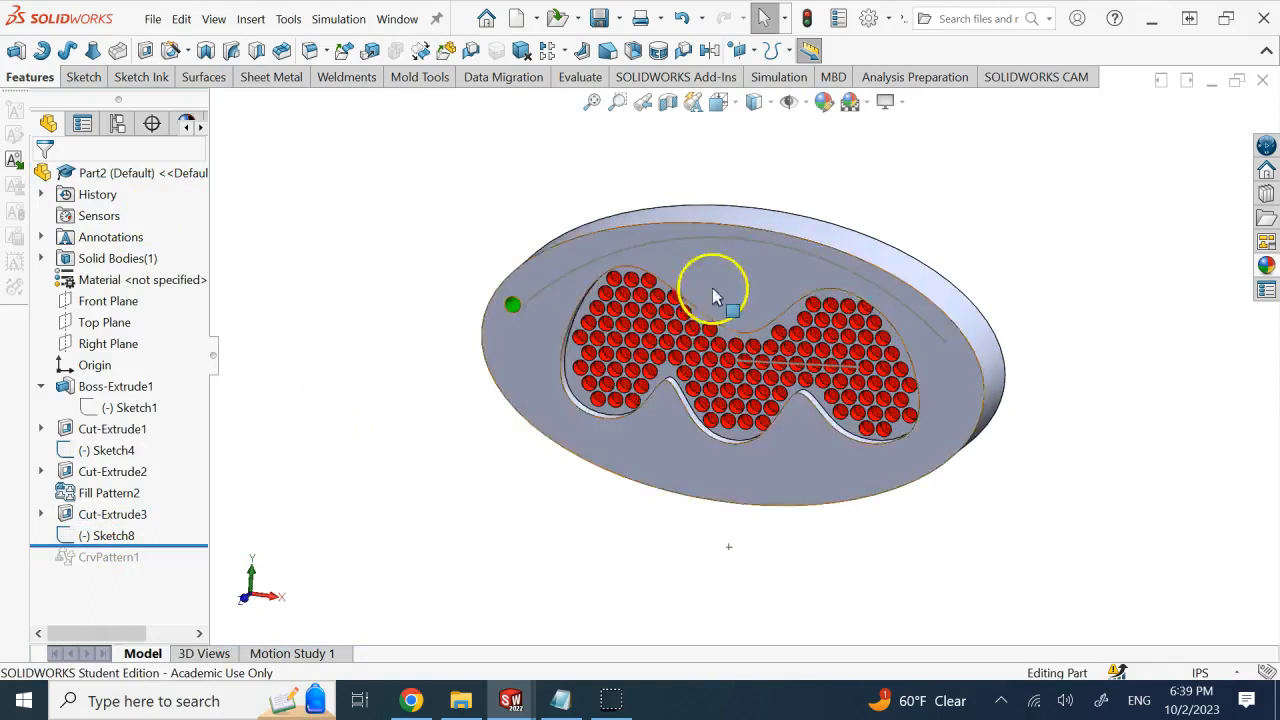
pyautogui.click(720, 234)
pyautogui.click(337, 343)
pyautogui.moveTo(337, 343); pyautogui.dragTo(374, 349, button='middle')
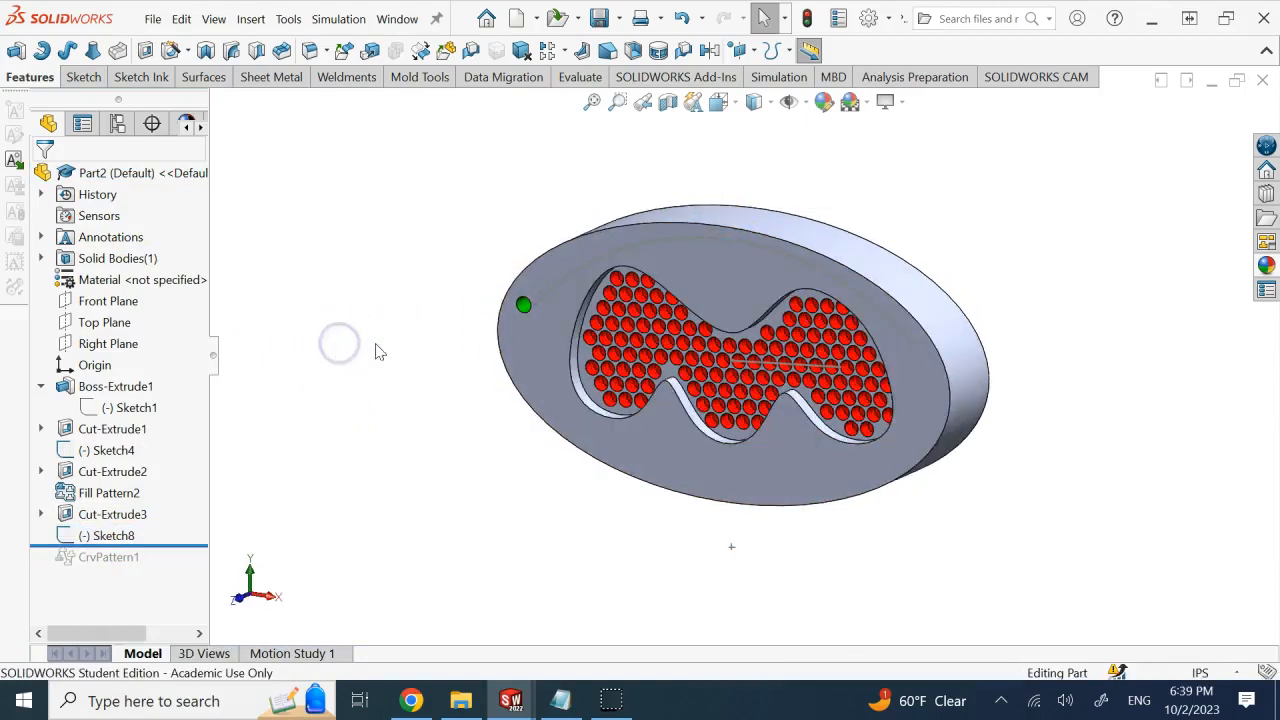
pyautogui.scroll(-2, 524, 318)
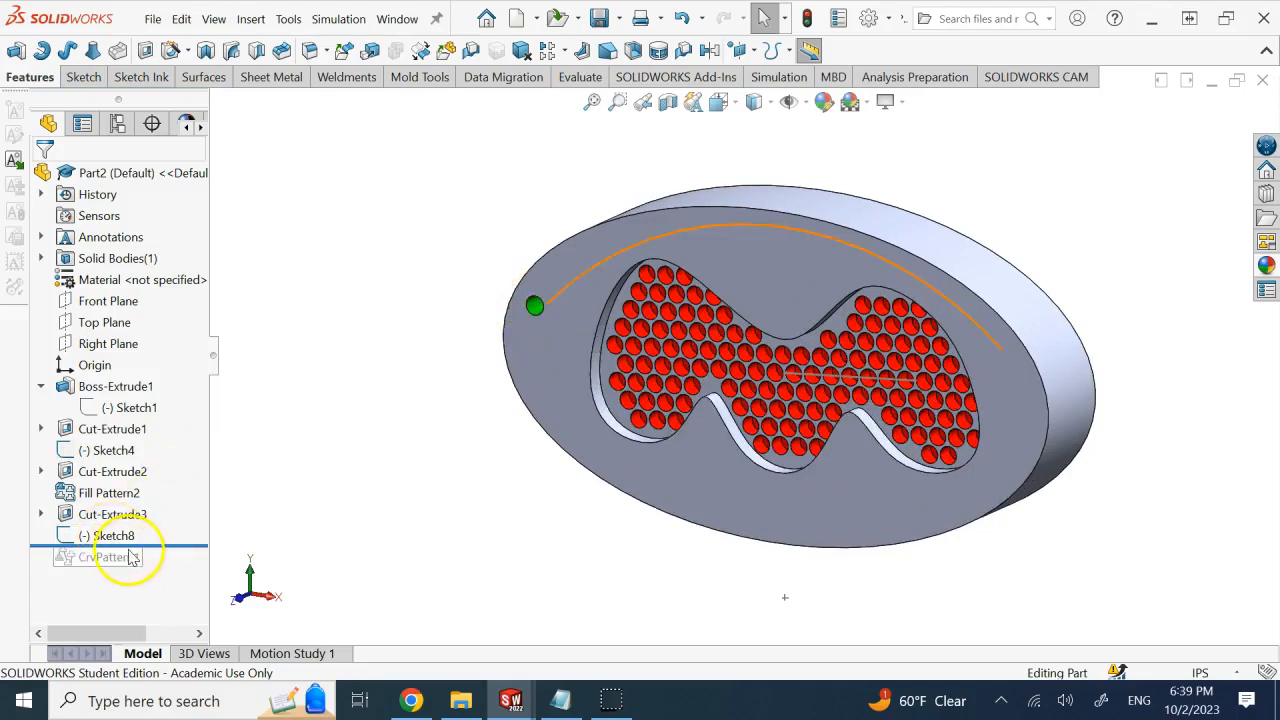
# Step: Roll the feature history forward past CrvPattern1 and open that curve driven pattern for editing
pyautogui.moveTo(147, 546)
pyautogui.mouseDown()
pyautogui.moveTo(143, 566)
pyautogui.moveTo(309, 557)
pyautogui.mouseUp()
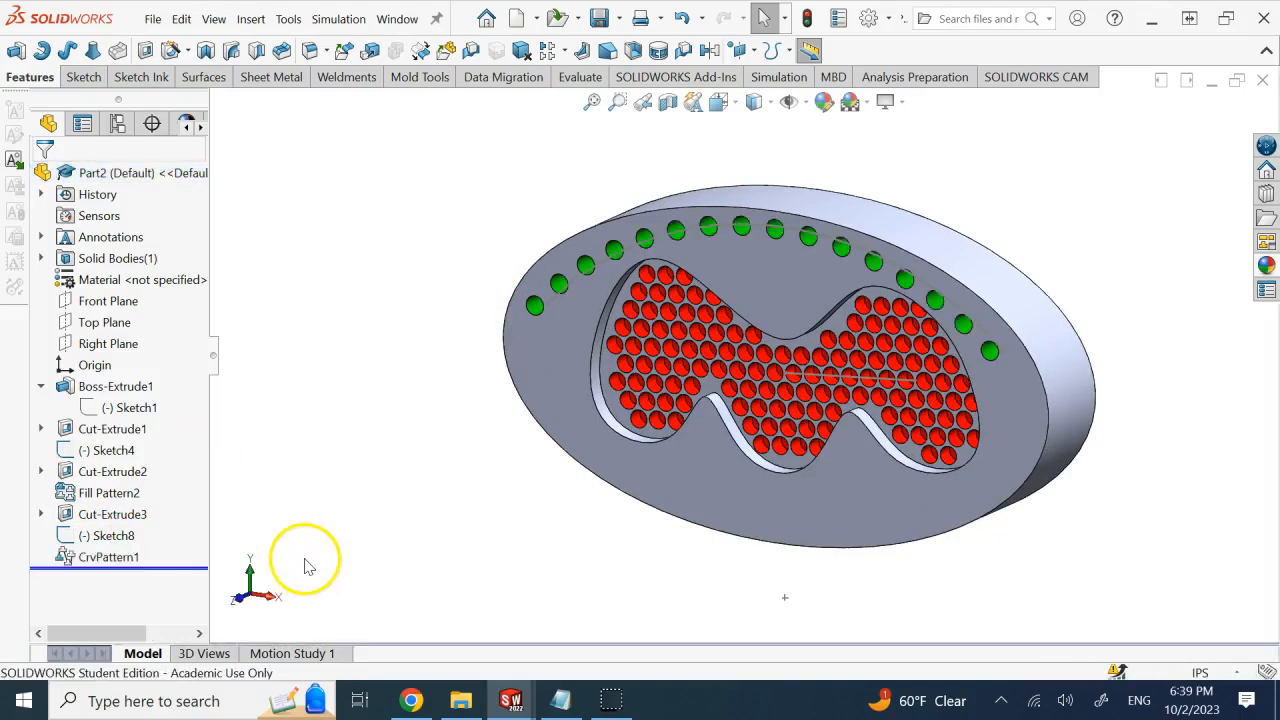
pyautogui.click(105, 556)
pyautogui.click(127, 513)
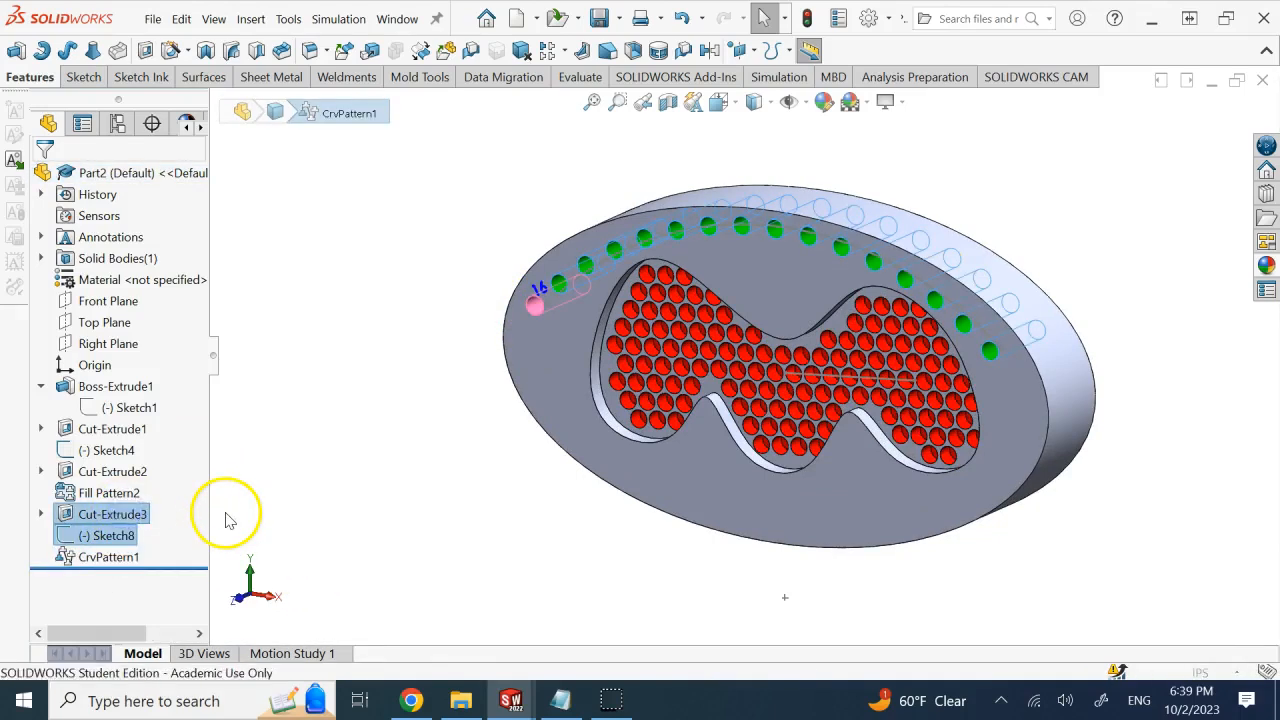
# Step: Review CrvPattern1's seed feature, path curve, instance count and spacing settings, and accept the pattern
pyautogui.moveTo(200, 460); pyautogui.dragTo(203, 537)
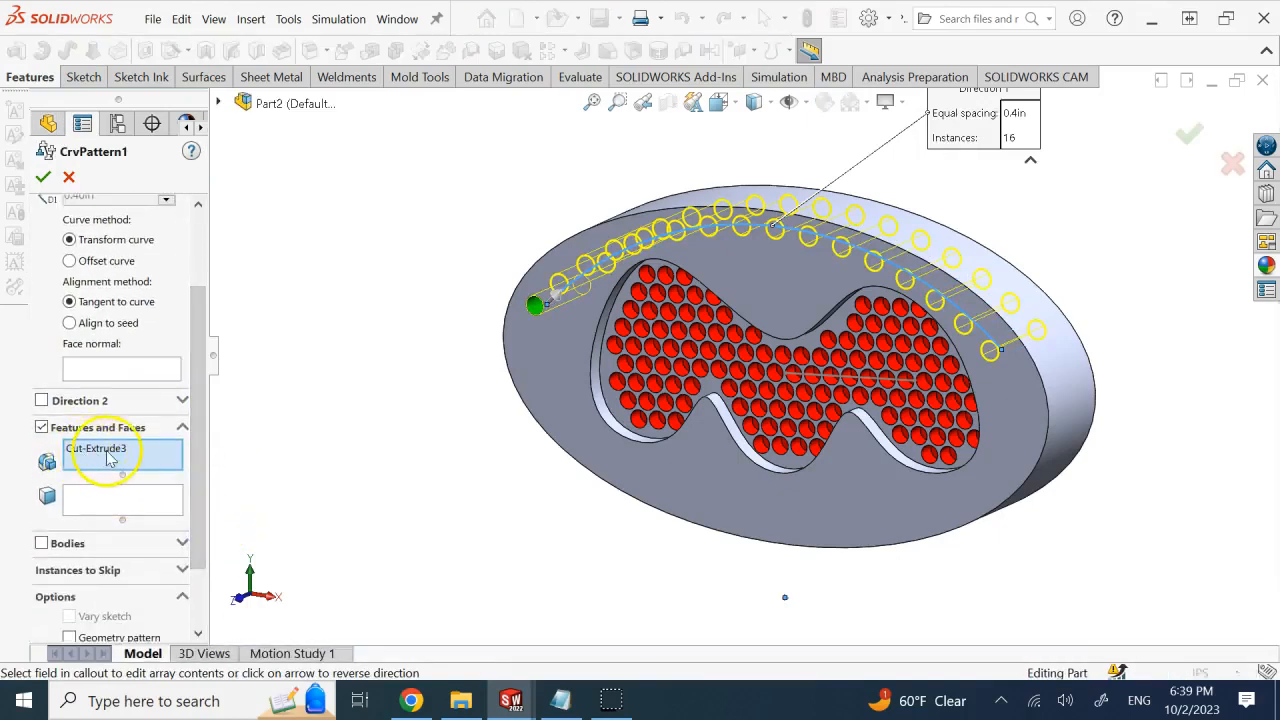
pyautogui.moveTo(206, 430); pyautogui.dragTo(208, 305)
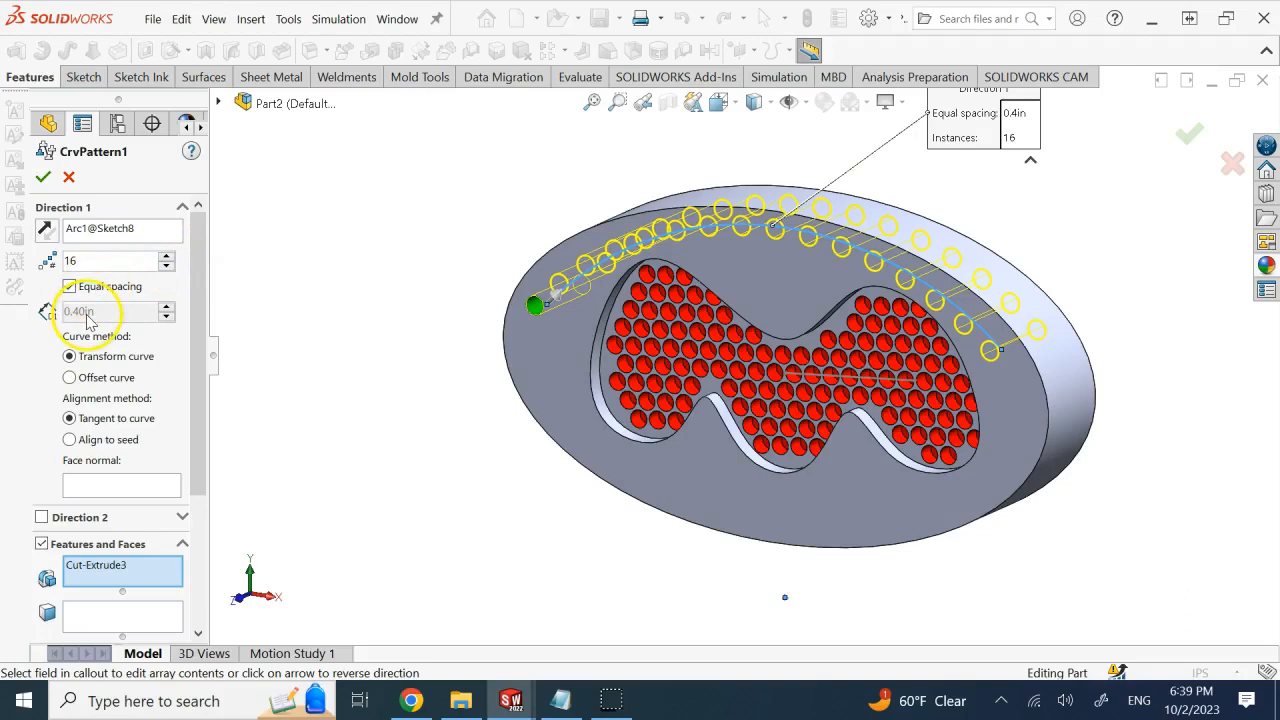
pyautogui.click(43, 177)
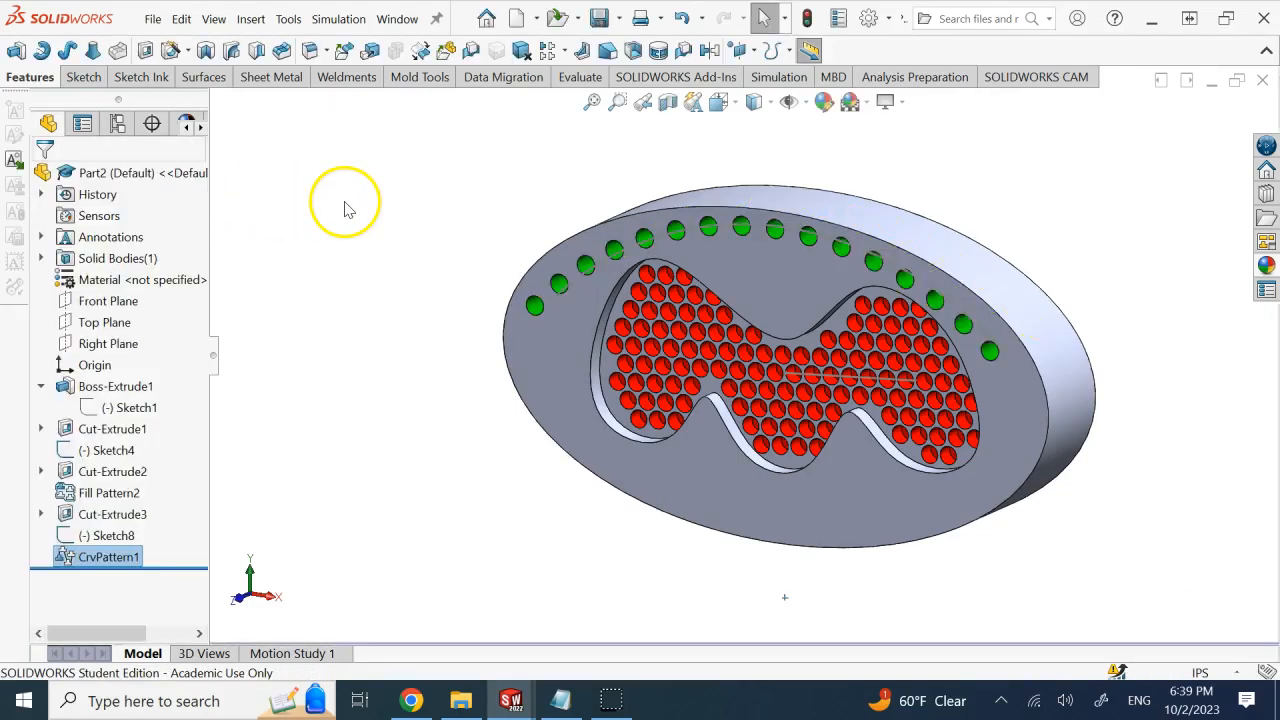
# Step: Delete the curve driven pattern CrvPattern1 from the part
pyautogui.click(100, 557)
pyautogui.rightClick(100, 557)
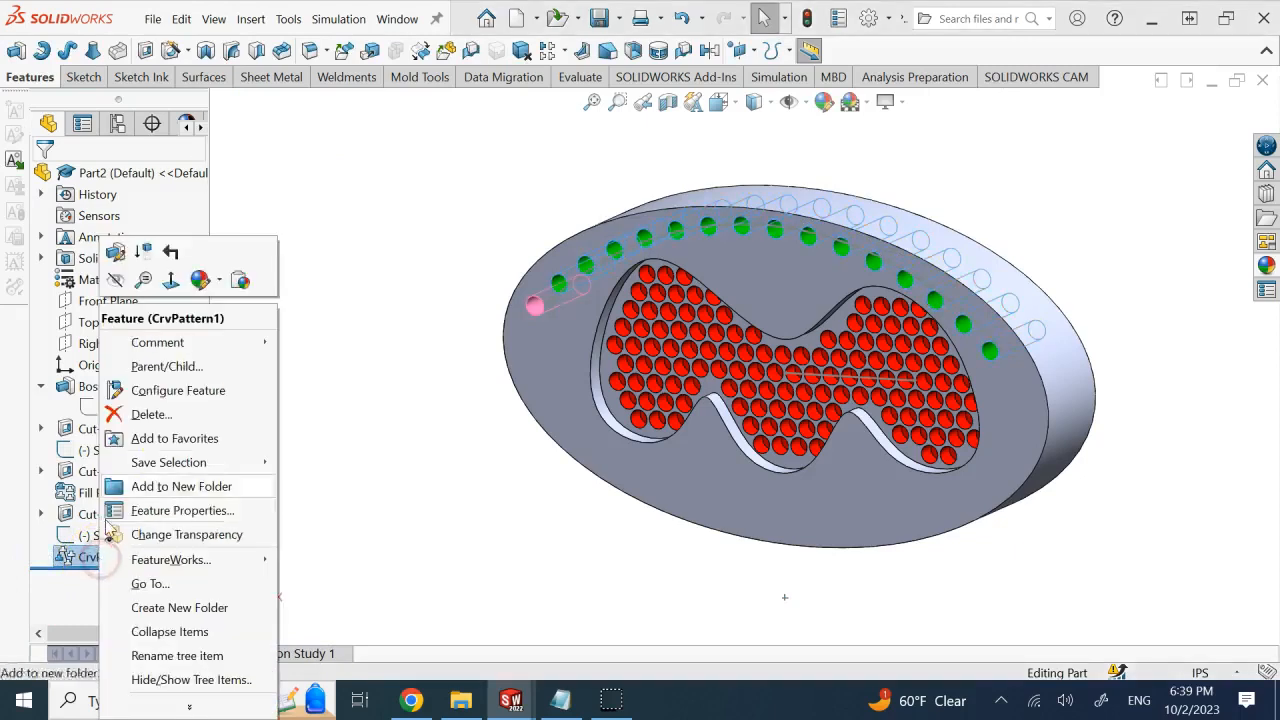
pyautogui.click(135, 412)
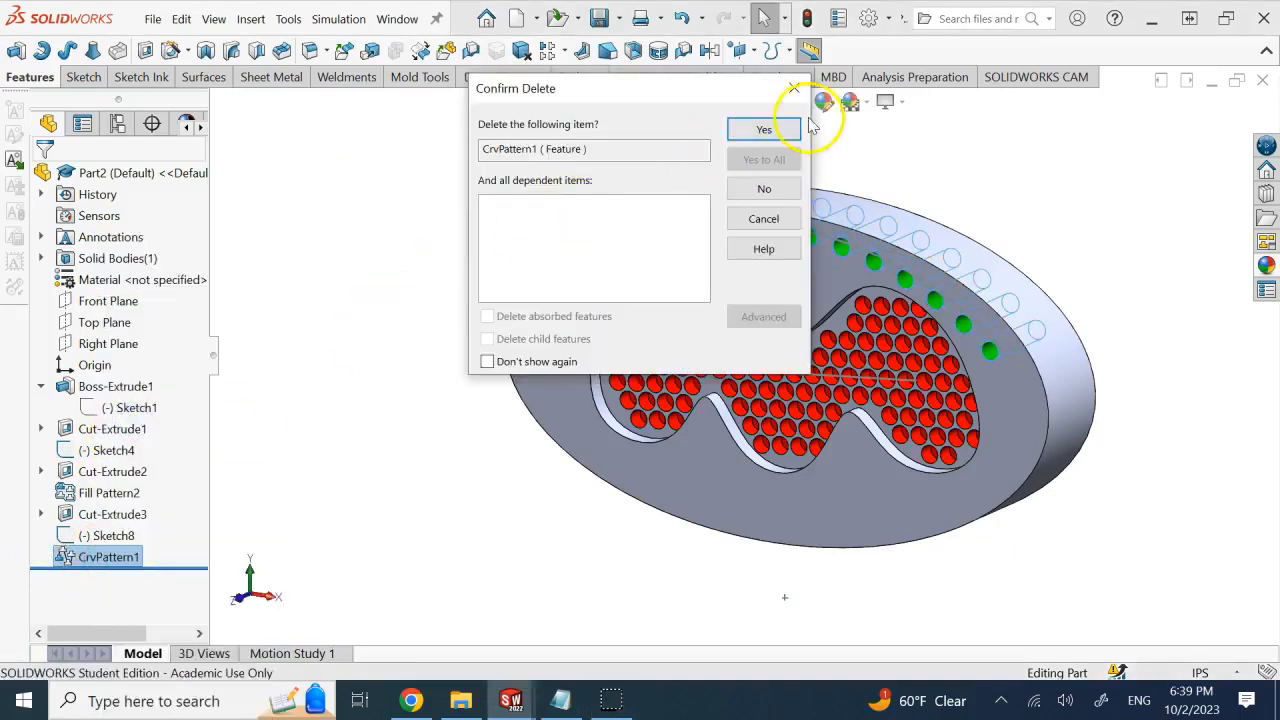
pyautogui.click(764, 129)
# Step: Delete the seed hole feature Cut-Extrude3 while keeping its absorbed sketch
pyautogui.click(126, 515)
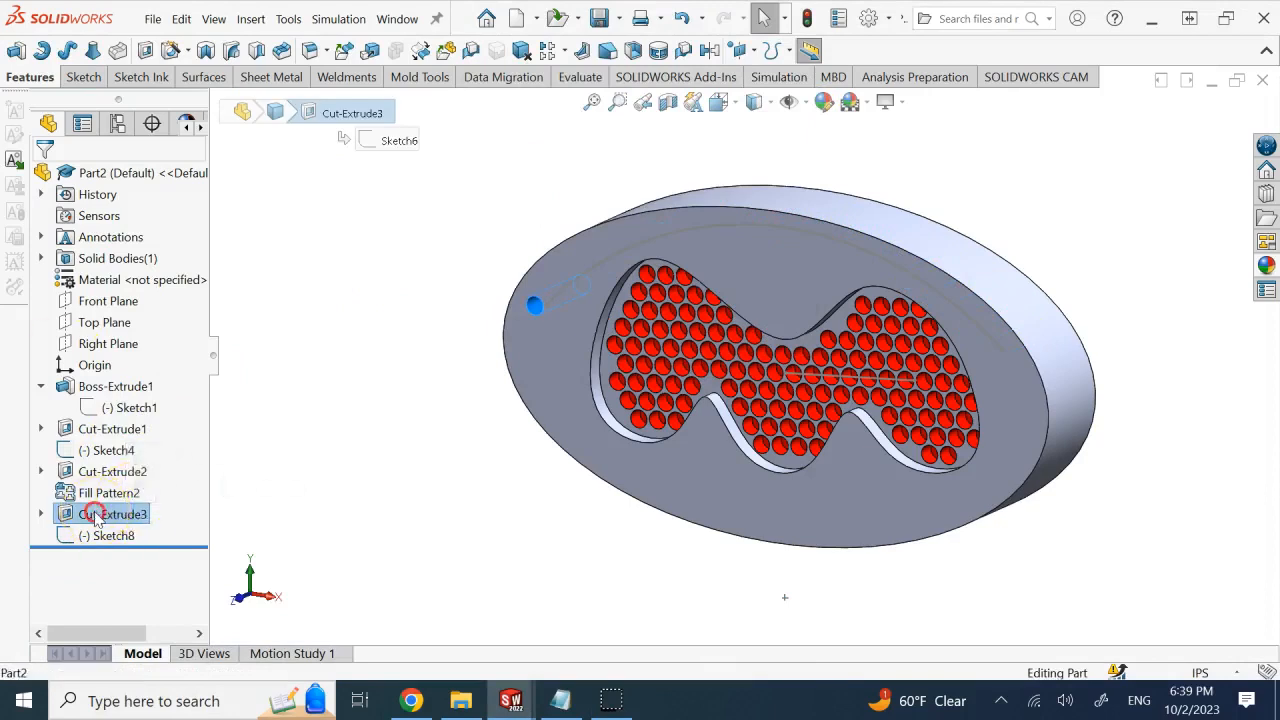
pyautogui.rightClick(126, 515)
pyautogui.click(145, 416)
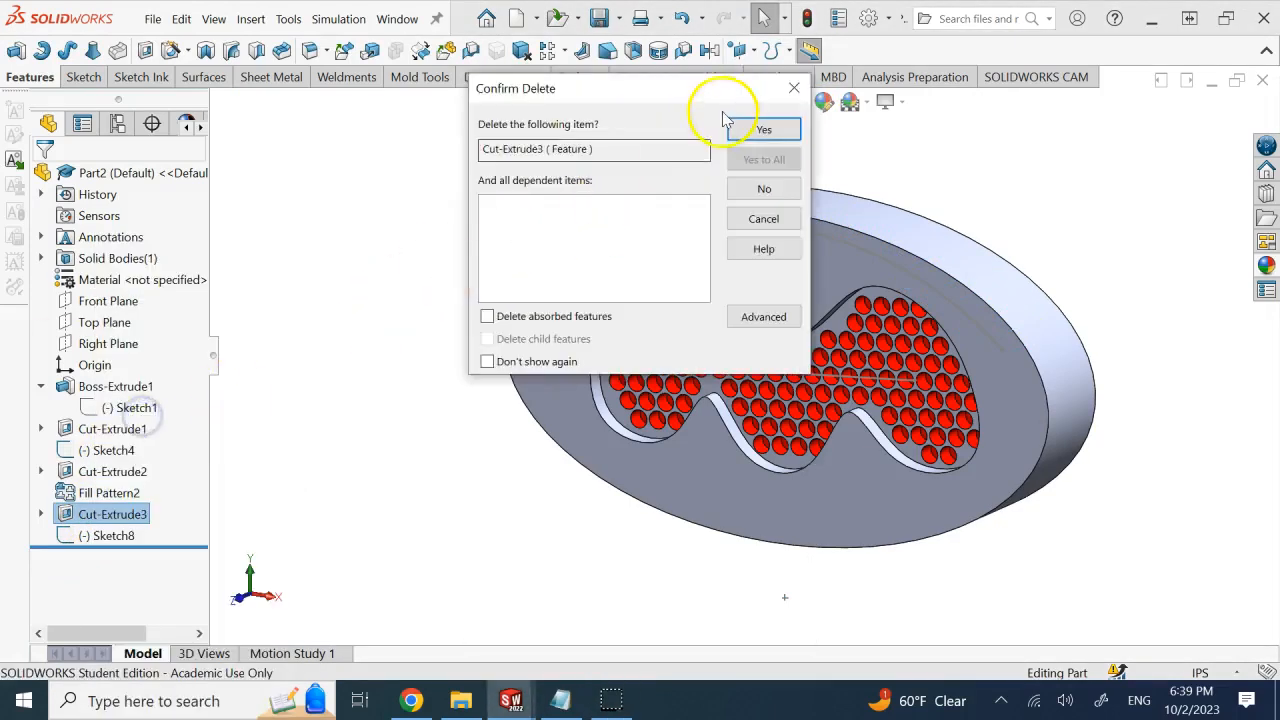
pyautogui.click(764, 129)
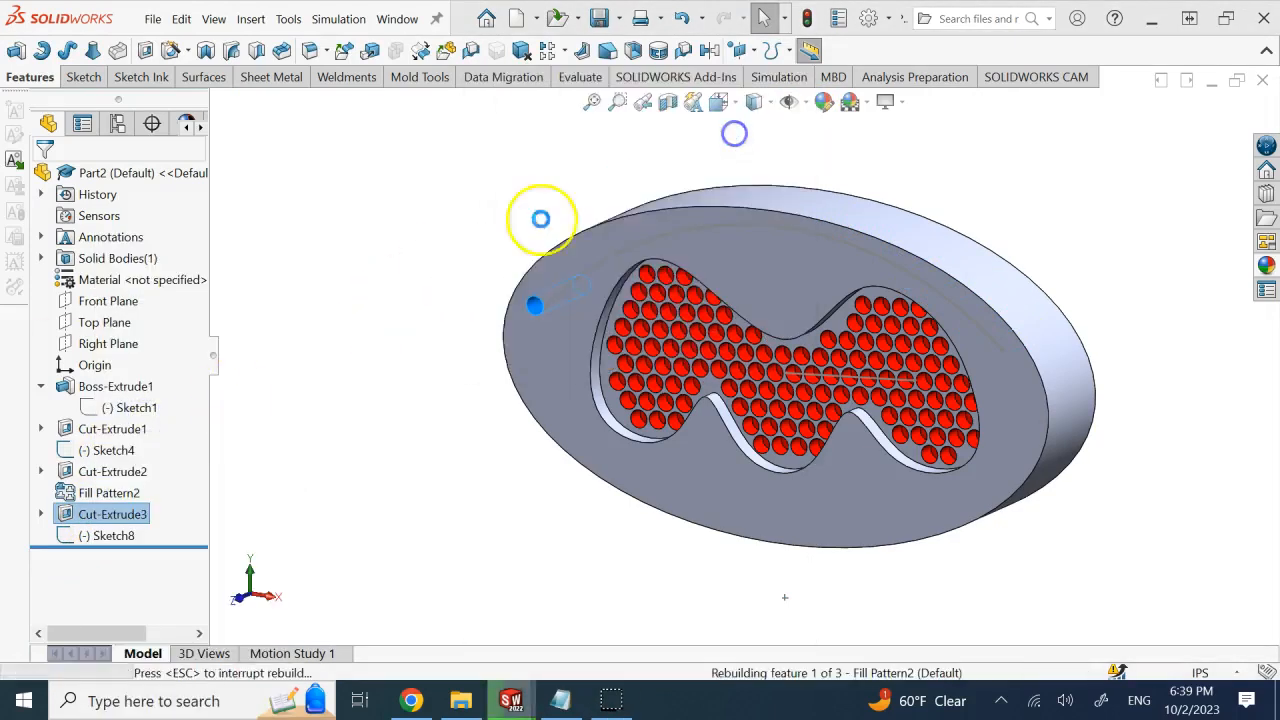
# Step: Extrude Sketch6's circle as a 0.10 in blind boss from the plate's front face
pyautogui.click(130, 515)
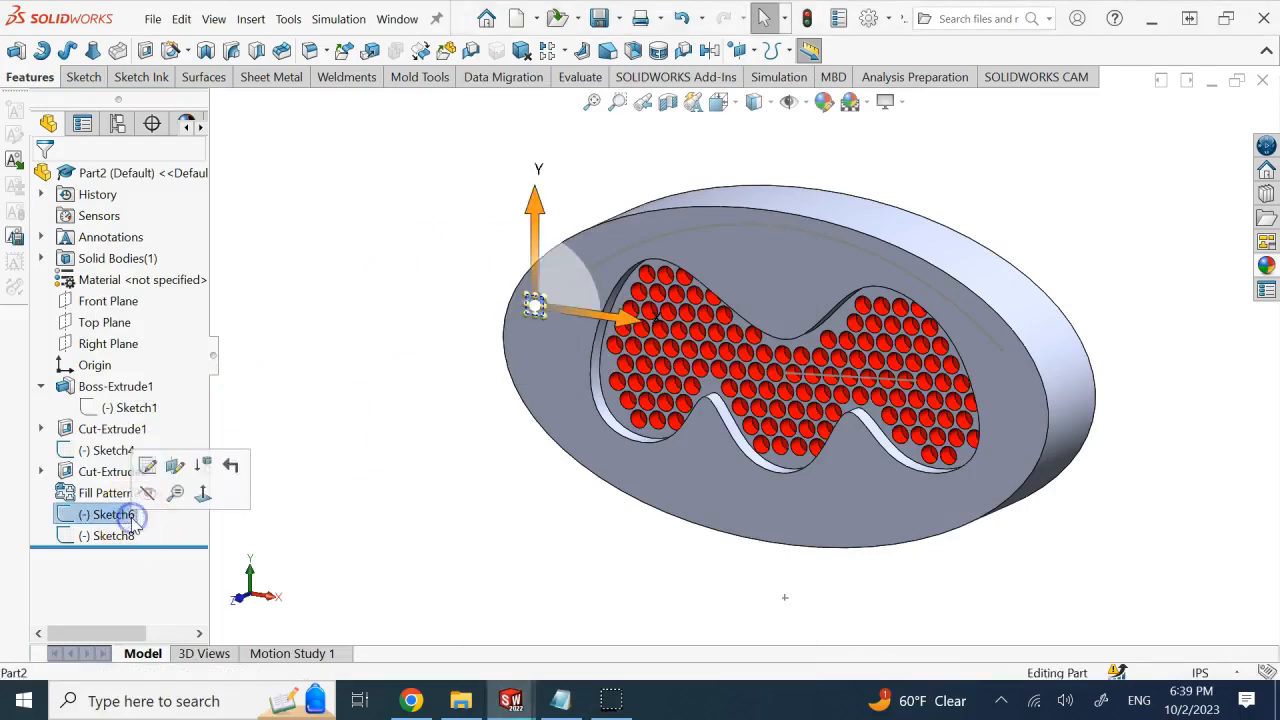
pyautogui.click(22, 54)
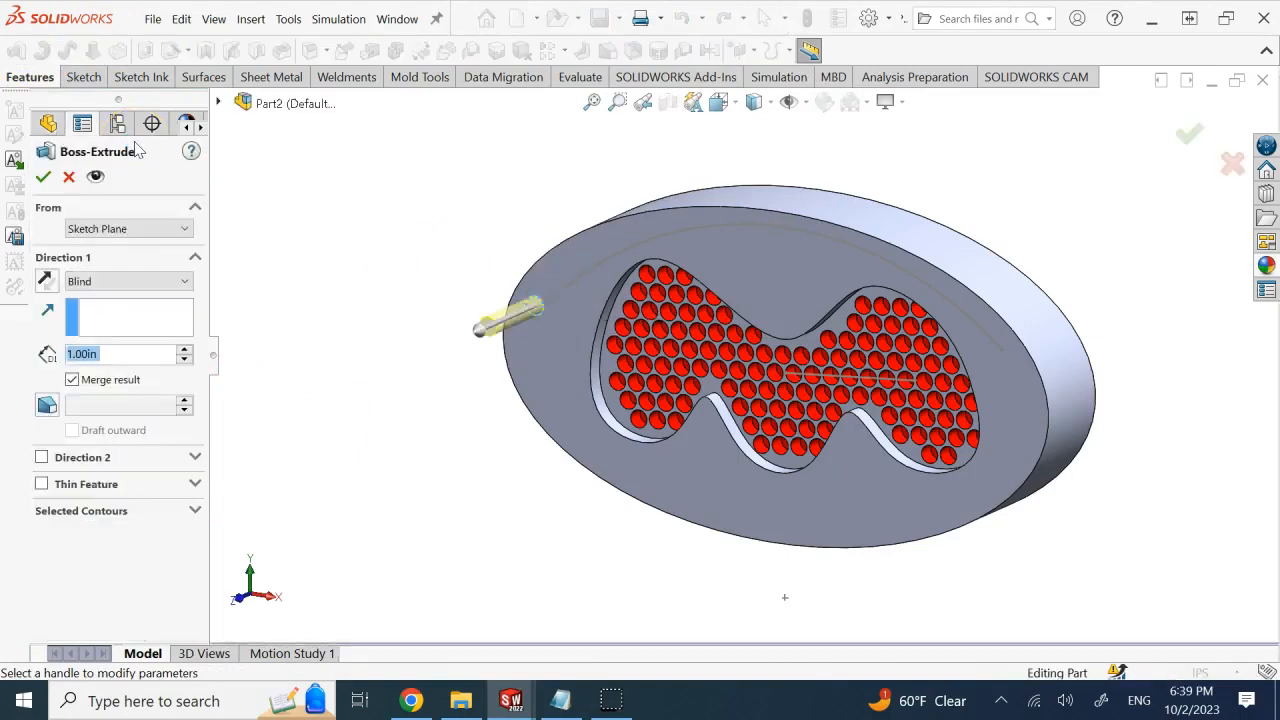
pyautogui.write('0.1')
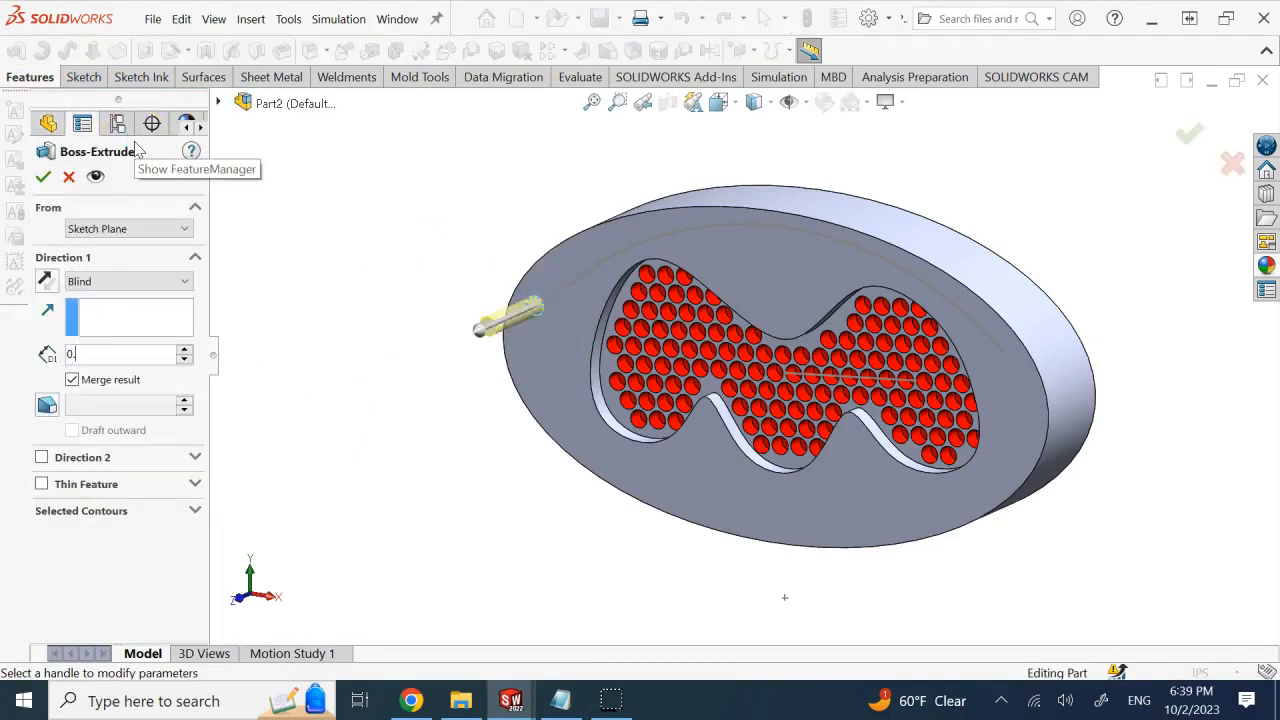
pyautogui.press('Return')
pyautogui.click(43, 176)
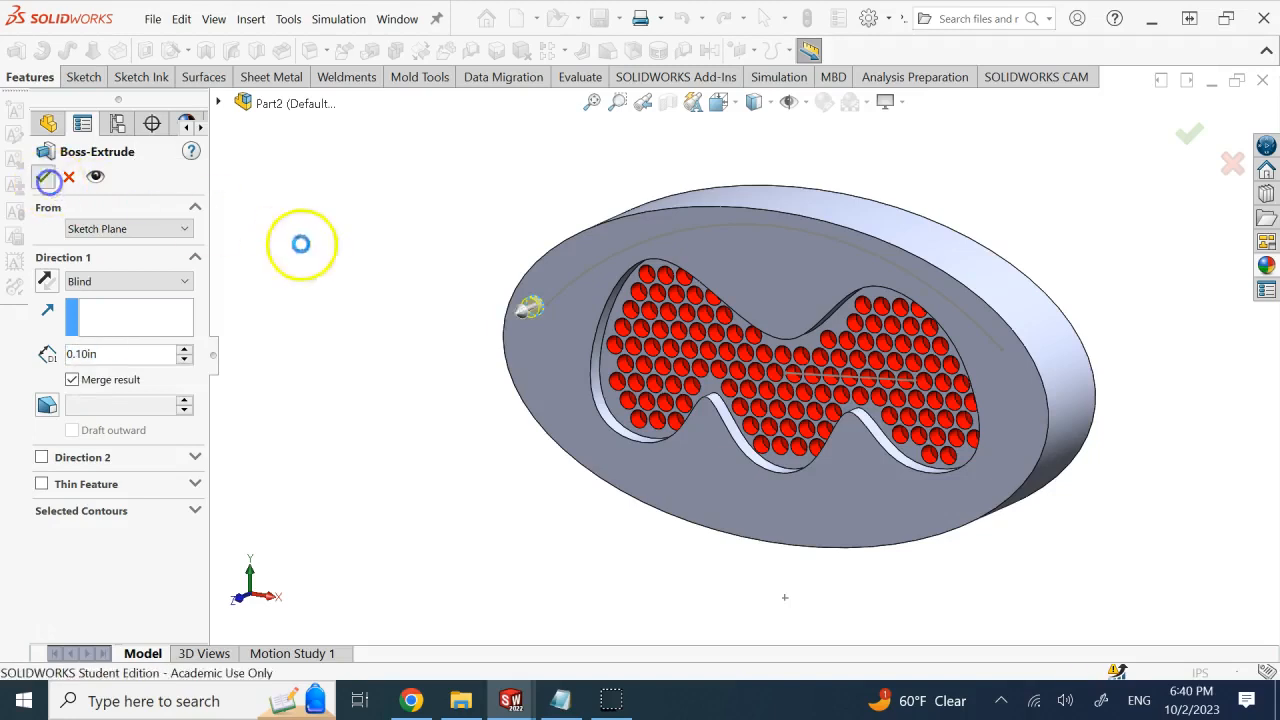
# Step: Fillet the outer circular edge of the small boss with a 0.04 in radius
pyautogui.moveTo(526, 251); pyautogui.dragTo(475, 322, button='middle')
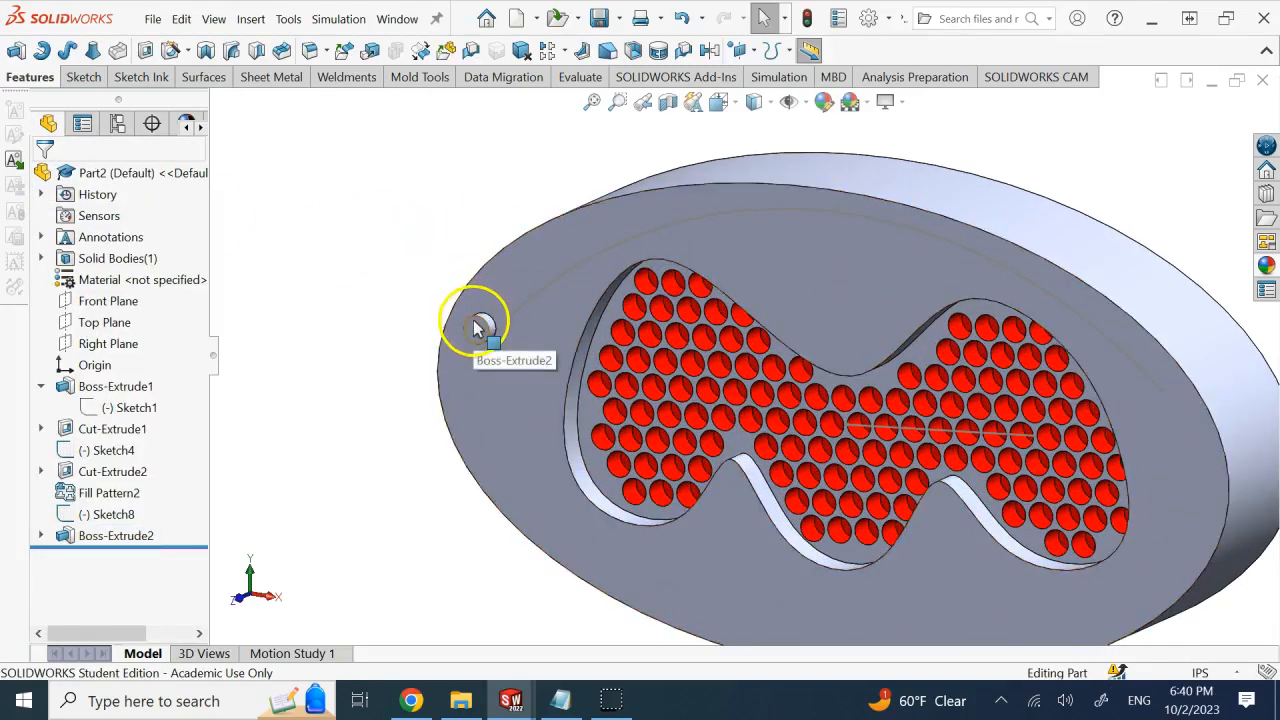
pyautogui.click(476, 325)
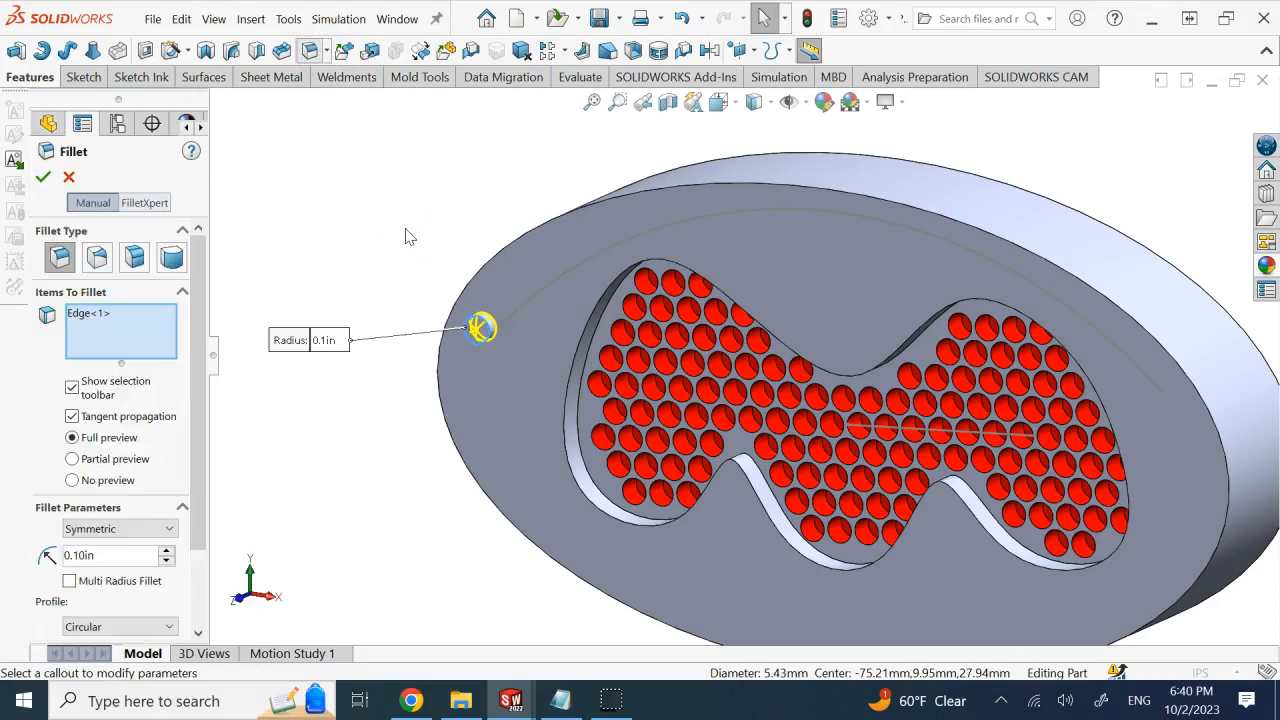
pyautogui.write('04')
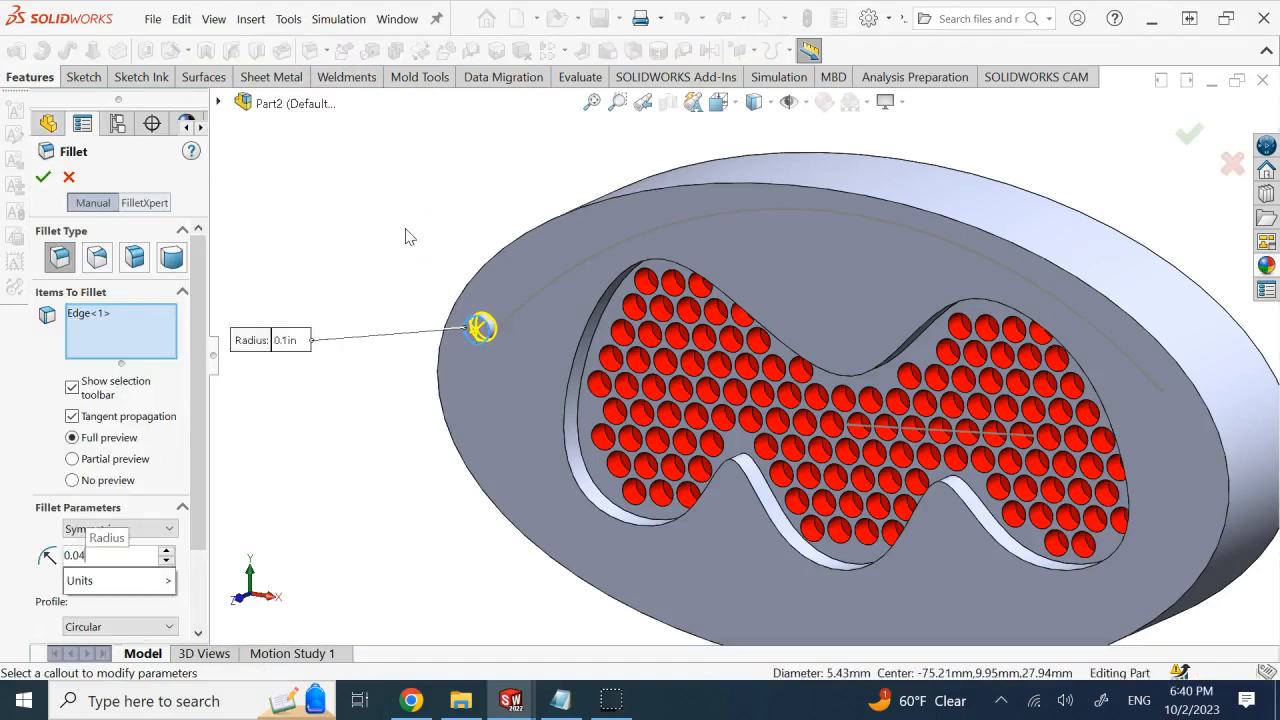
pyautogui.press('Return')
pyautogui.click(43, 177)
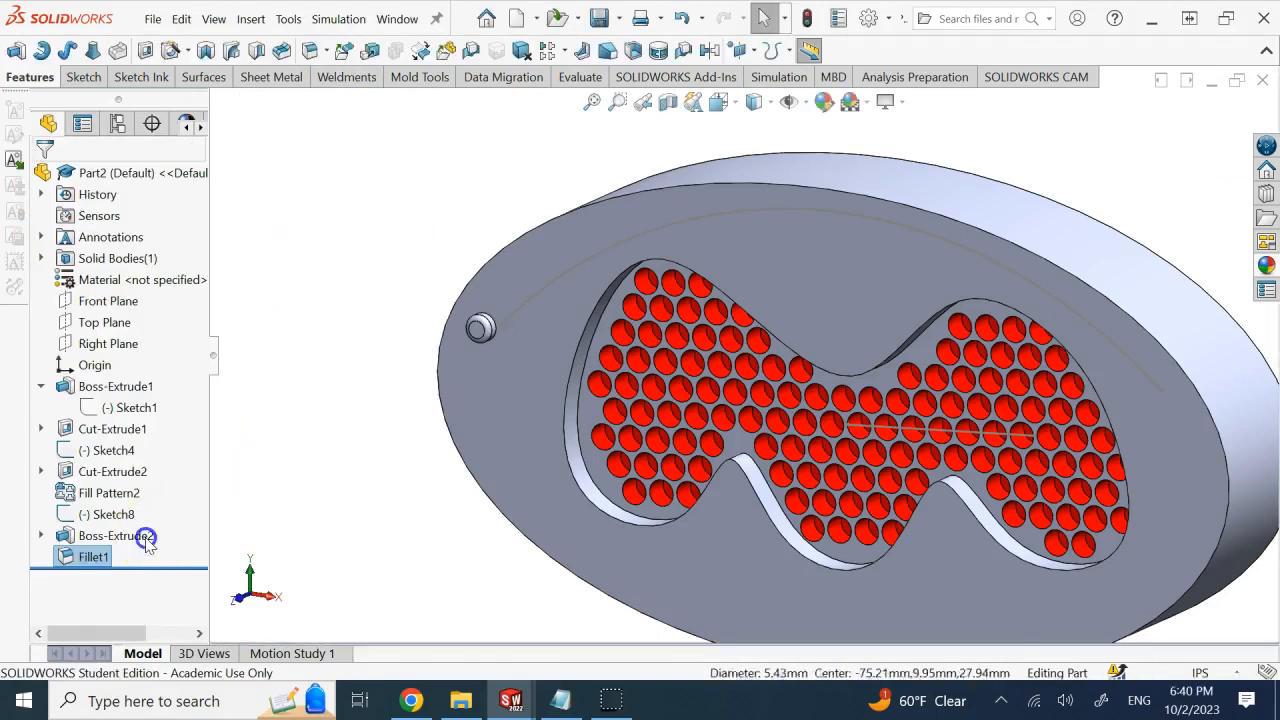
# Step: Apply a green color to the Boss-Extrude2 and Fillet1 features together
pyautogui.click(135, 535)
pyautogui.rightClick(100, 565)
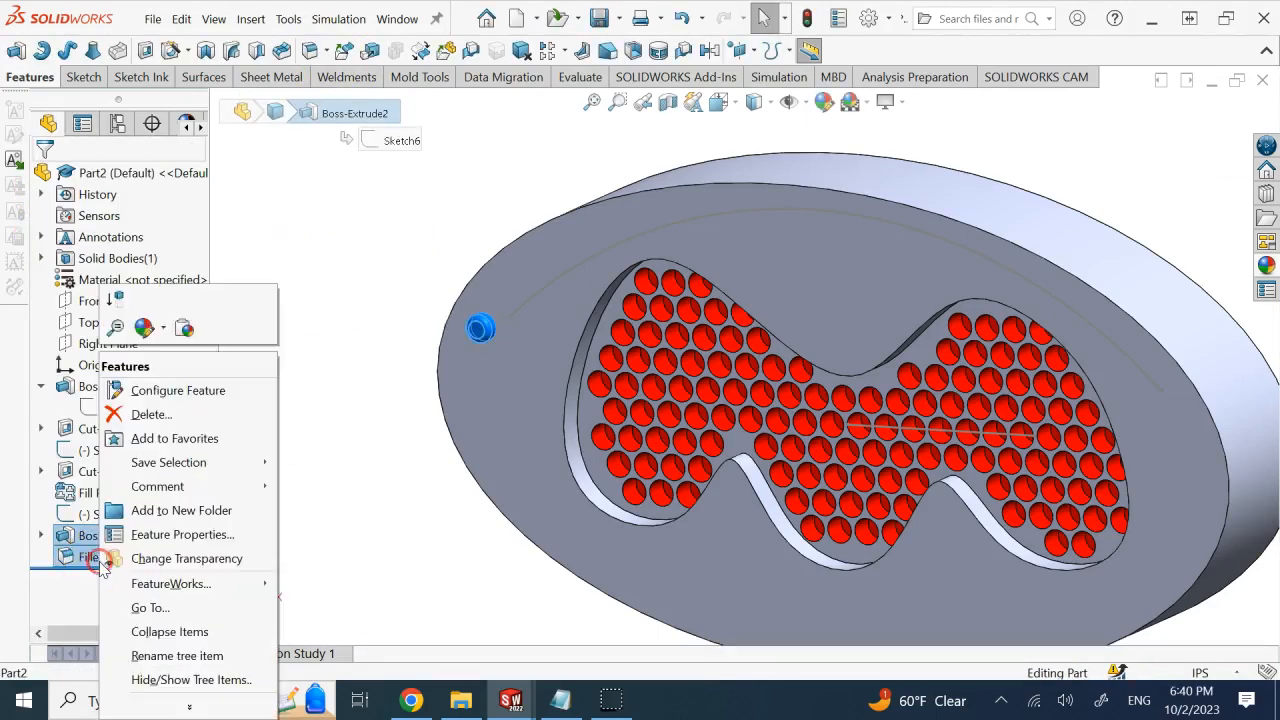
pyautogui.click(146, 329)
pyautogui.click(154, 330)
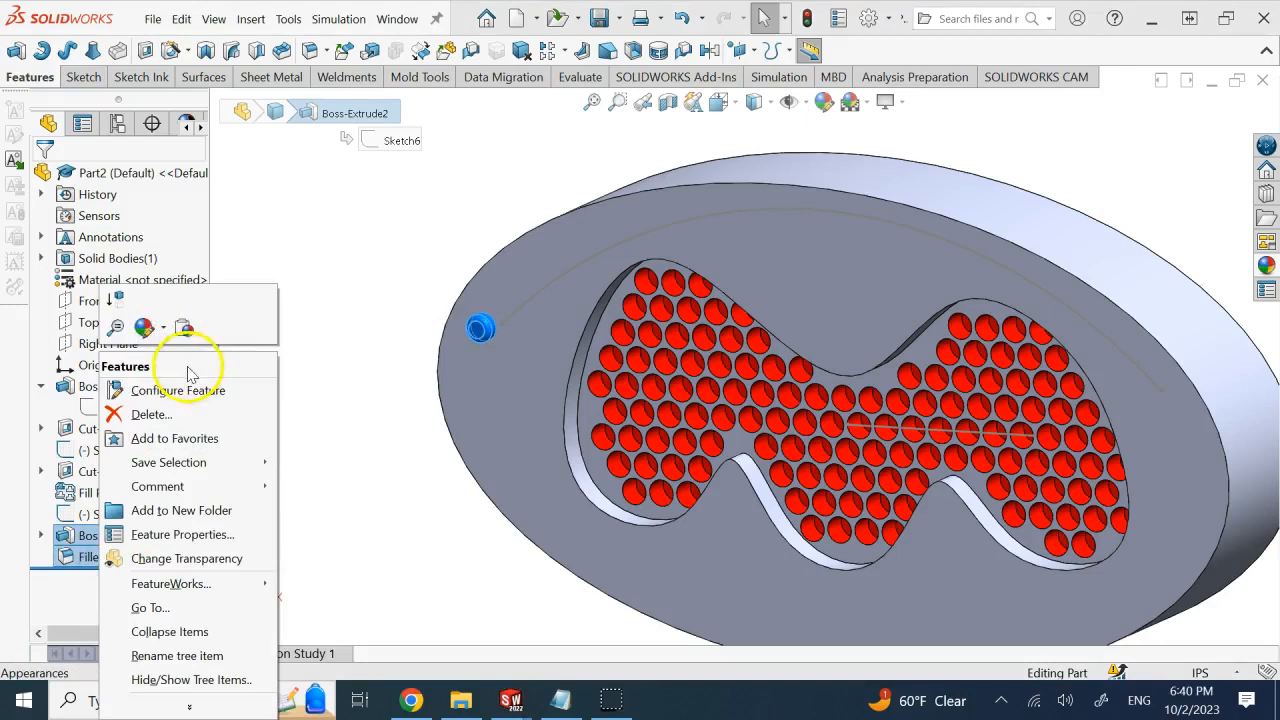
pyautogui.click(147, 330)
pyautogui.click(160, 370)
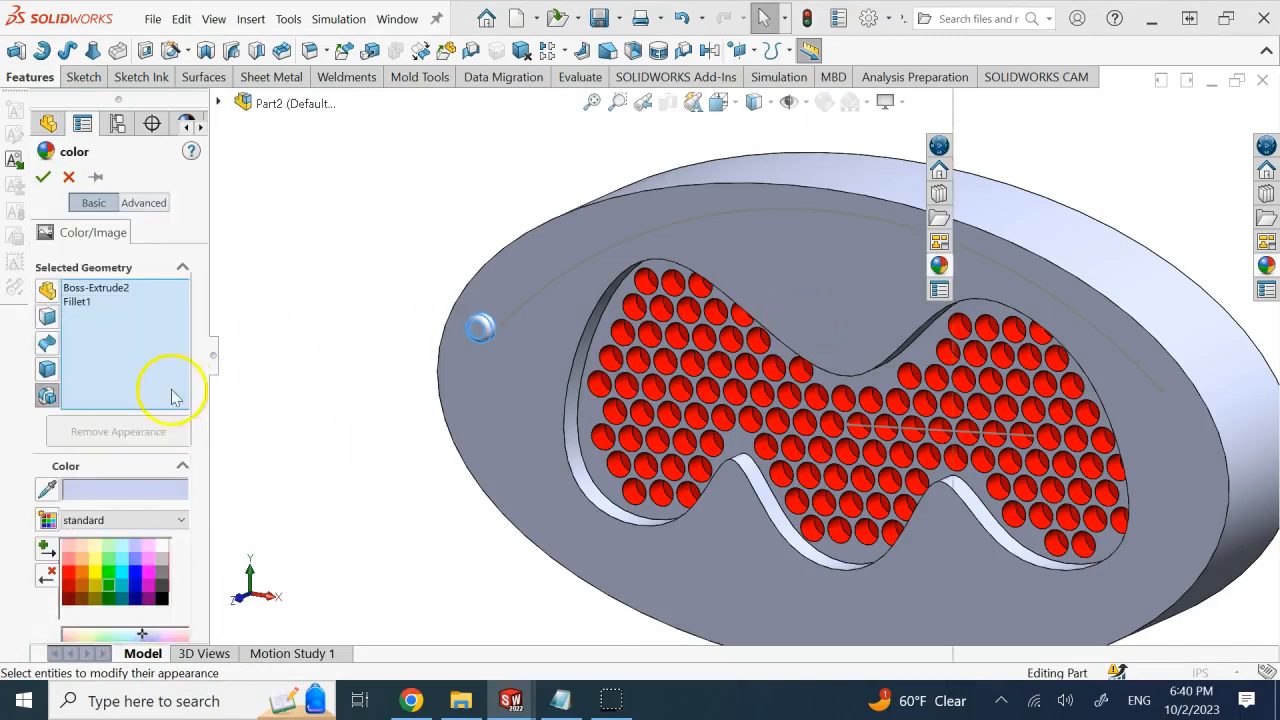
pyautogui.click(110, 574)
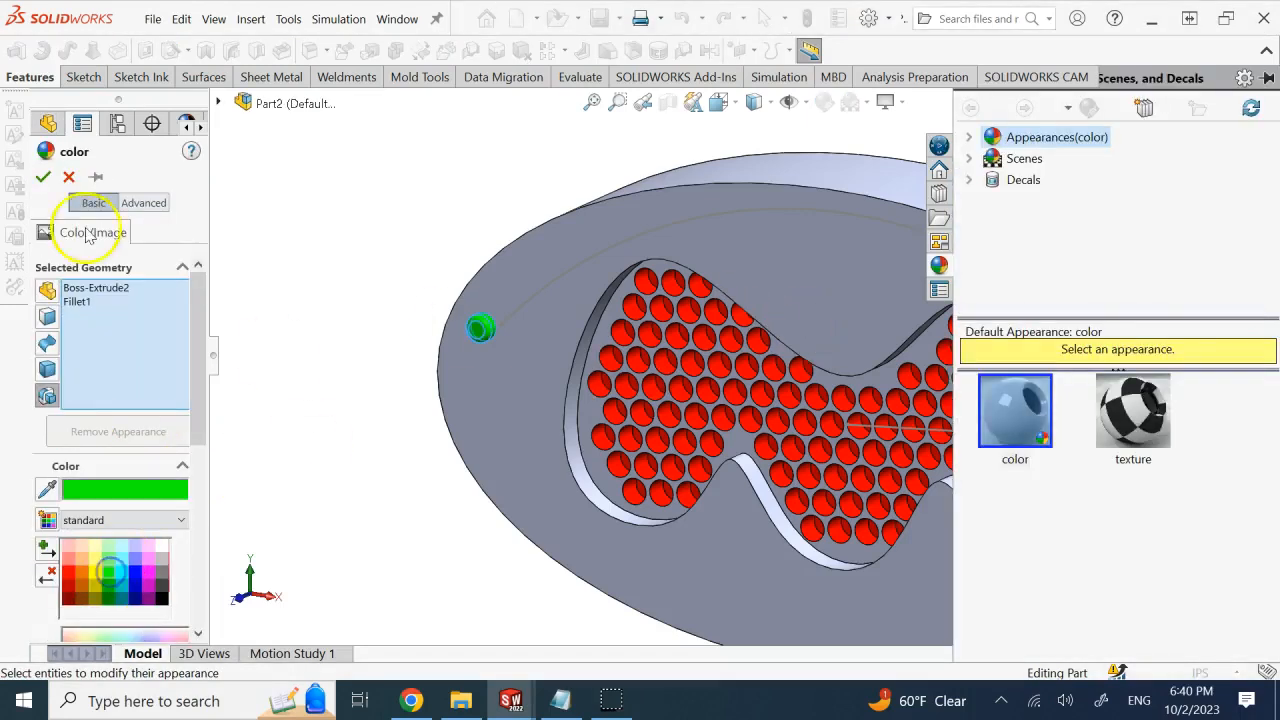
pyautogui.click(43, 177)
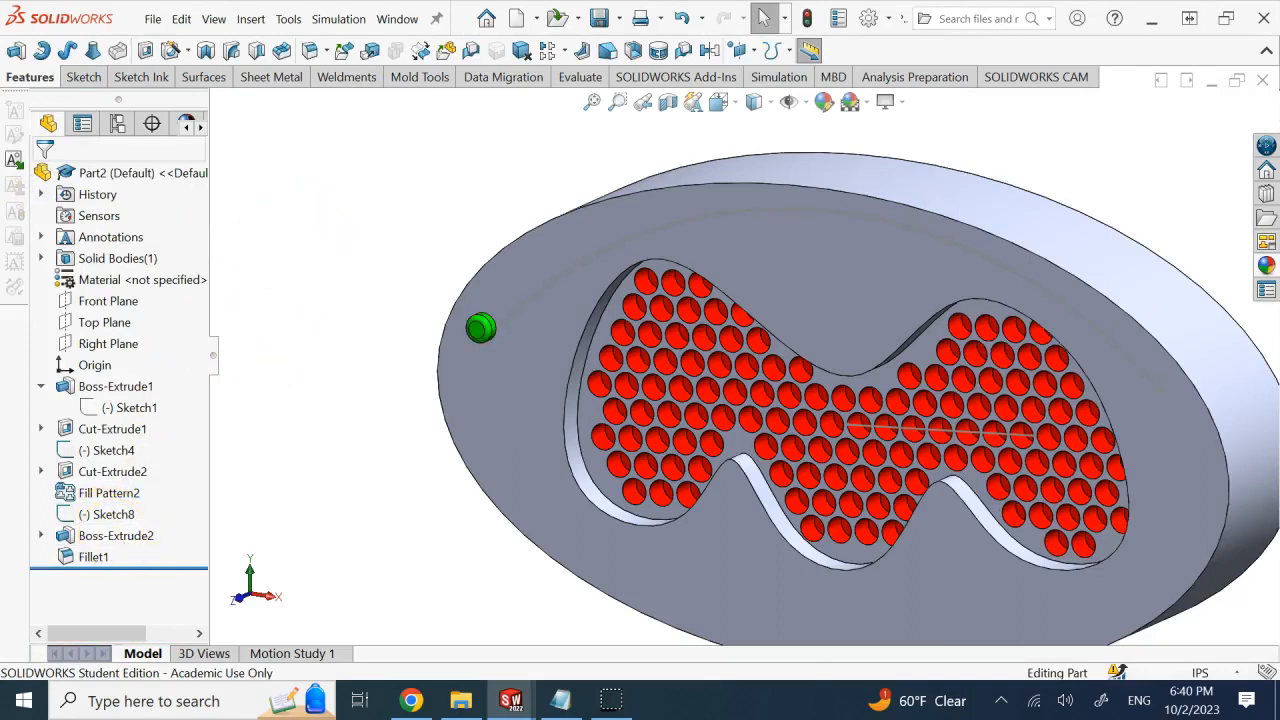
# Step: Start a curve driven pattern along Sketch8's arc with Fillet1 as a feature to pattern
pyautogui.click(565, 50)
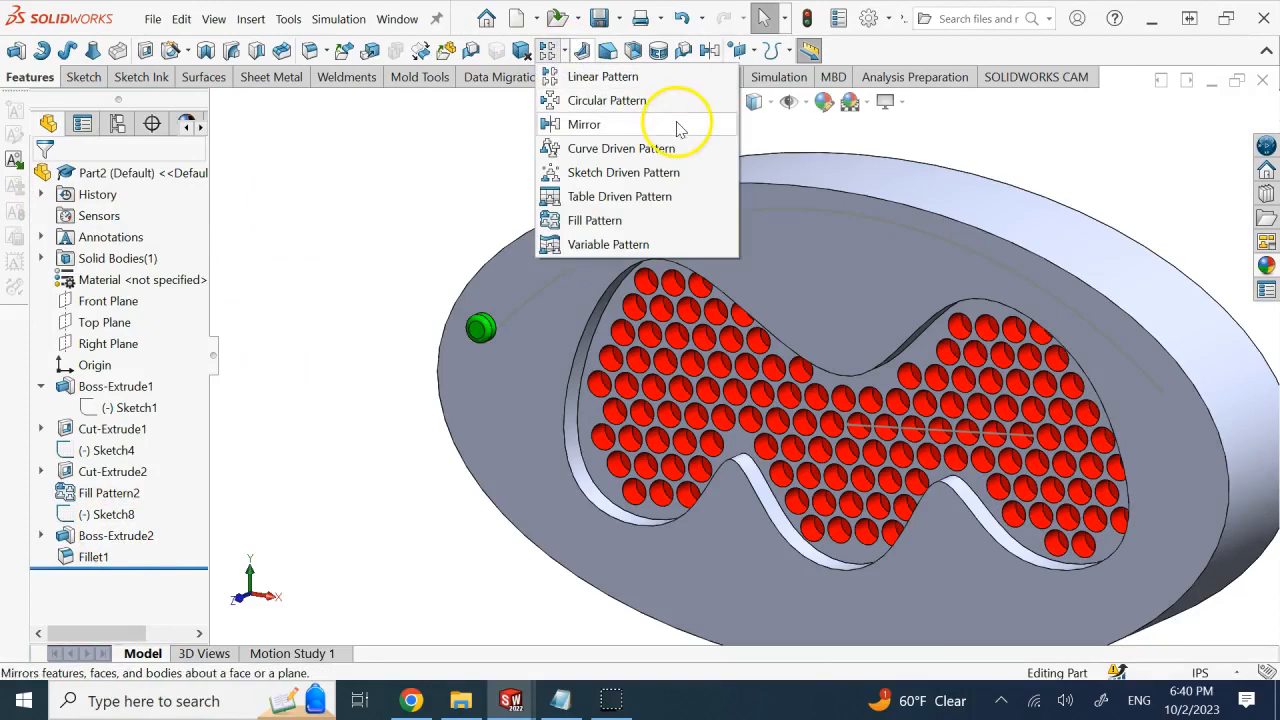
pyautogui.click(621, 148)
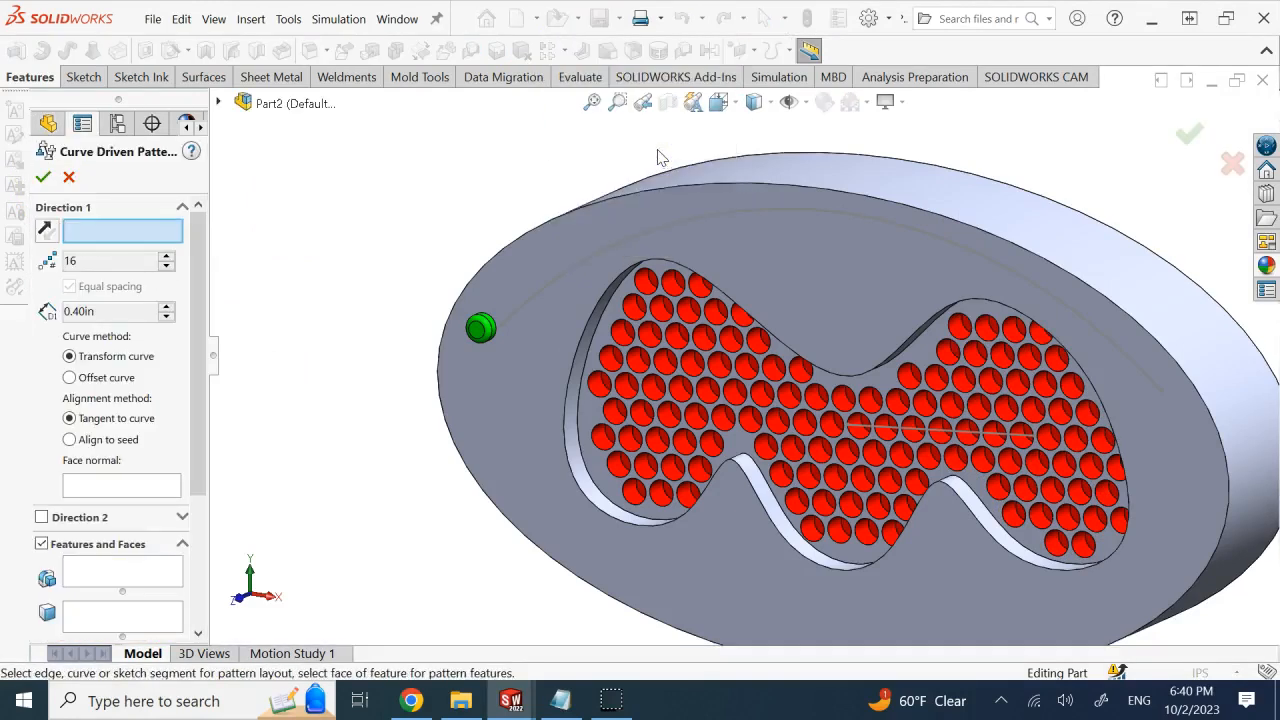
pyautogui.click(564, 278)
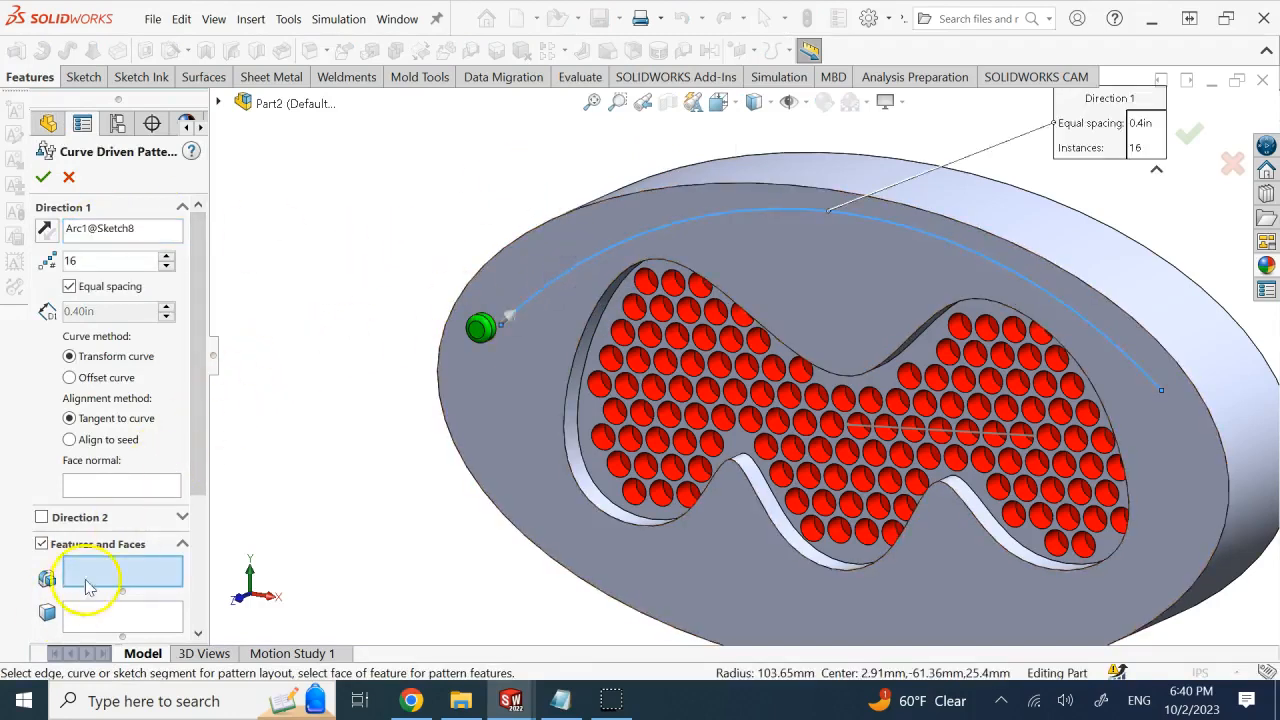
pyautogui.click(489, 333)
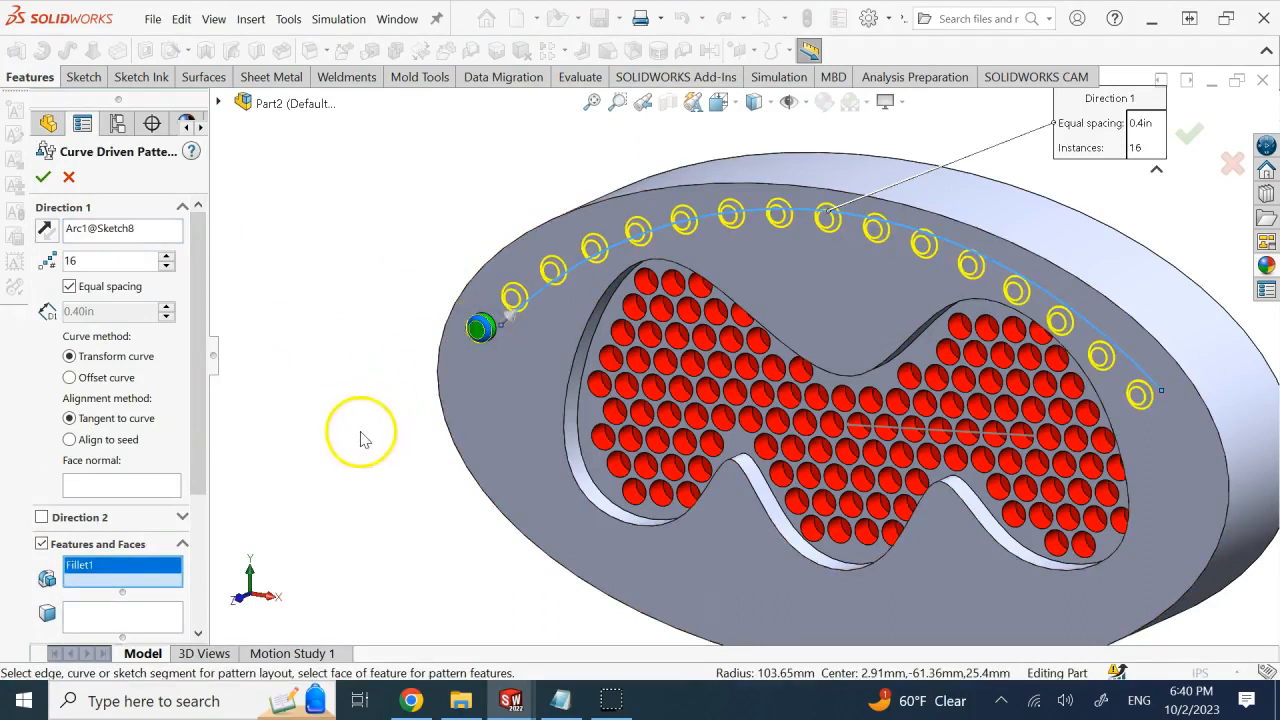
# Step: Set the curve driven pattern to 18 instances with equal spacing along the arc
pyautogui.click(496, 186)
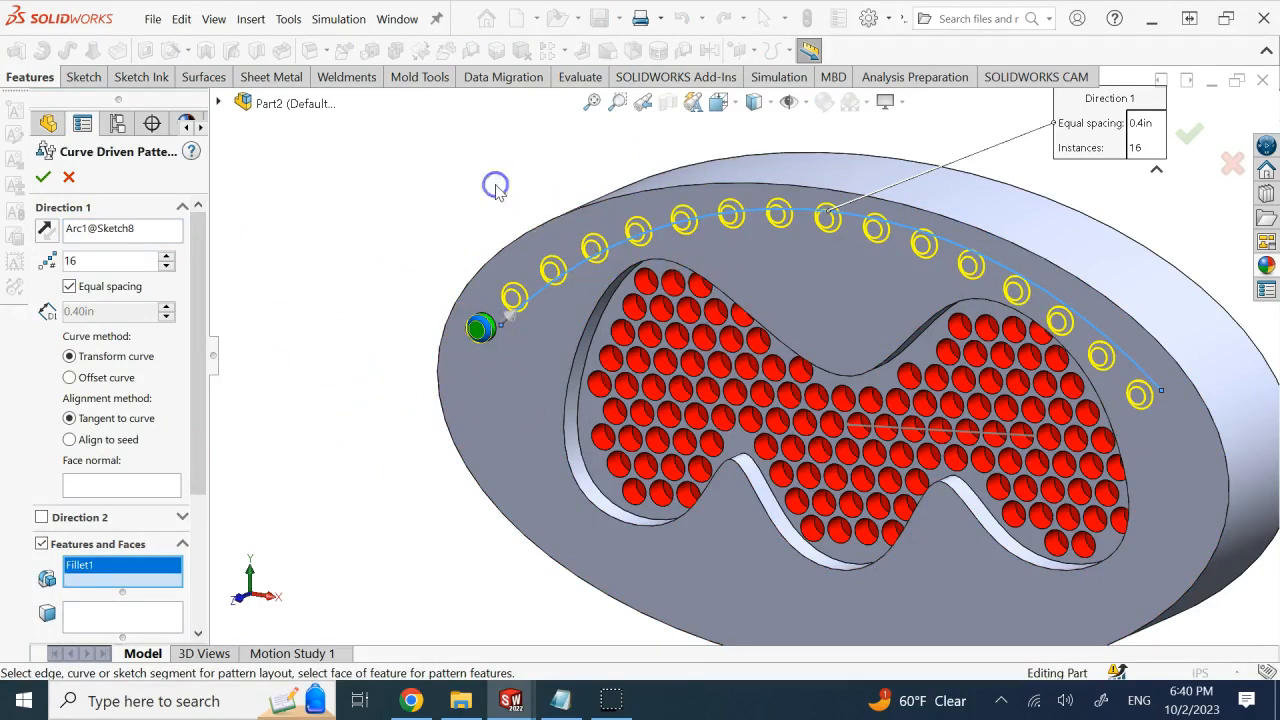
pyautogui.press('Left')
pyautogui.press('Left')
pyautogui.press('Left')
pyautogui.press('Left')
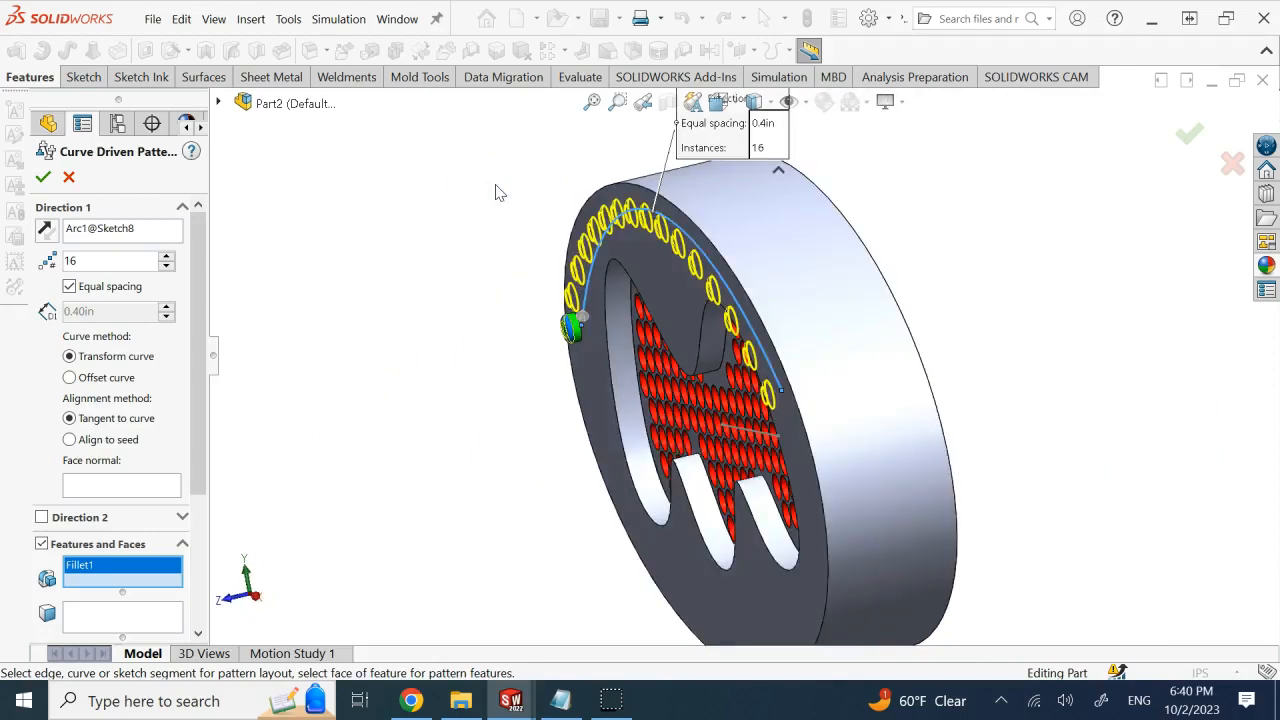
pyautogui.press('Left')
pyautogui.press('Left')
pyautogui.press('Left')
pyautogui.moveTo(201, 387); pyautogui.dragTo(214, 344)
pyautogui.click(69, 287)
pyautogui.click(69, 287)
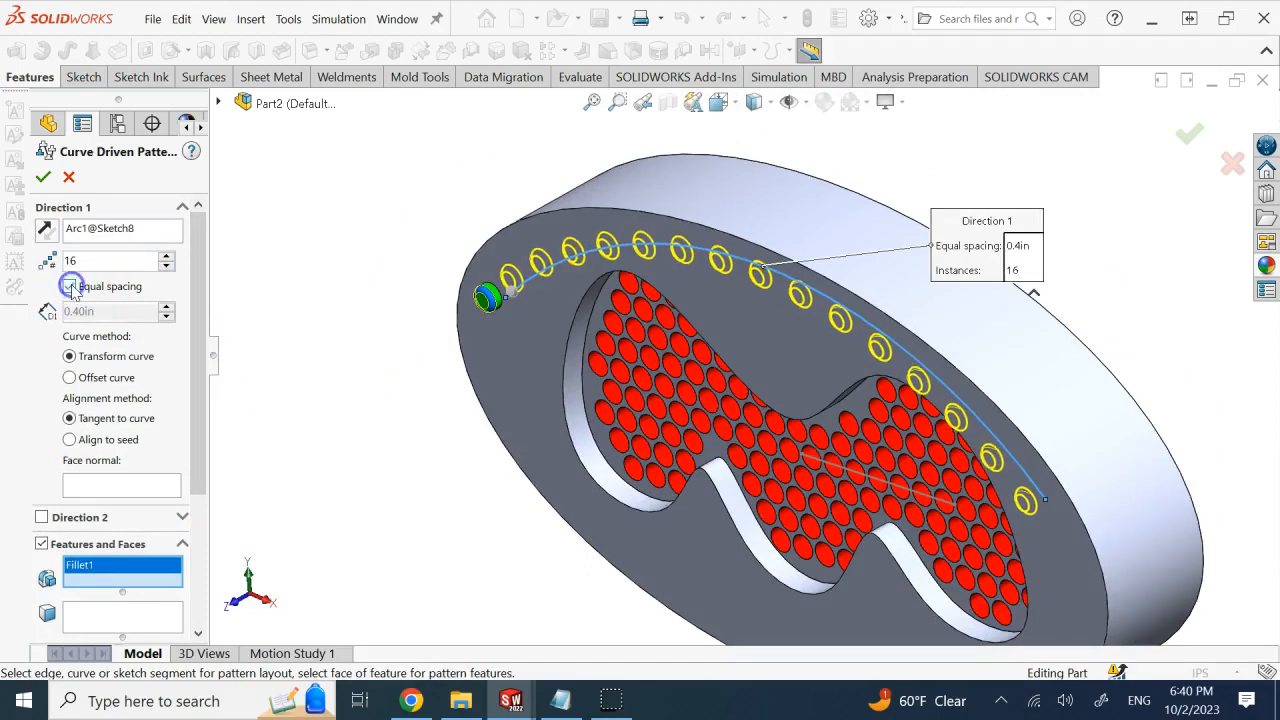
pyautogui.click(167, 256)
pyautogui.click(167, 256)
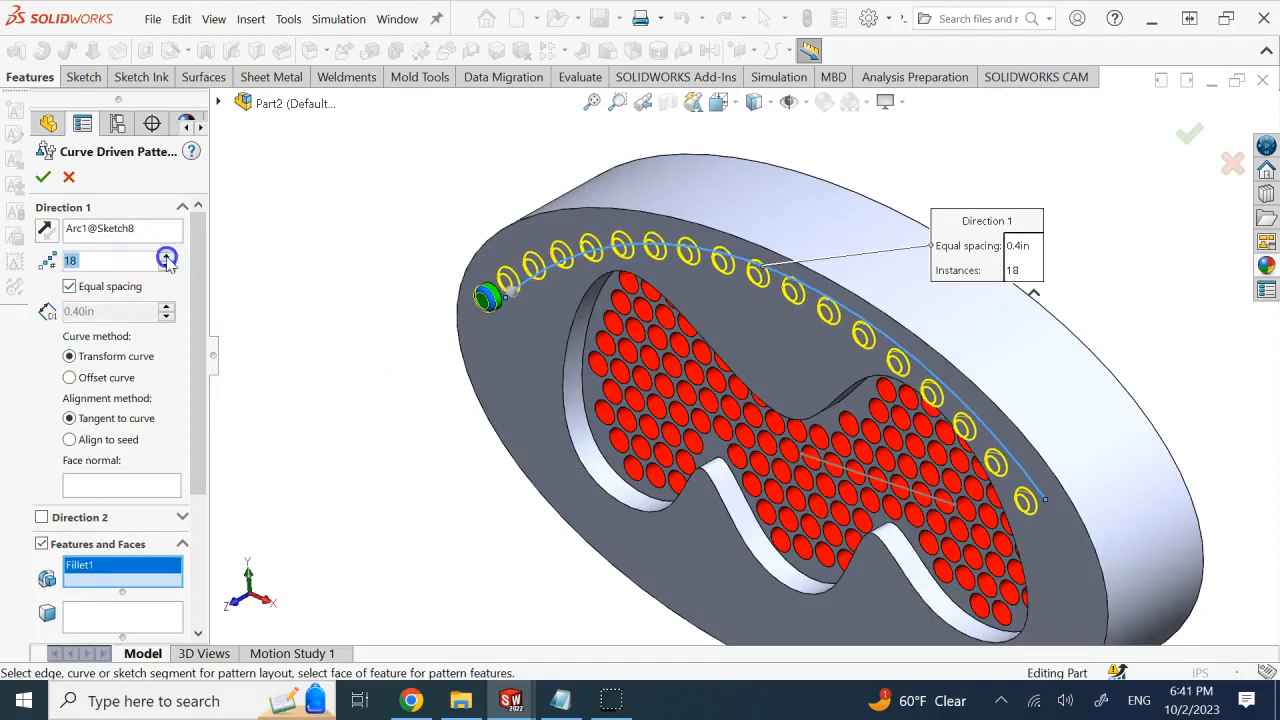
# Step: Add Boss-Extrude2 to the features being patterned and accept the curve driven pattern
pyautogui.click(45, 177)
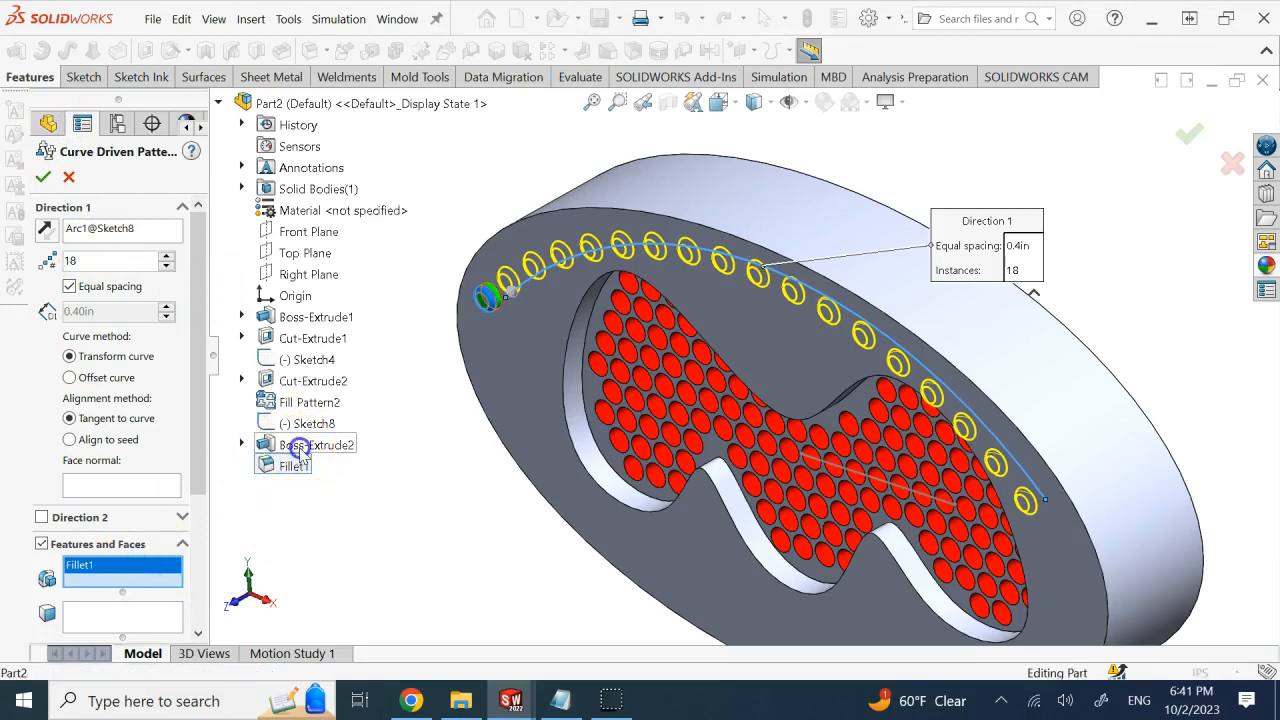
pyautogui.click(300, 445)
pyautogui.click(43, 177)
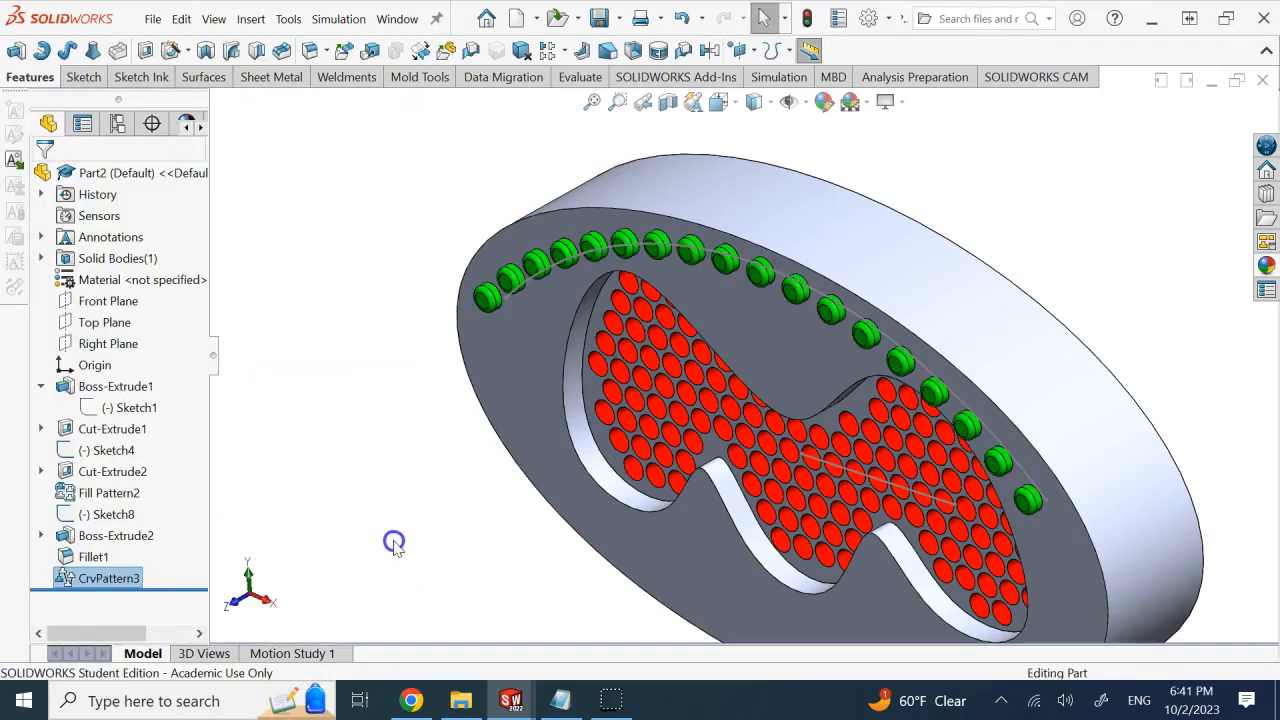
# Step: Examine the patterned green bosses along the arc from different angles and fit the whole plate in view
pyautogui.click(393, 541)
pyautogui.press('Right')
pyautogui.press('Right')
pyautogui.press('Right')
pyautogui.press('Left')
pyautogui.press('Left')
pyautogui.press('Left')
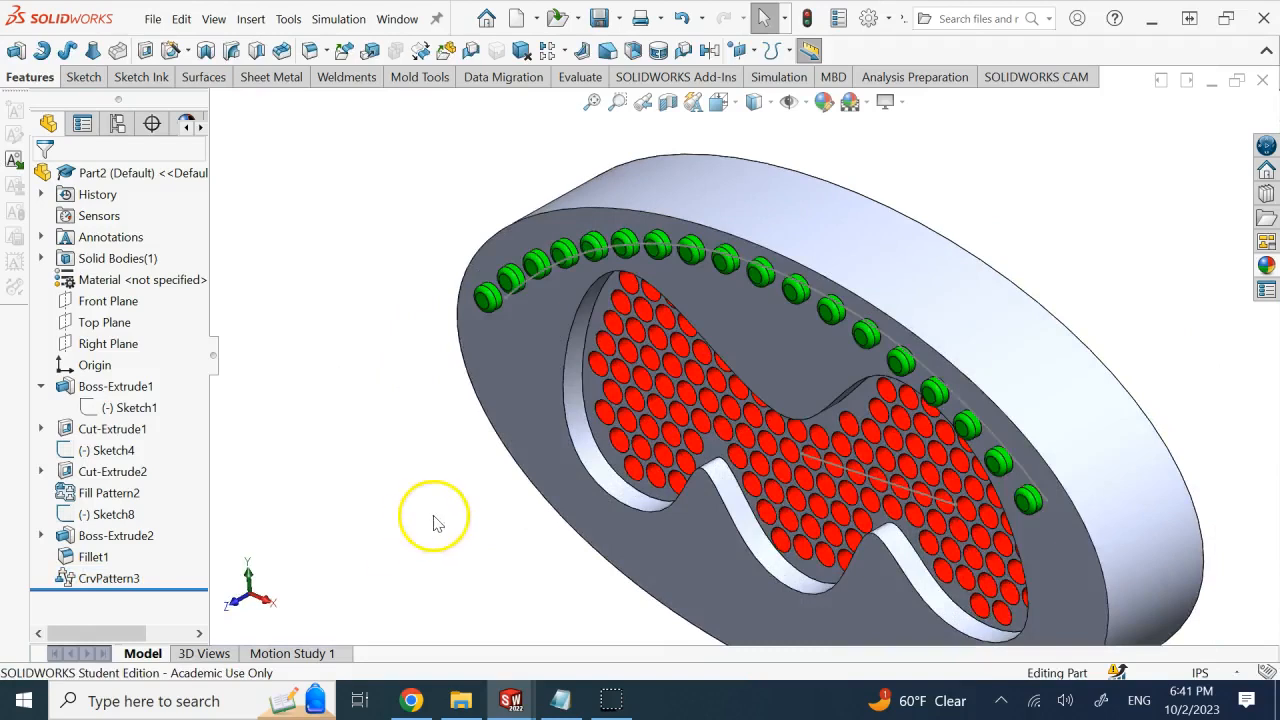
pyautogui.press('f')
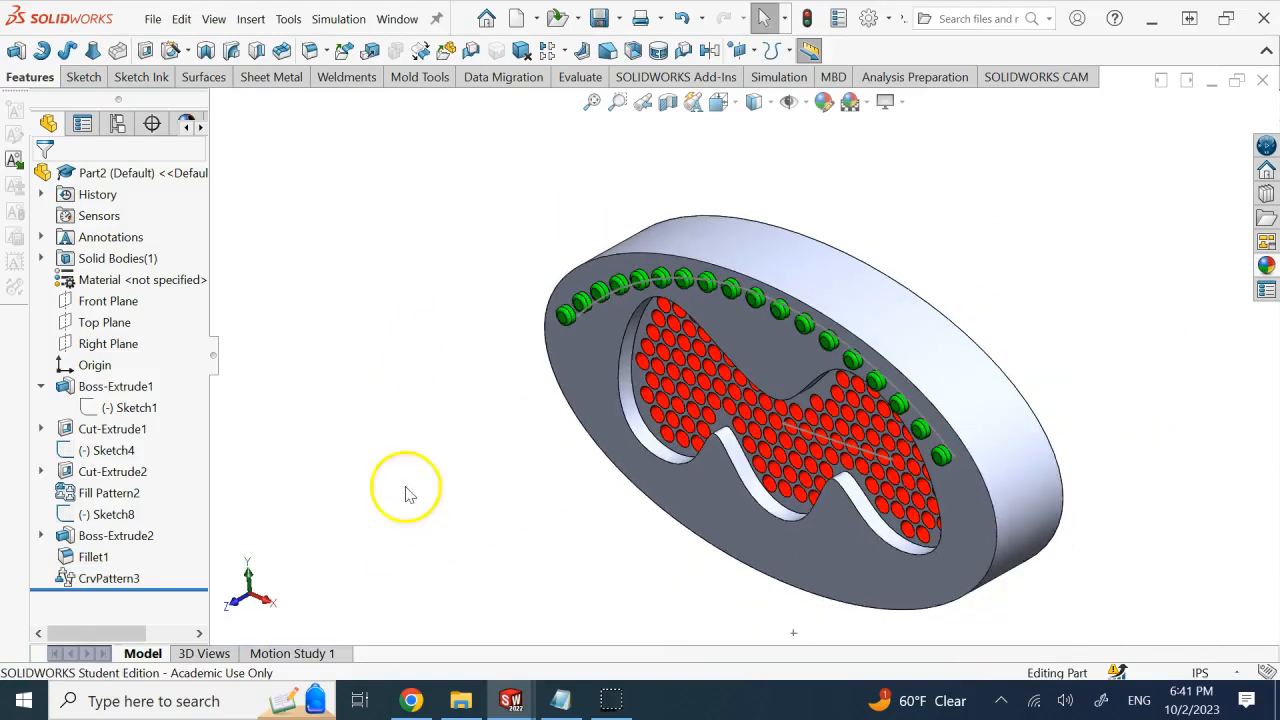
# Step: Hide Sketch8 so the path arc no longer shows on the plate
pyautogui.rightClick(118, 516)
pyautogui.click(133, 270)
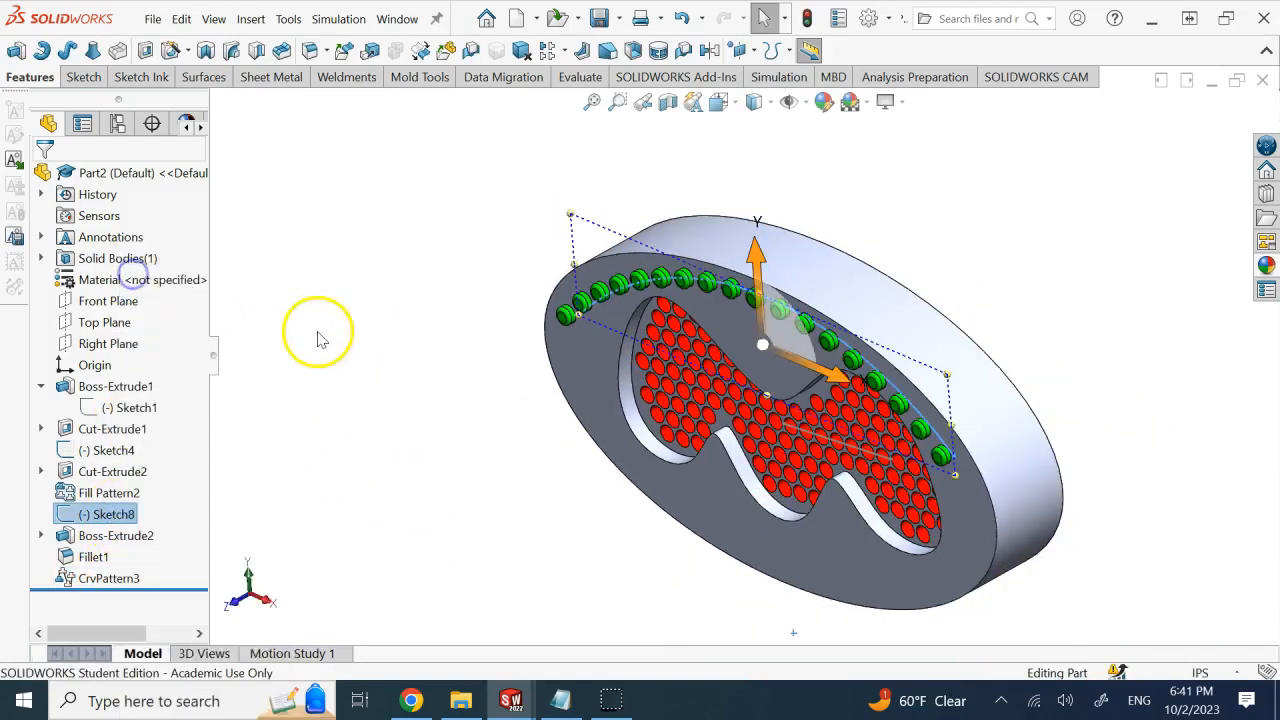
pyautogui.click(320, 338)
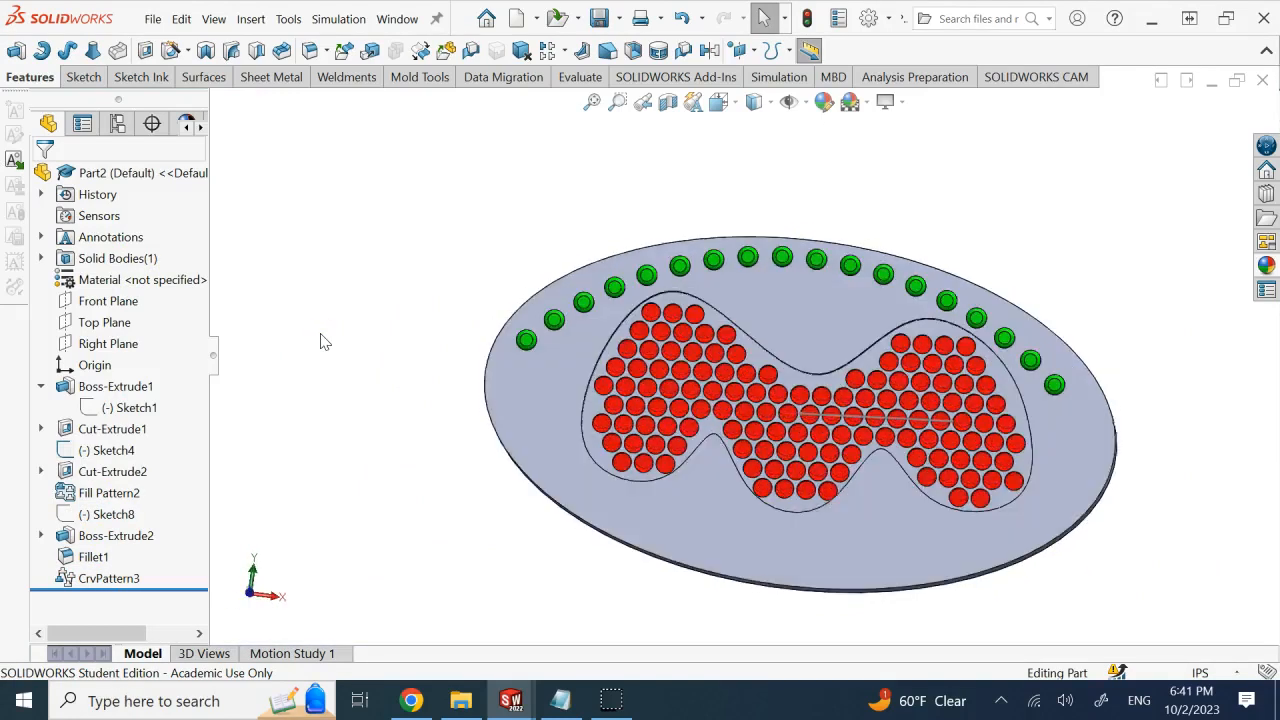
# Step: Switch to the open Part3 document with the rectangular plate and its holes
pyautogui.click(396, 19)
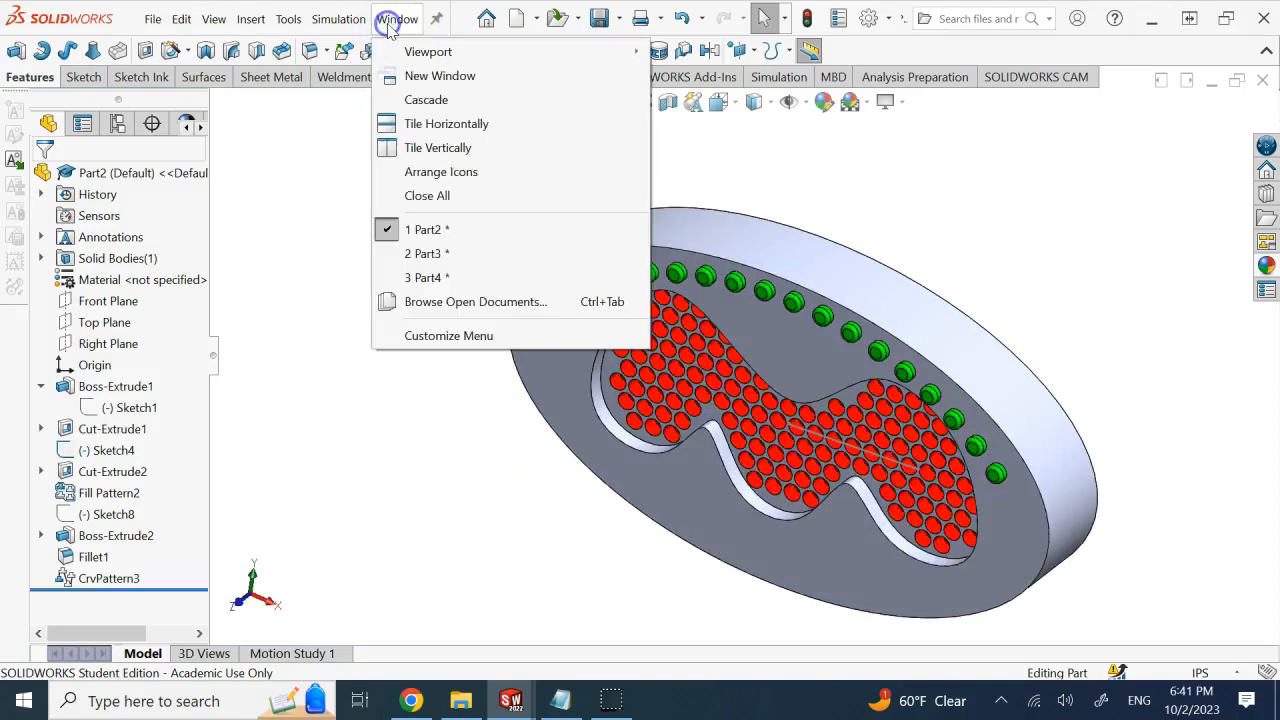
pyautogui.click(465, 258)
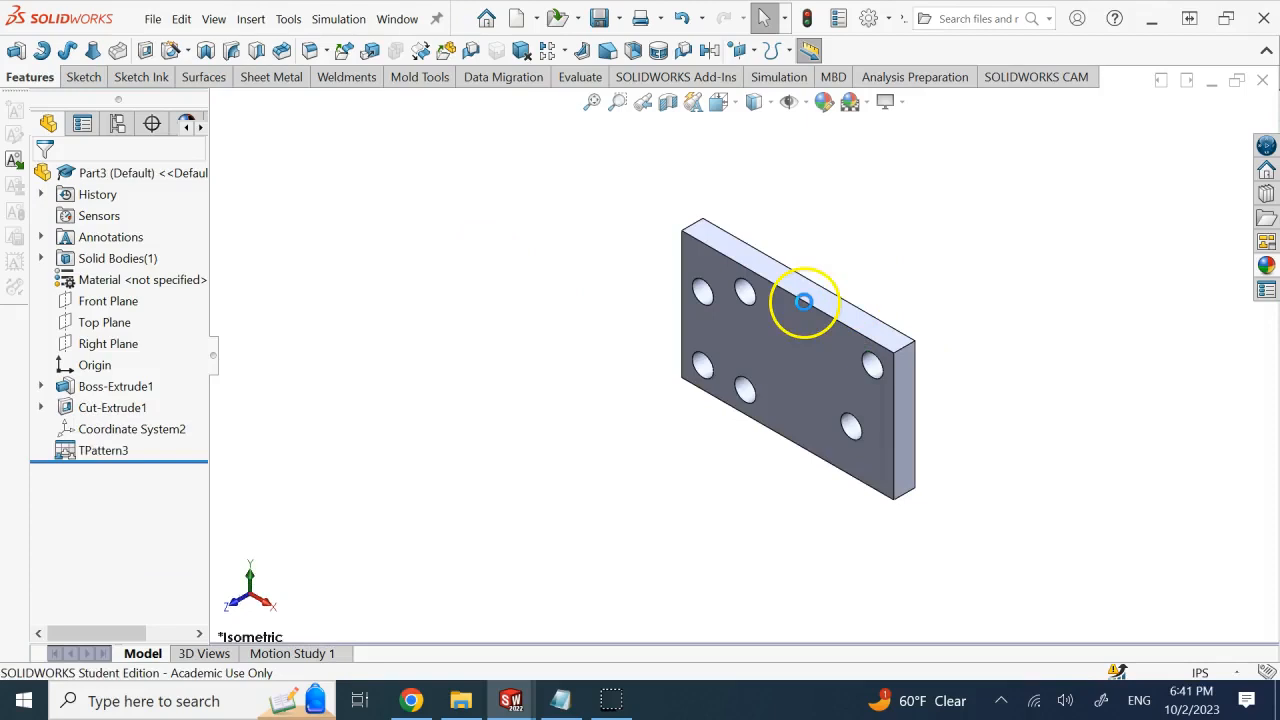
pyautogui.scroll(-2, 807, 310)
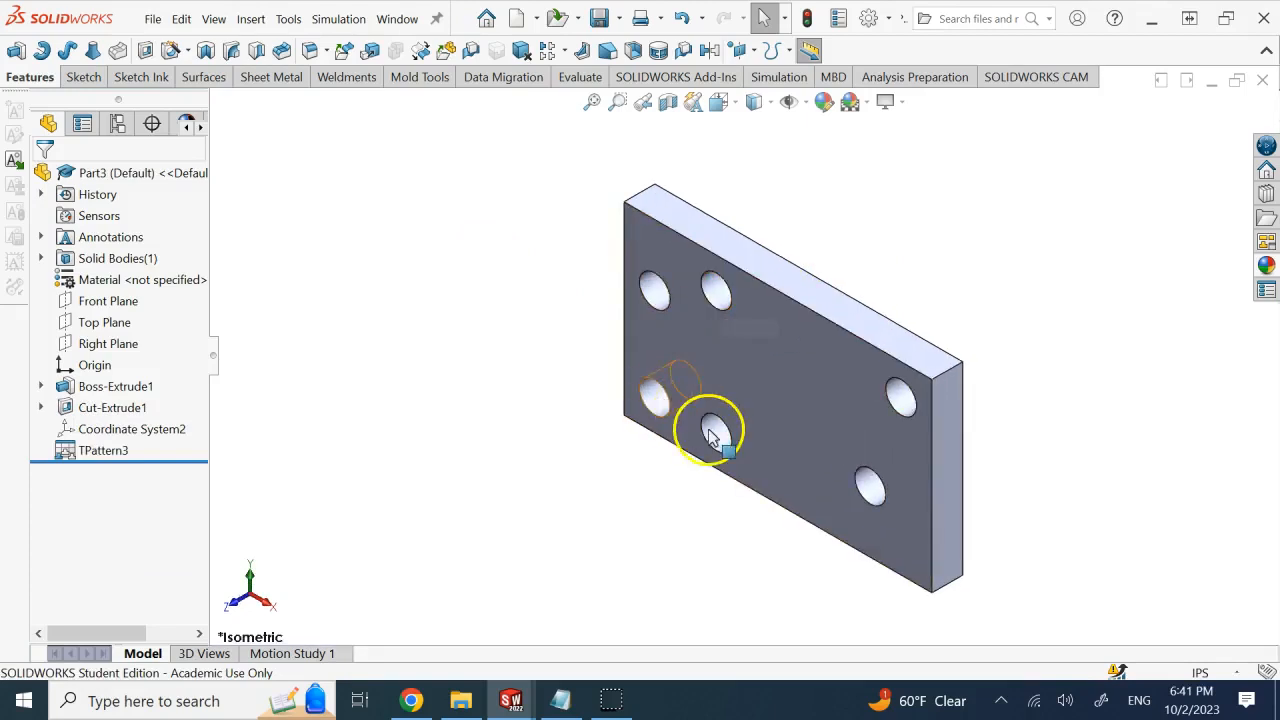
# Step: Switch to holes_positions.txt in Notepad, enlarge it, and align the positive Y values with spaces in the second column
pyautogui.click(562, 702)
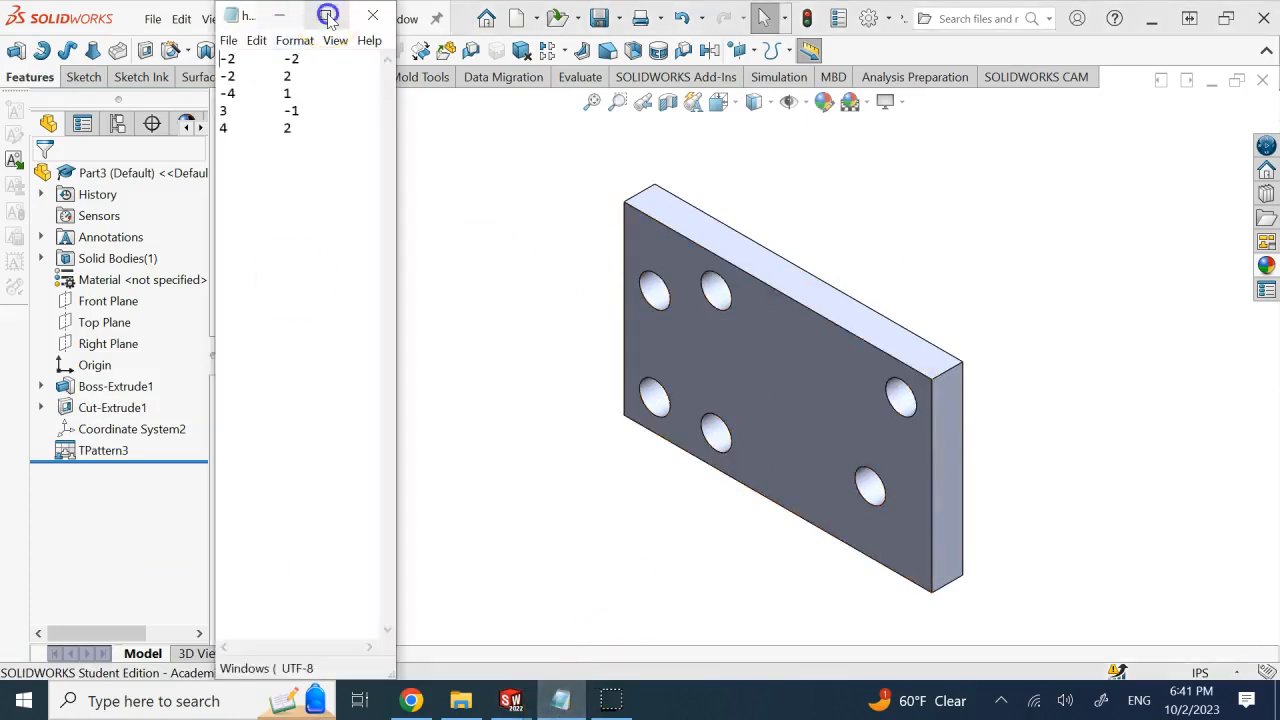
pyautogui.click(325, 15)
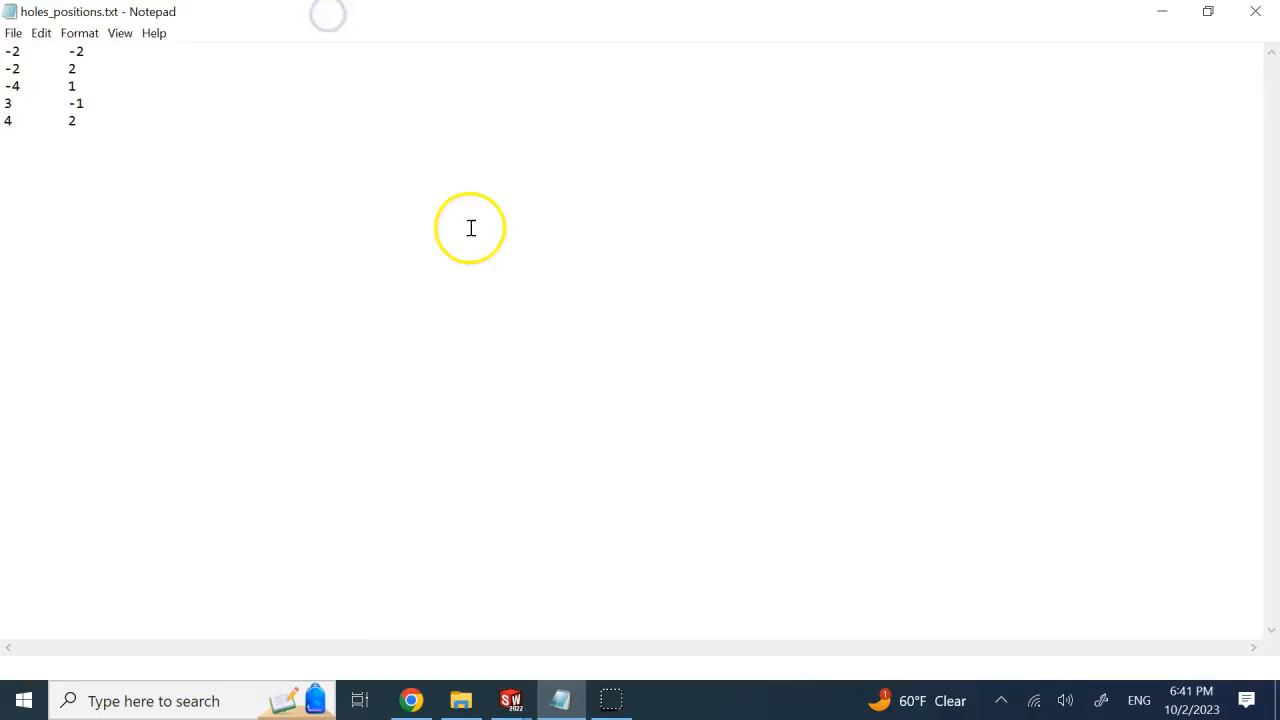
pyautogui.click(68, 68)
pyautogui.click(64, 84)
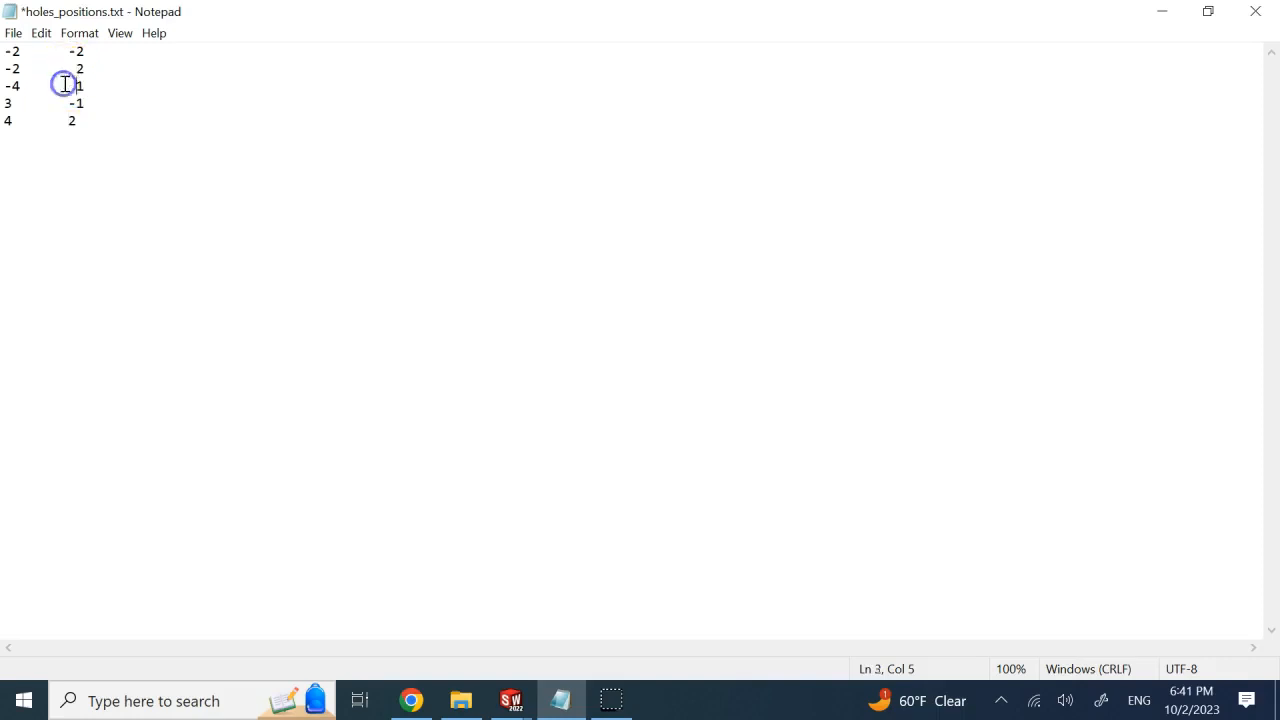
pyautogui.click(137, 143)
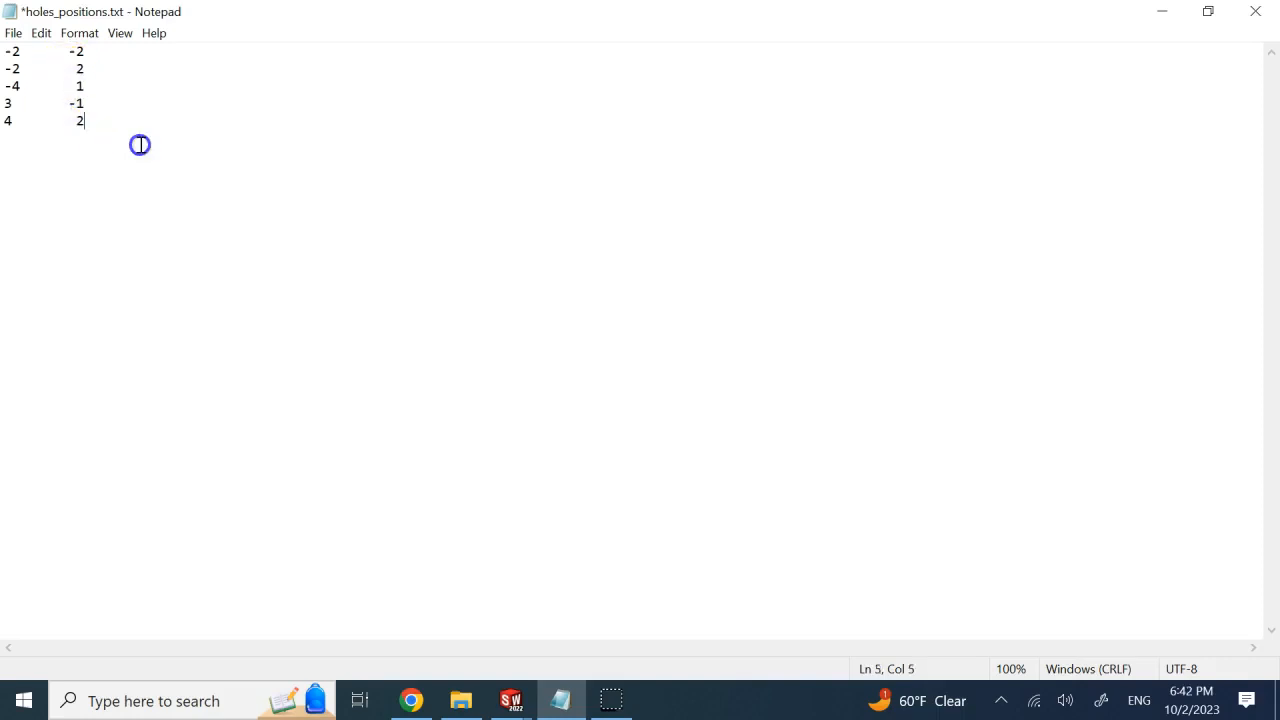
# Step: Save the edited holes_positions.txt coordinate file and close it to return to the part in SOLIDWORKS
pyautogui.click(13, 33)
pyautogui.click(40, 116)
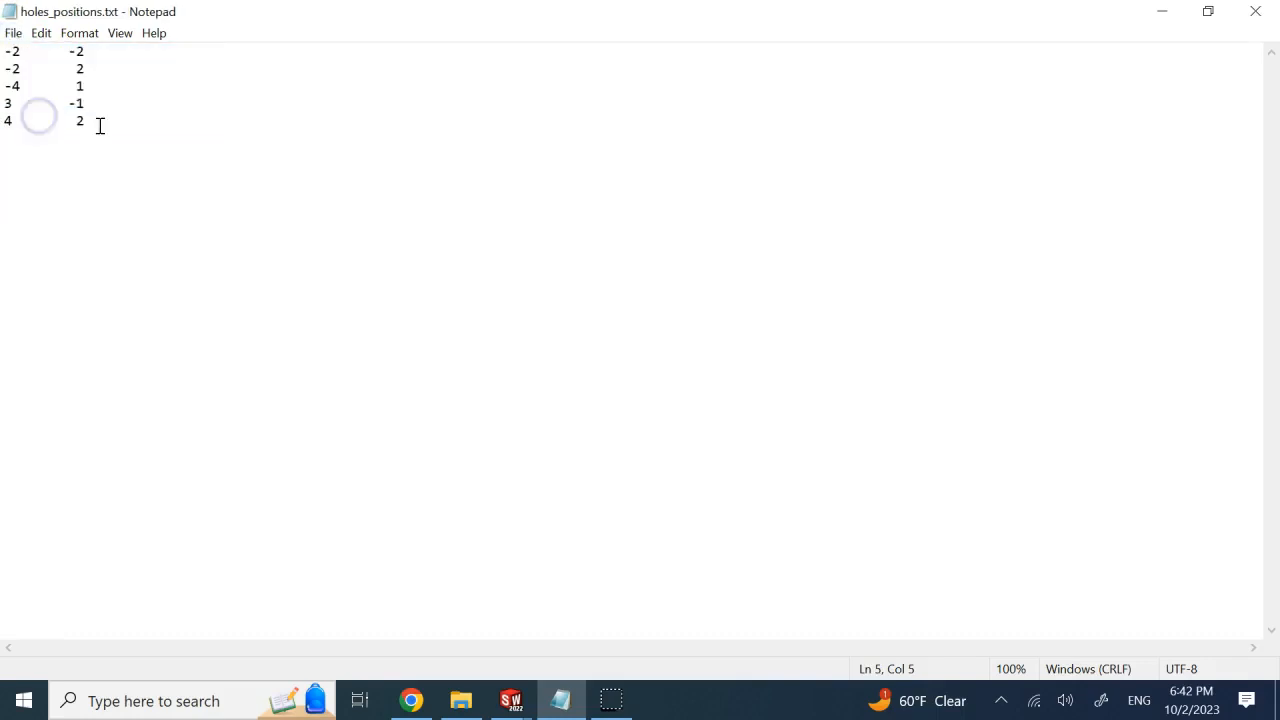
pyautogui.click(1253, 12)
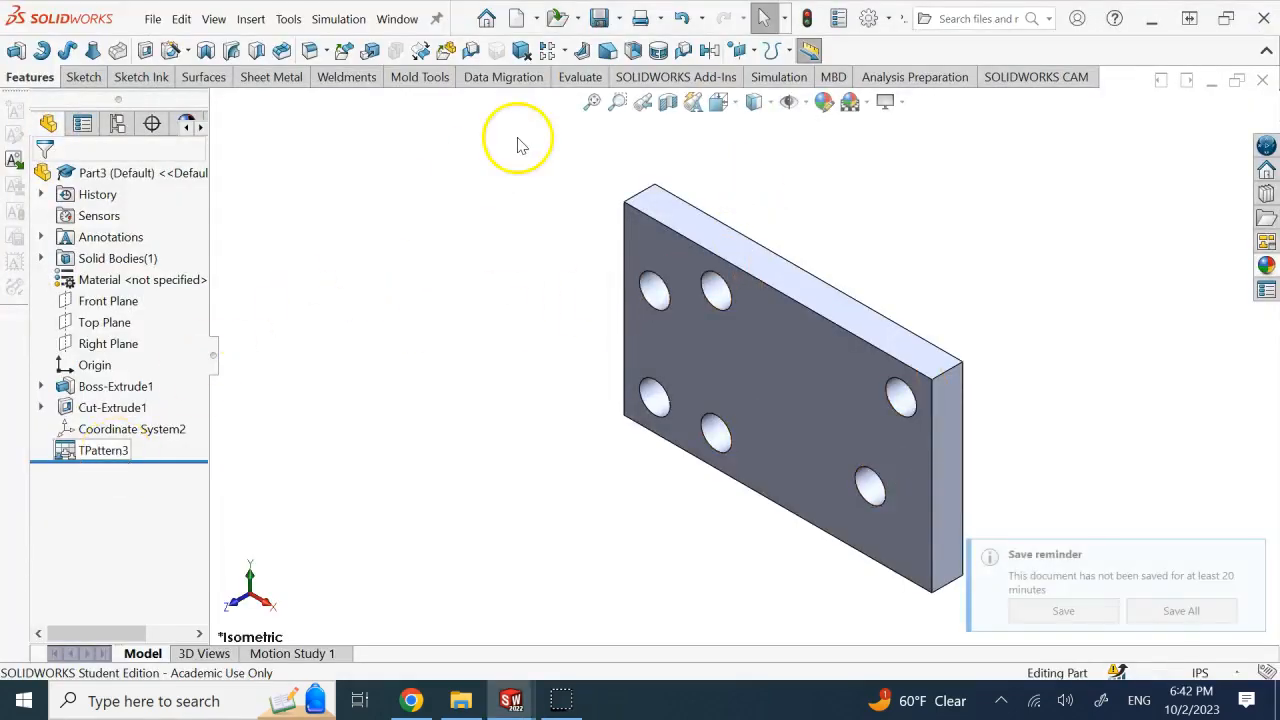
# Step: Examine the available pattern types, the TPattern3 table driven pattern, its seed hole Cut-Extrude1 and Coordinate System2 on the plate
pyautogui.click(565, 50)
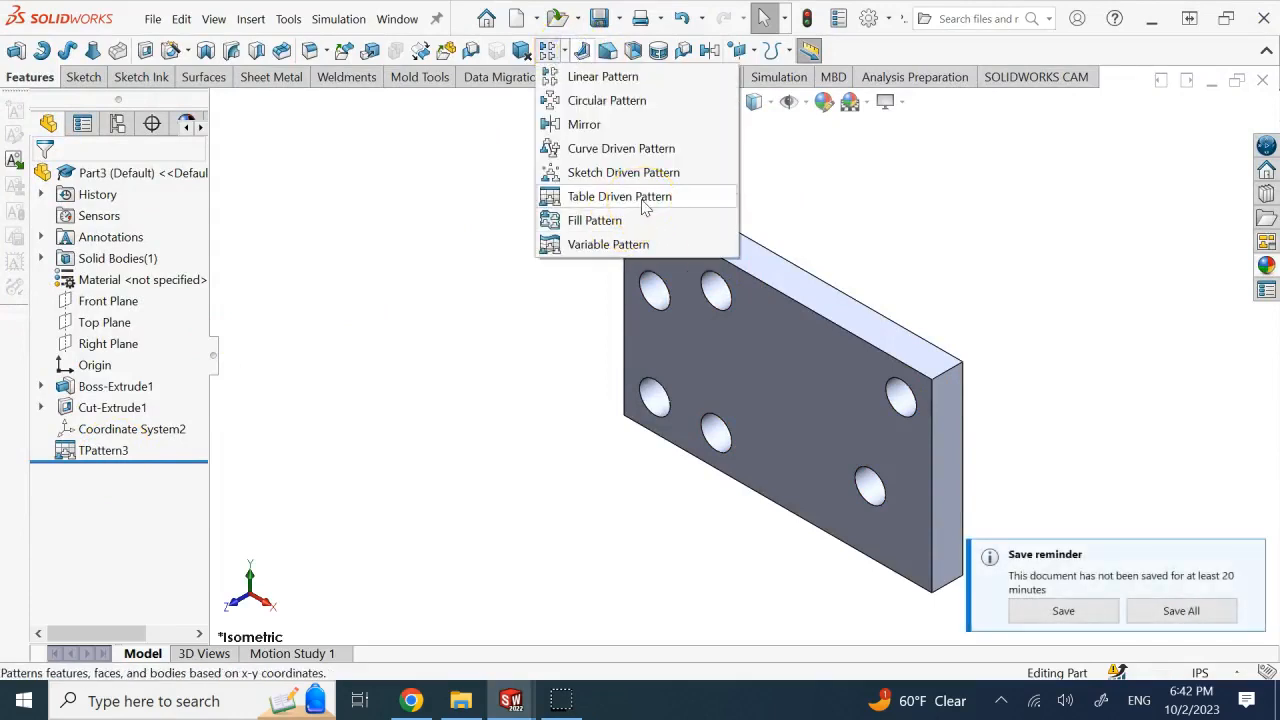
pyautogui.click(110, 450)
pyautogui.click(106, 450)
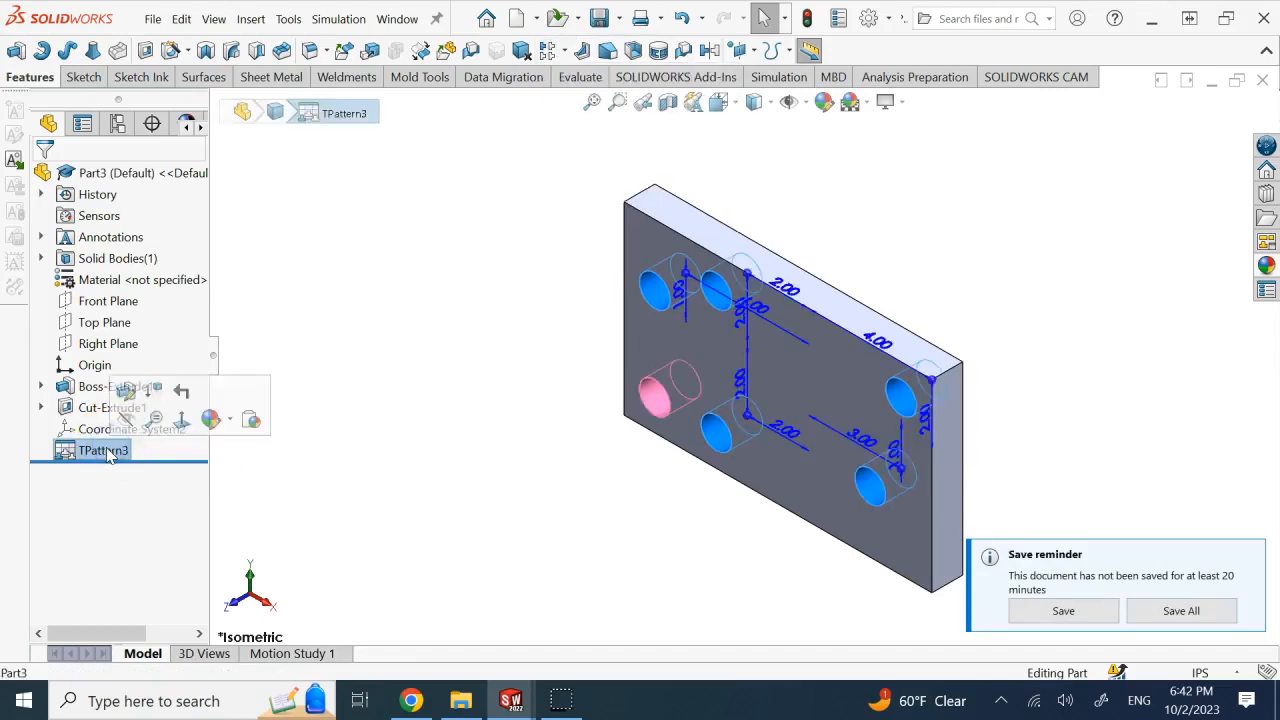
pyautogui.click(105, 450)
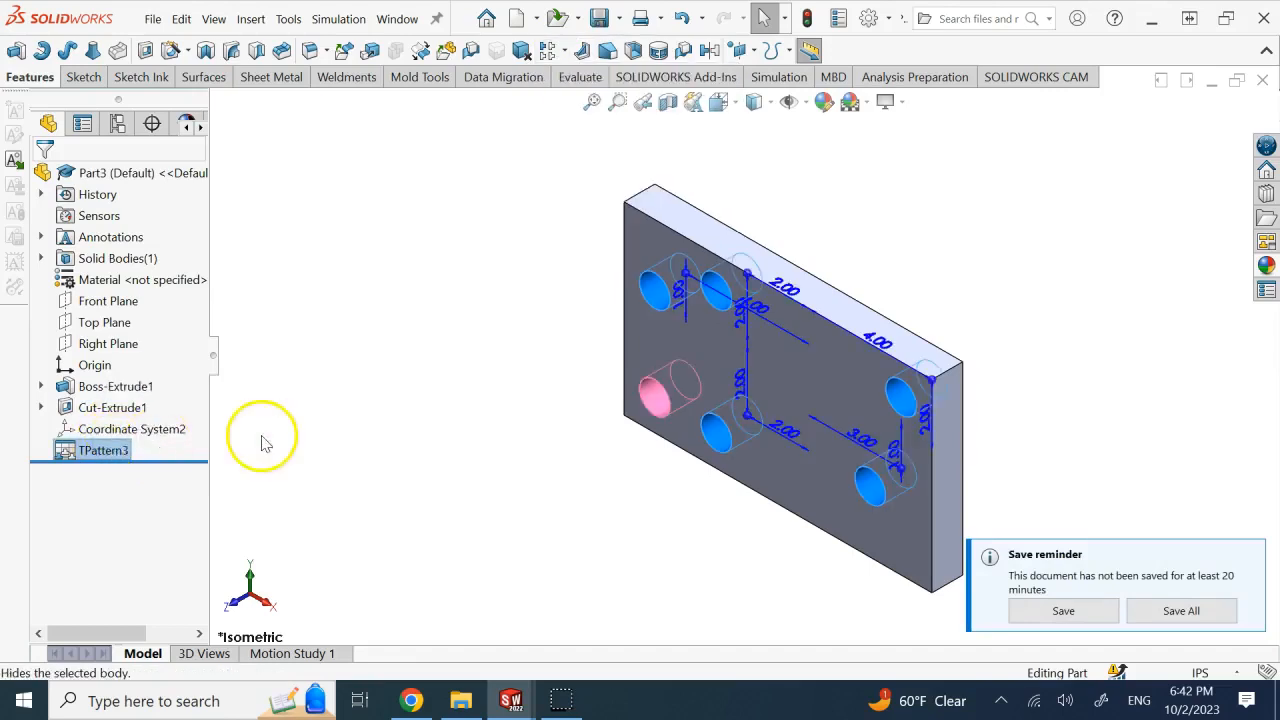
pyautogui.click(293, 435)
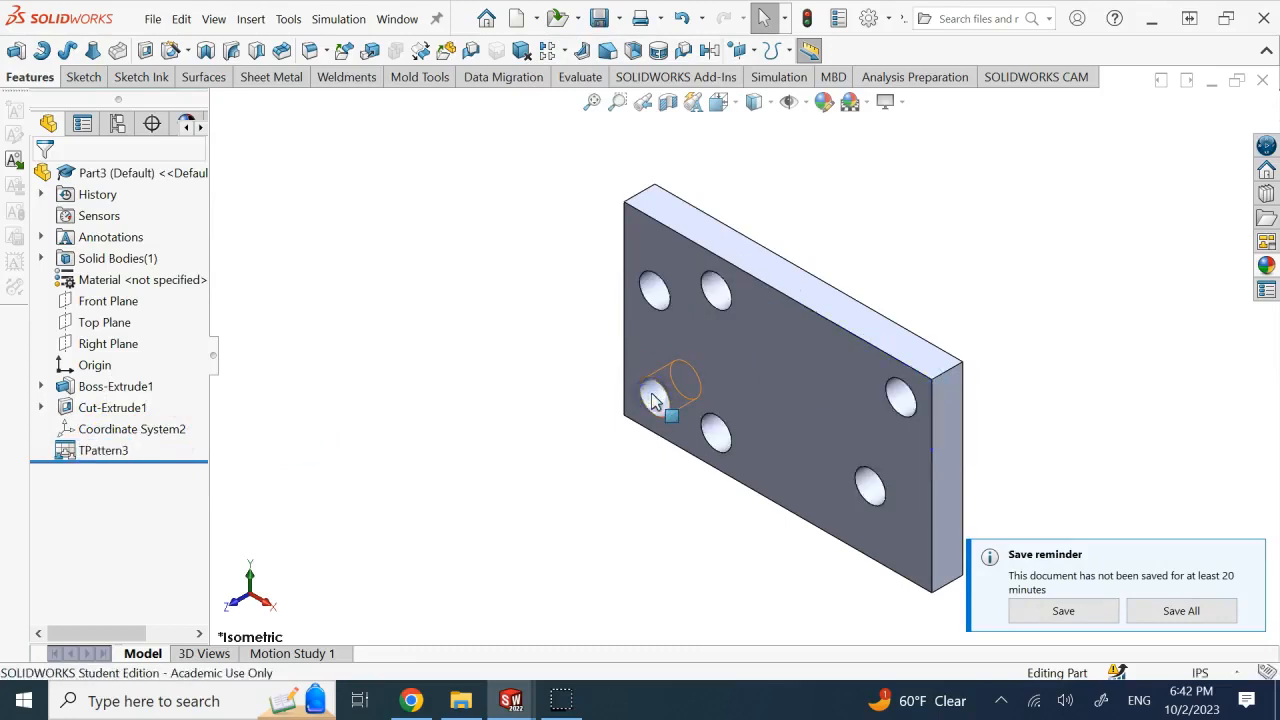
pyautogui.click(483, 437)
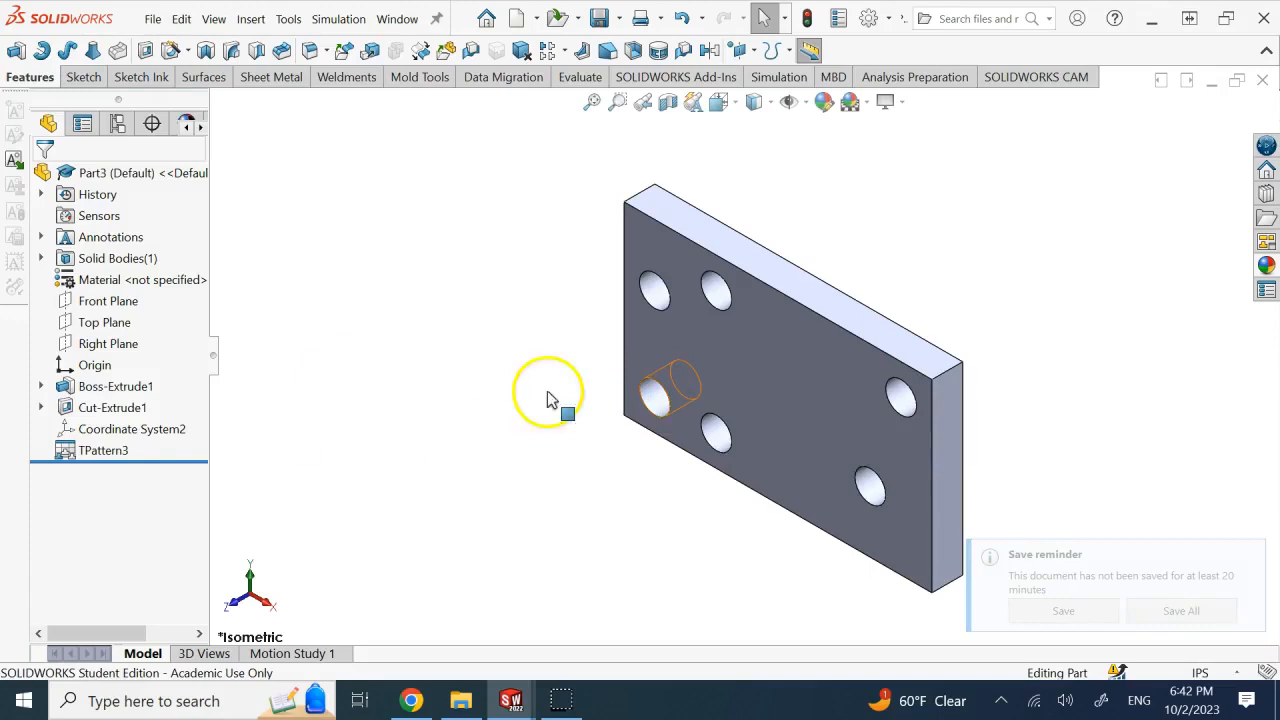
pyautogui.click(143, 414)
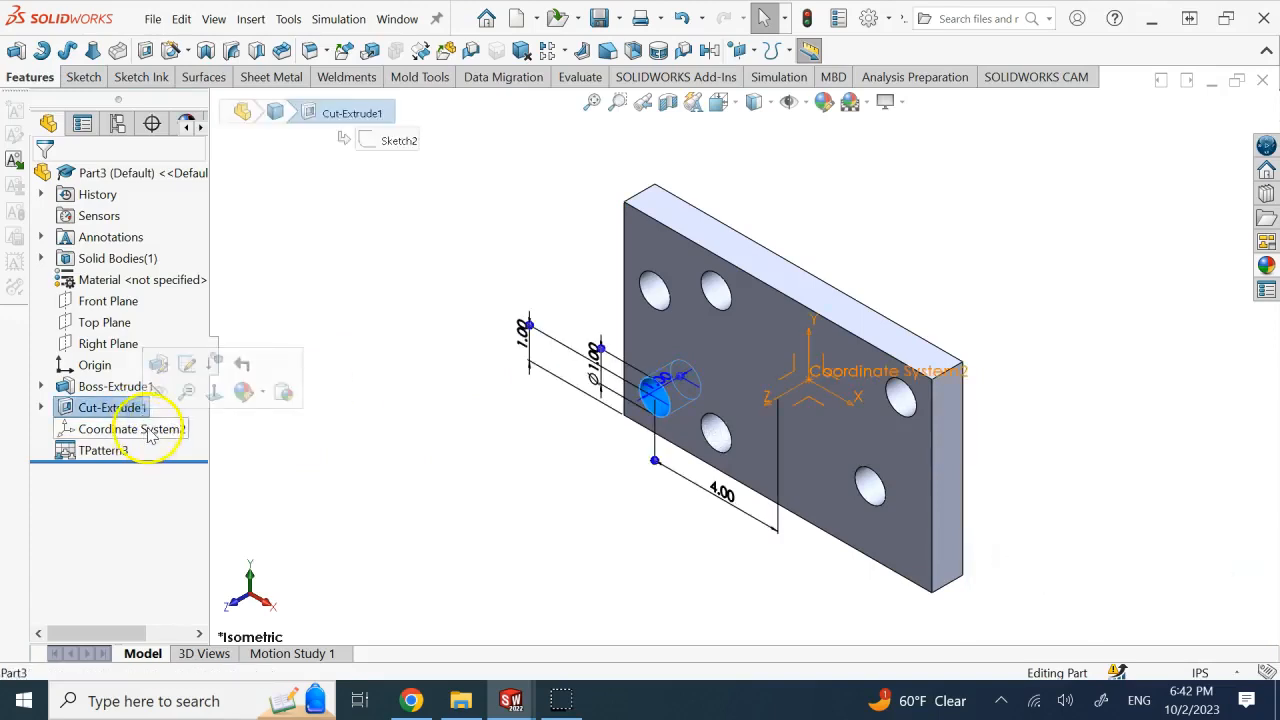
pyautogui.click(148, 430)
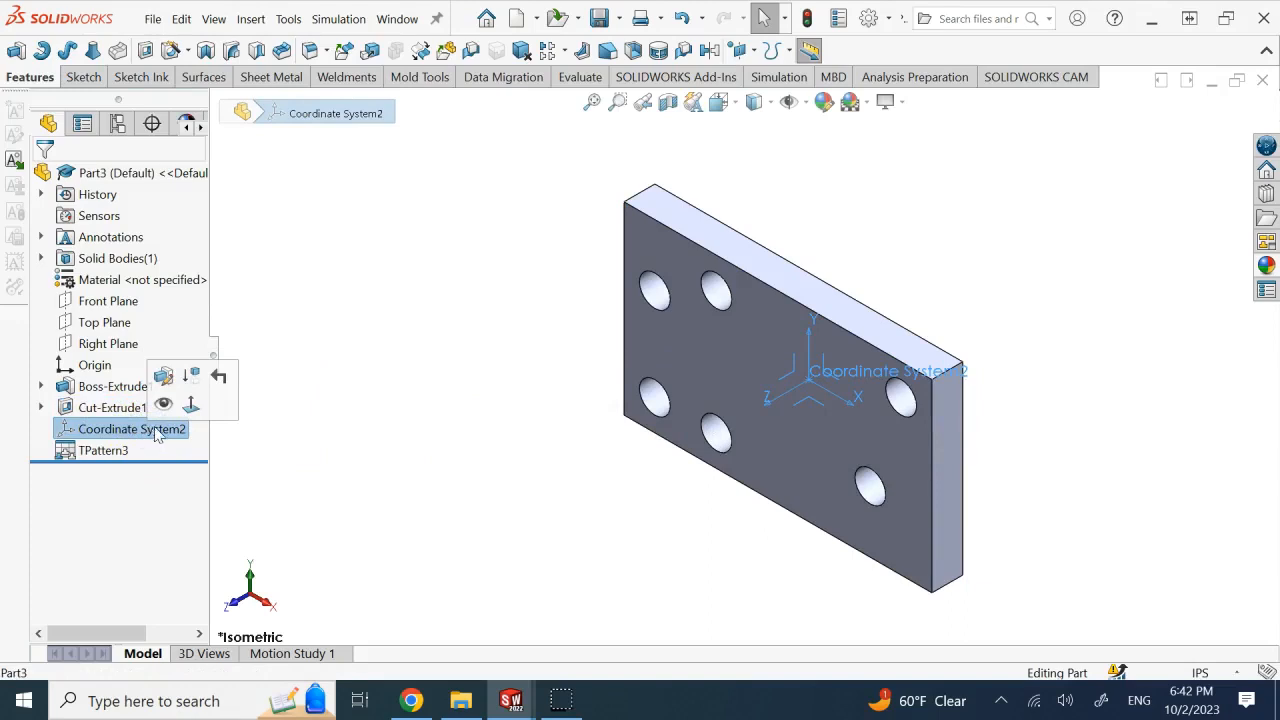
pyautogui.click(513, 361)
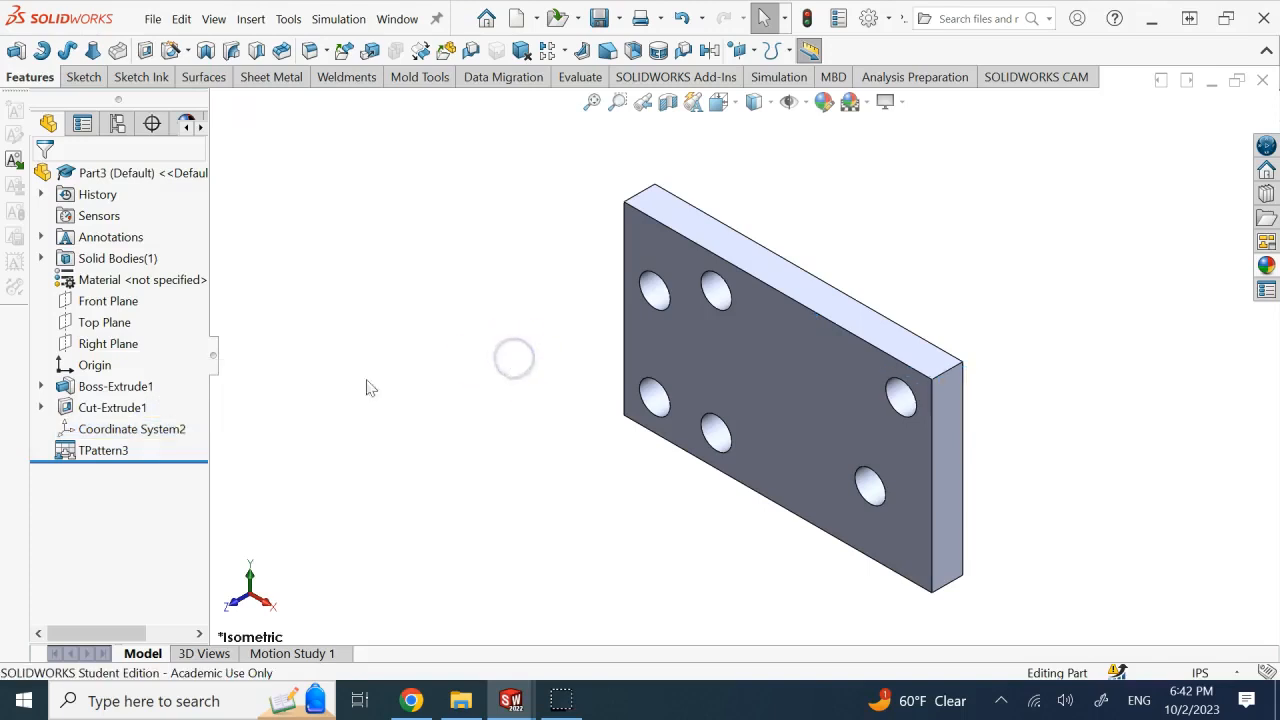
# Step: Delete the TPattern3 table driven pattern from the plate, leaving the original Cut-Extrude1 hole
pyautogui.click(116, 450)
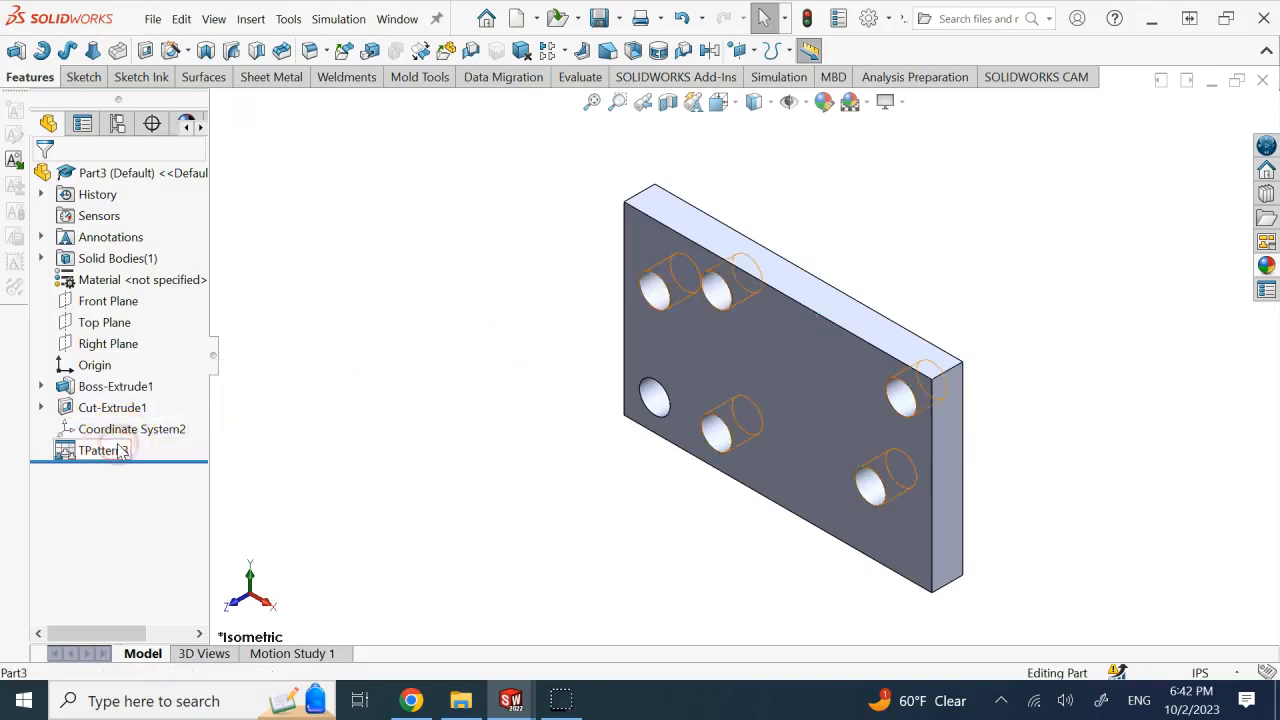
pyautogui.rightClick(120, 450)
pyautogui.click(165, 414)
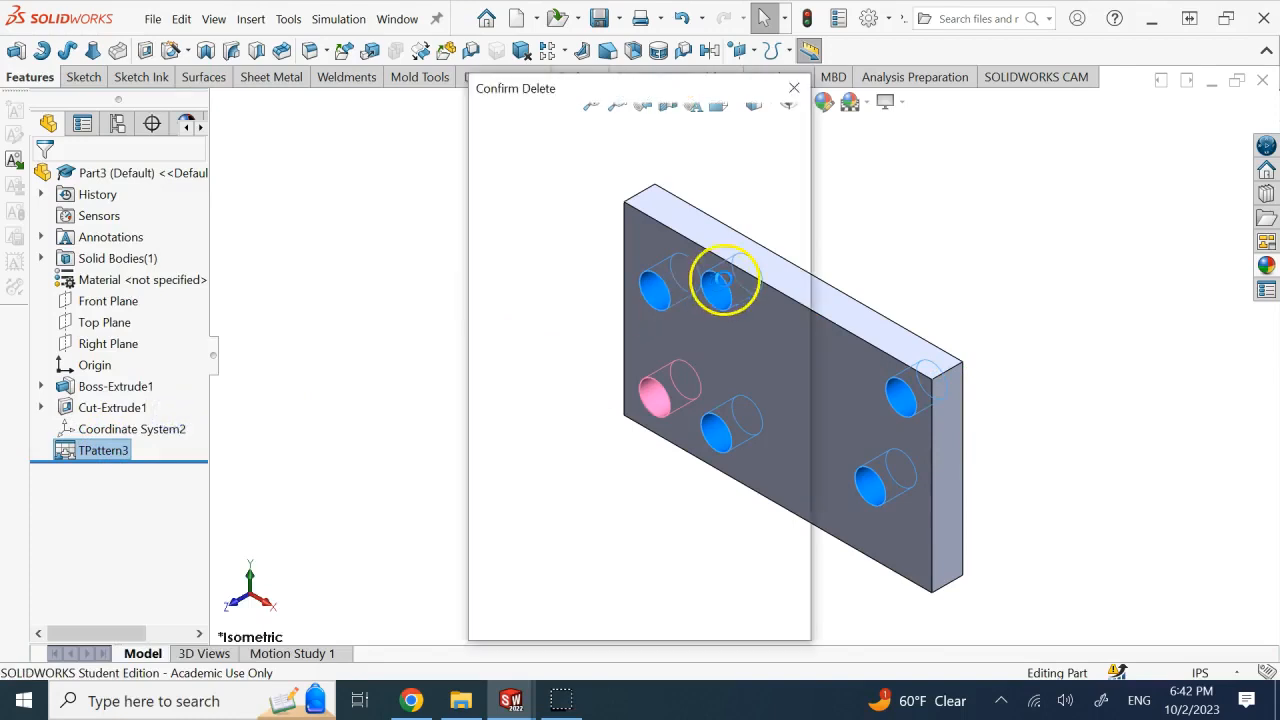
pyautogui.click(764, 129)
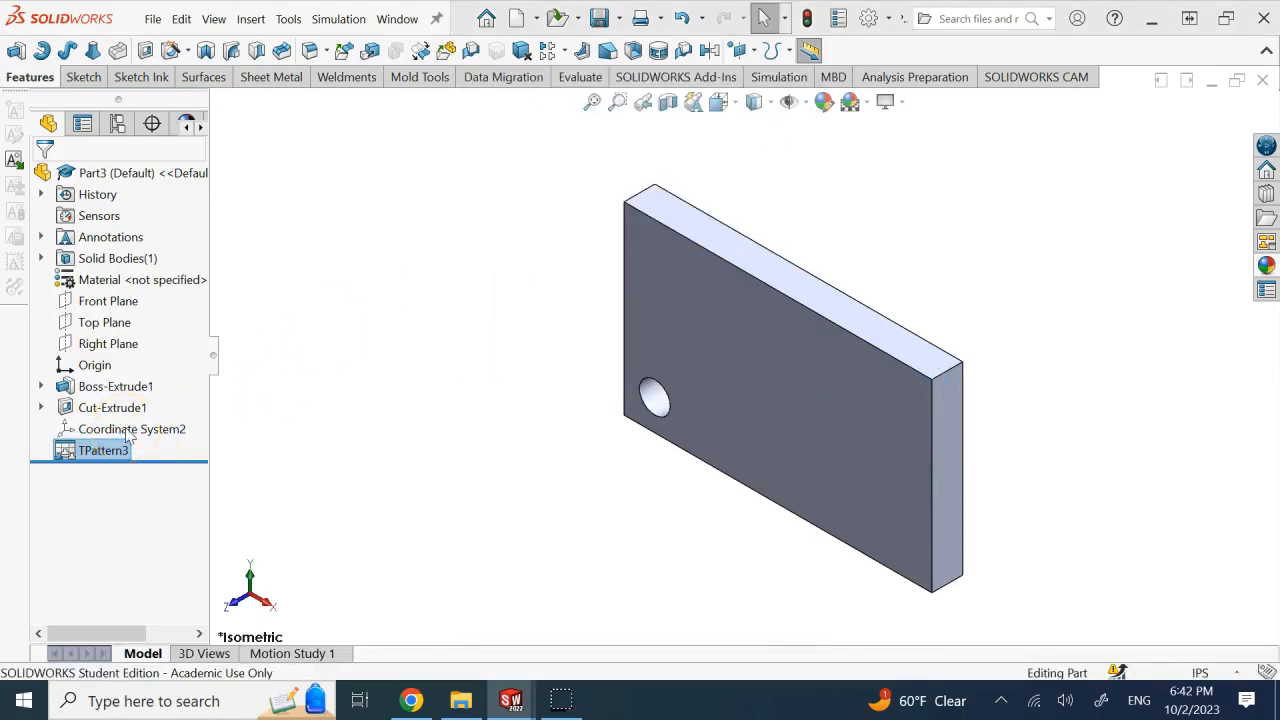
# Step: Delete Coordinate System2 from the part
pyautogui.rightClick(126, 430)
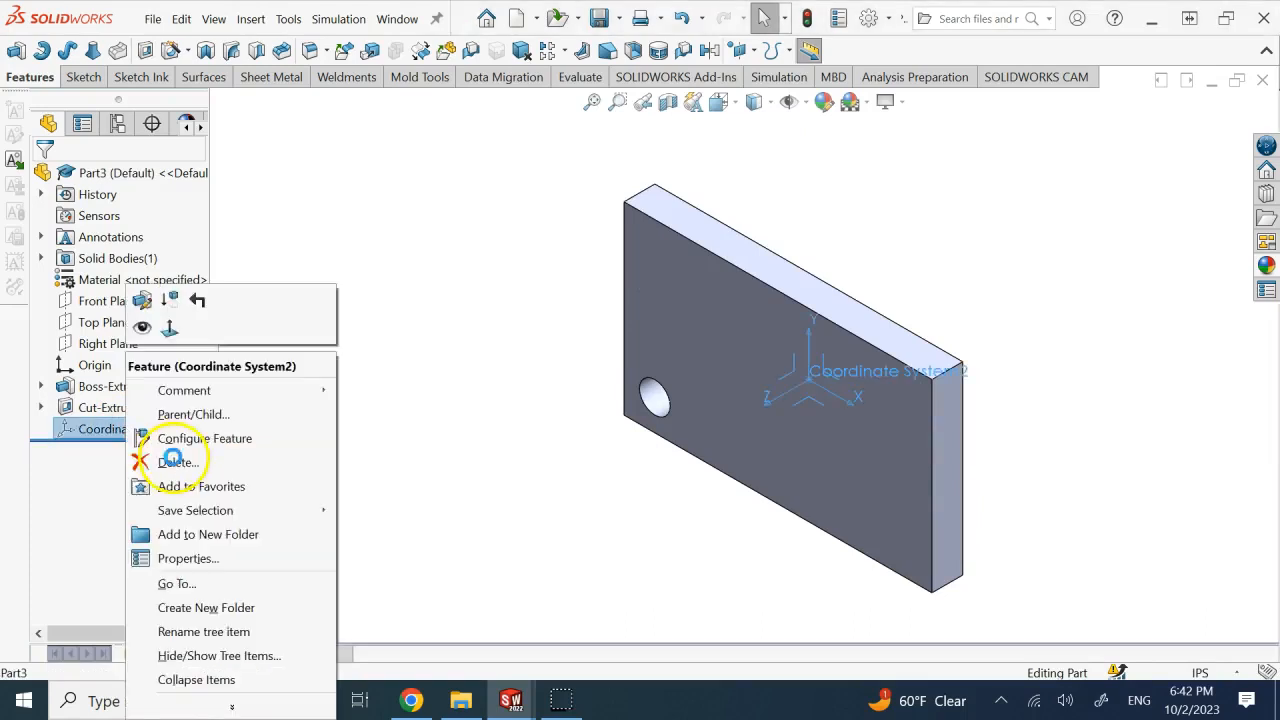
pyautogui.click(172, 460)
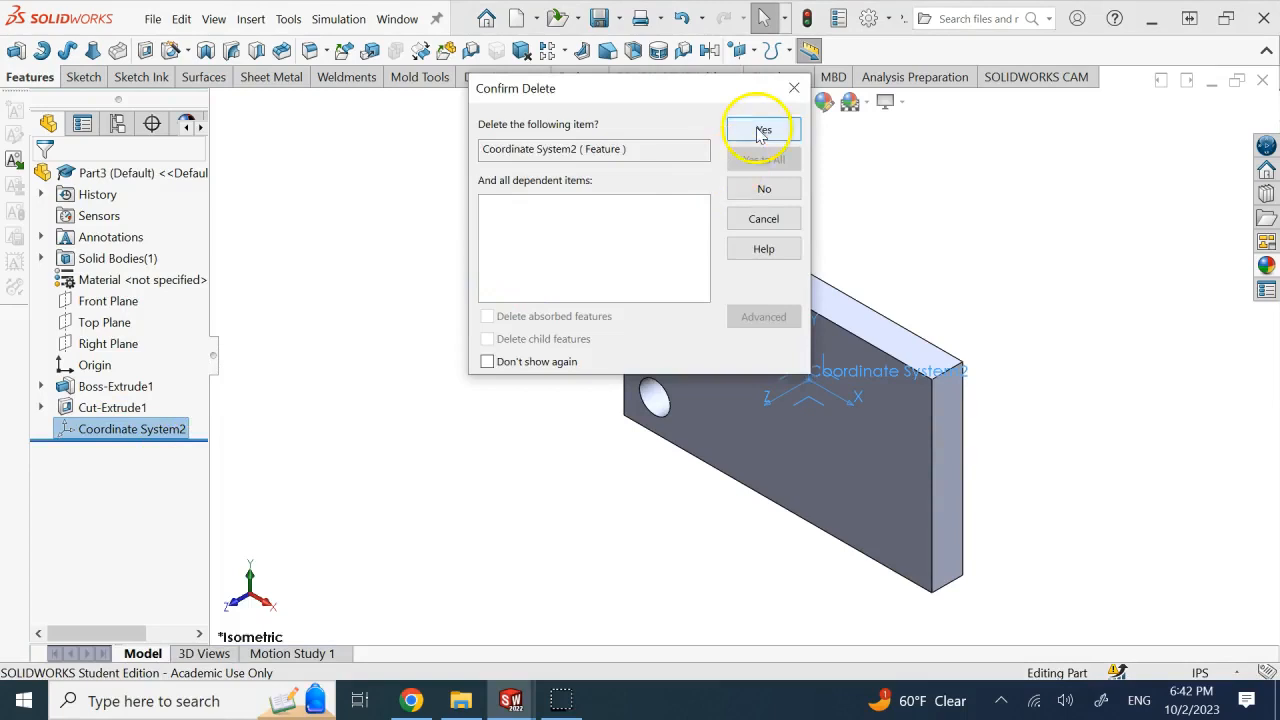
pyautogui.click(758, 127)
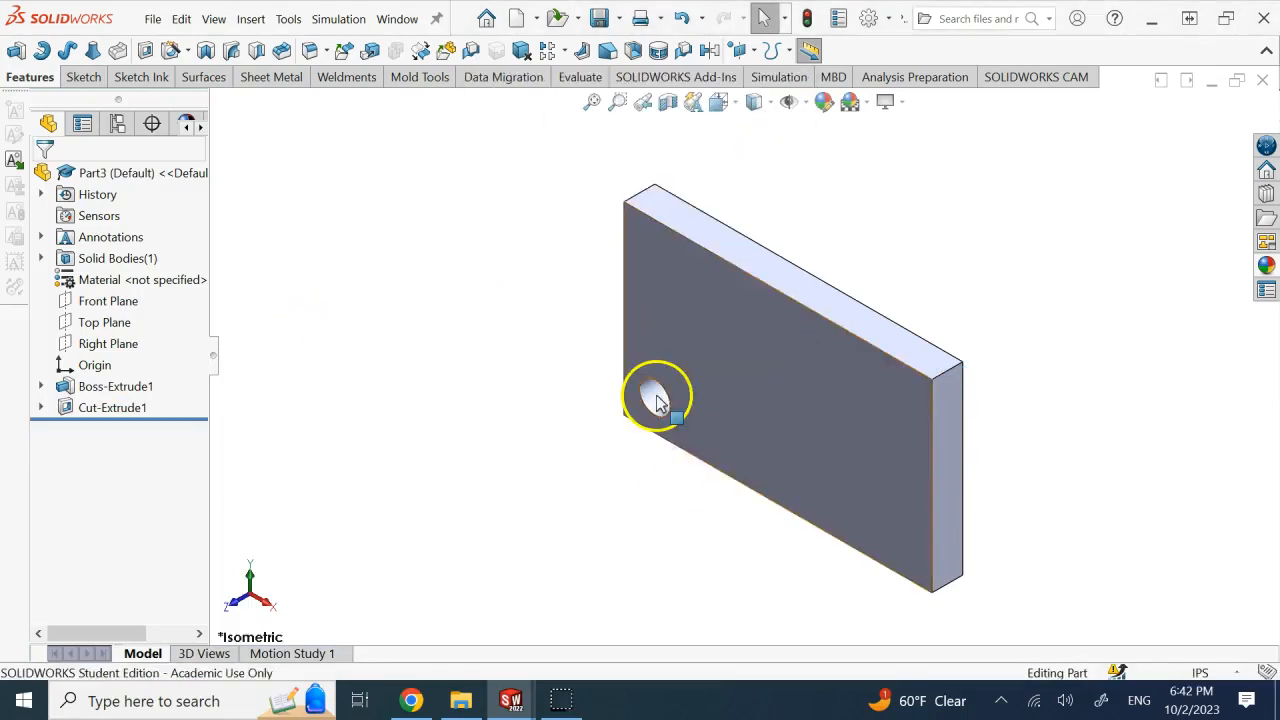
# Step: Check the seed hole's dimensions and create a coordinate system with its position defined numerically at X, Y and Z of 0.00 in
pyautogui.click(712, 400)
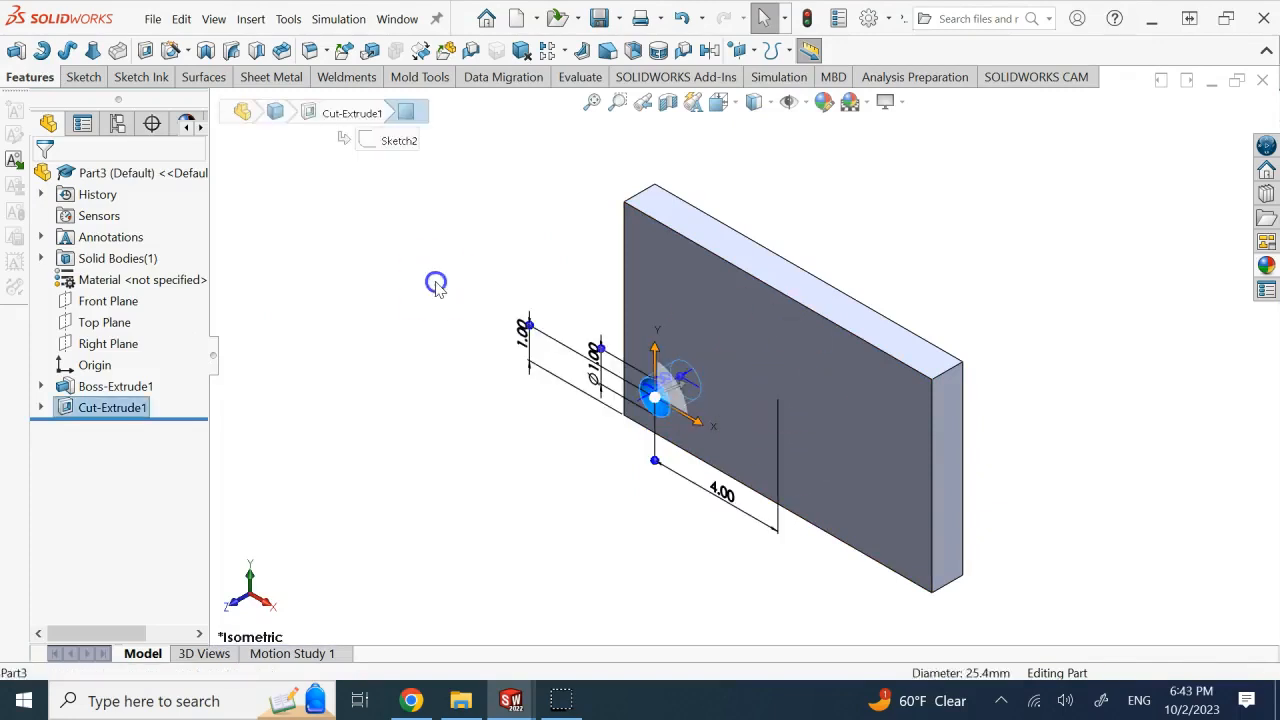
pyautogui.click(532, 221)
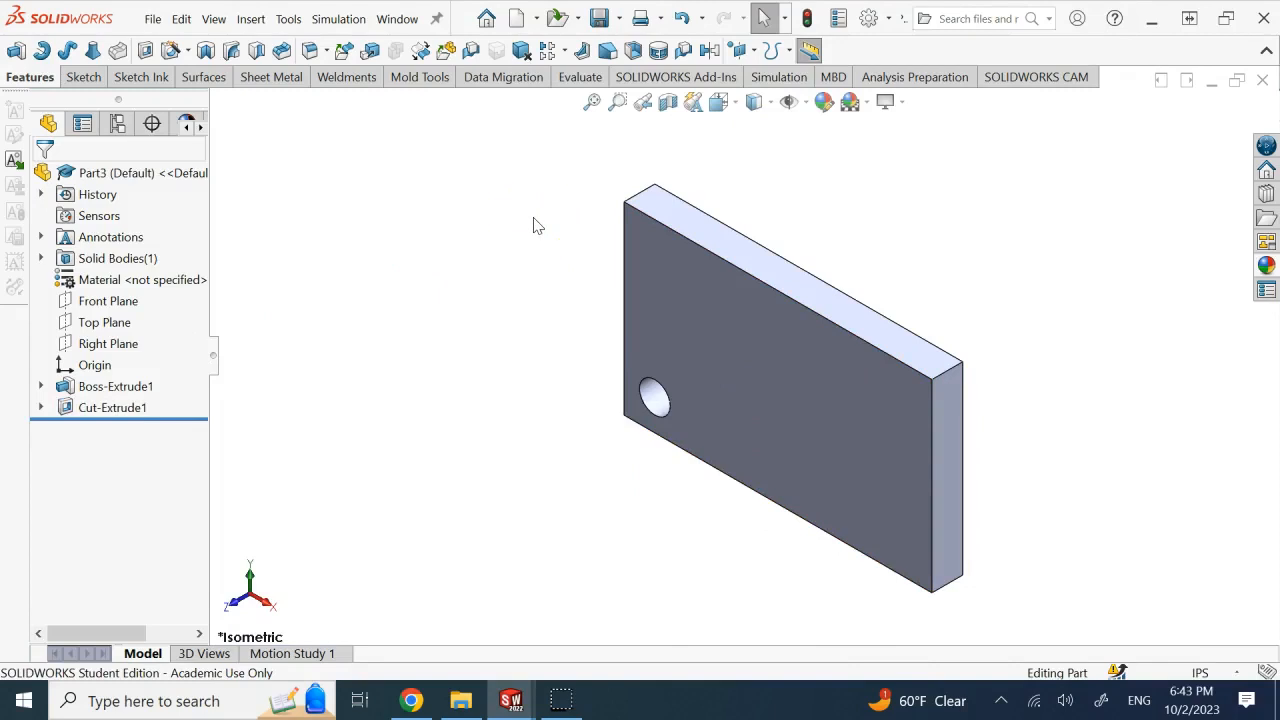
pyautogui.click(754, 52)
pyautogui.click(790, 124)
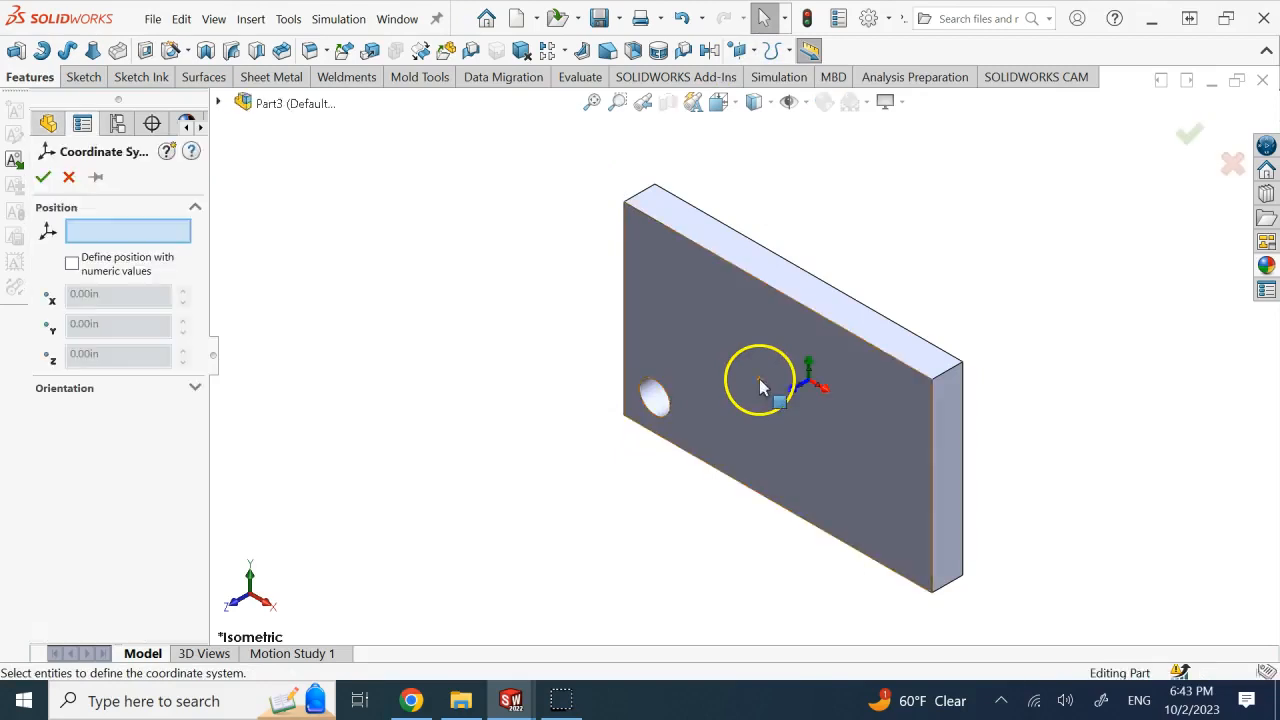
pyautogui.moveTo(140, 228); pyautogui.dragTo(83, 277)
pyautogui.click(73, 264)
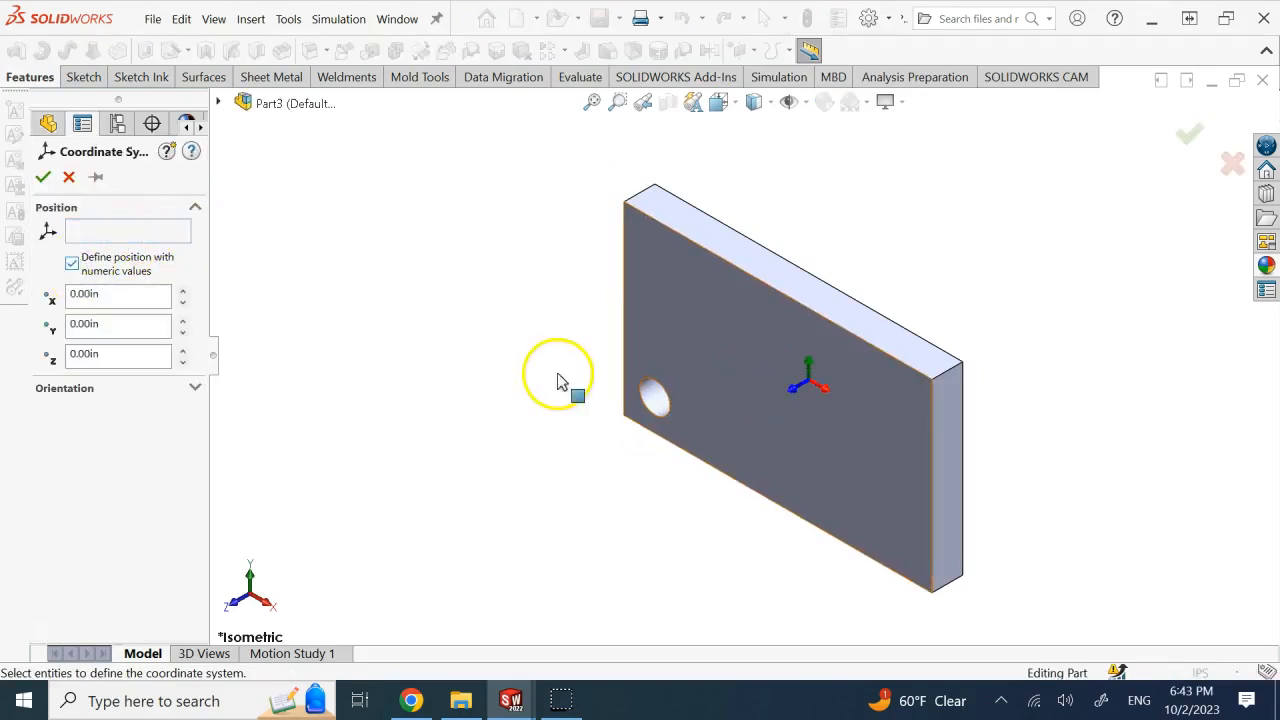
pyautogui.click(43, 177)
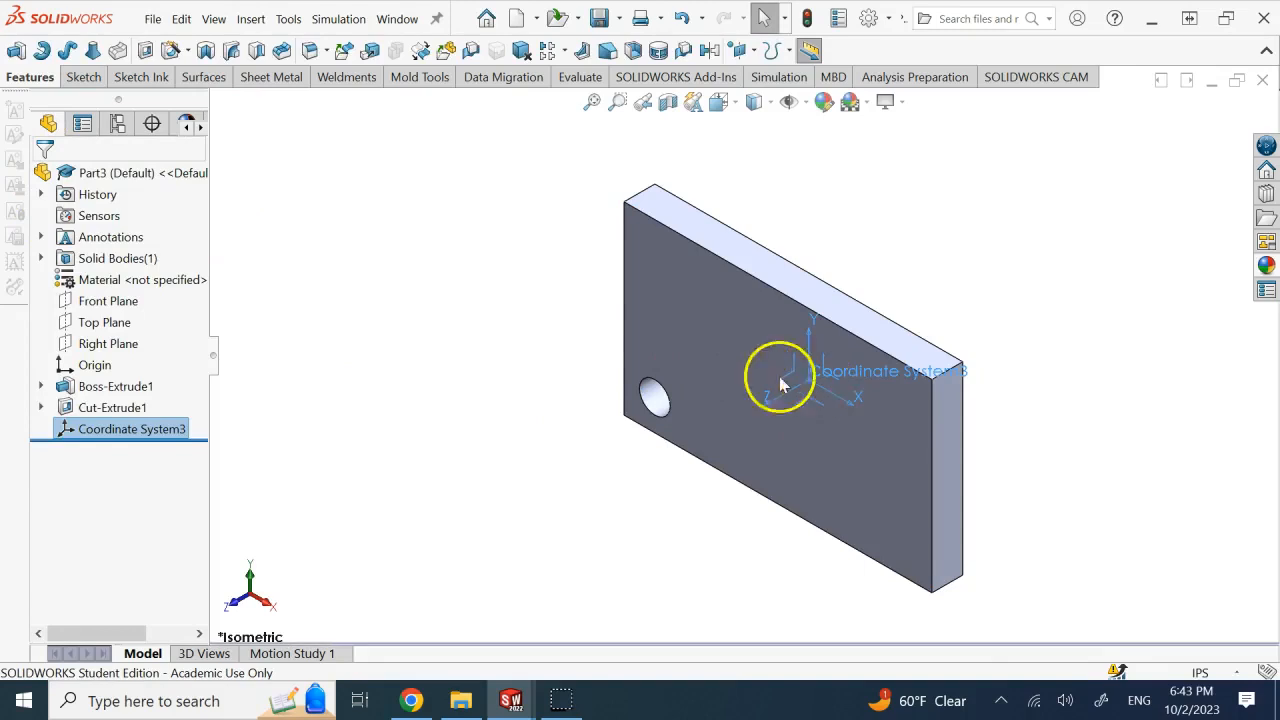
# Step: Start a Table Driven Pattern and load the point coordinates from the text file holes_positions.txt in Downloads
pyautogui.click(565, 50)
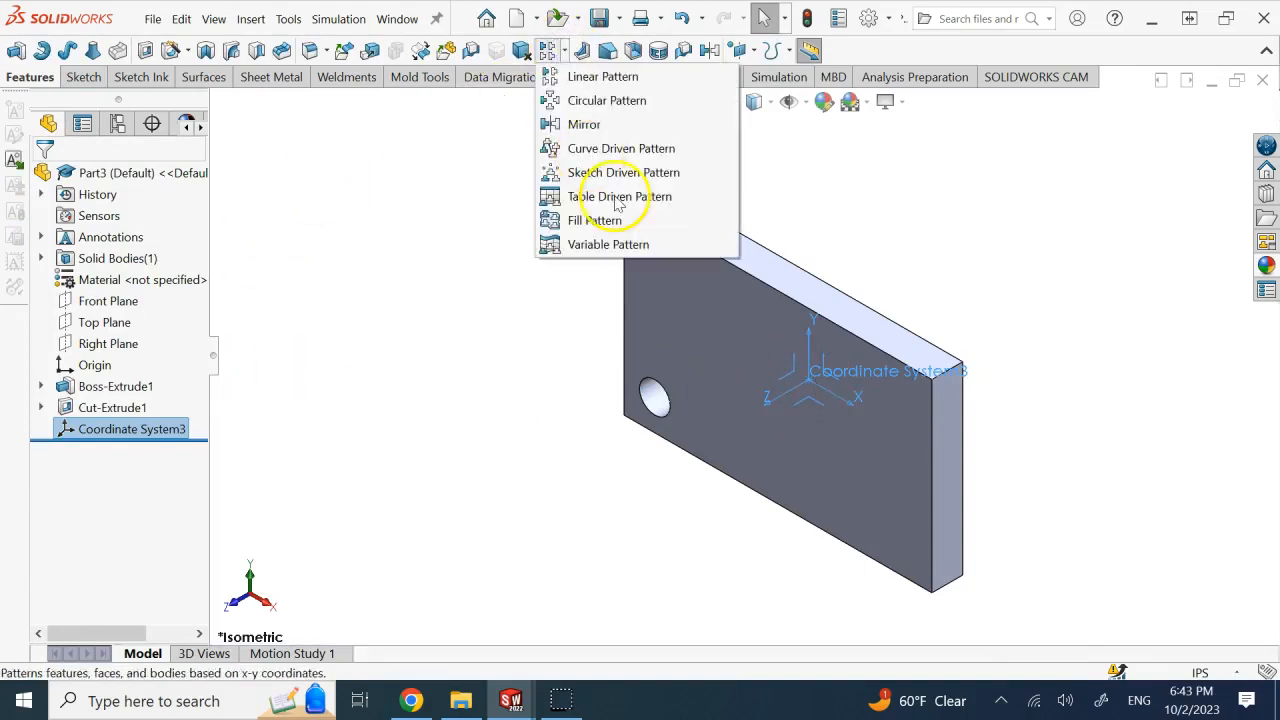
pyautogui.click(628, 194)
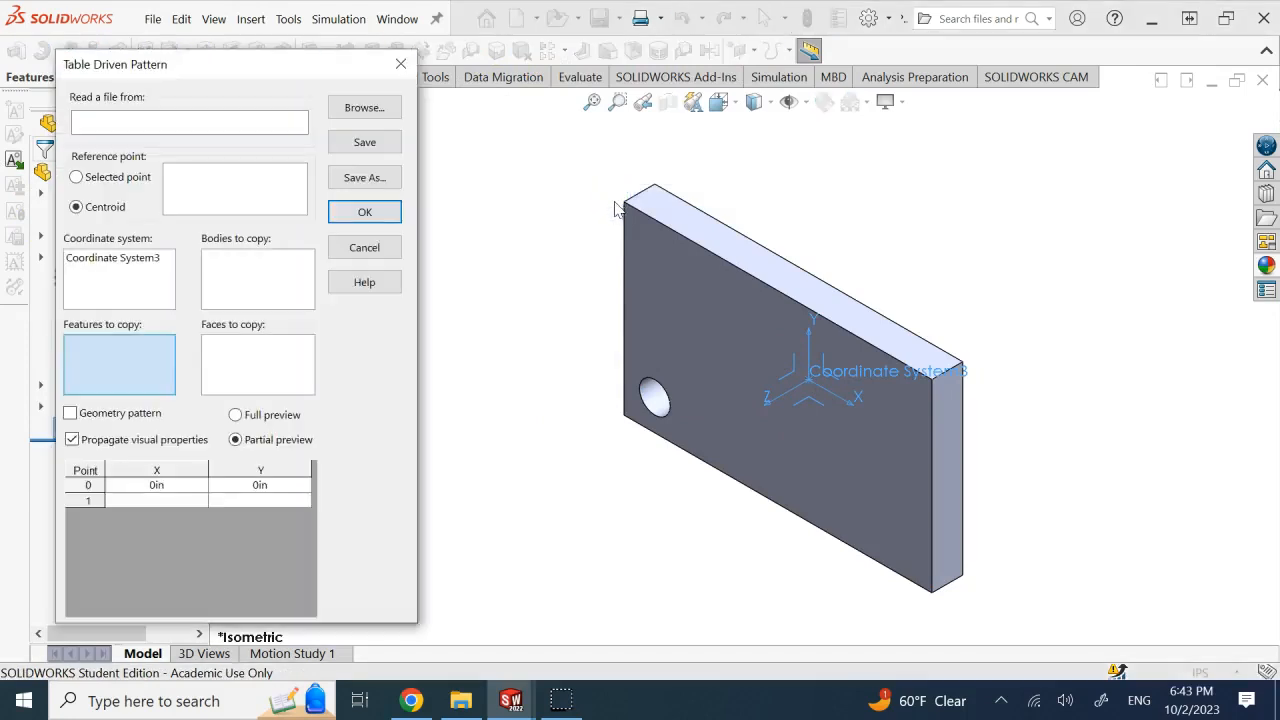
pyautogui.click(349, 110)
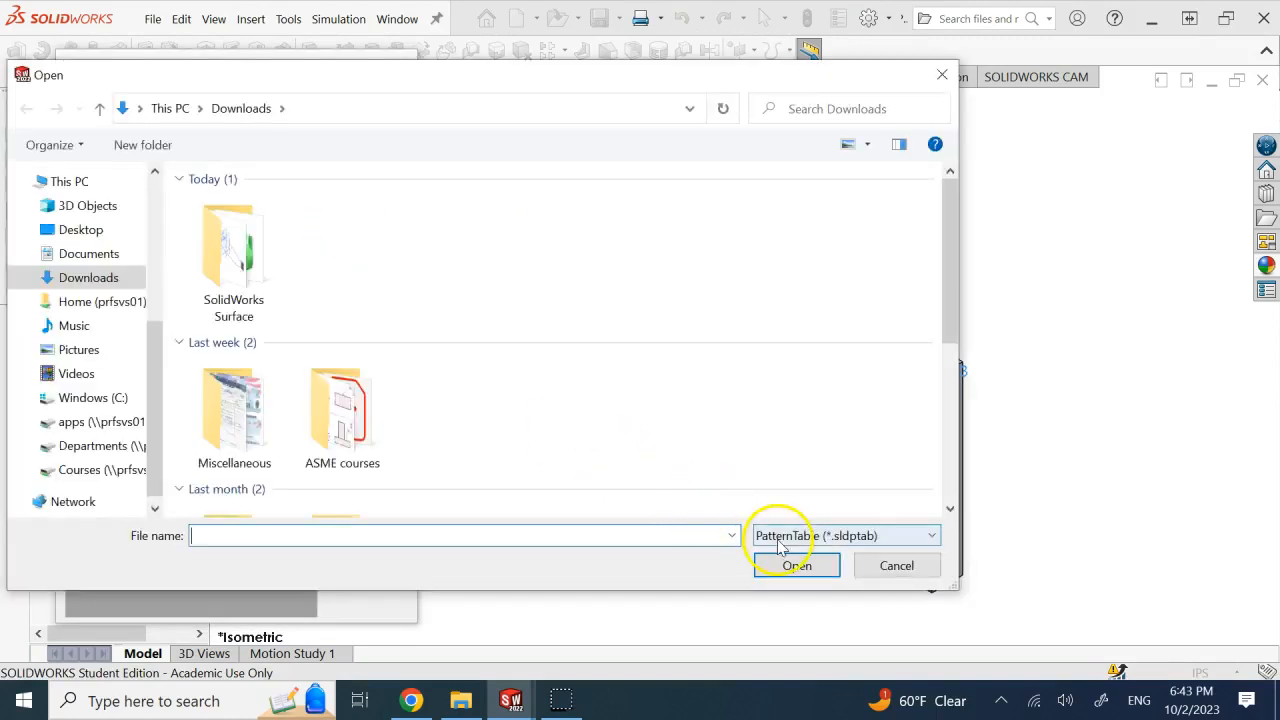
pyautogui.click(889, 537)
pyautogui.click(822, 574)
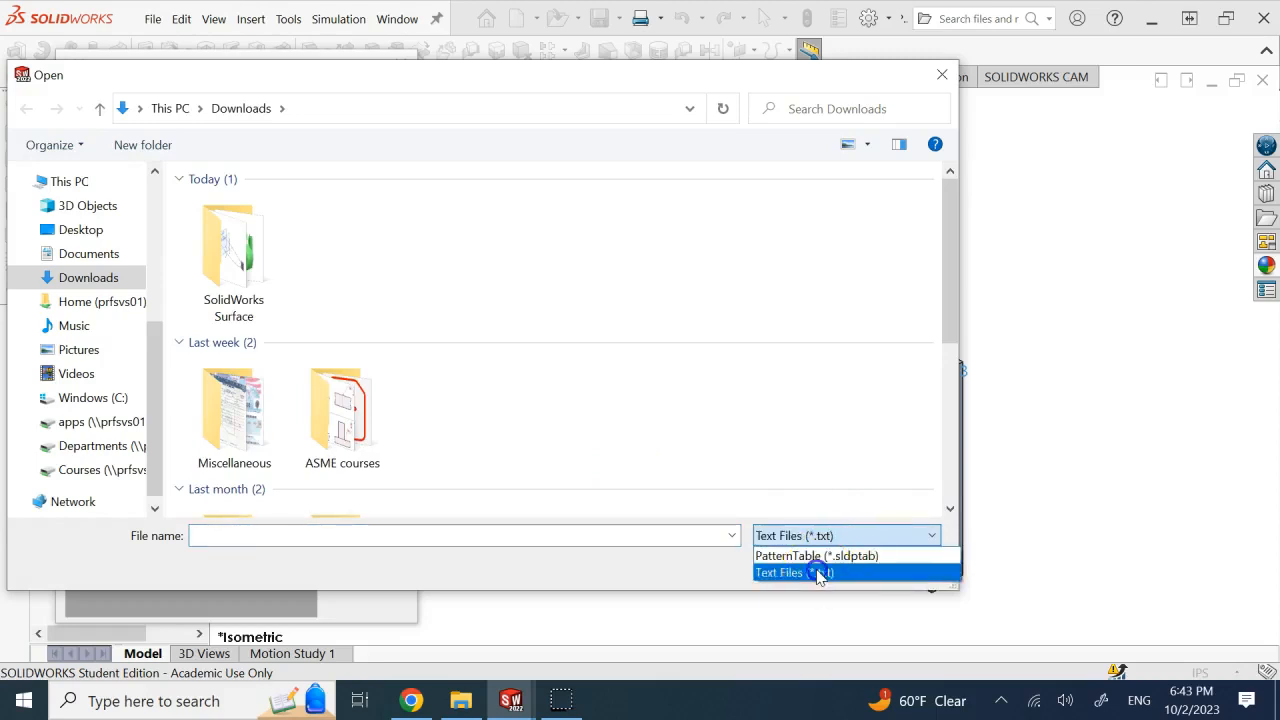
pyautogui.click(247, 320)
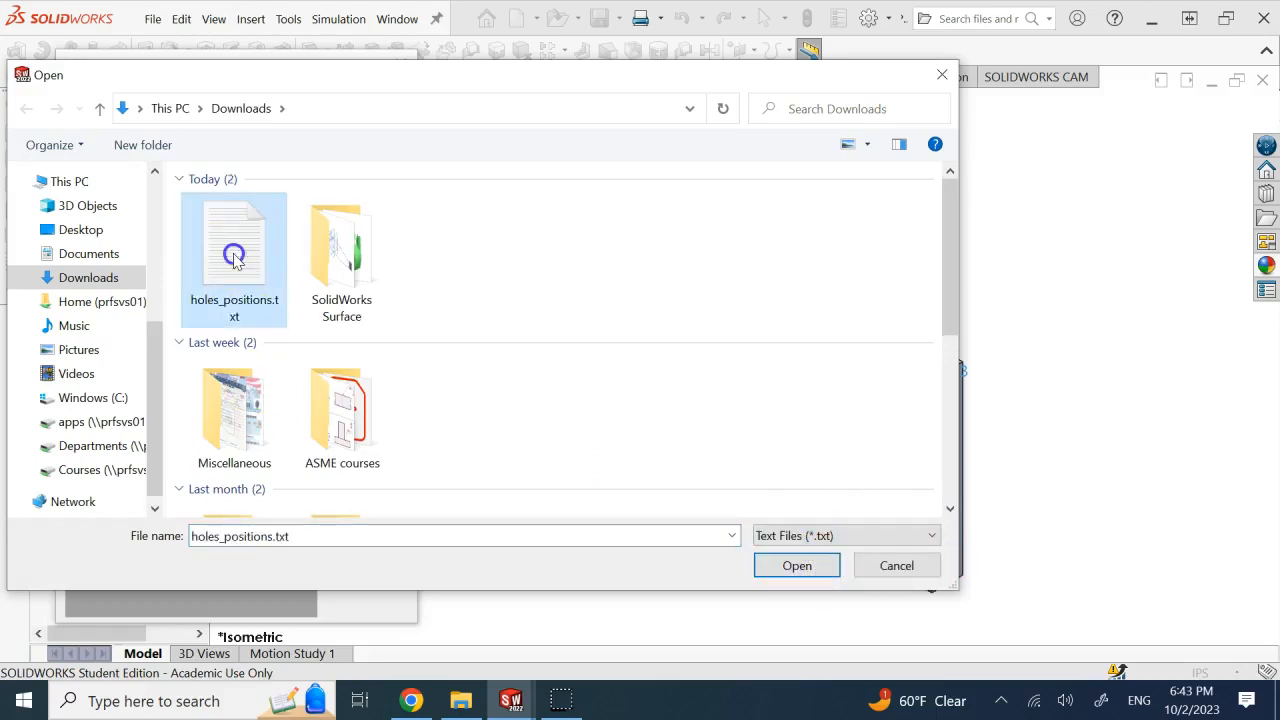
pyautogui.click(797, 565)
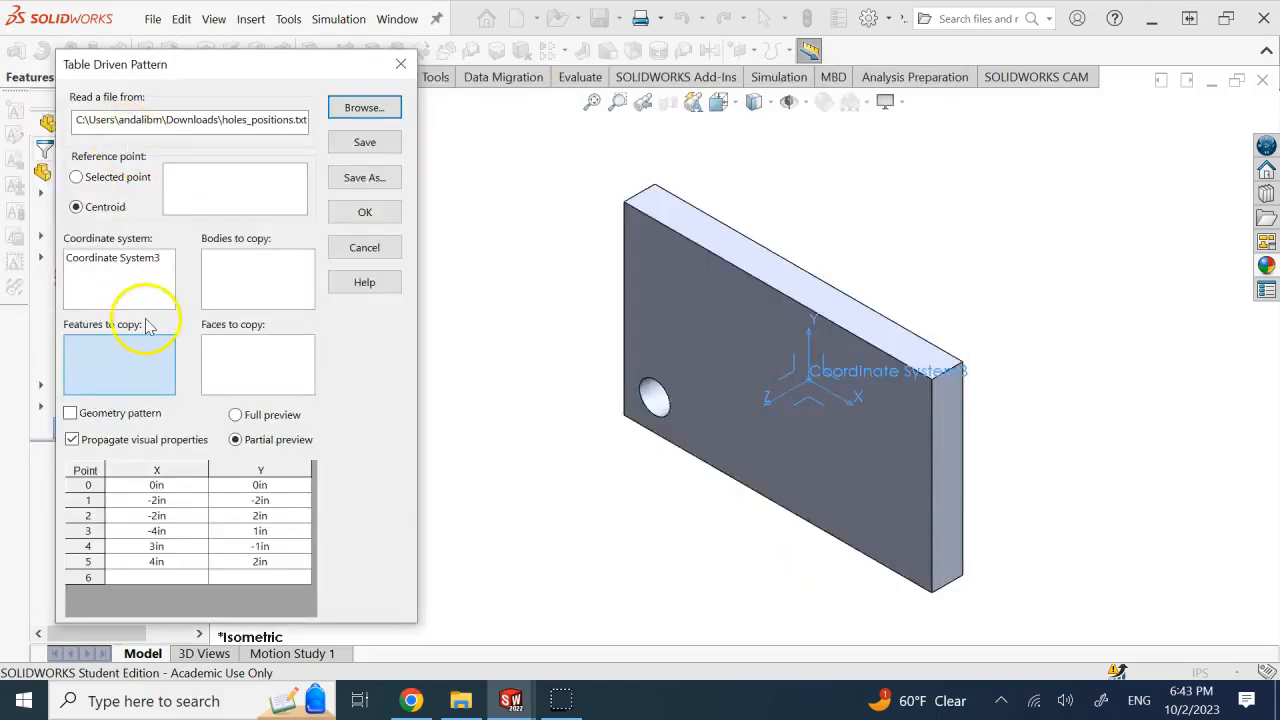
# Step: Pick Coordinate System3 as the pattern's reference and Cut-Extrude1 as the feature to copy, and move the coordinates text file clear of the plate
pyautogui.click(115, 259)
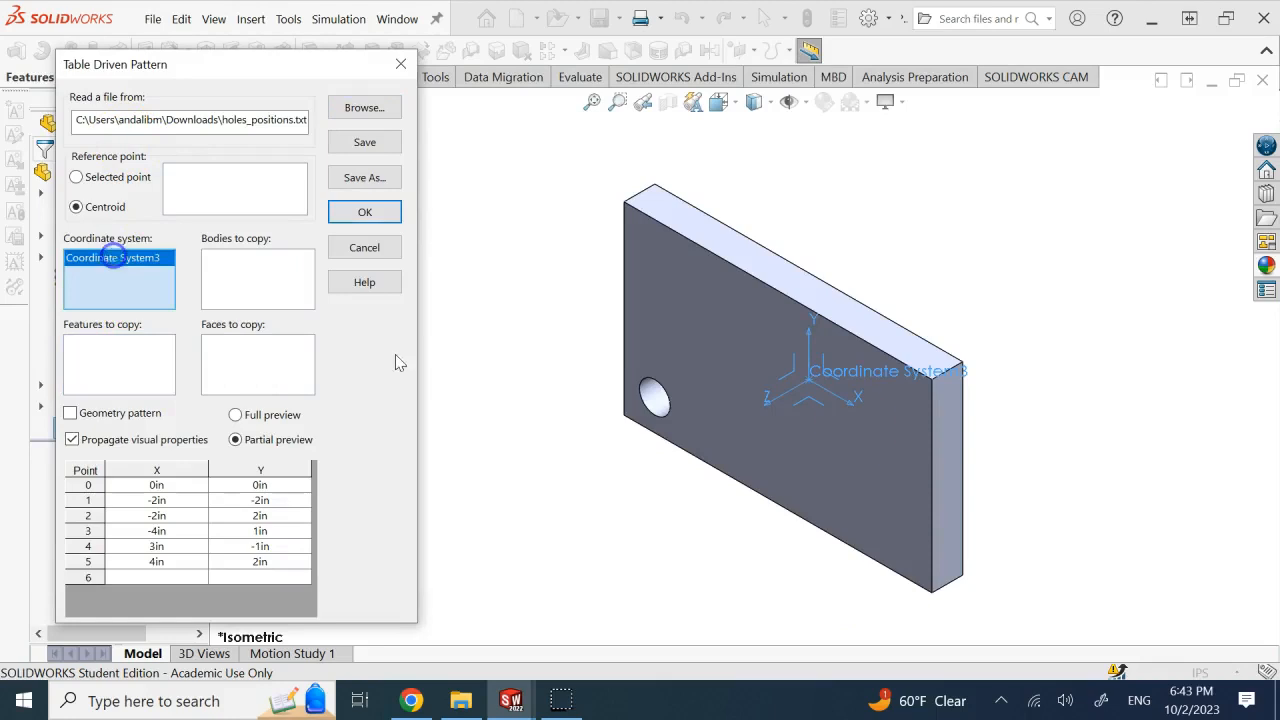
pyautogui.click(841, 380)
pyautogui.click(811, 385)
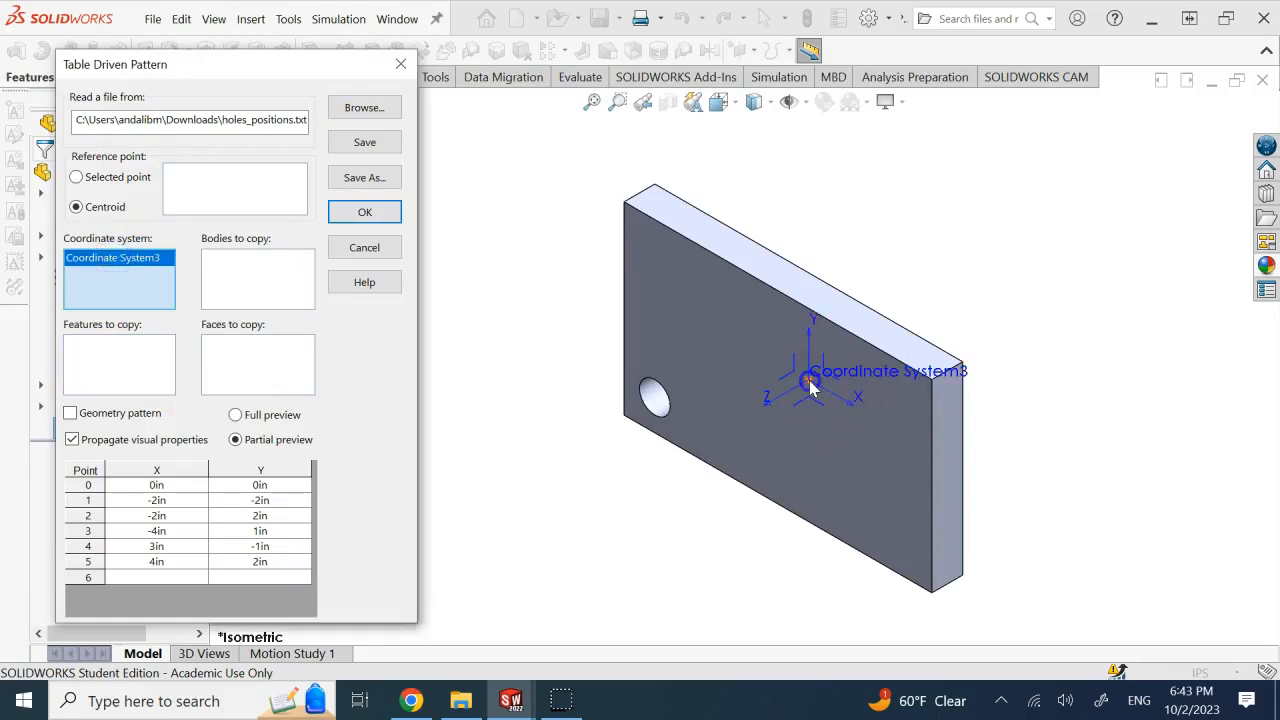
pyautogui.click(132, 375)
pyautogui.click(656, 396)
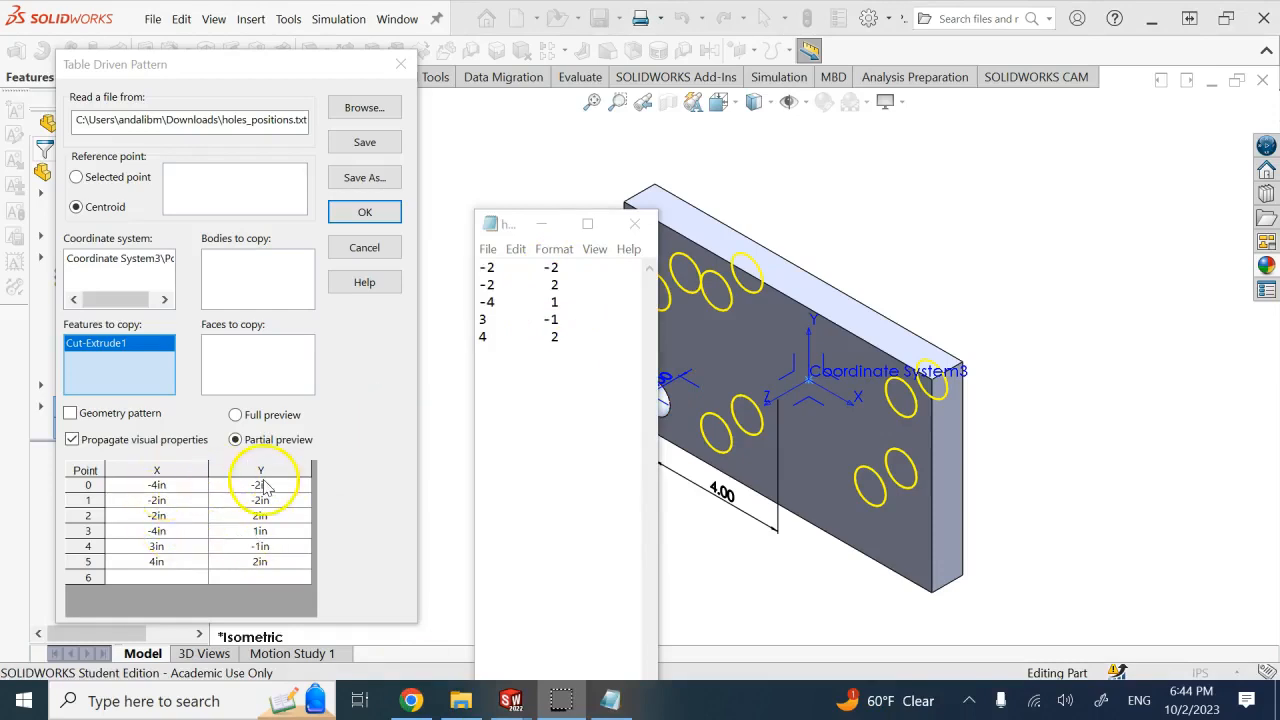
pyautogui.moveTo(768, 246); pyautogui.dragTo(1084, 200)
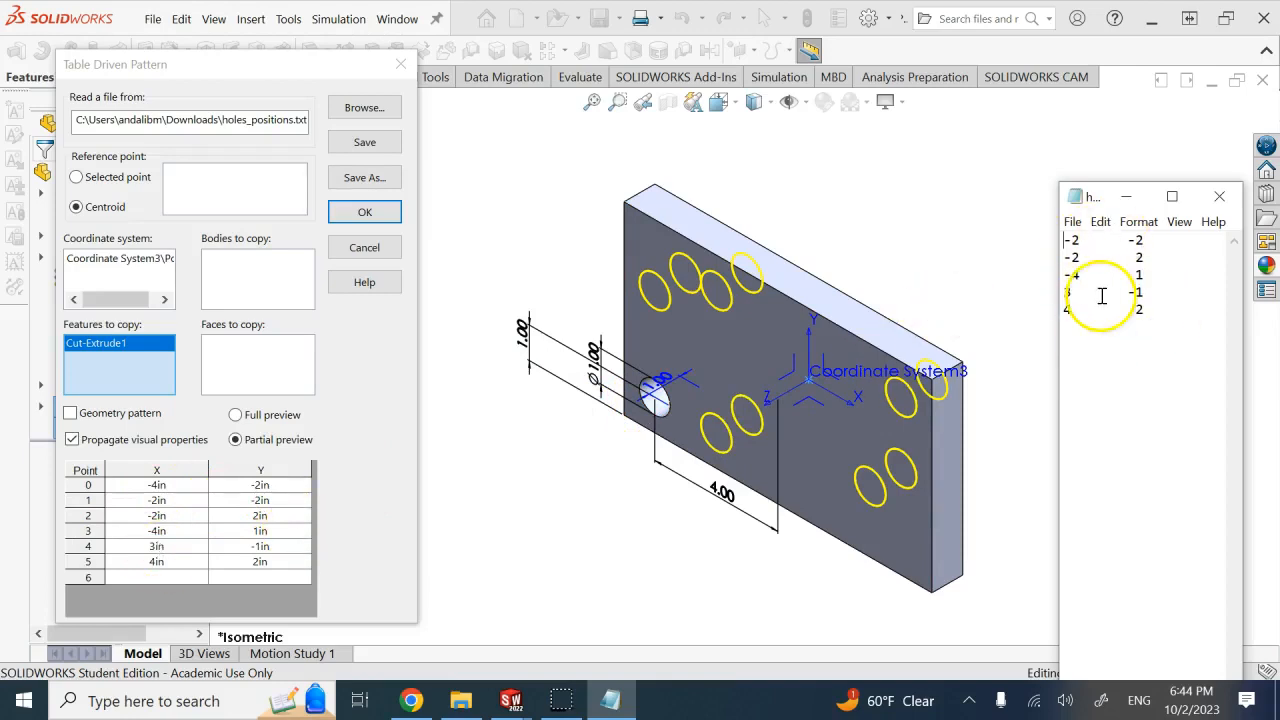
# Step: Close the coordinates text file and create the table driven hole pattern
pyautogui.click(1219, 196)
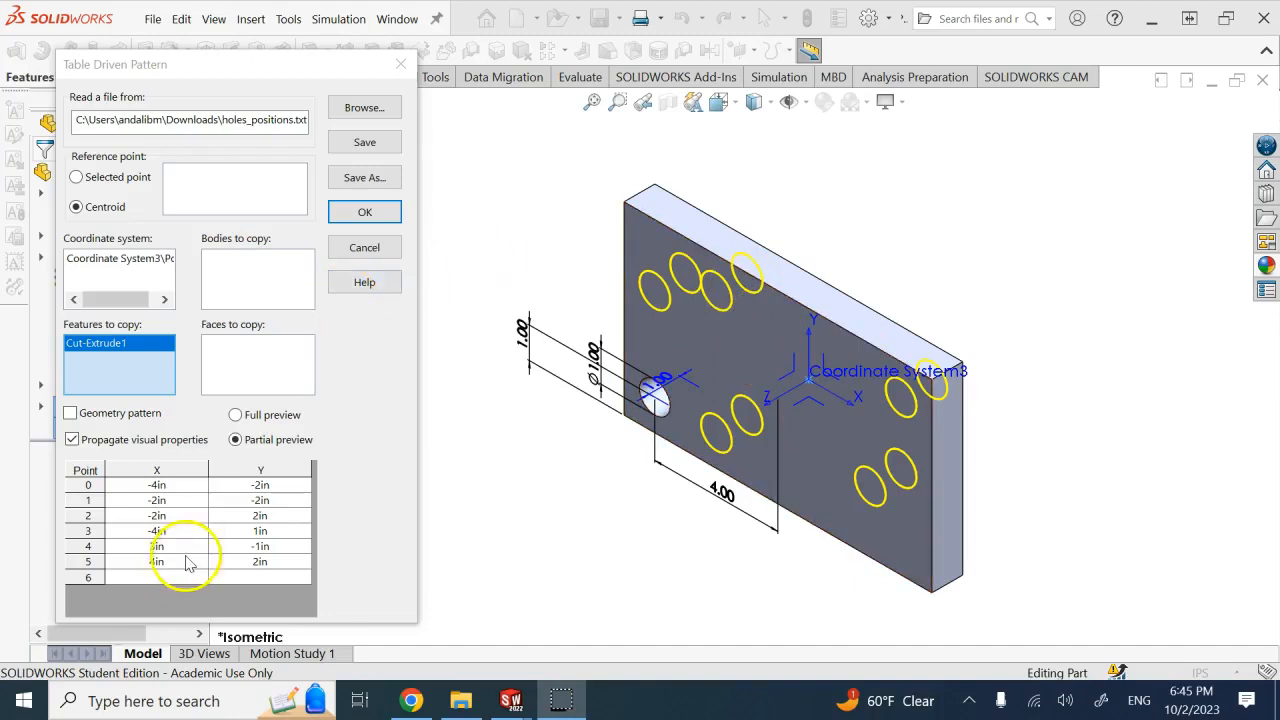
pyautogui.click(362, 214)
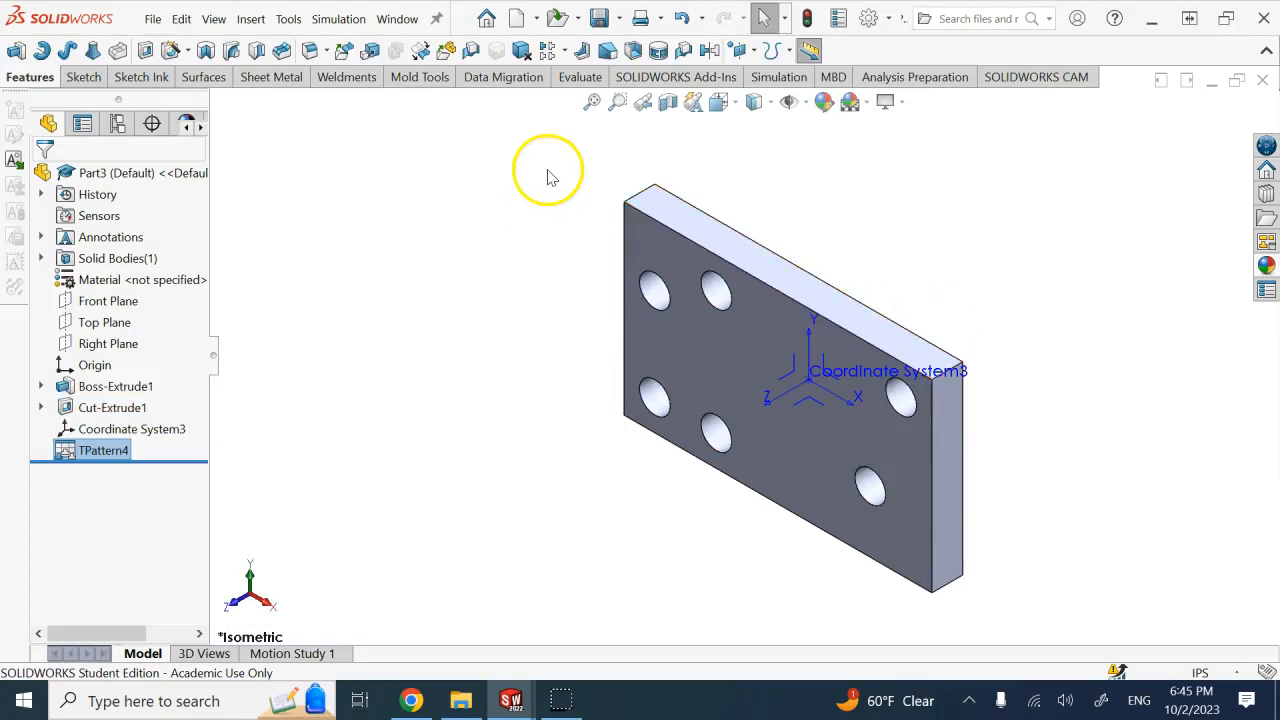
pyautogui.click(564, 51)
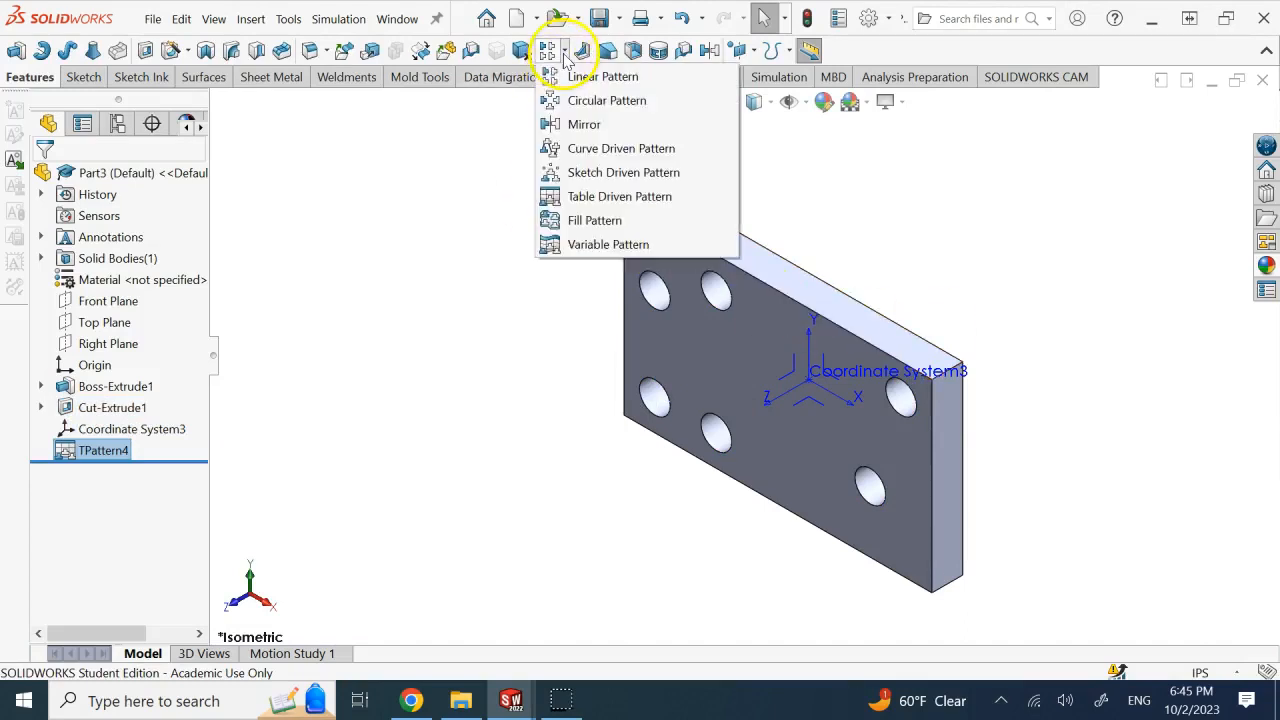
pyautogui.click(388, 24)
pyautogui.click(468, 254)
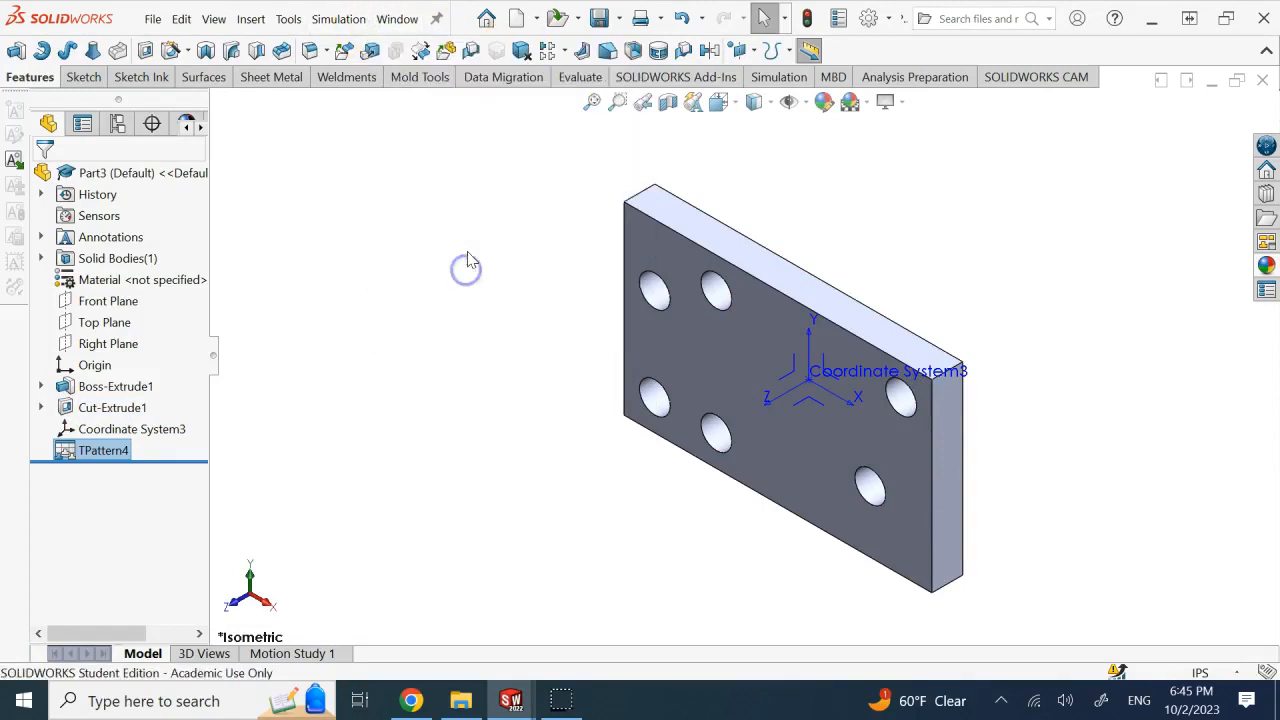
# Step: Switch to the Part4 document and examine the hole pattern on its round plate
pyautogui.click(477, 275)
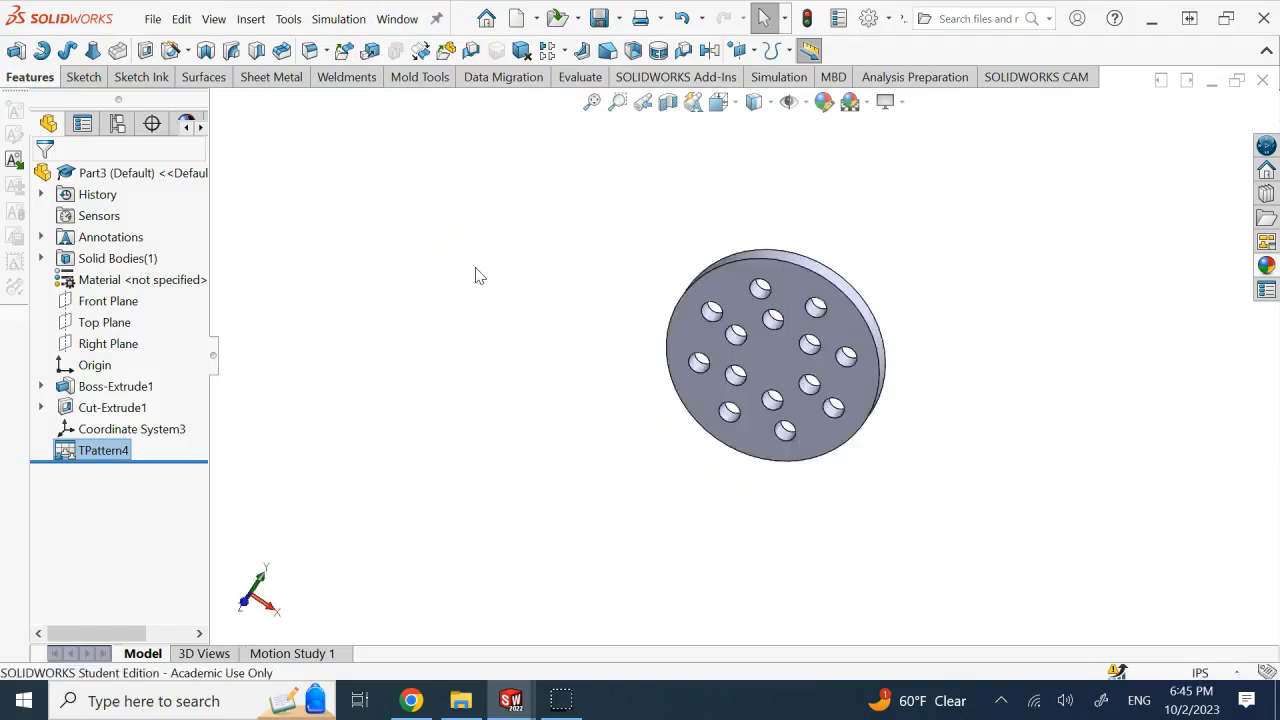
pyautogui.click(1134, 339)
pyautogui.moveTo(1120, 327); pyautogui.dragTo(1121, 327, button='middle')
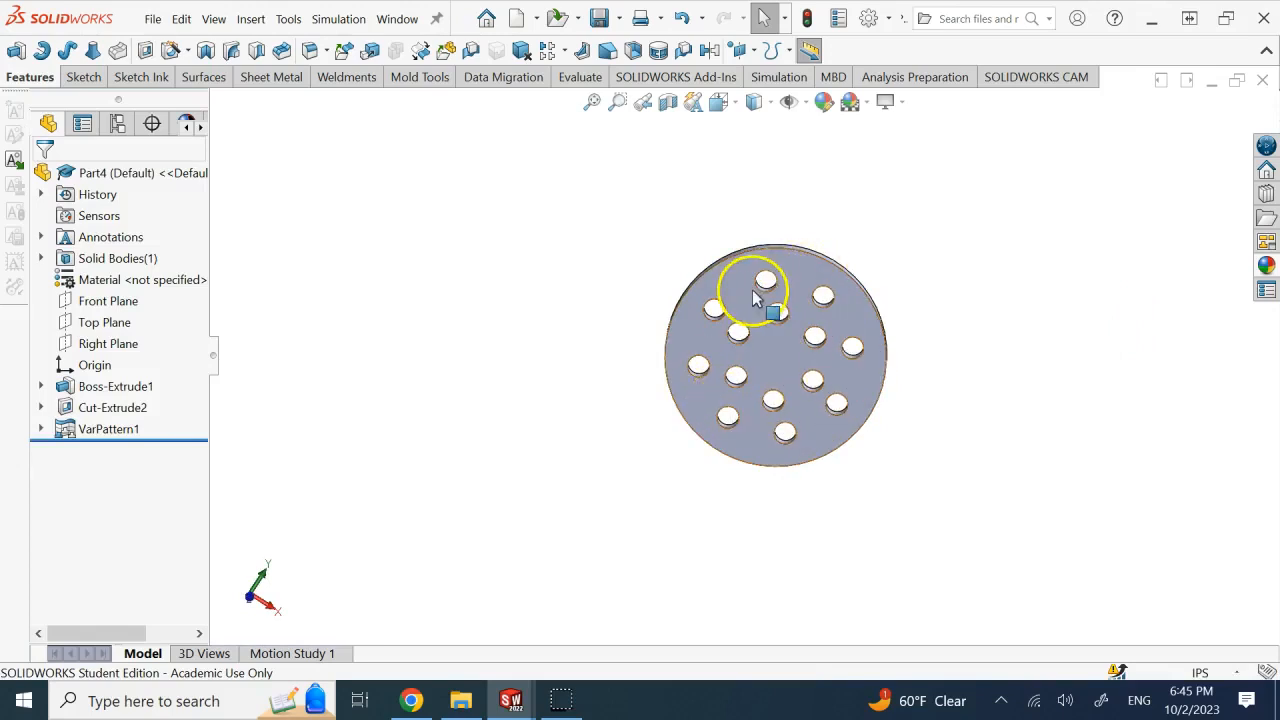
pyautogui.moveTo(766, 294); pyautogui.dragTo(780, 328, button='middle')
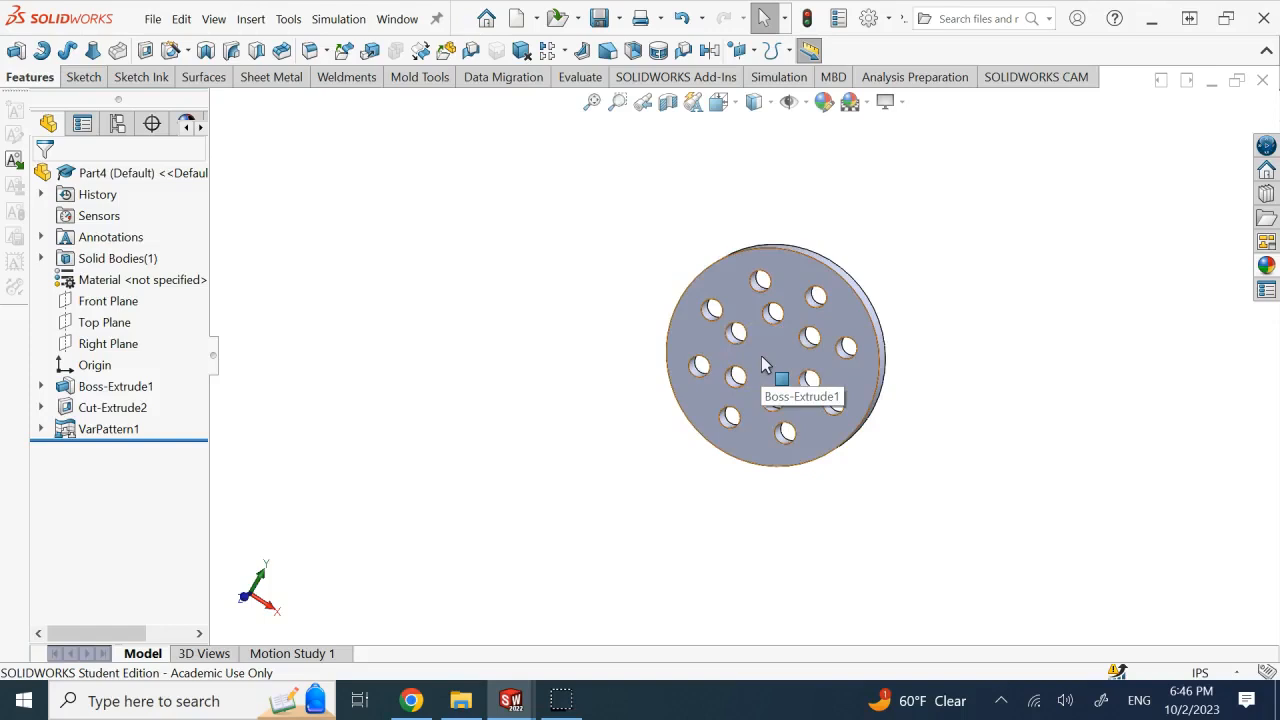
pyautogui.click(968, 308)
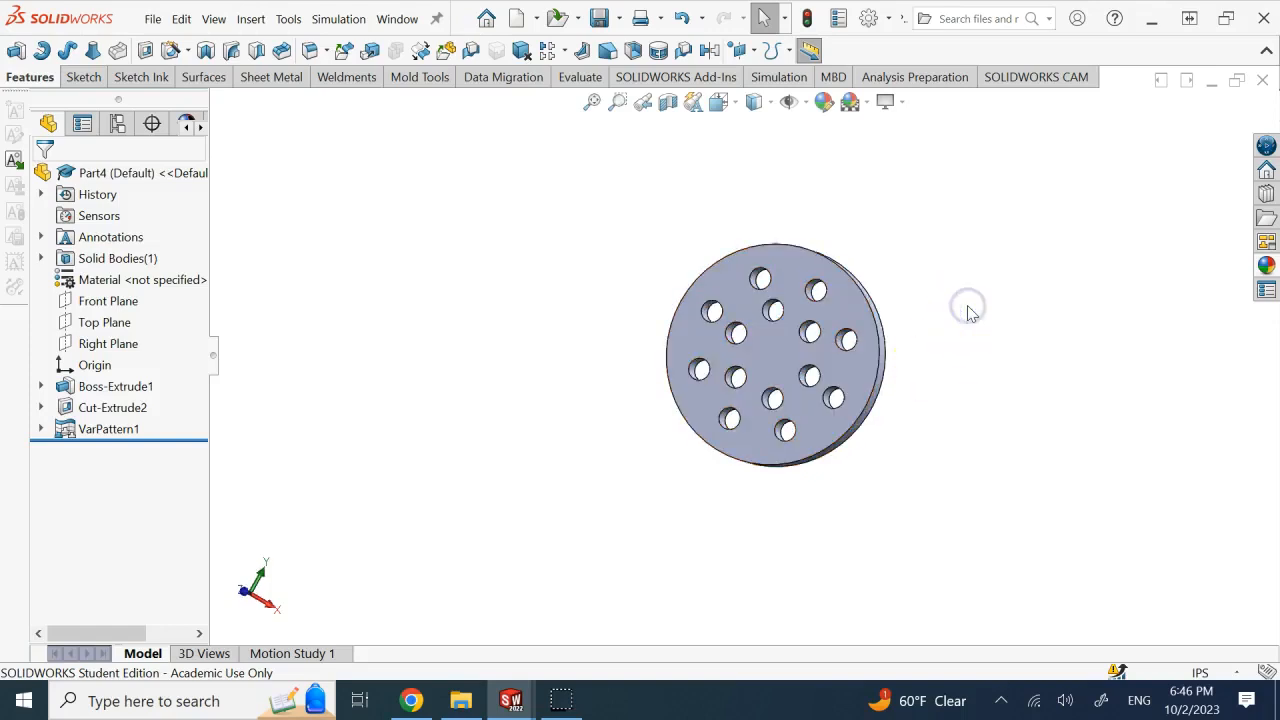
# Step: Delete the variable pattern VarPattern1 and its dependent instances from the round plate
pyautogui.moveTo(127, 434)
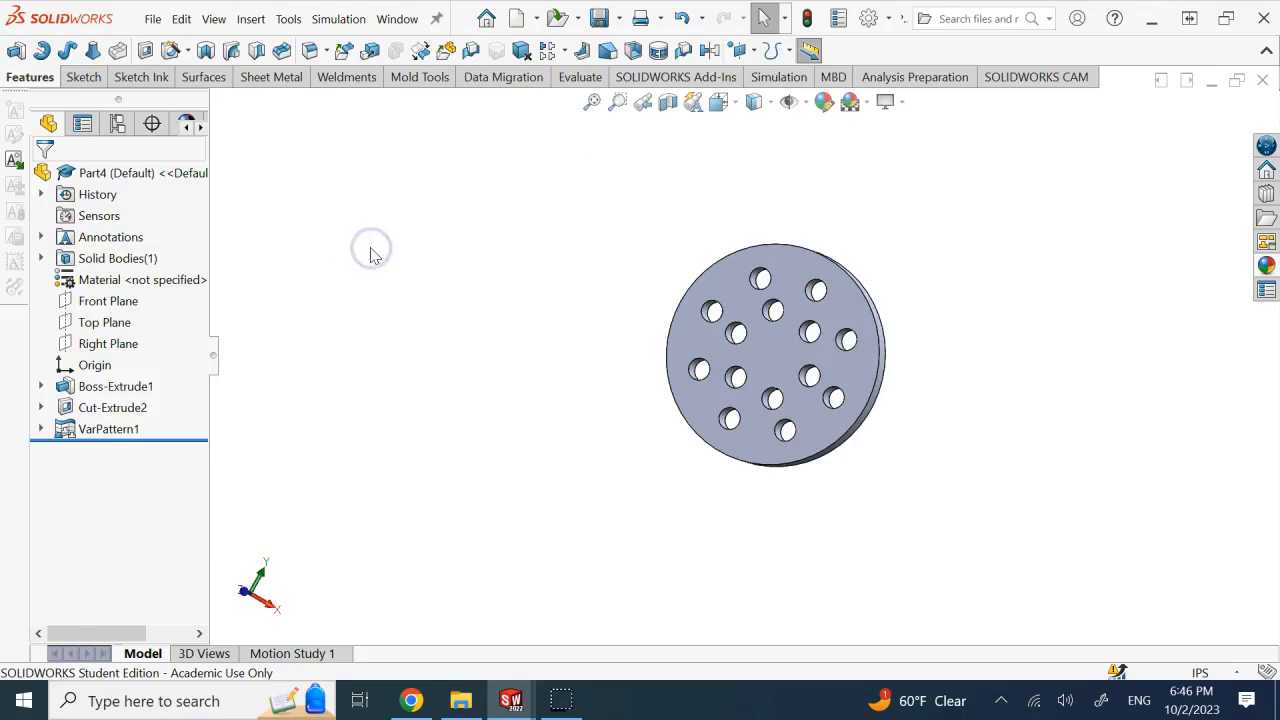
pyautogui.click(96, 432)
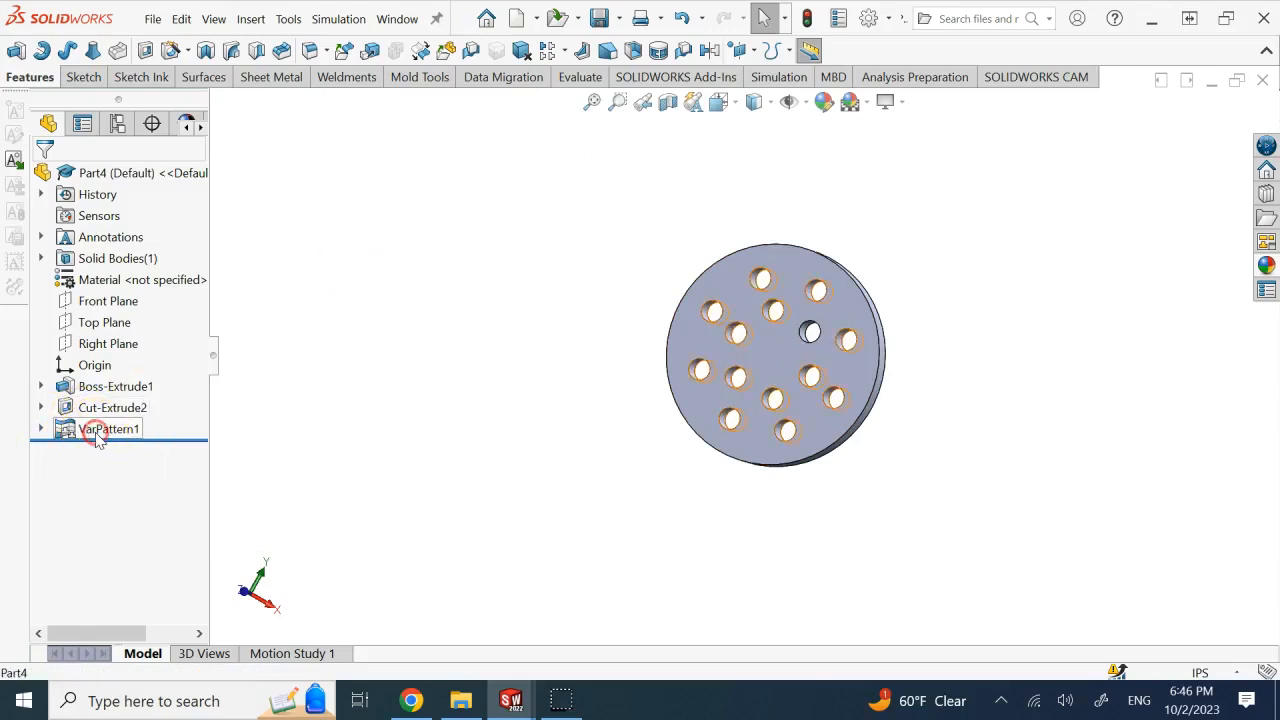
pyautogui.rightClick(97, 435)
pyautogui.click(152, 414)
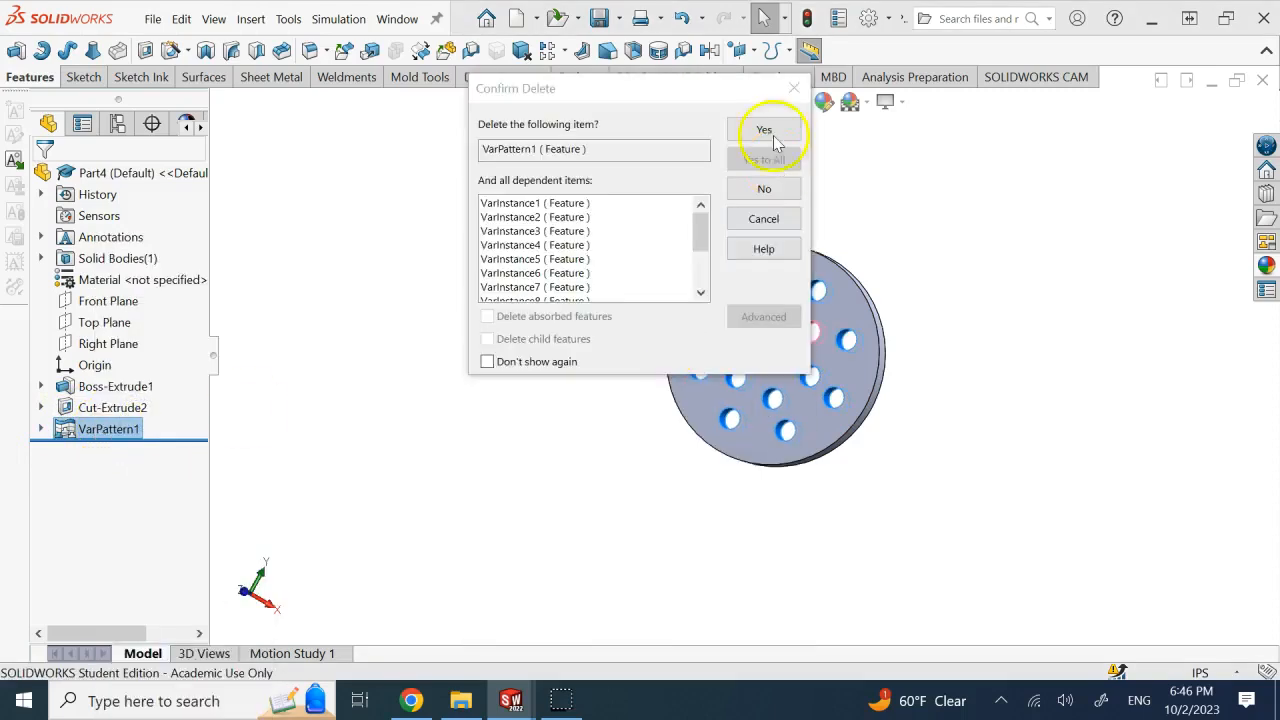
pyautogui.click(764, 129)
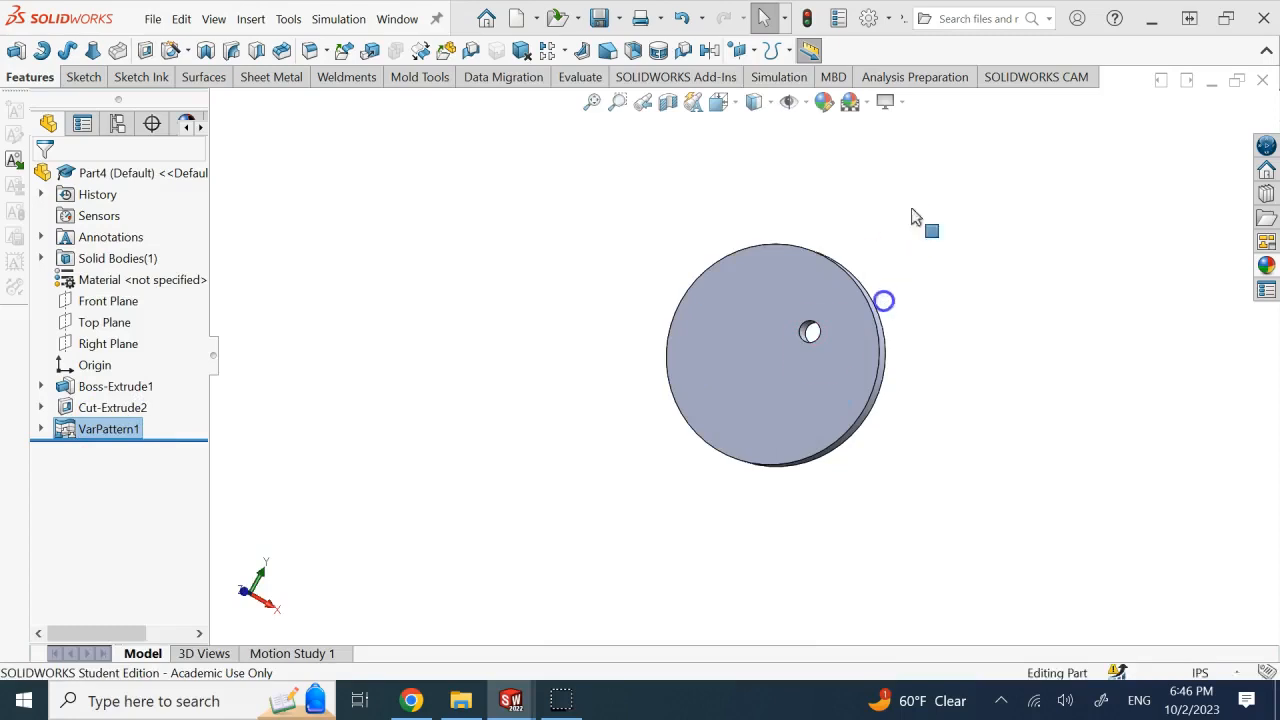
# Step: Show the dimensions of the seed hole Cut-Extrude2 and turn the disc to the front view
pyautogui.click(820, 343)
pyautogui.scroll(-1, 822, 345)
pyautogui.press('Left')
pyautogui.press('Left')
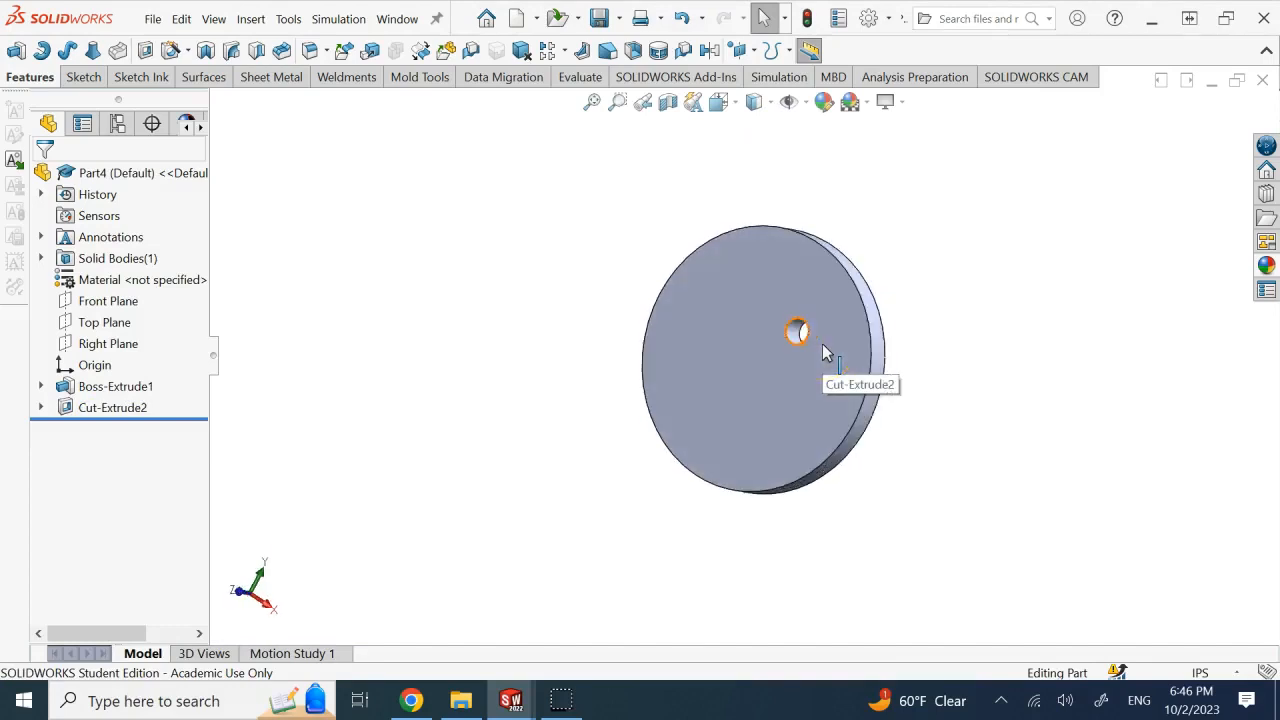
pyautogui.click(92, 409)
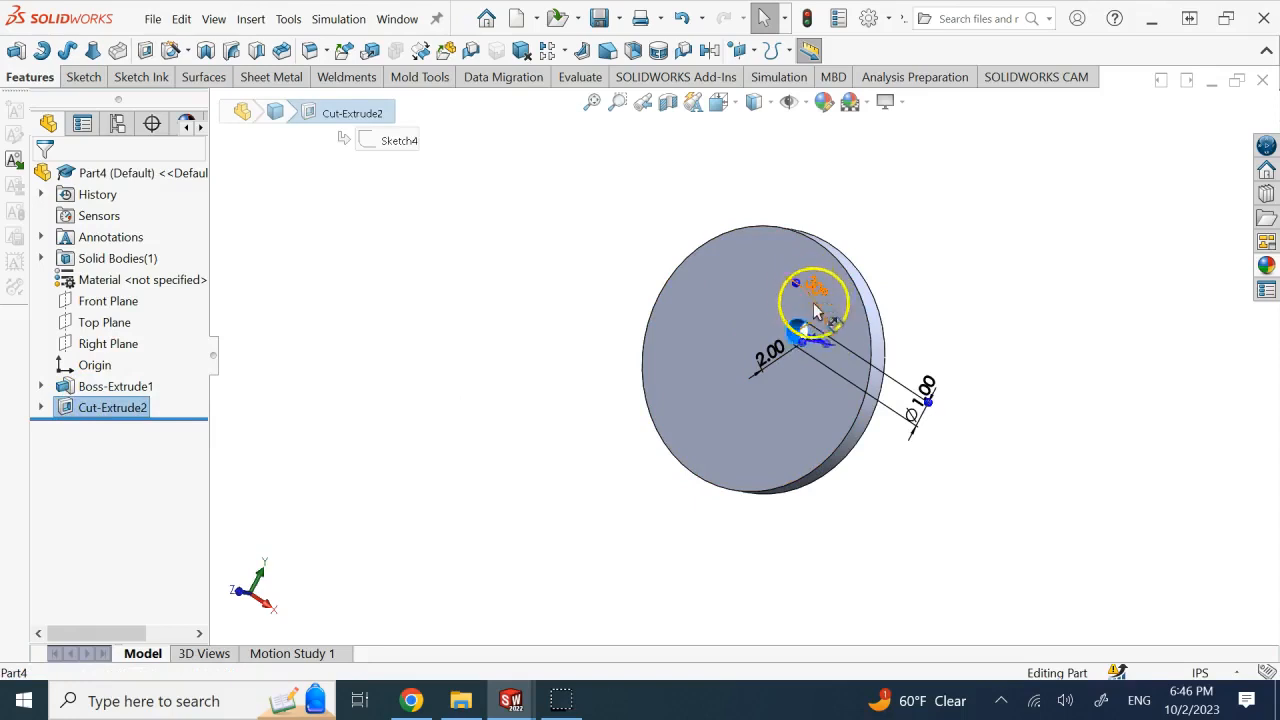
pyautogui.press('space')
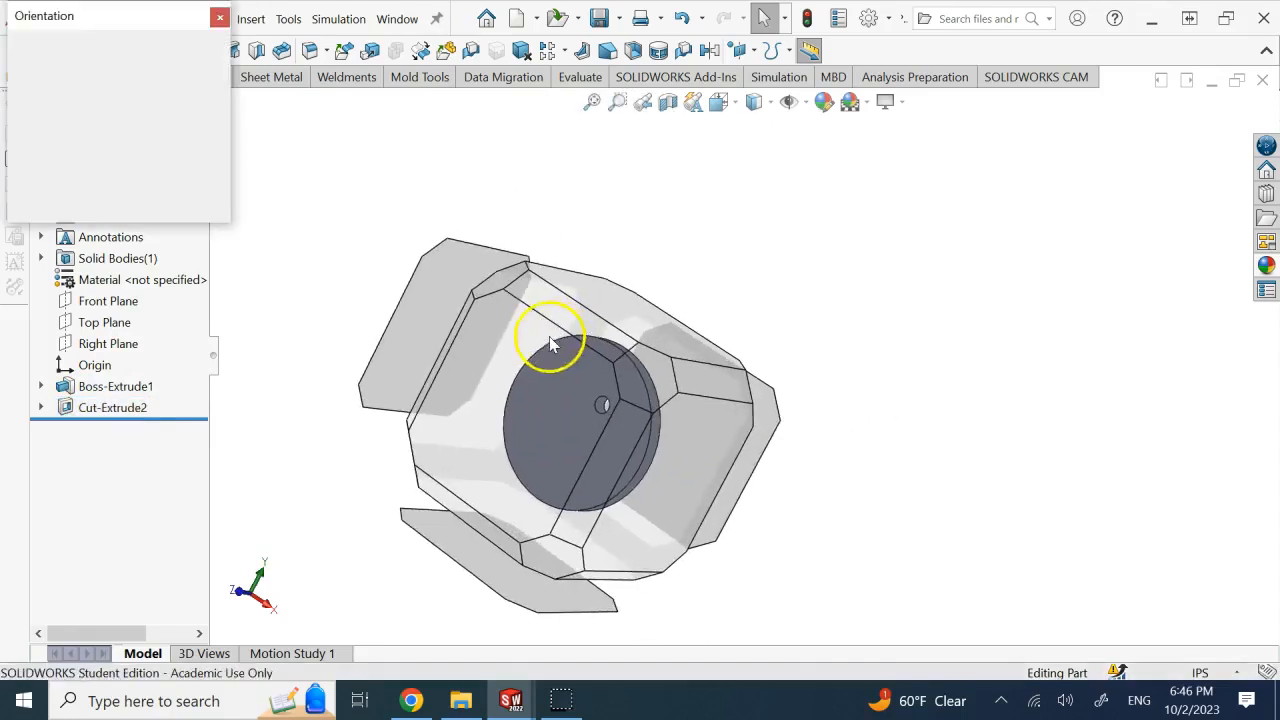
pyautogui.click(517, 343)
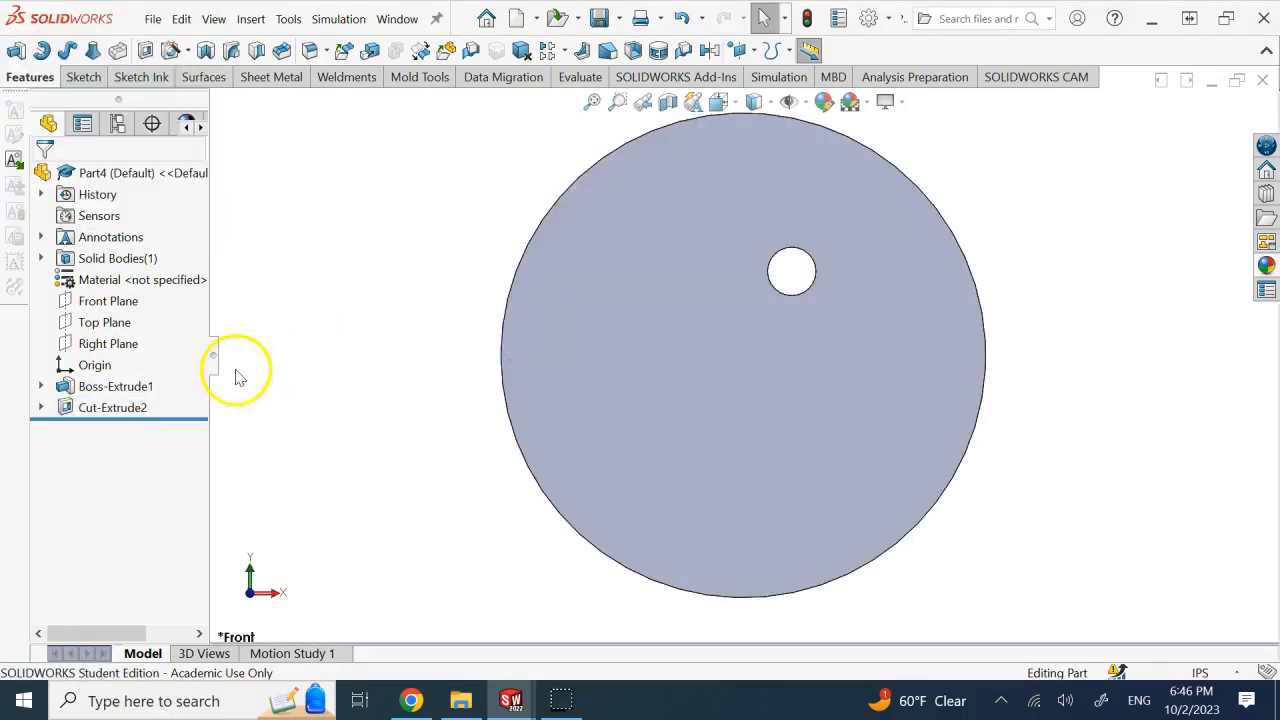
# Step: Examine the angle, centre distance and diameter dimensions in the seed hole's sketch, and return to the isometric view
pyautogui.click(40, 408)
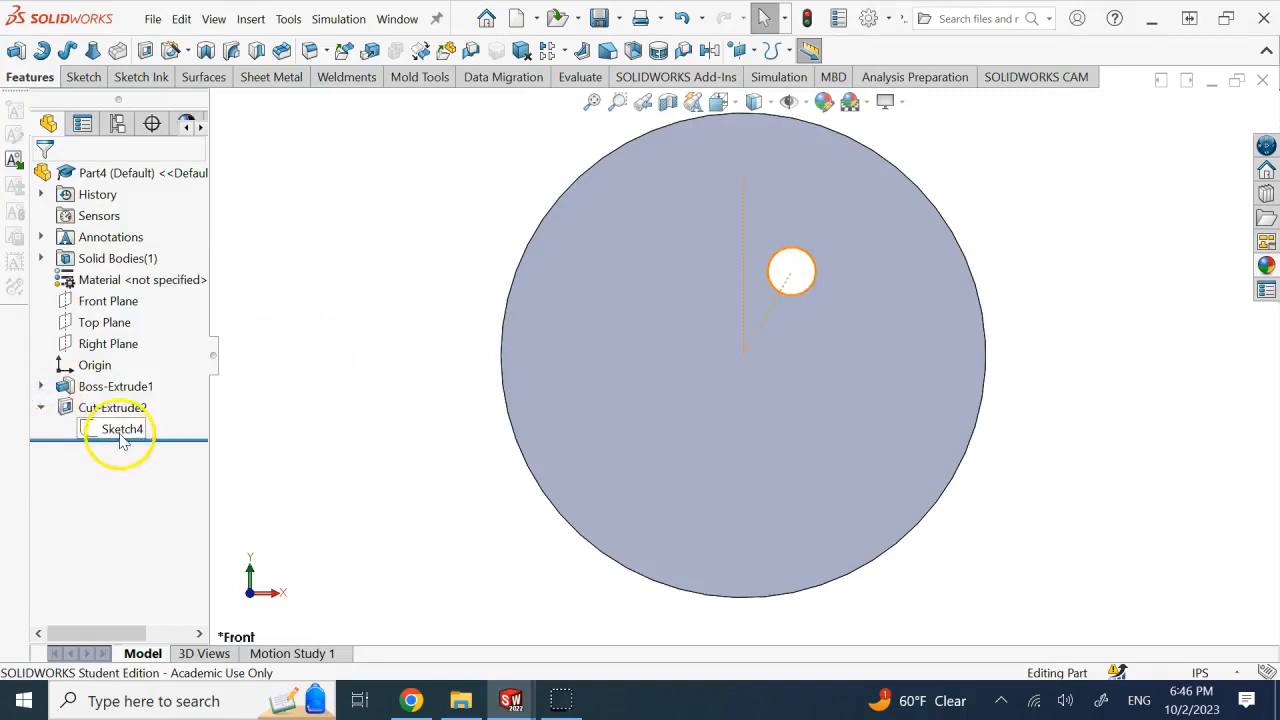
pyautogui.click(120, 430)
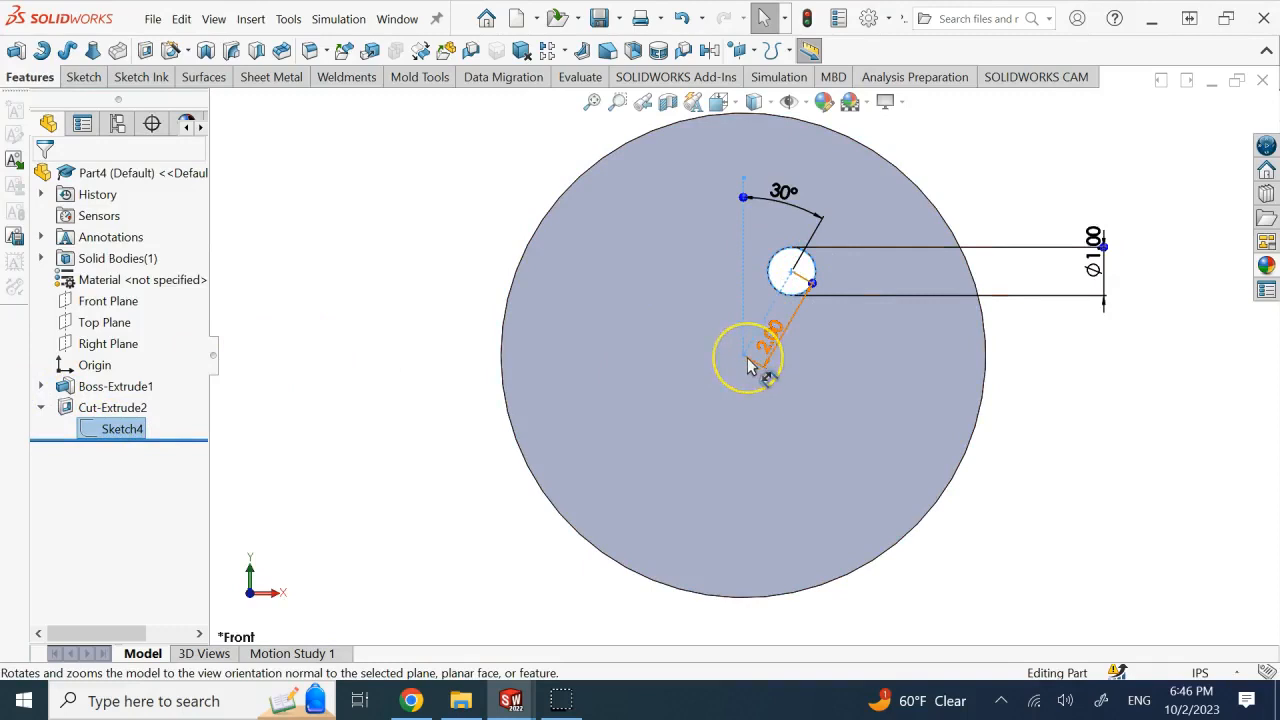
pyautogui.click(797, 205)
pyautogui.click(777, 337)
pyautogui.click(785, 347)
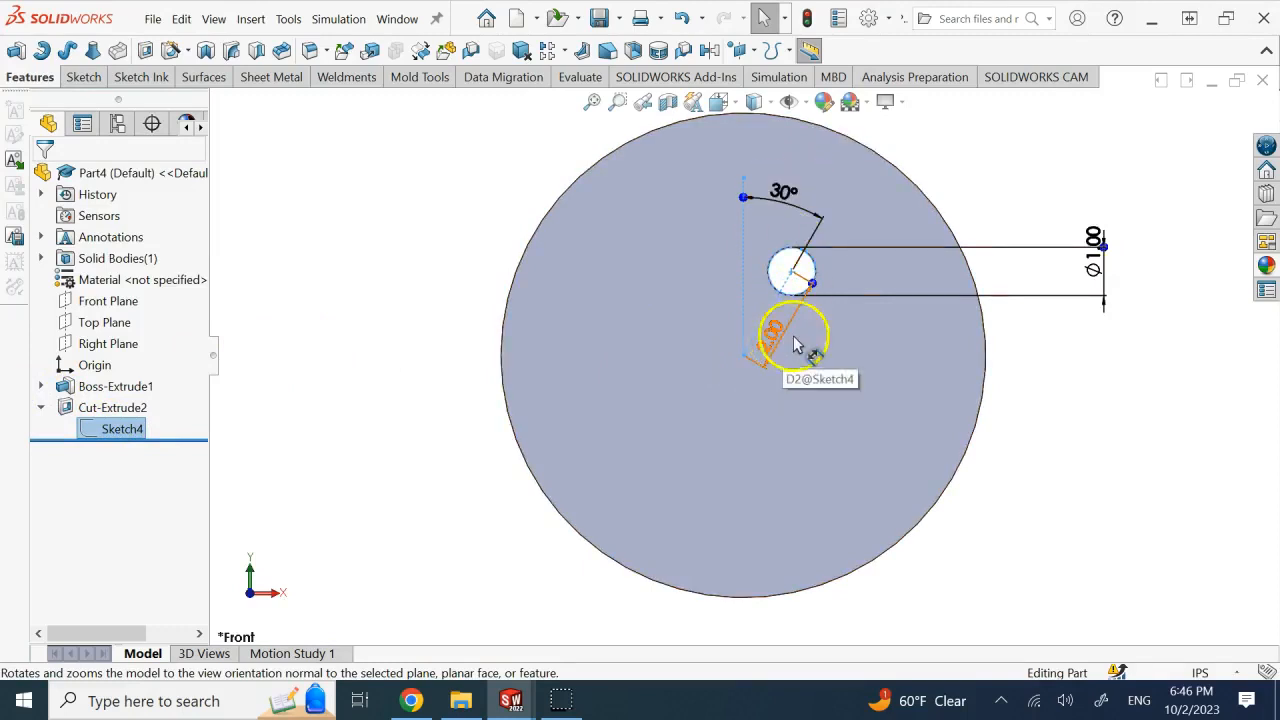
pyautogui.click(1094, 293)
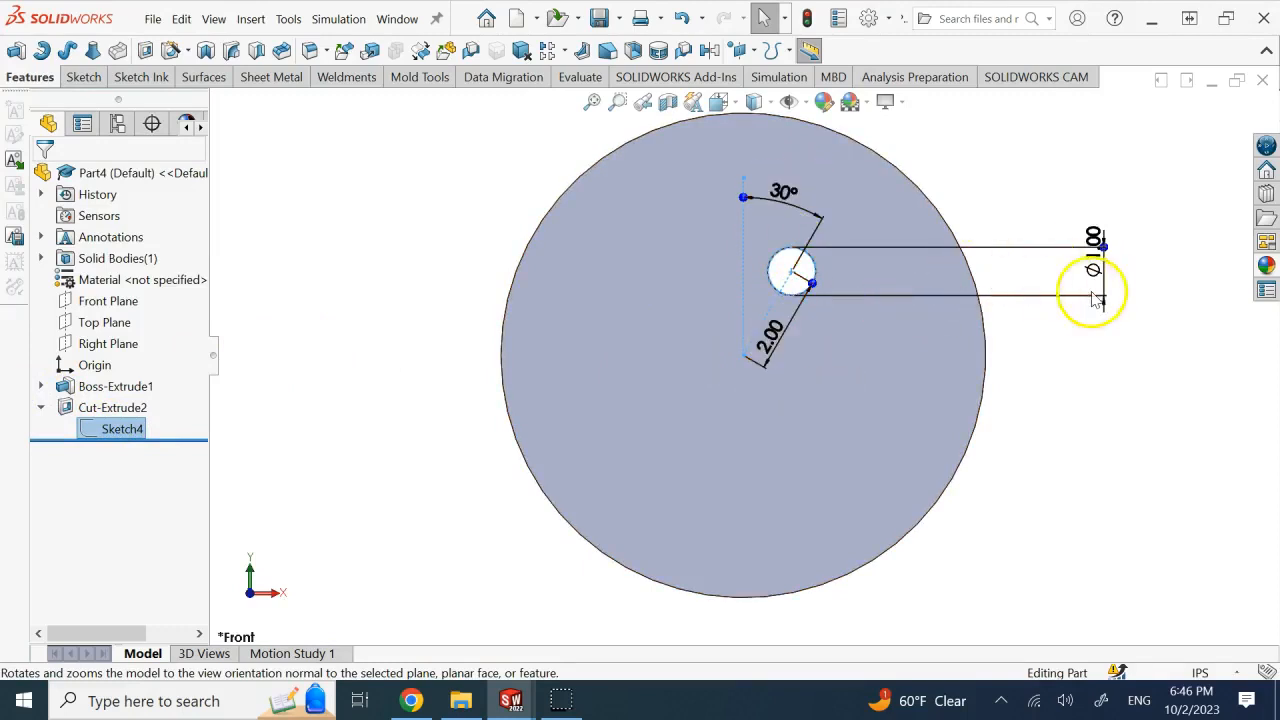
pyautogui.click(1085, 344)
pyautogui.hotkey('ctrl', '7')
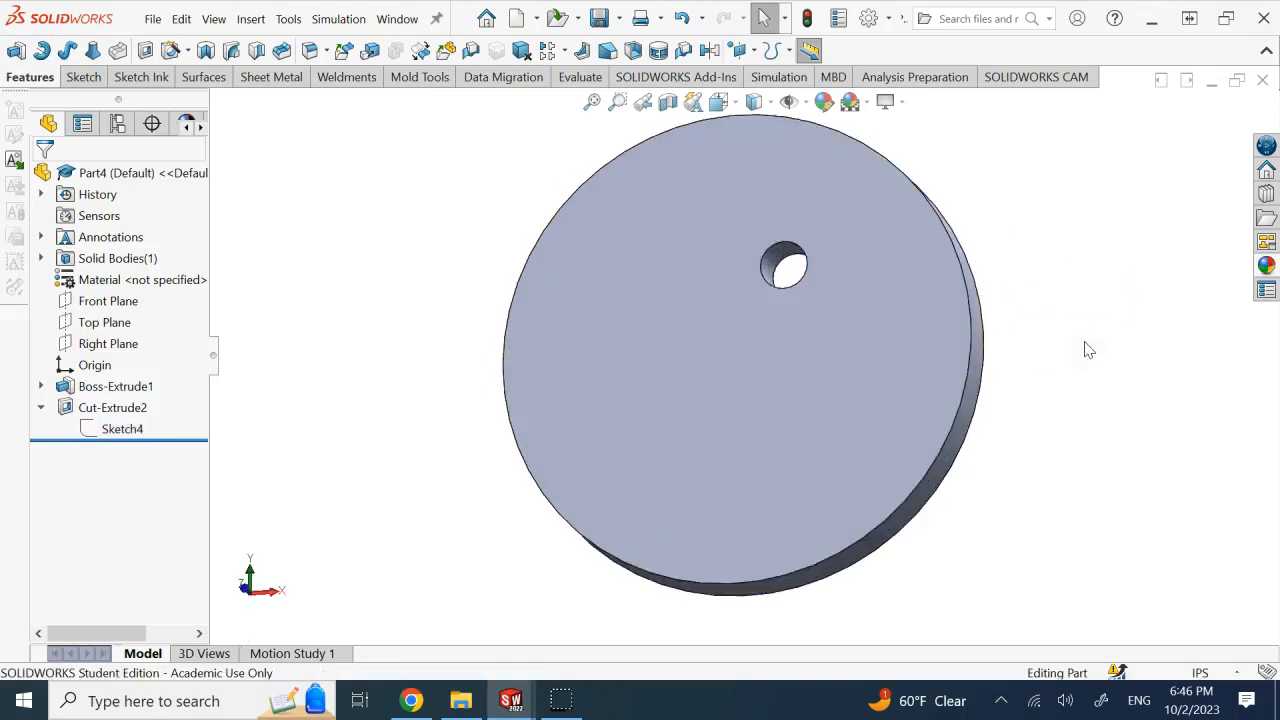
# Step: Start a Variable Pattern with Cut-Extrude2 as the feature to pattern and create its pattern table
pyautogui.click(564, 50)
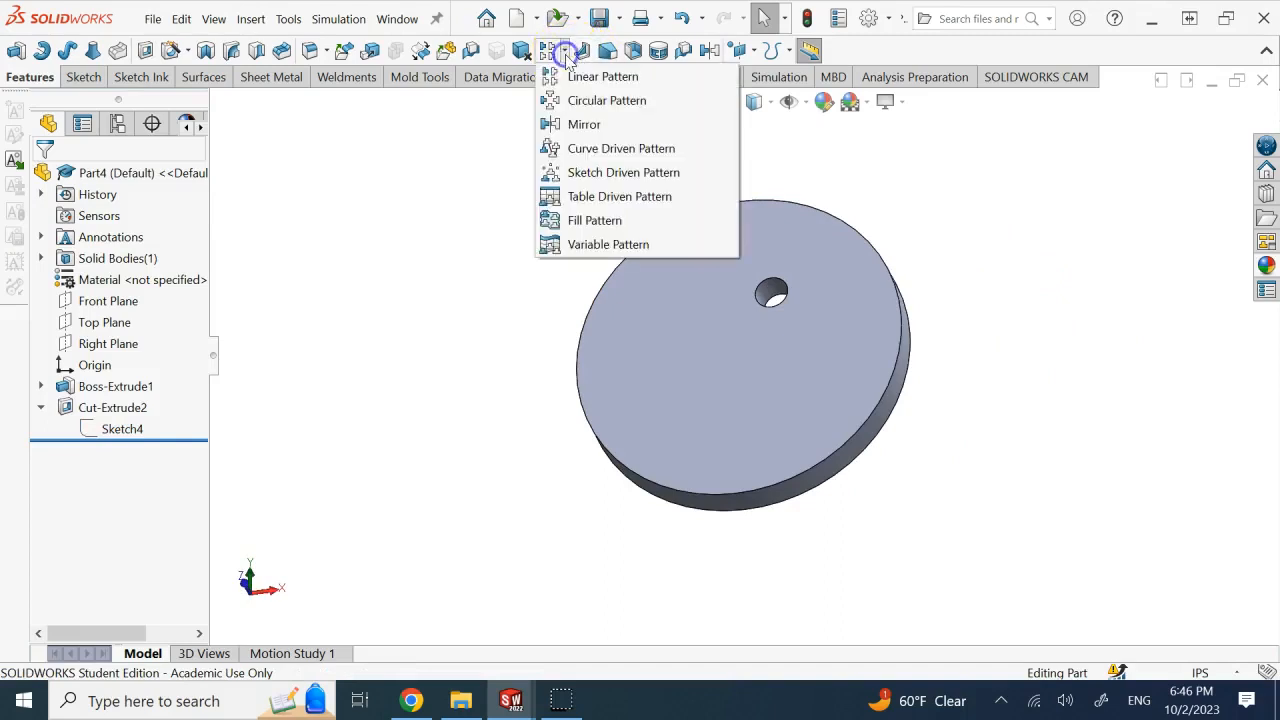
pyautogui.click(629, 246)
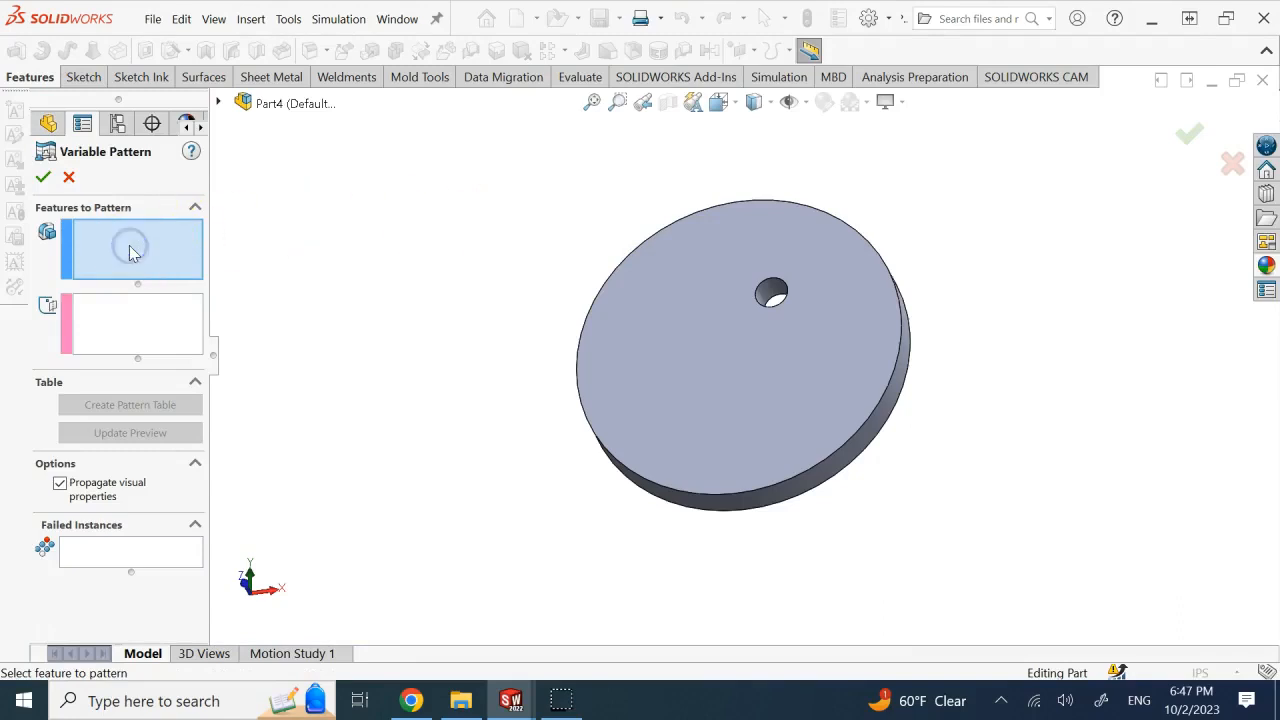
pyautogui.click(770, 293)
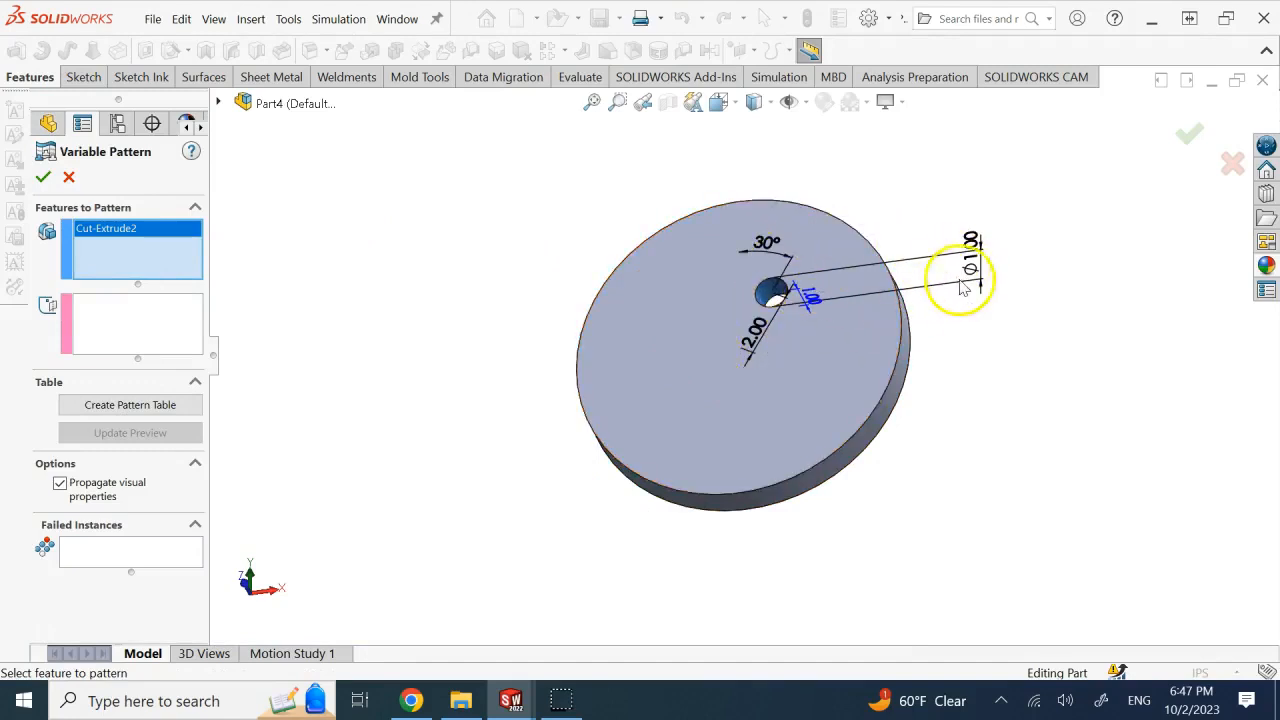
pyautogui.click(110, 405)
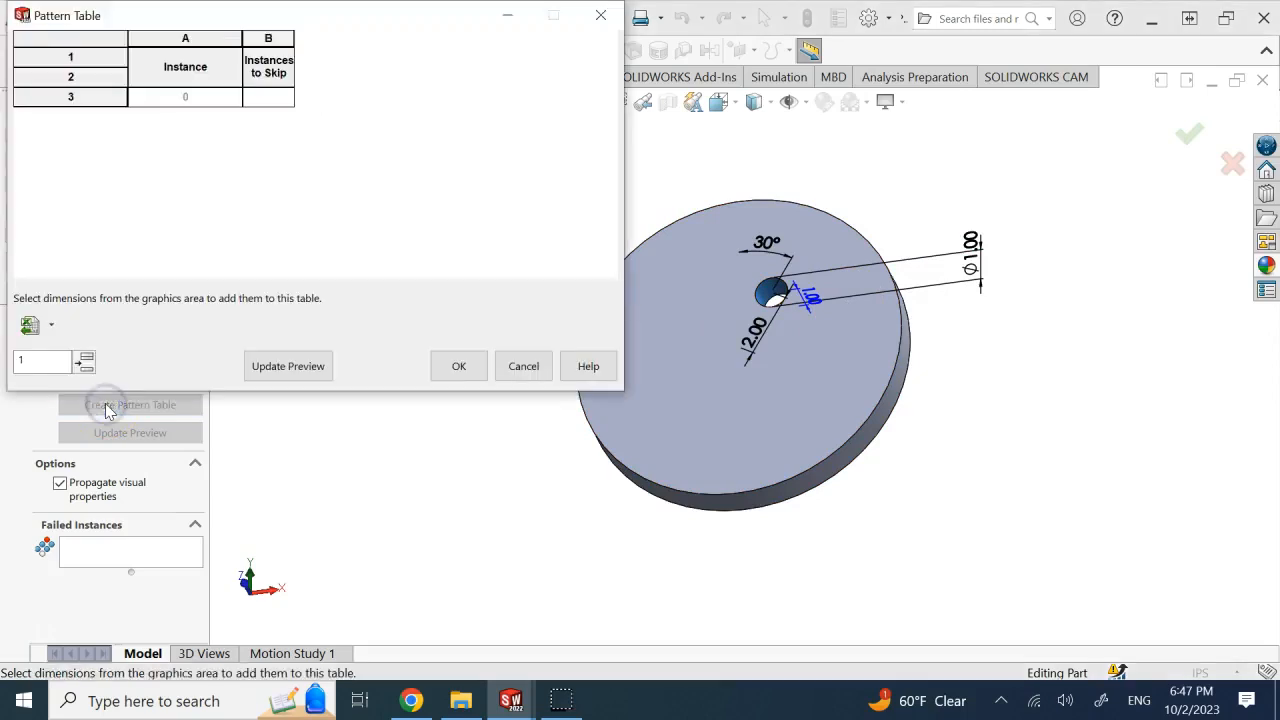
# Step: Move the pattern table clear of the hole dimensions and add 14 instances to it
pyautogui.moveTo(382, 17); pyautogui.dragTo(423, 89)
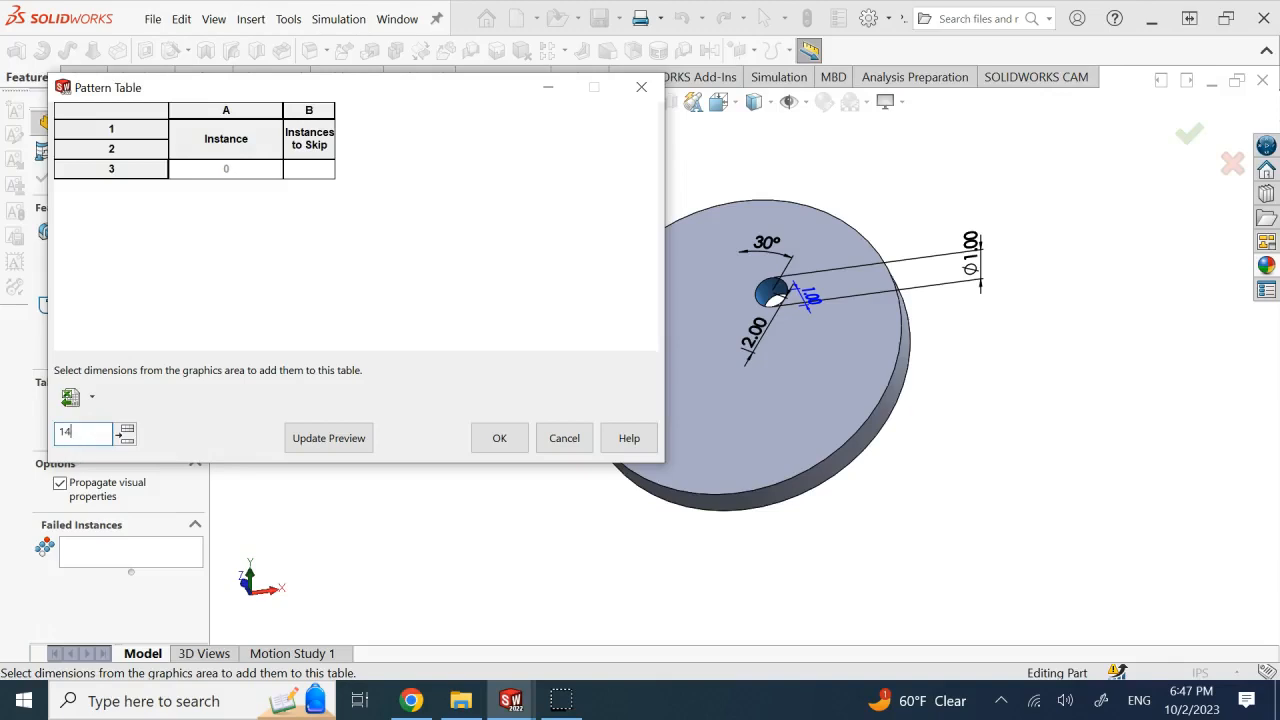
pyautogui.press('Return')
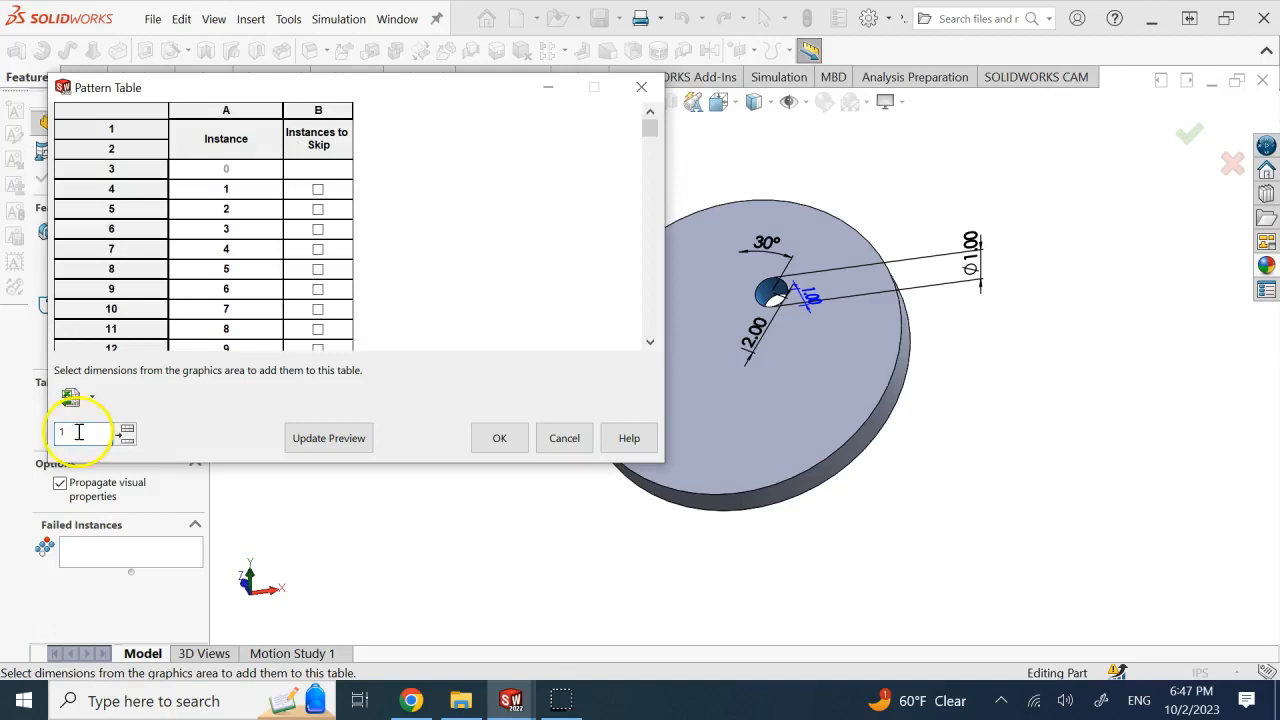
pyautogui.scroll(-2, 337, 230)
pyautogui.scroll(2, 315, 262)
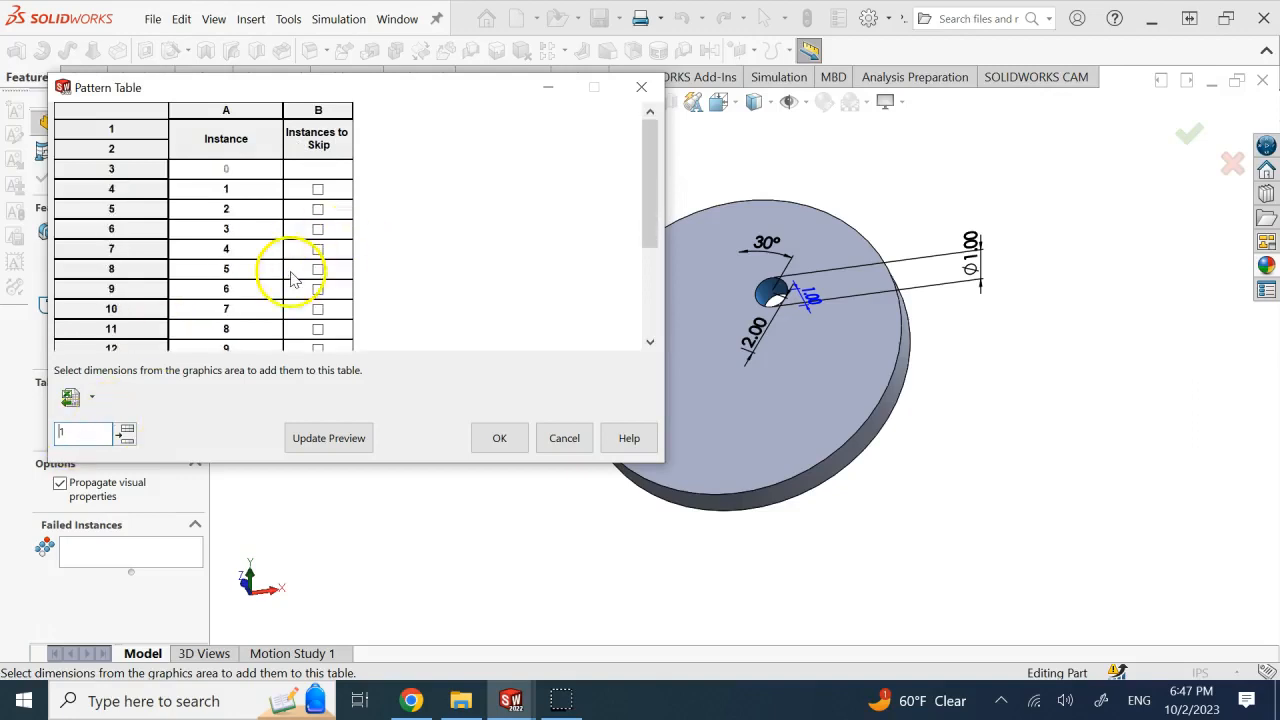
pyautogui.scroll(-2, 177, 223)
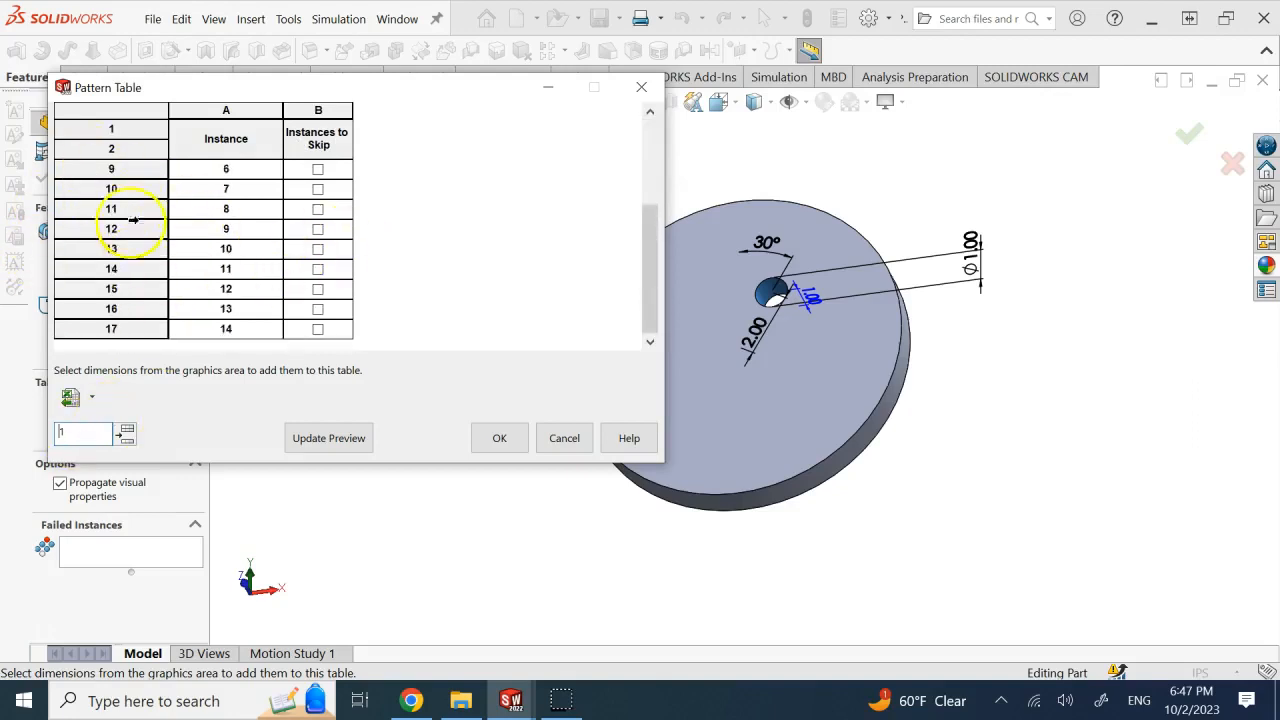
pyautogui.scroll(2, 120, 284)
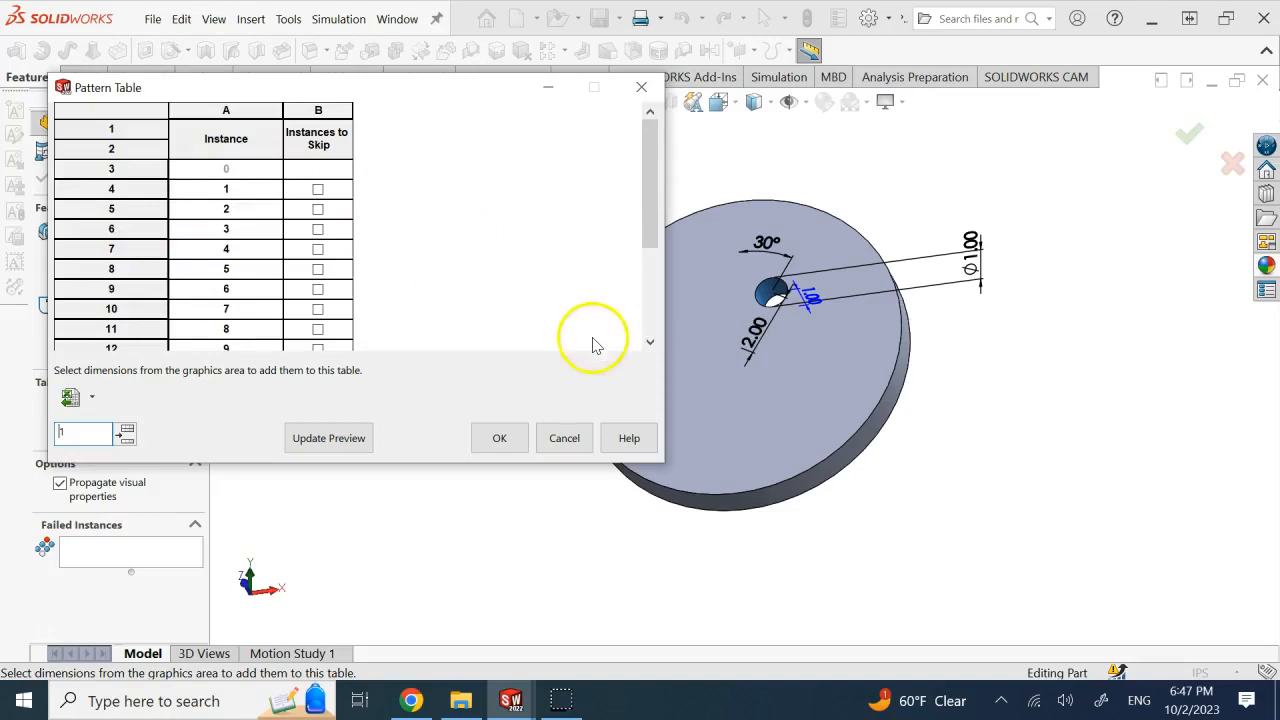
# Step: Add the seed hole's centre distance, angle and diameter dimensions to the pattern table as variable columns
pyautogui.click(748, 348)
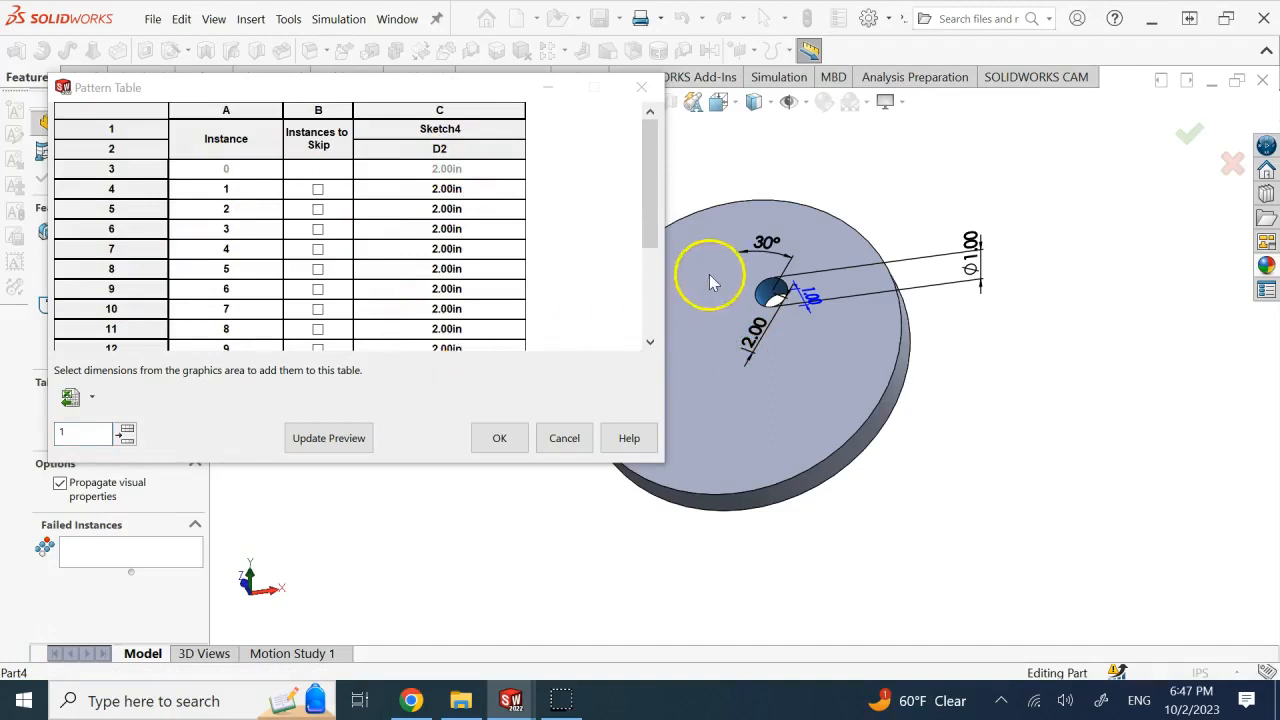
pyautogui.click(752, 255)
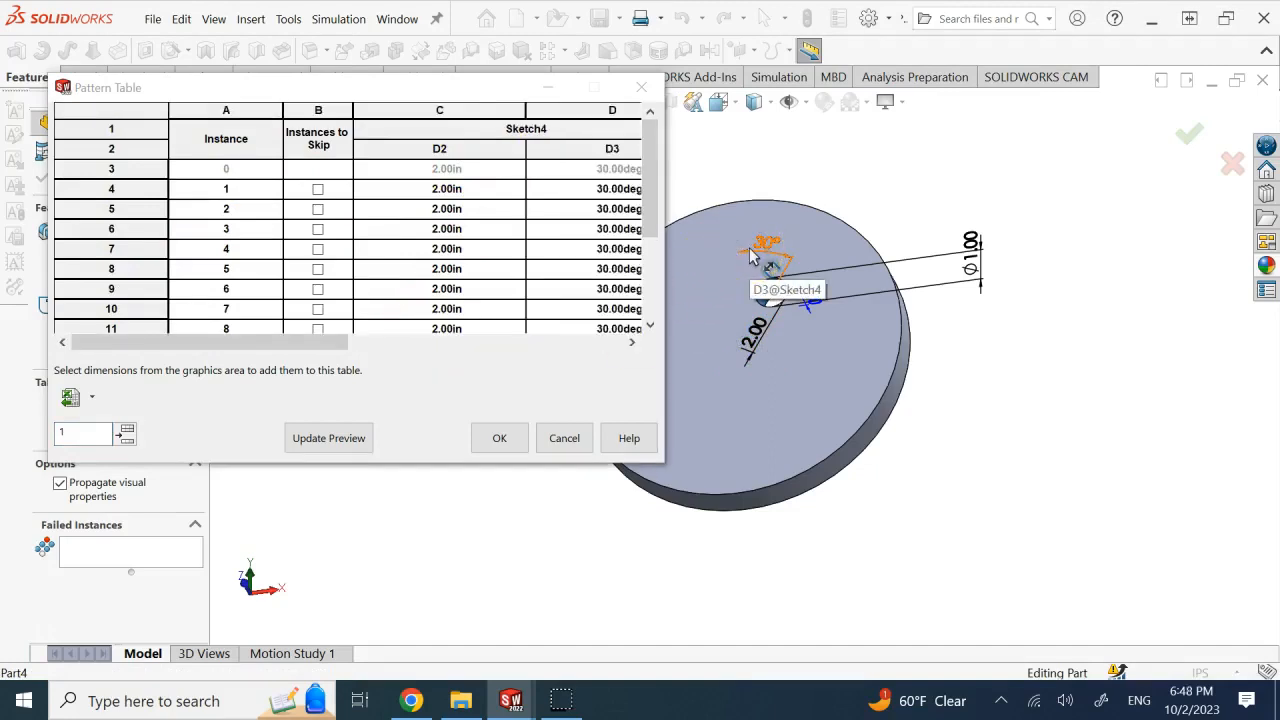
pyautogui.moveTo(340, 342); pyautogui.dragTo(452, 349)
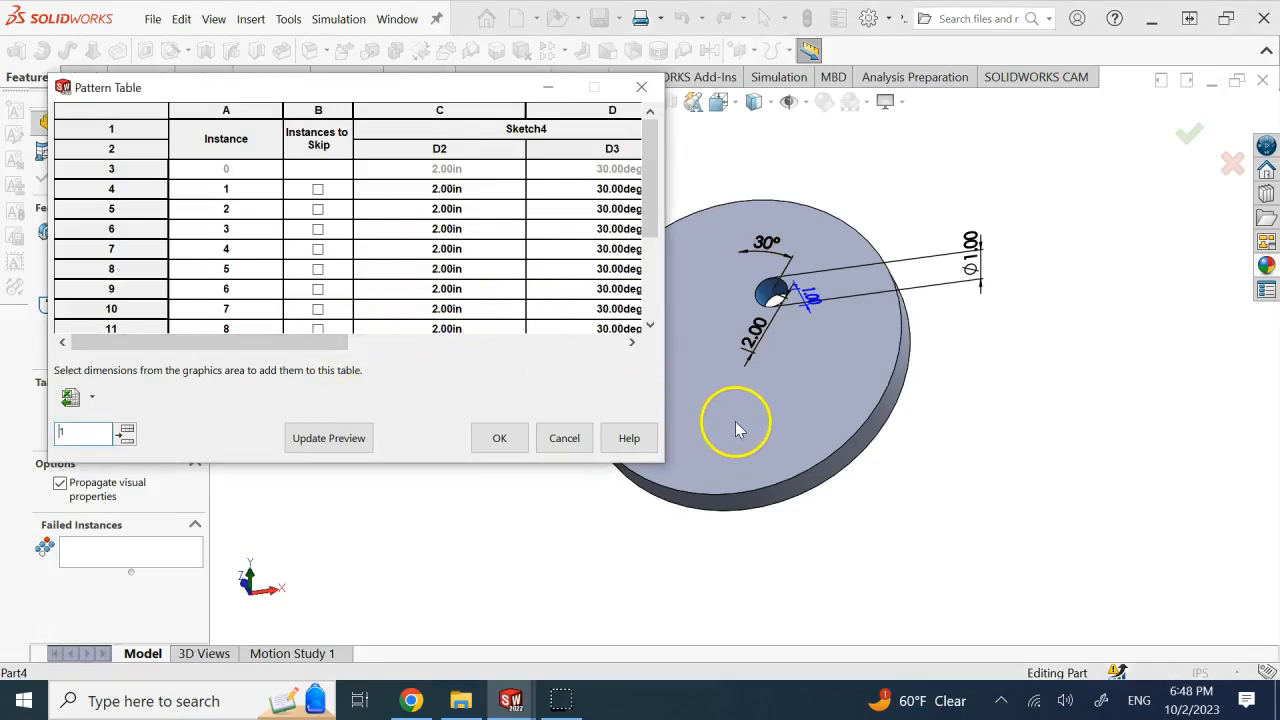
pyautogui.click(969, 247)
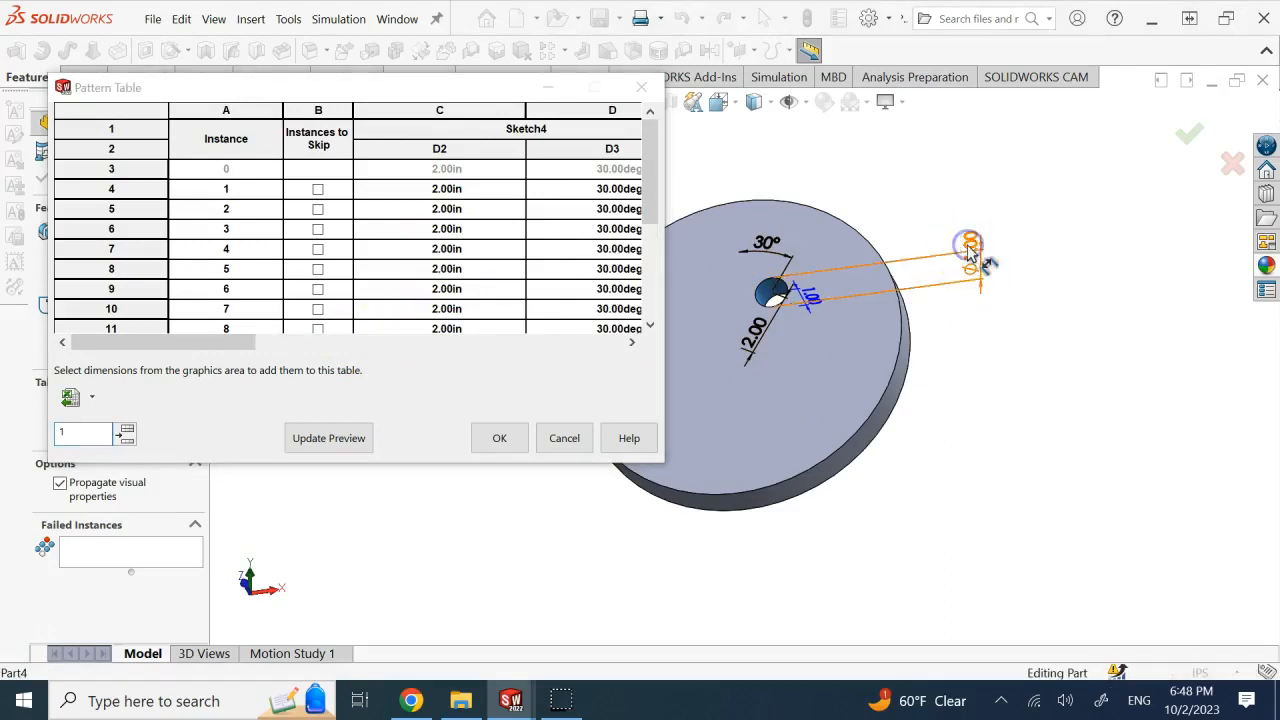
pyautogui.click(606, 341)
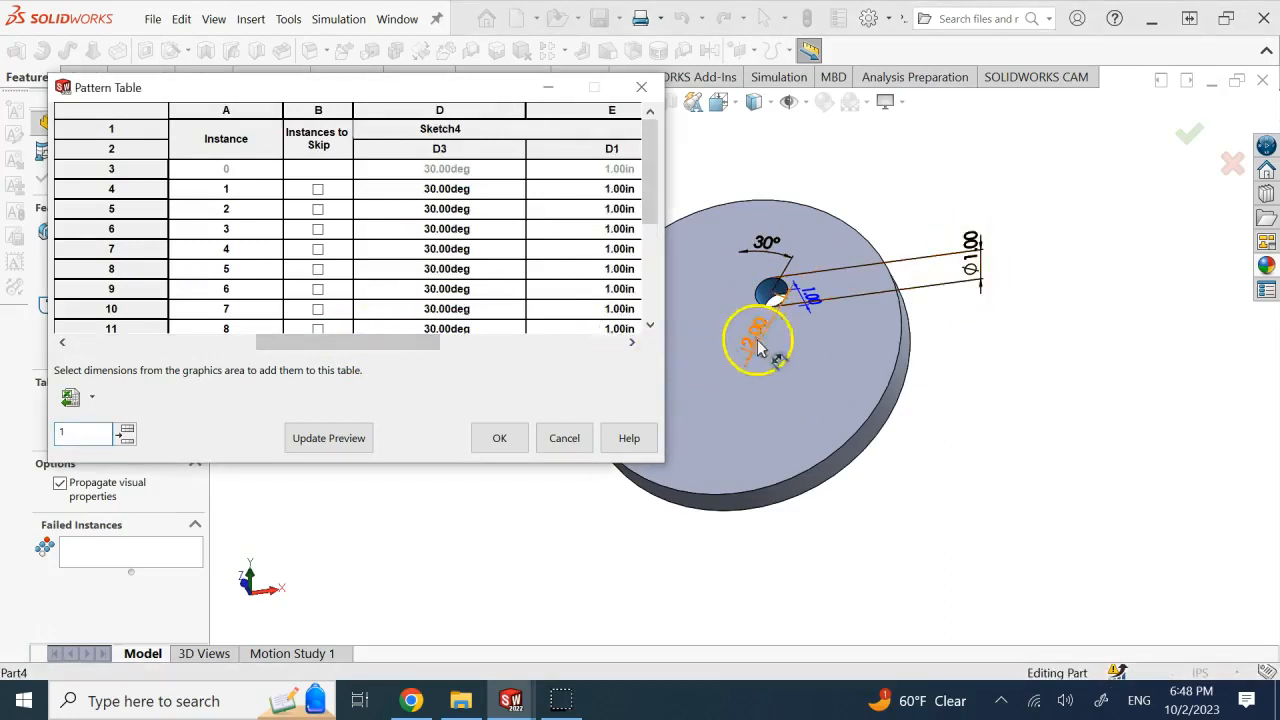
# Step: Set the D3 angle of instance 1 to 90 degrees in the pattern table
pyautogui.click(806, 296)
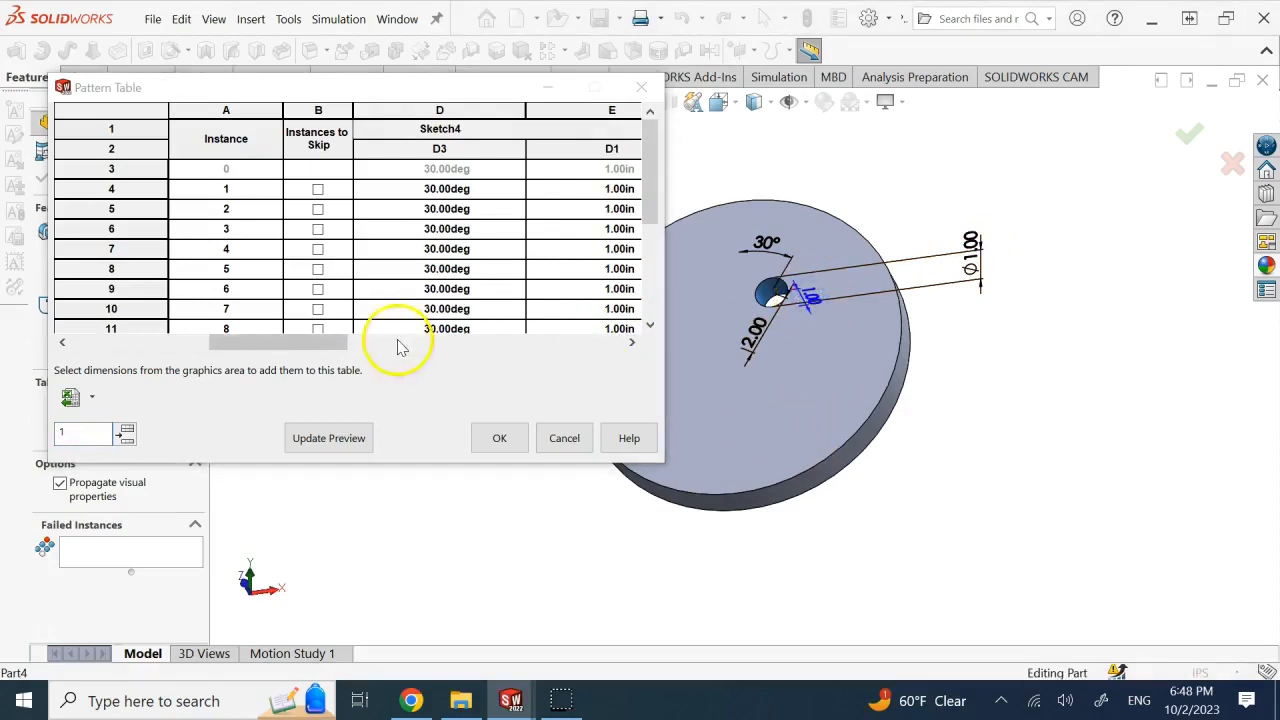
pyautogui.moveTo(329, 340)
pyautogui.mouseDown()
pyautogui.moveTo(596, 345)
pyautogui.moveTo(222, 344)
pyautogui.mouseUp()
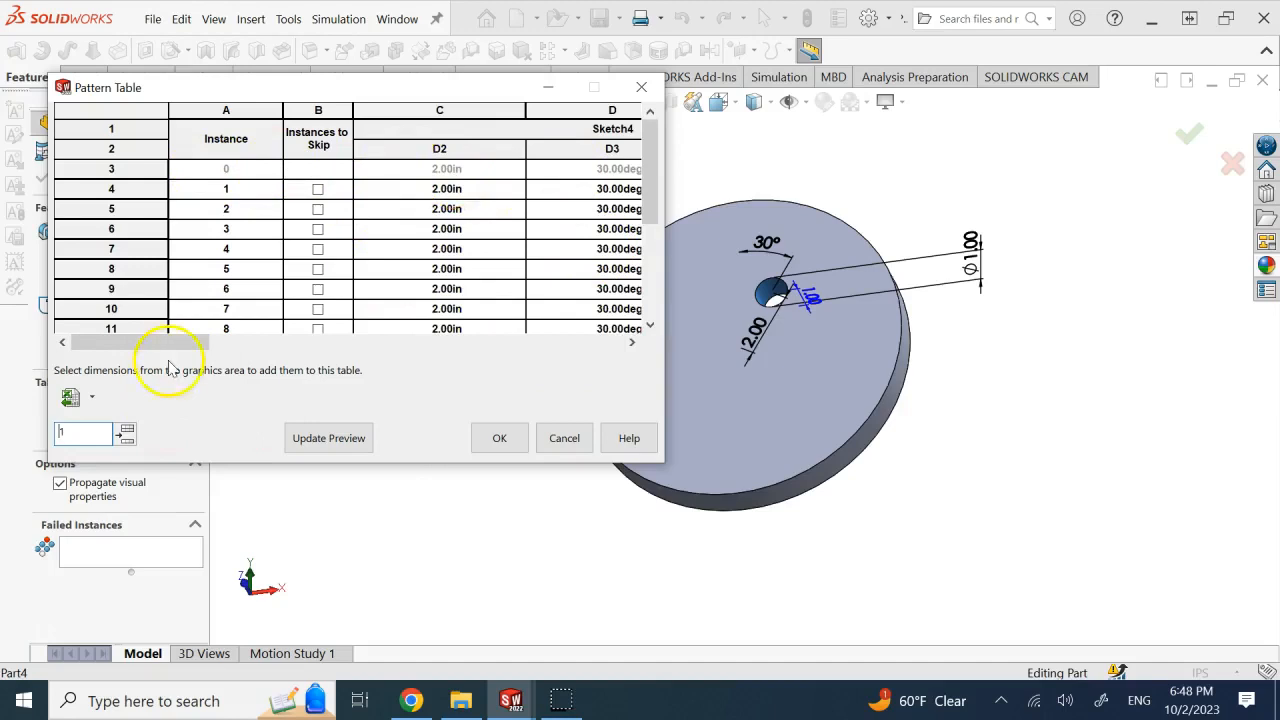
pyautogui.moveTo(171, 345); pyautogui.dragTo(265, 348)
pyautogui.moveTo(332, 350); pyautogui.dragTo(216, 338)
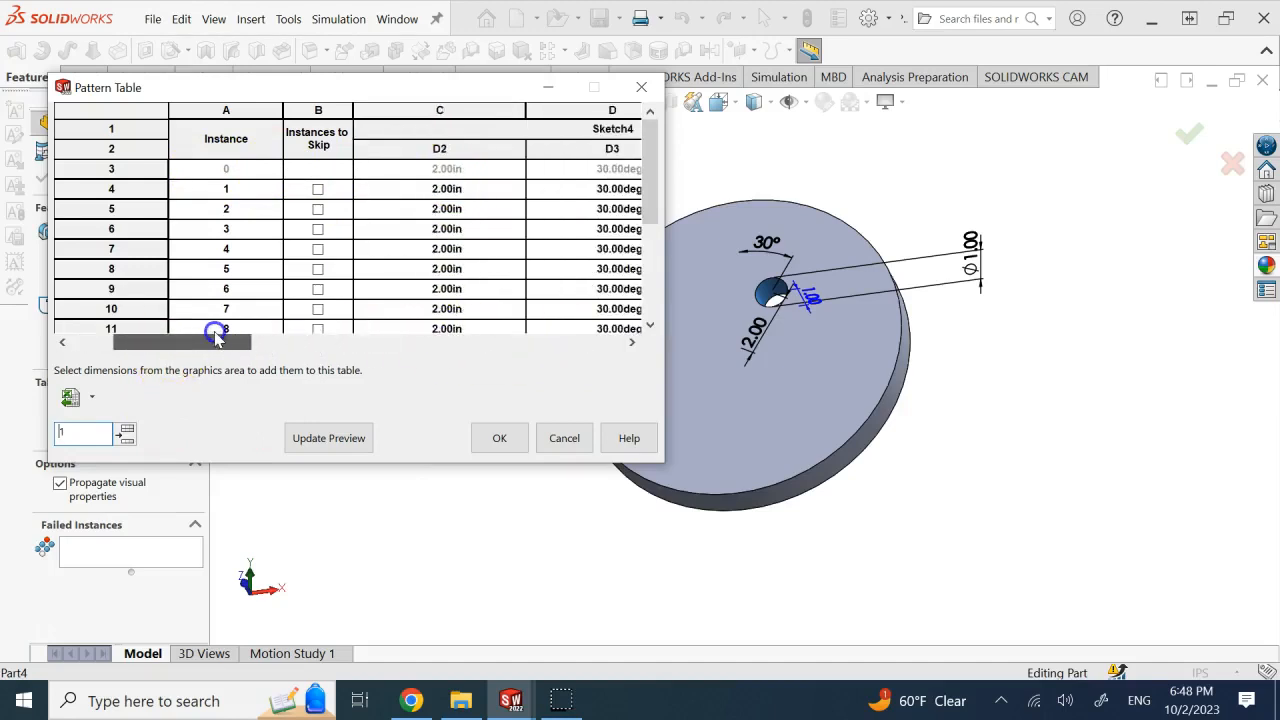
pyautogui.click(450, 189)
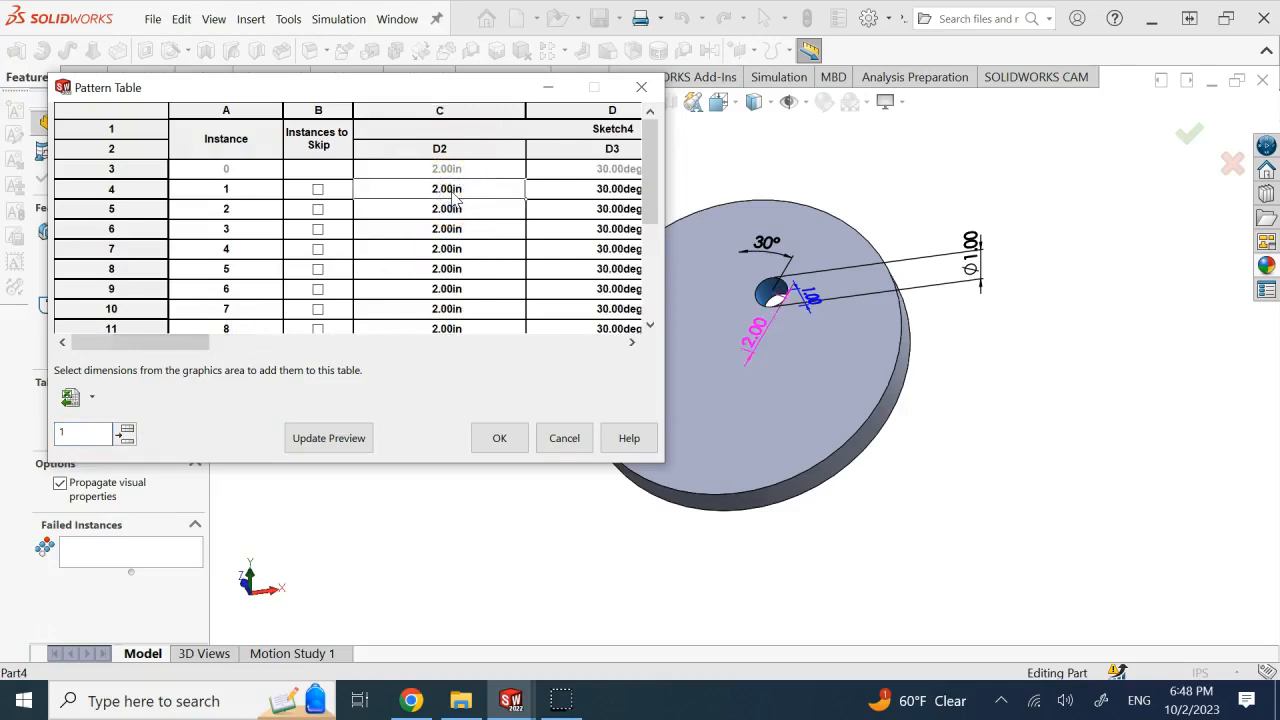
pyautogui.click(603, 193)
pyautogui.doubleClick(433, 188)
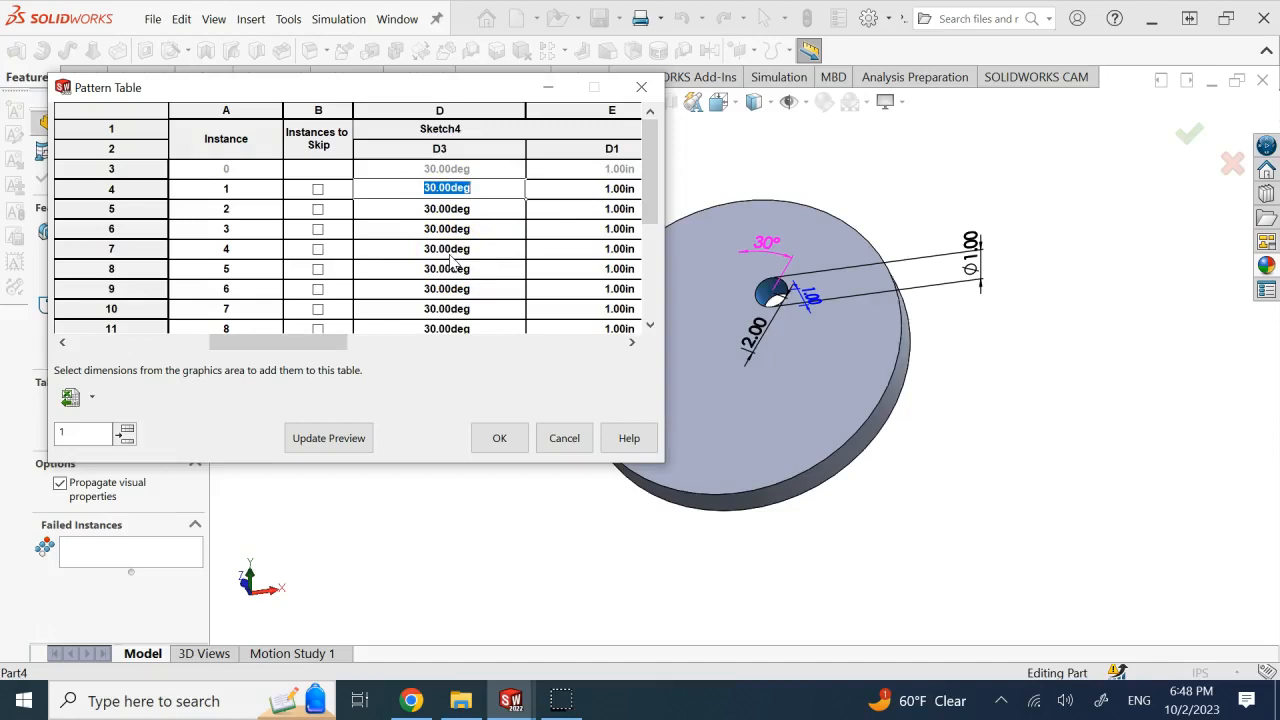
pyautogui.press('Return')
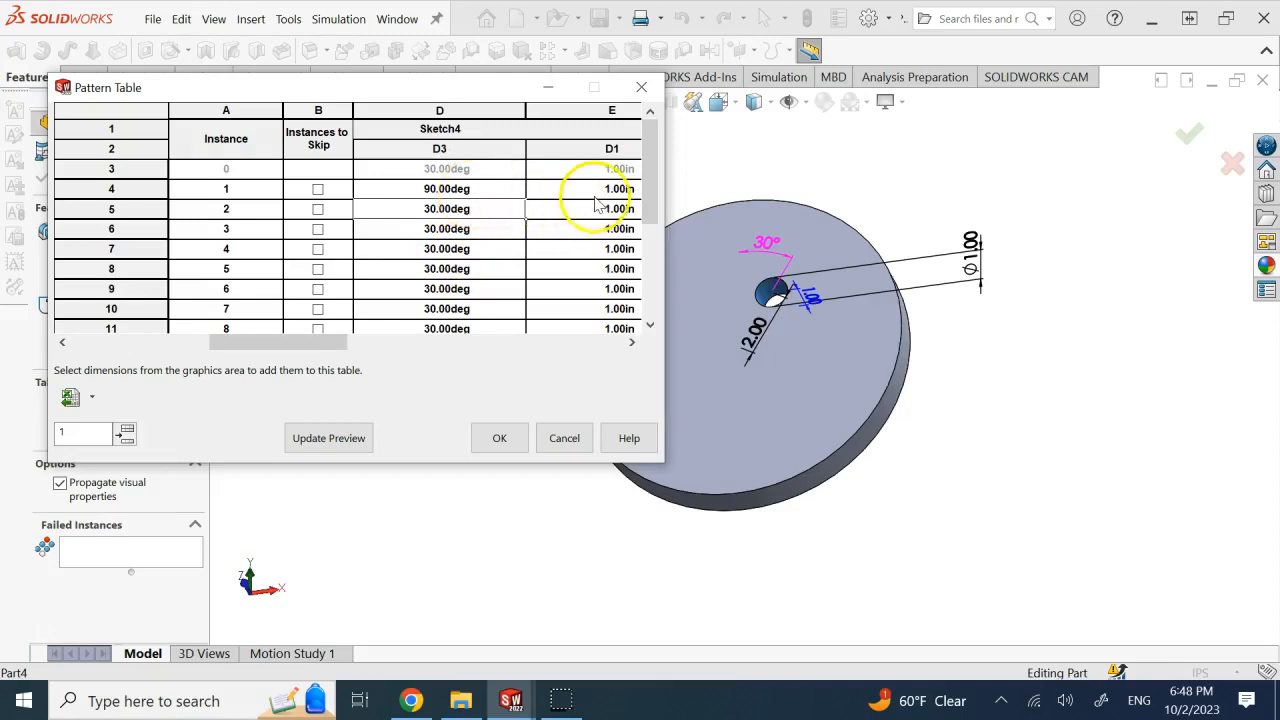
# Step: Set the D3 angle of instance 2 to 150 degrees and of instance 3 to 210 degrees
pyautogui.moveTo(335, 343)
pyautogui.mouseDown()
pyautogui.moveTo(465, 344)
pyautogui.moveTo(357, 340)
pyautogui.mouseUp()
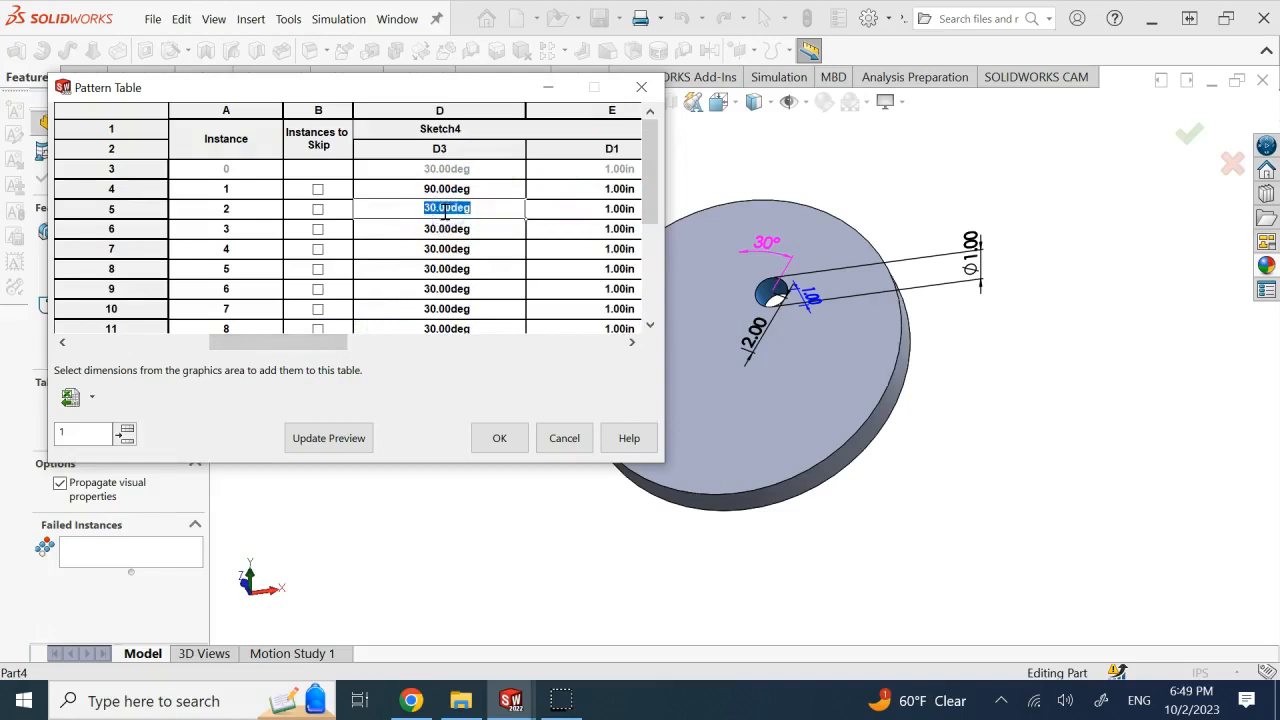
pyautogui.press('Return')
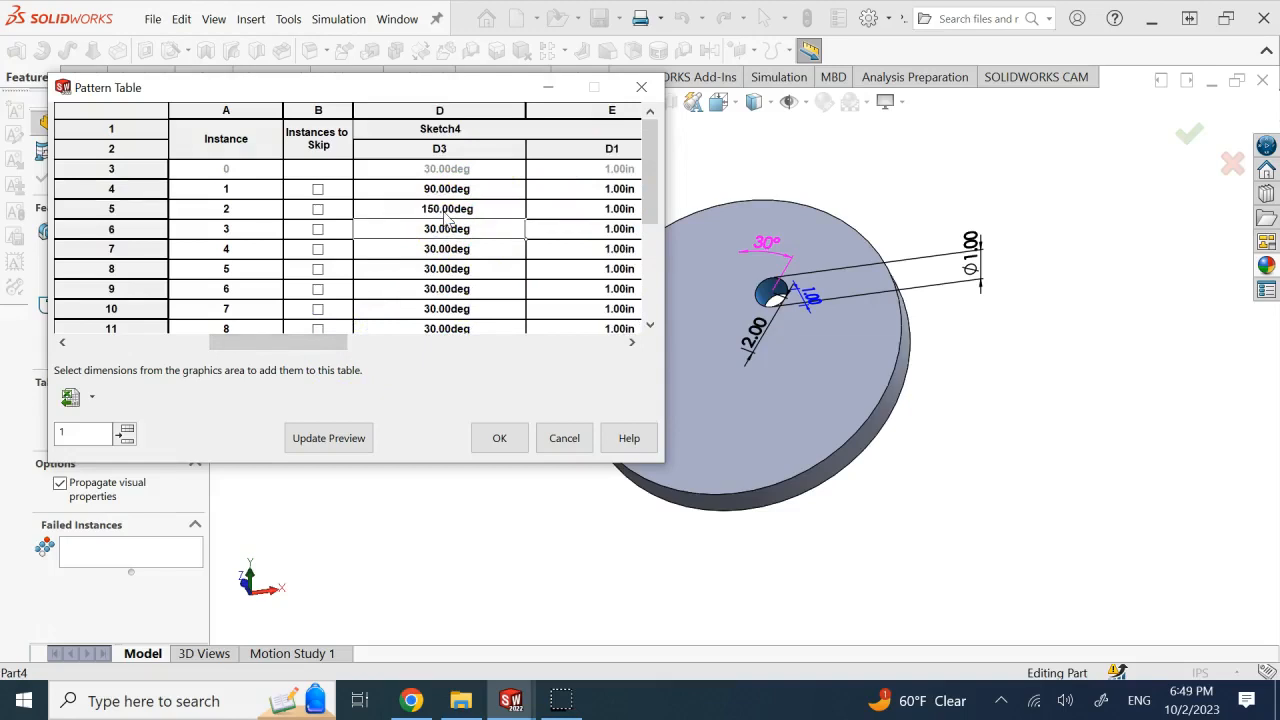
pyautogui.doubleClick(447, 228)
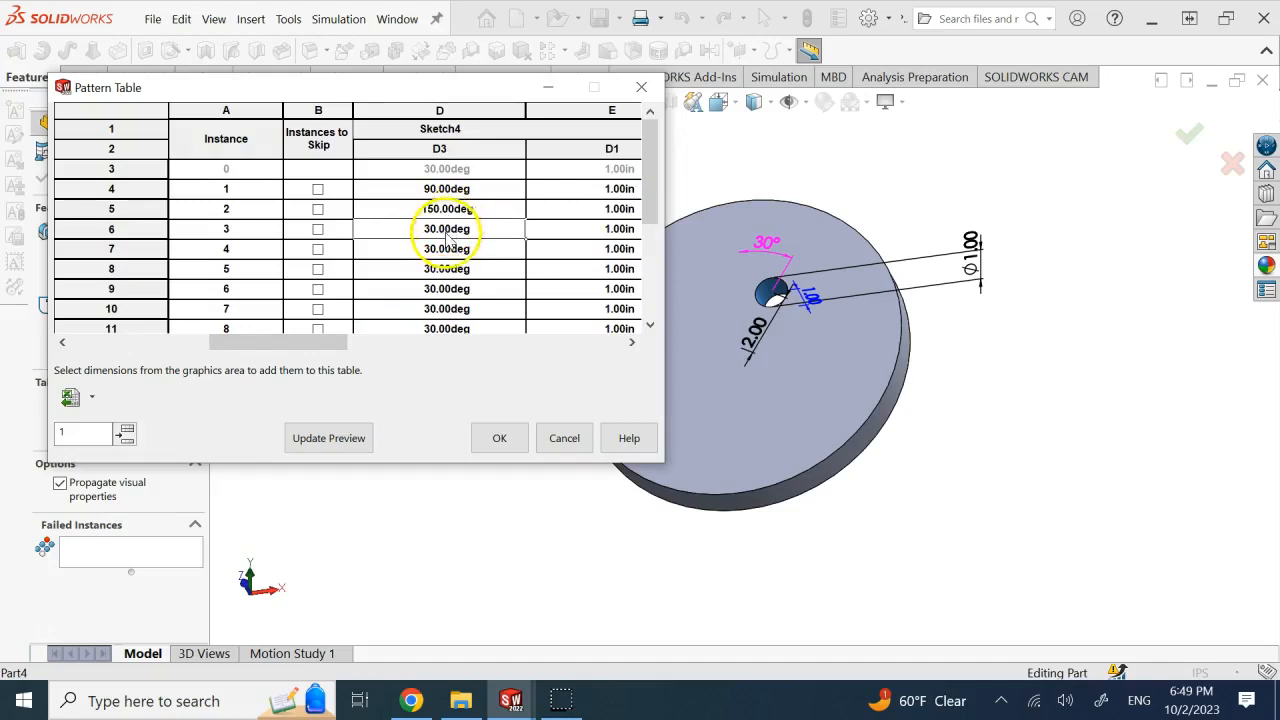
pyautogui.write('210')
pyautogui.press('Return')
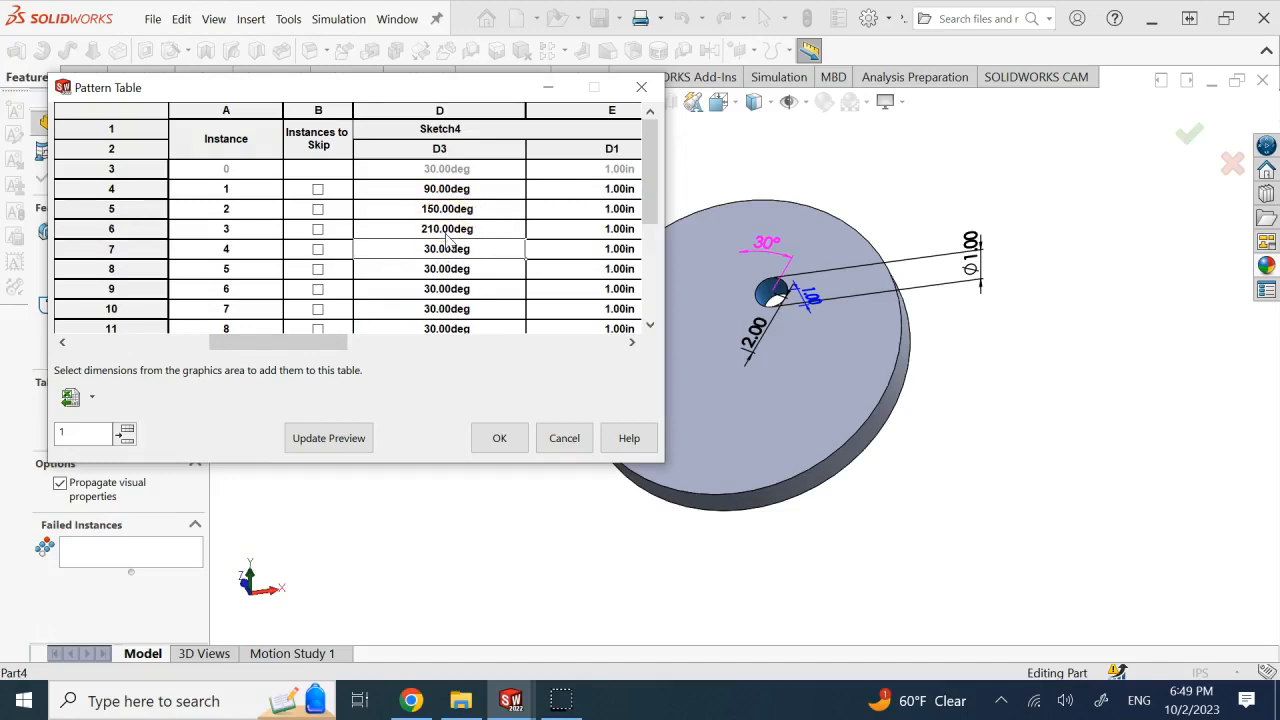
# Step: Set the D3 angle of instance 4 to 270 degrees and of instance 5 to 330 degrees
pyautogui.doubleClick(437, 249)
pyautogui.write('270')
pyautogui.press('Return')
pyautogui.doubleClick(446, 268)
pyautogui.press('Return')
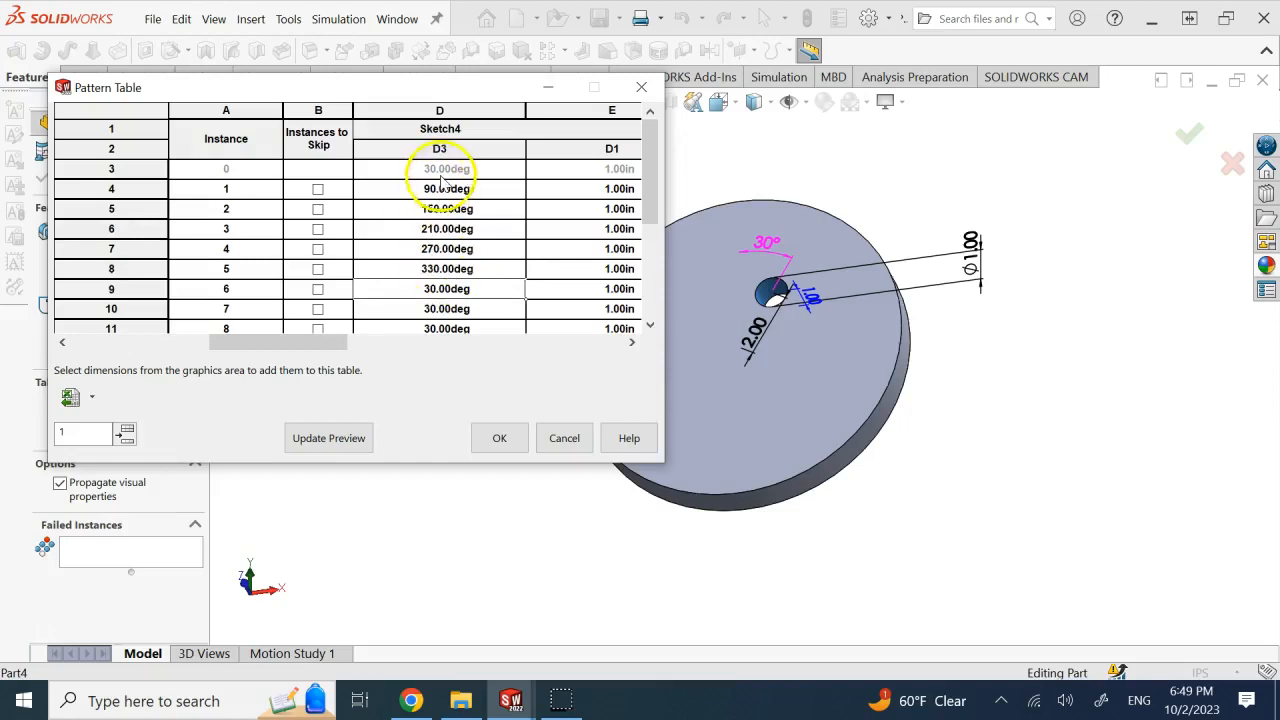
# Step: Update the pattern preview and review the instance rows in the table
pyautogui.click(340, 438)
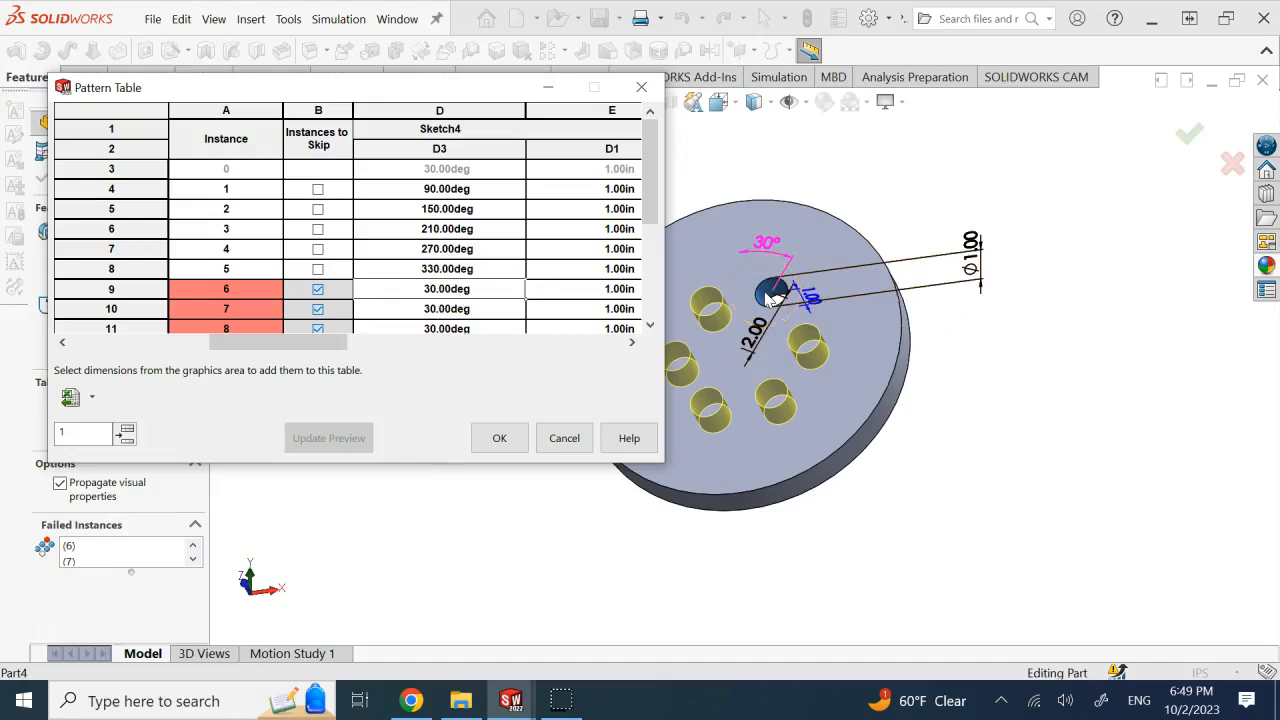
pyautogui.scroll(-1, 502, 277)
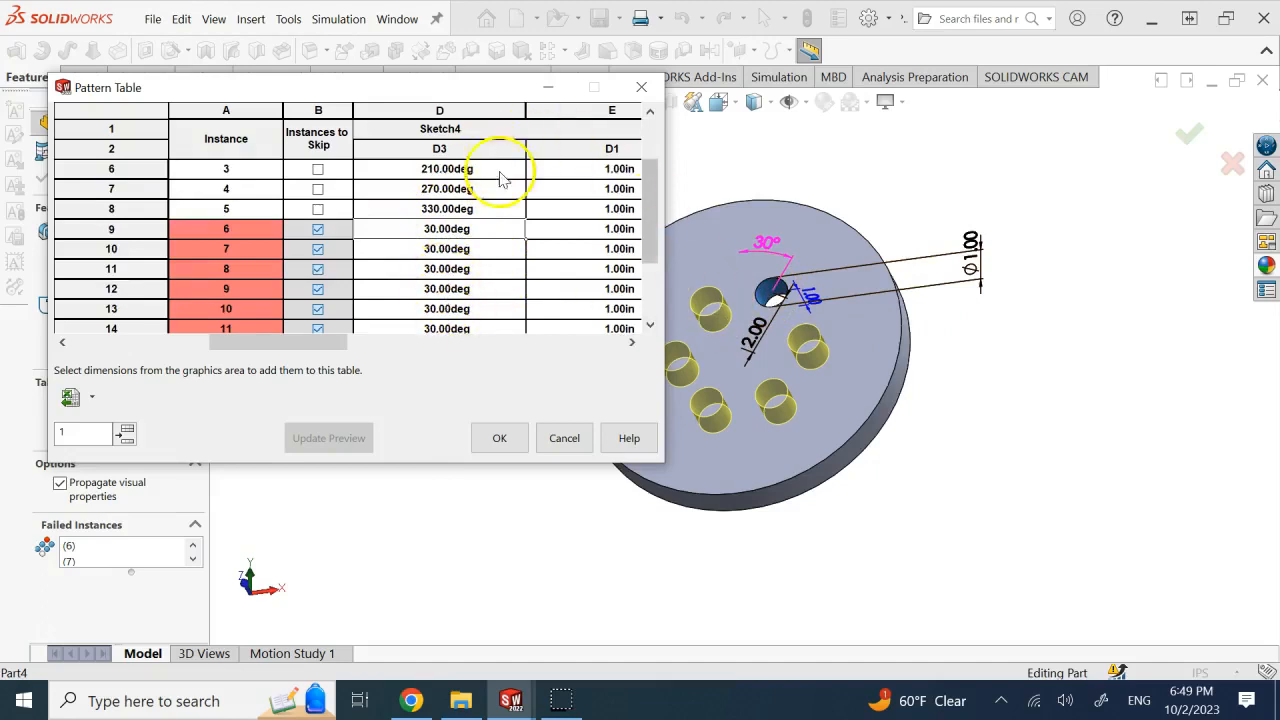
pyautogui.scroll(1, 420, 234)
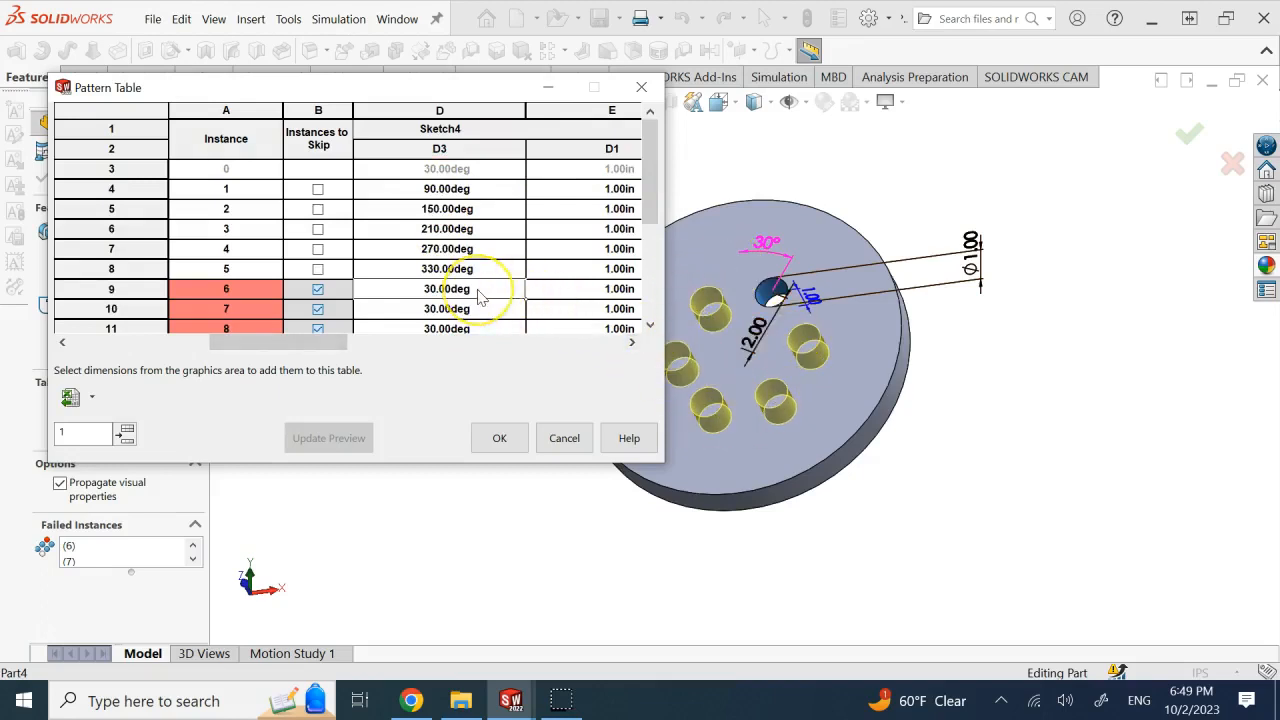
# Step: Set the D2 centre distance of instances 6 and 7 to 3.2 in
pyautogui.click(651, 210)
pyautogui.click(336, 342)
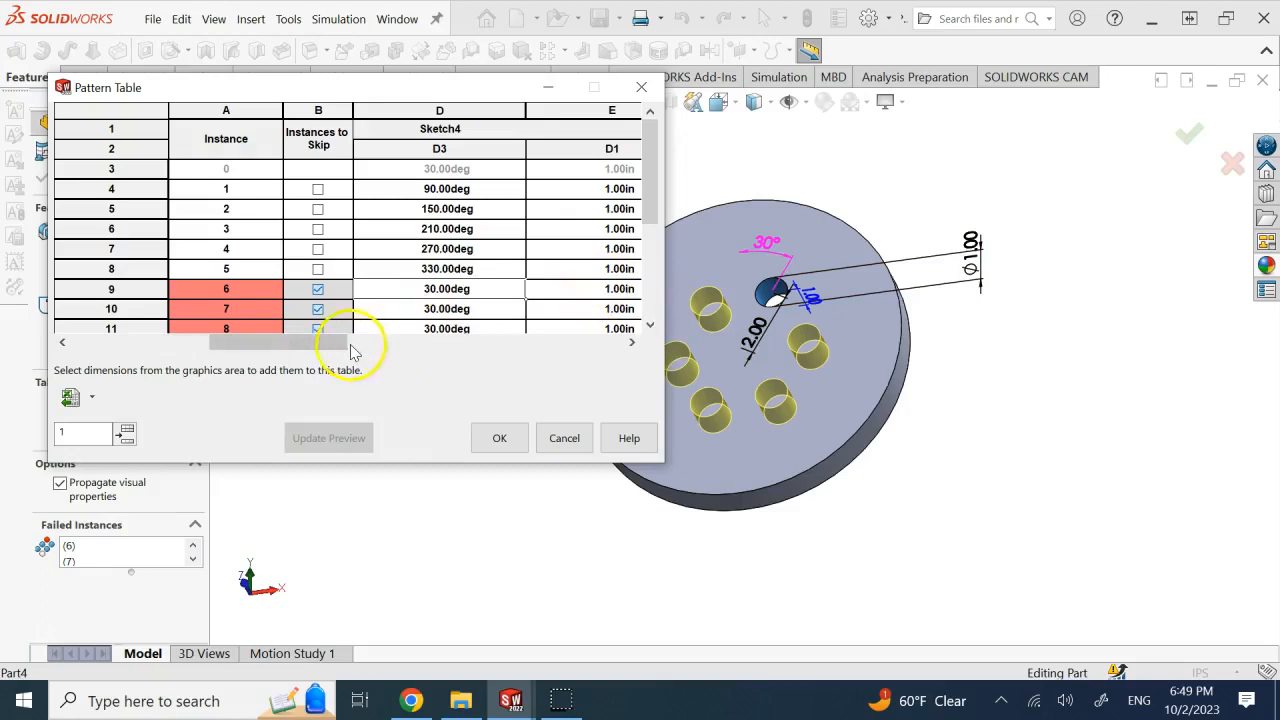
pyautogui.click(167, 345)
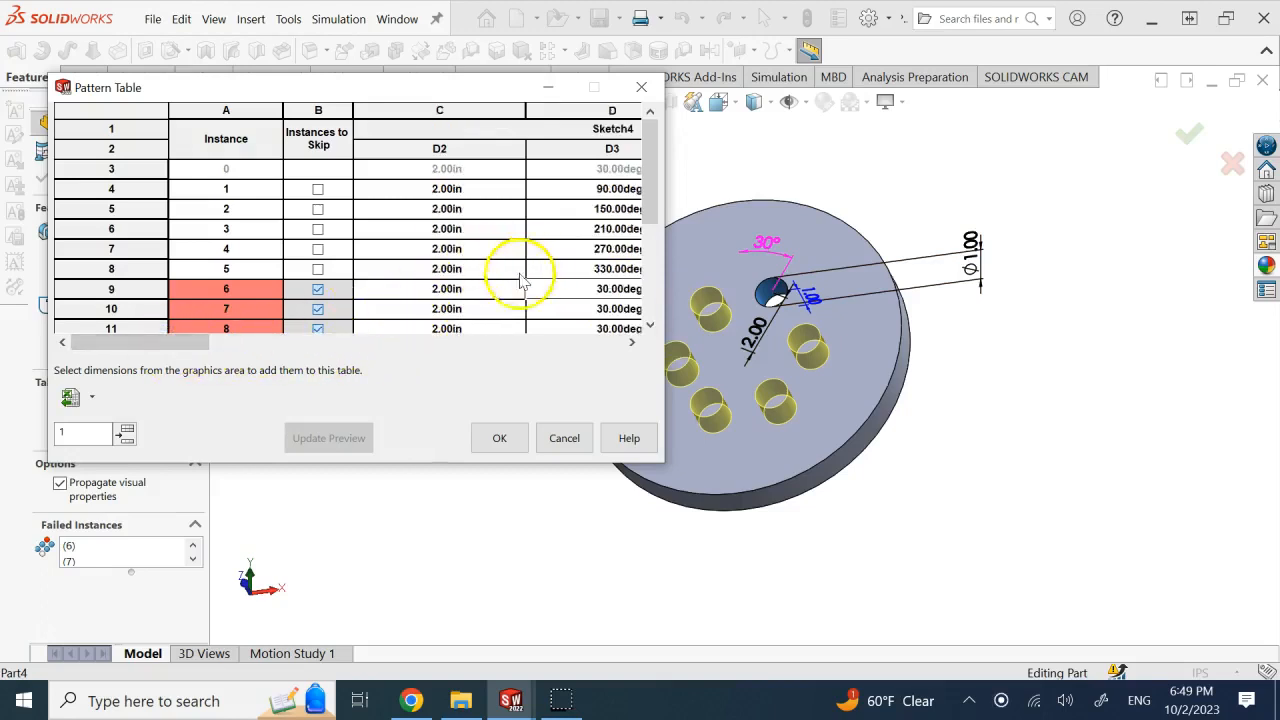
pyautogui.click(438, 291)
pyautogui.click(444, 291)
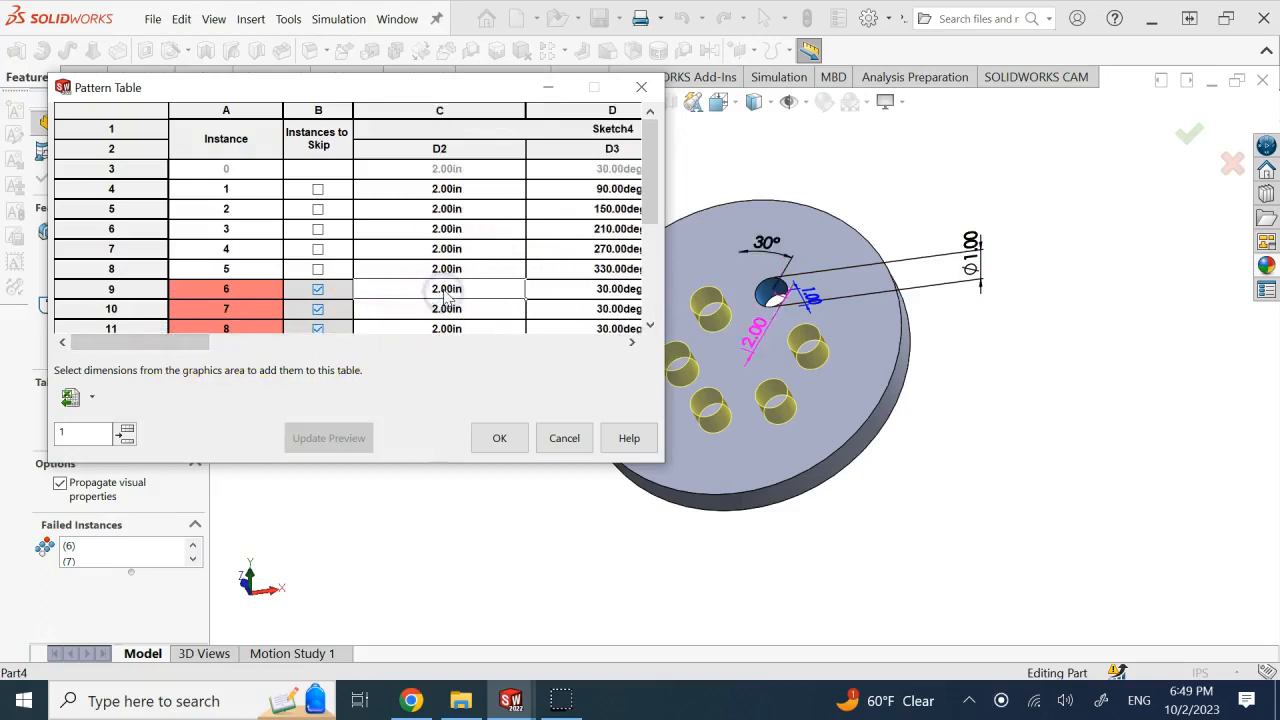
pyautogui.write('3.2')
pyautogui.press('Return')
pyautogui.doubleClick(452, 309)
pyautogui.write('3.2')
pyautogui.press('Return')
# Step: Fill the 3.2 in centre distance down from instance 7 to instances 8 through 10
pyautogui.scroll(-1, 453, 316)
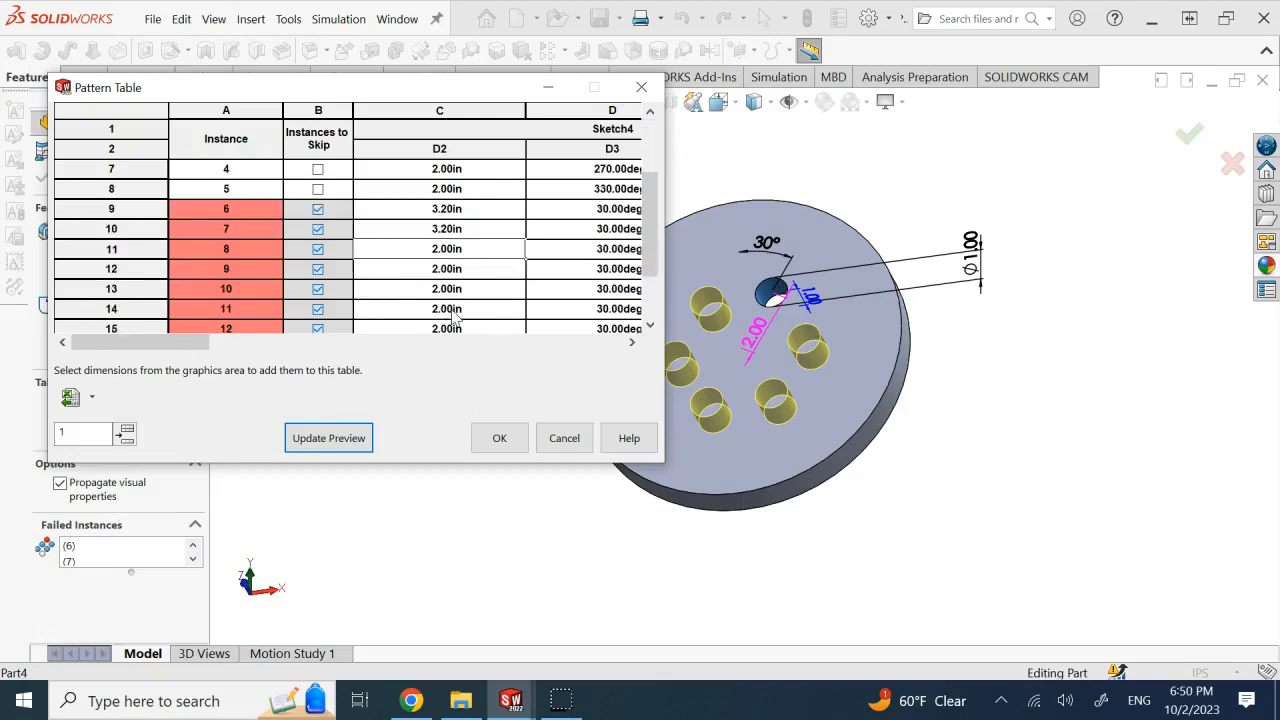
pyautogui.click(469, 230)
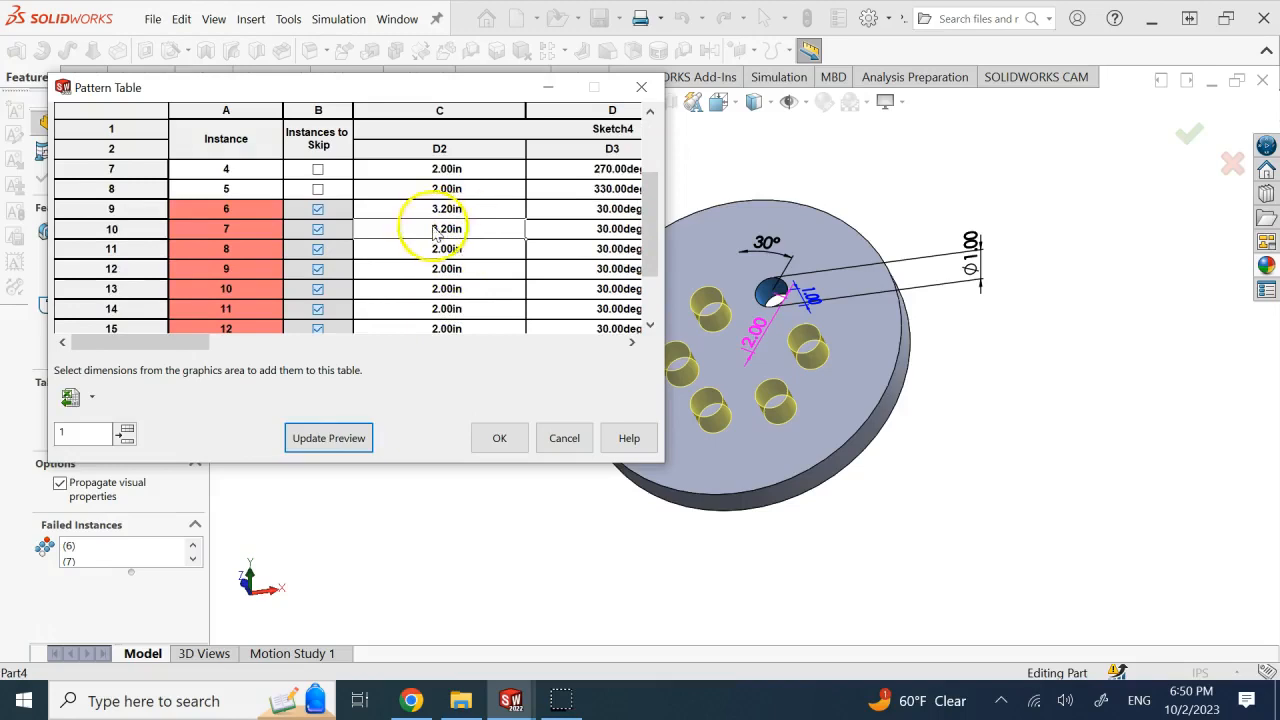
pyautogui.moveTo(526, 240); pyautogui.dragTo(524, 310)
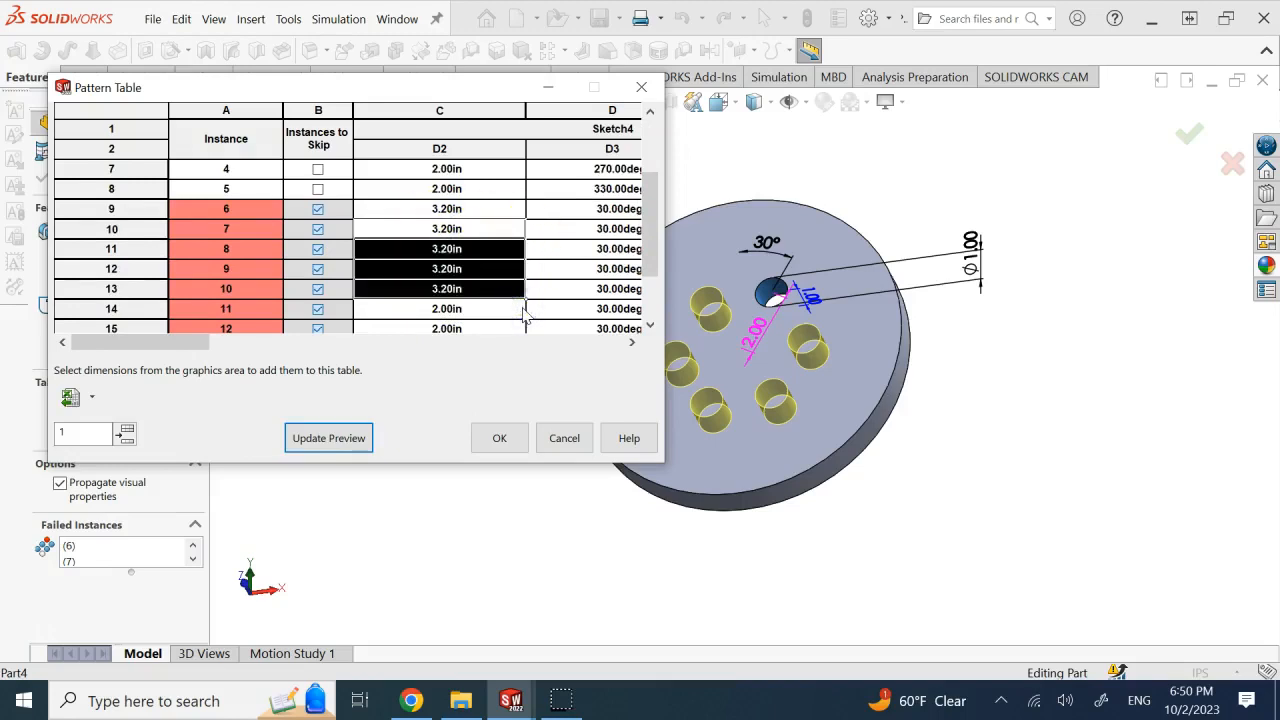
pyautogui.click(470, 309)
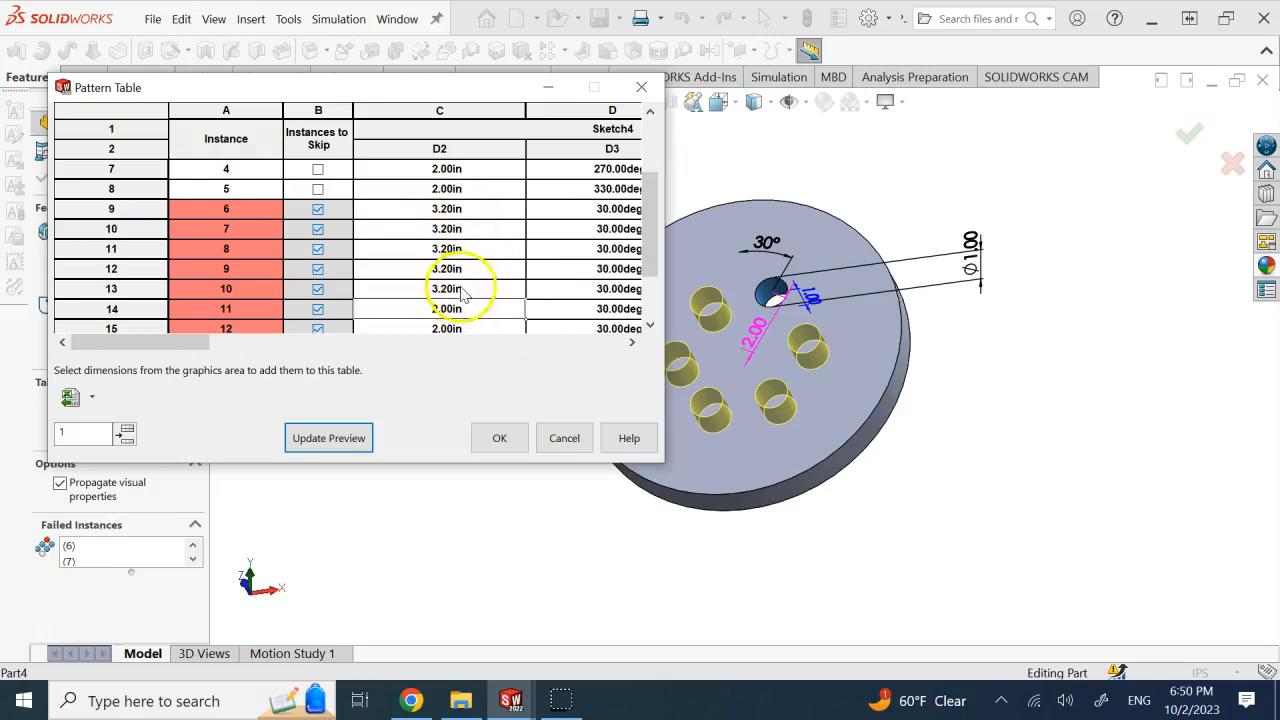
# Step: Fill the 3.2 in centre distance down from instance 10 to instances 11 through 13
pyautogui.scroll(-1, 480, 290)
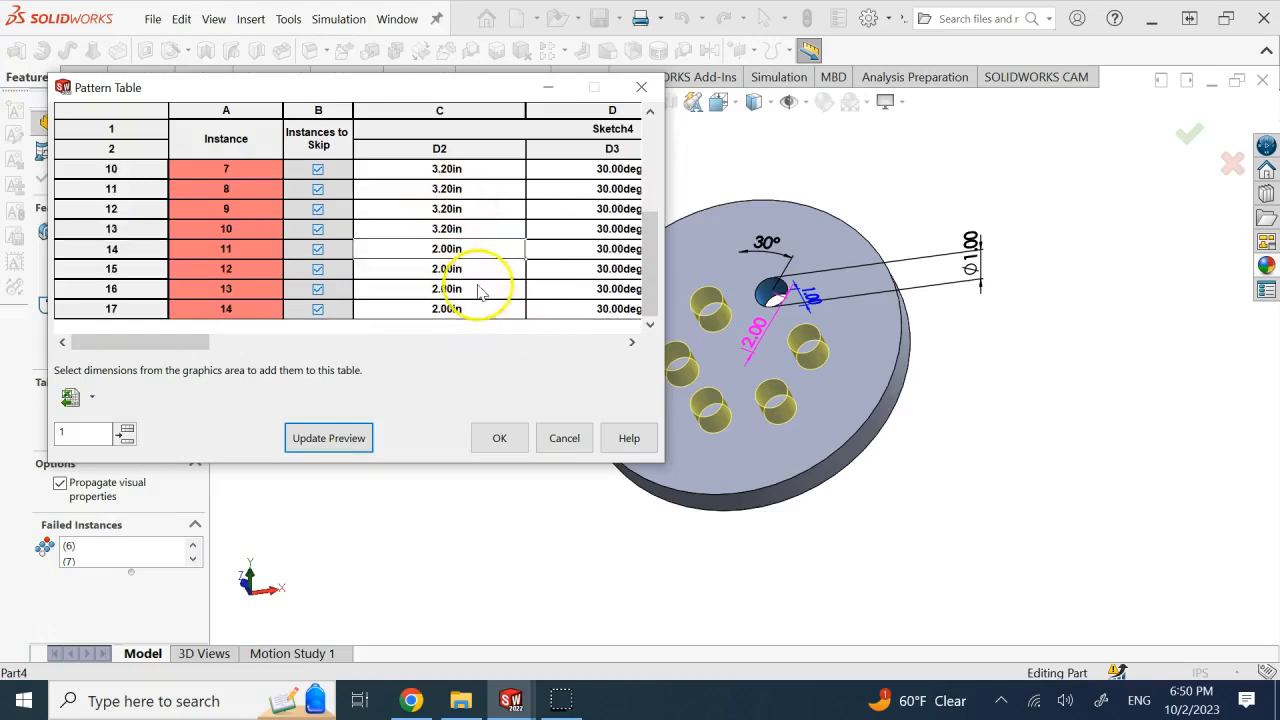
pyautogui.click(481, 211)
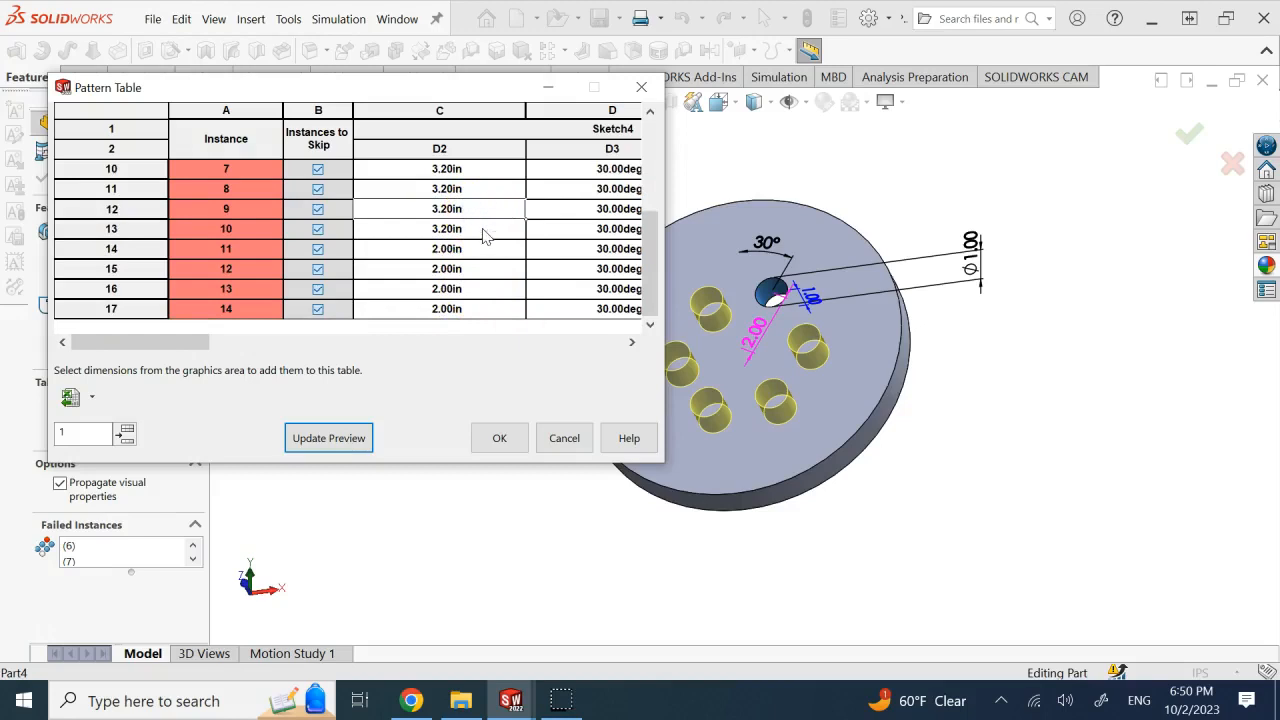
pyautogui.scroll(1, 486, 237)
pyautogui.scroll(-1, 492, 288)
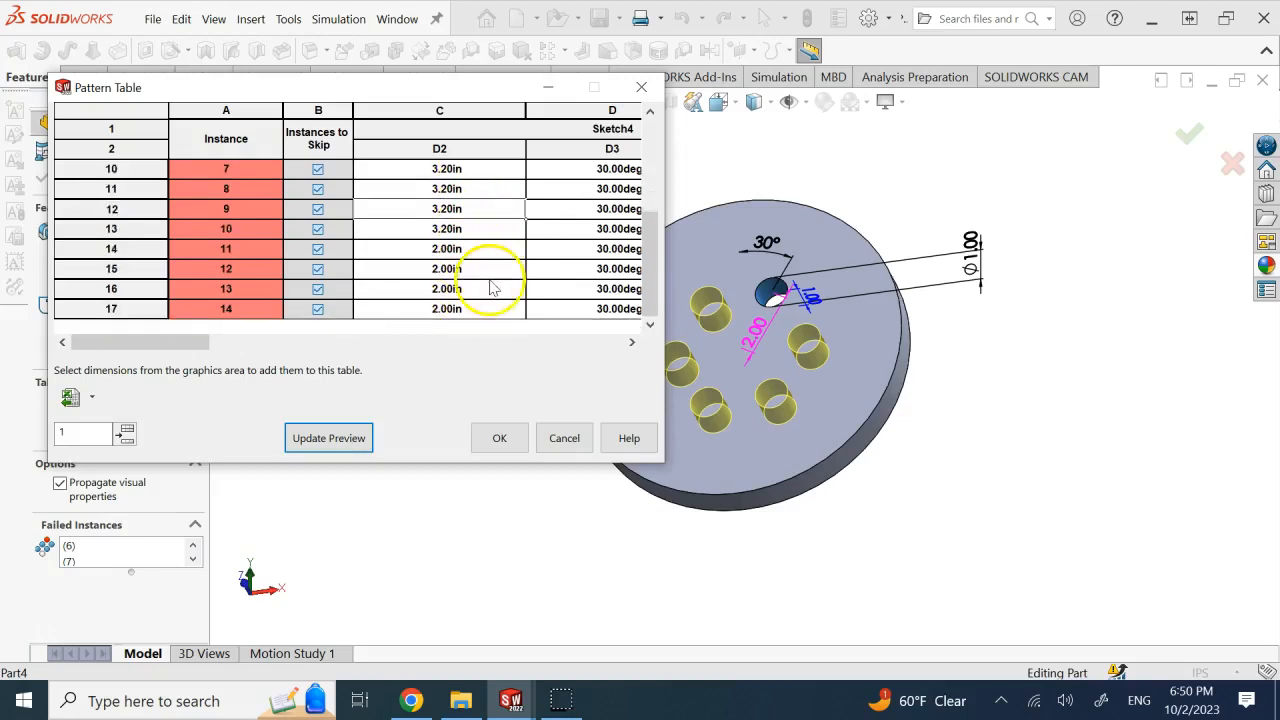
pyautogui.click(484, 230)
pyautogui.moveTo(526, 260); pyautogui.dragTo(543, 354)
pyautogui.click(492, 344)
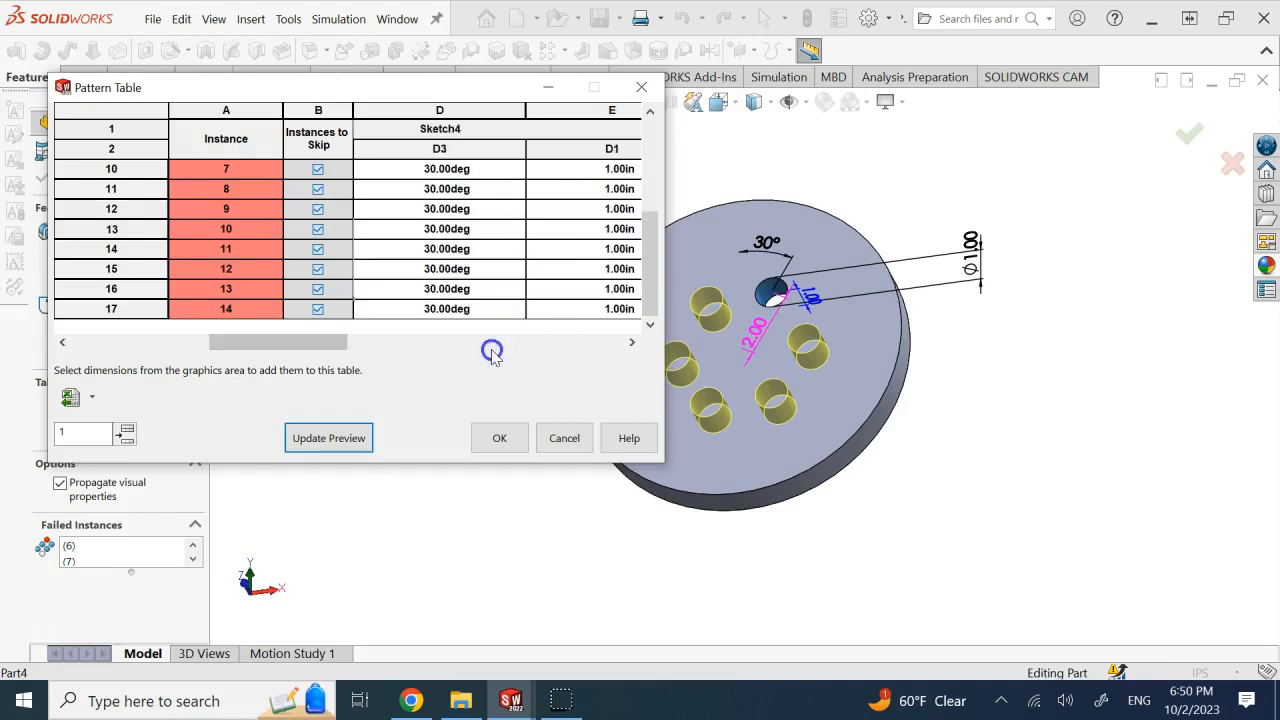
pyautogui.moveTo(329, 342); pyautogui.dragTo(232, 344)
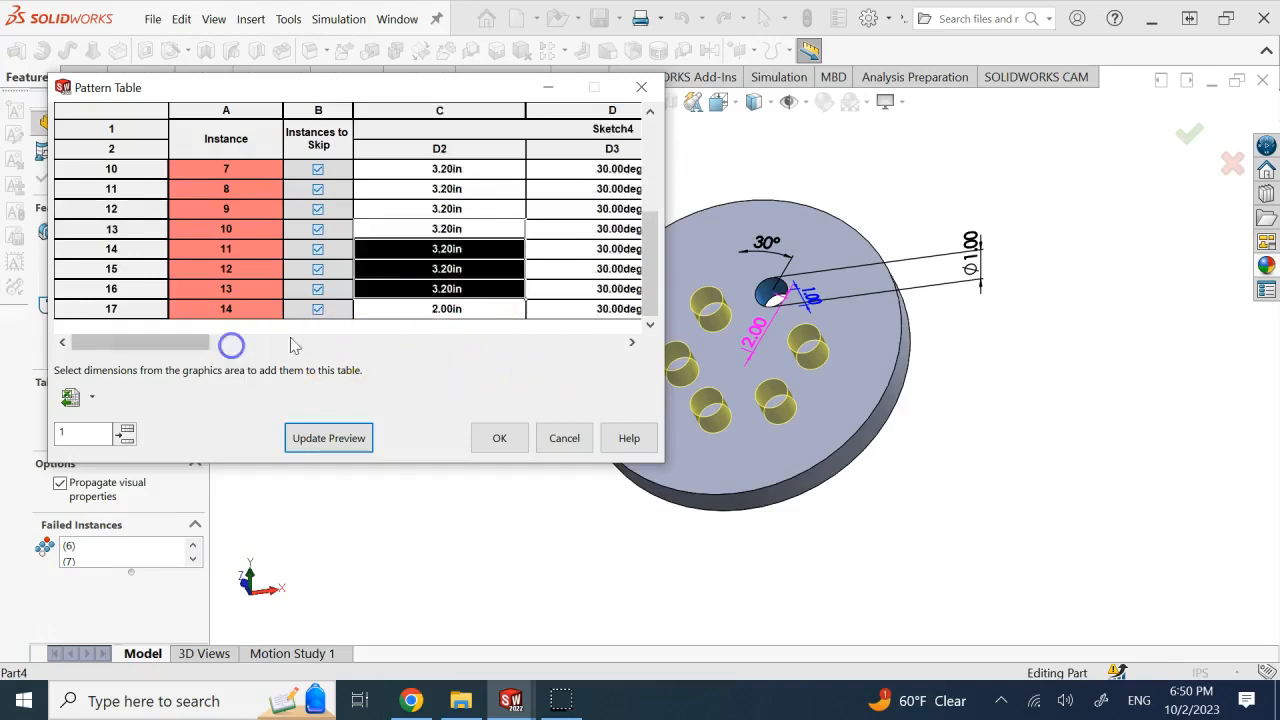
pyautogui.click(447, 222)
# Step: Check the filled D2 column, refresh the pattern preview and clear the dimension selection
pyautogui.scroll(2, 445, 205)
pyautogui.scroll(-2, 452, 230)
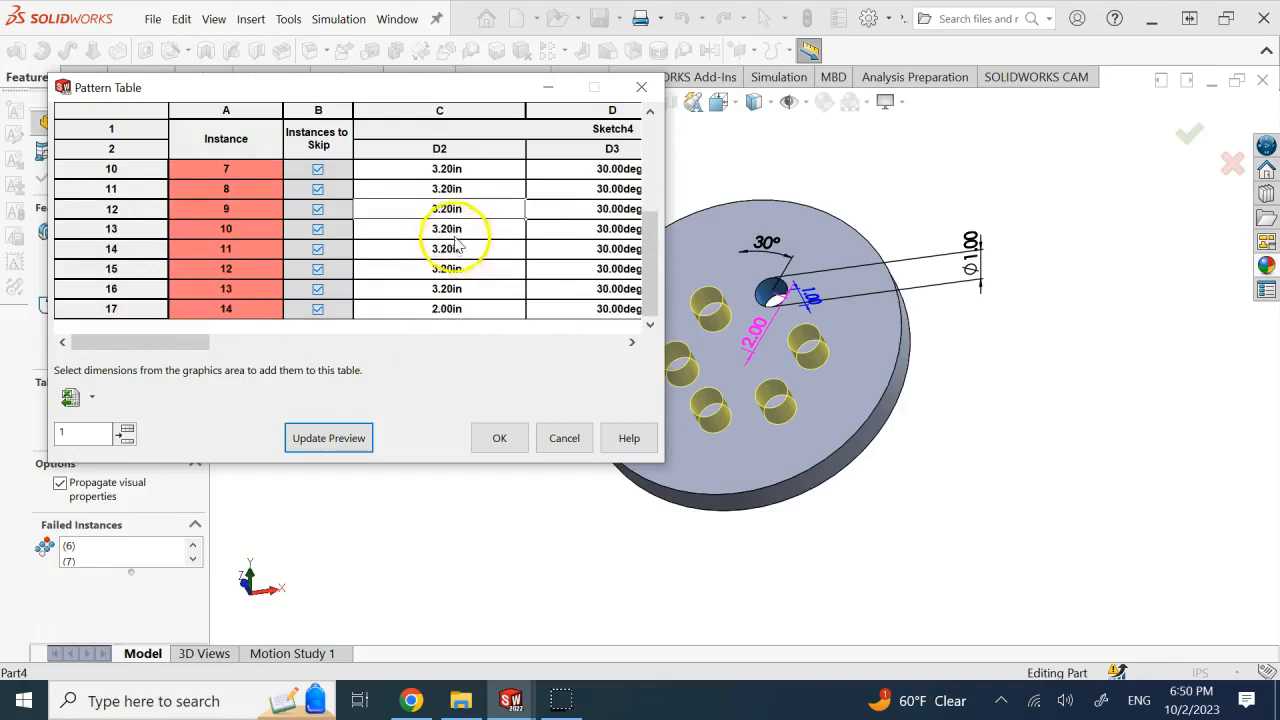
pyautogui.click(337, 440)
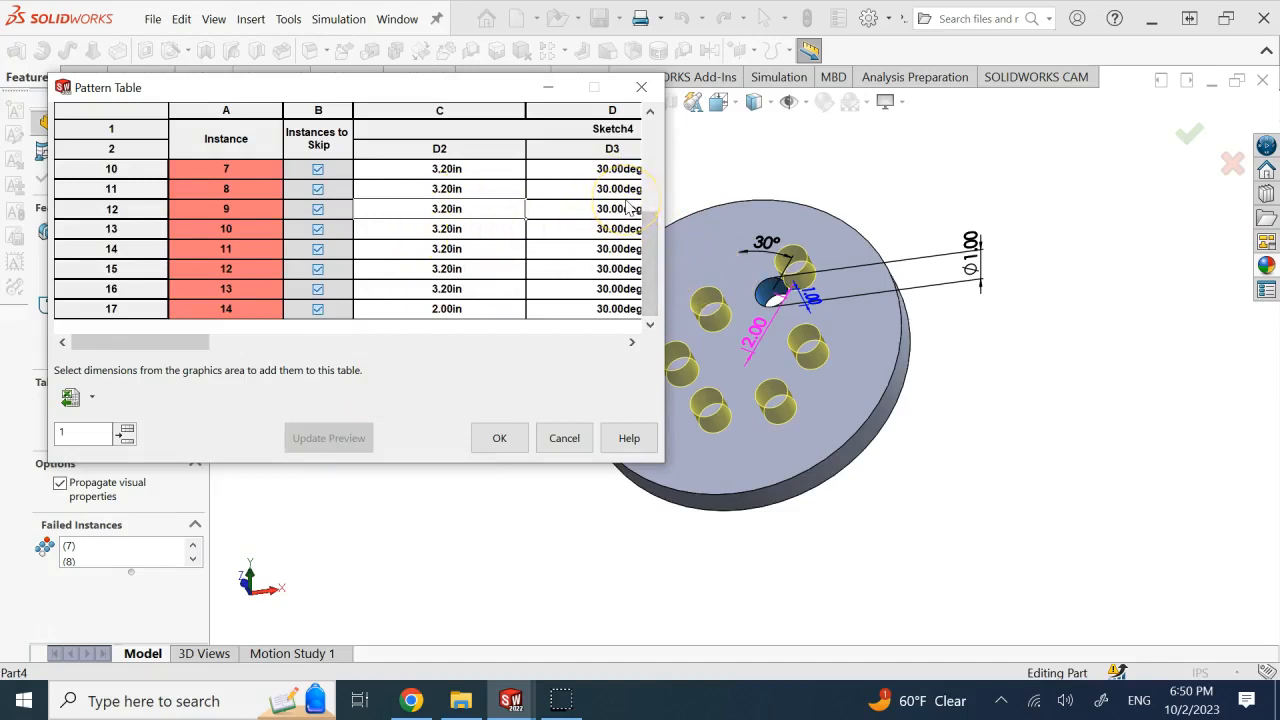
pyautogui.click(900, 183)
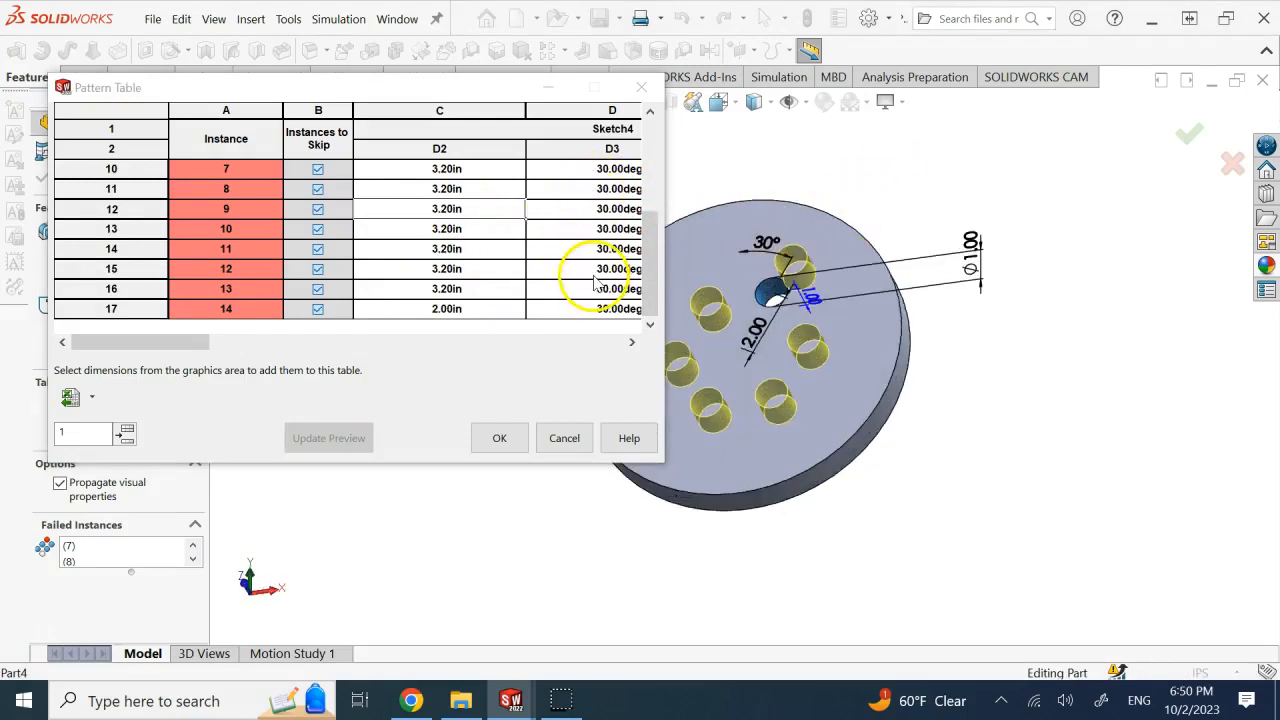
# Step: Set the D3 angle of instance 7 to 75 degrees in the pattern table
pyautogui.scroll(1, 596, 284)
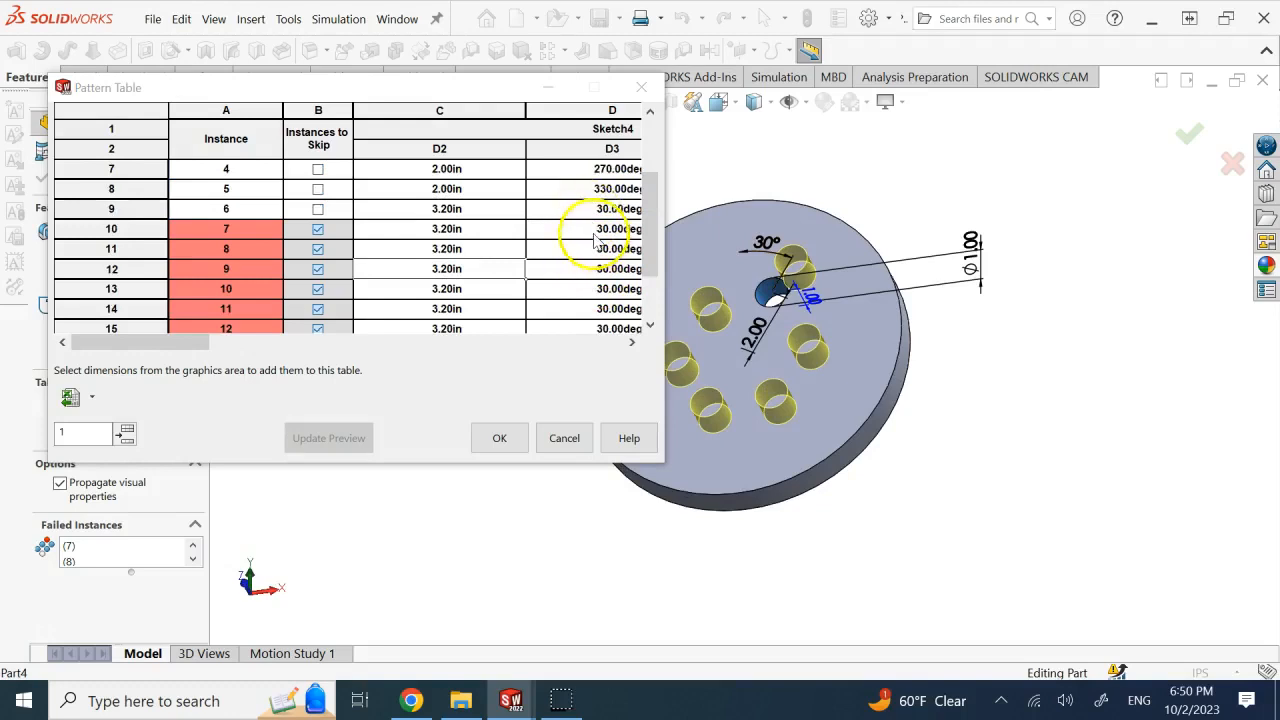
pyautogui.click(593, 233)
pyautogui.click(391, 346)
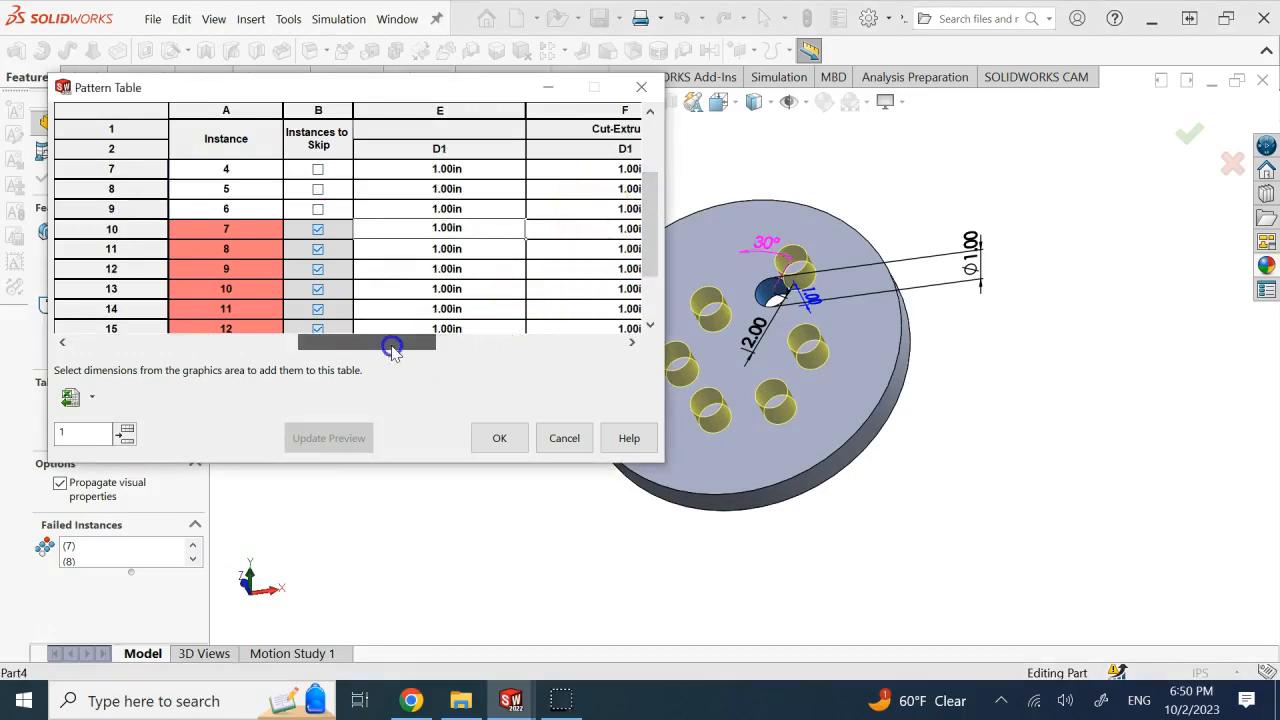
pyautogui.moveTo(366, 352); pyautogui.dragTo(320, 346)
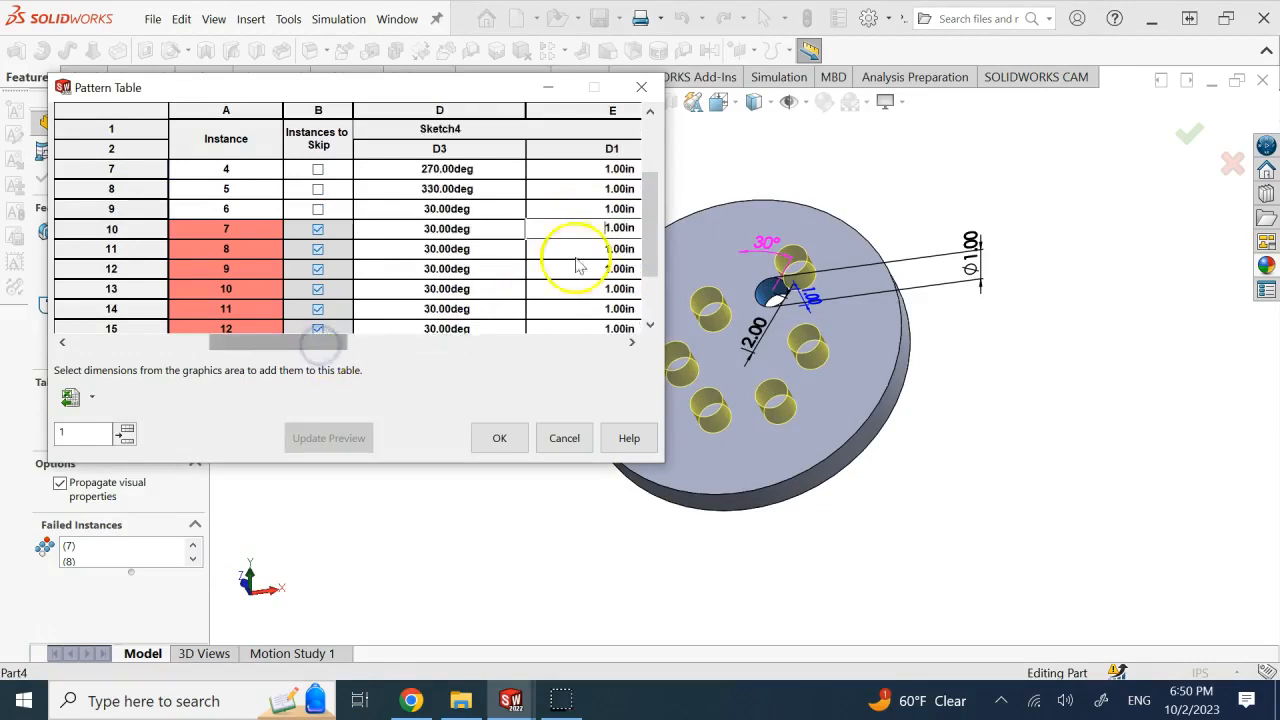
pyautogui.doubleClick(449, 228)
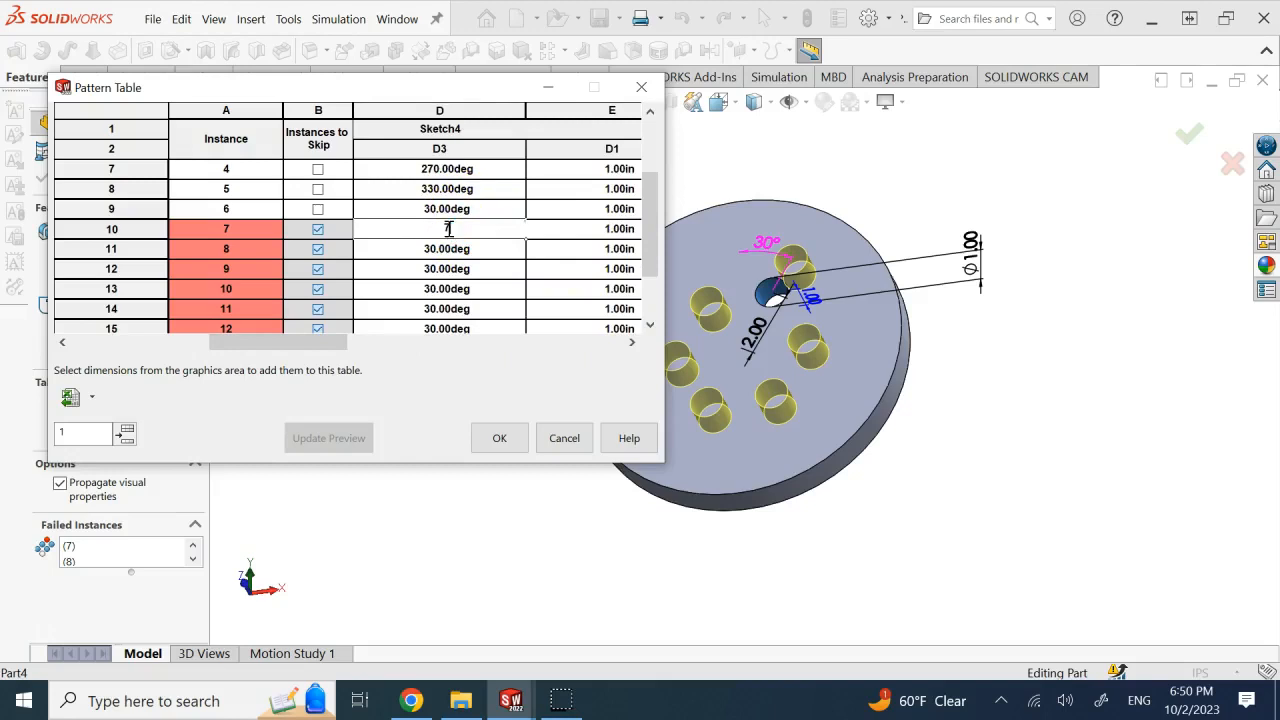
pyautogui.click(430, 249)
# Step: Extend the angle series of instances 6 and 7 down the D3 column, giving instance 8 120 degrees and instance 9 165 degrees
pyautogui.click(446, 250)
pyautogui.click(490, 230)
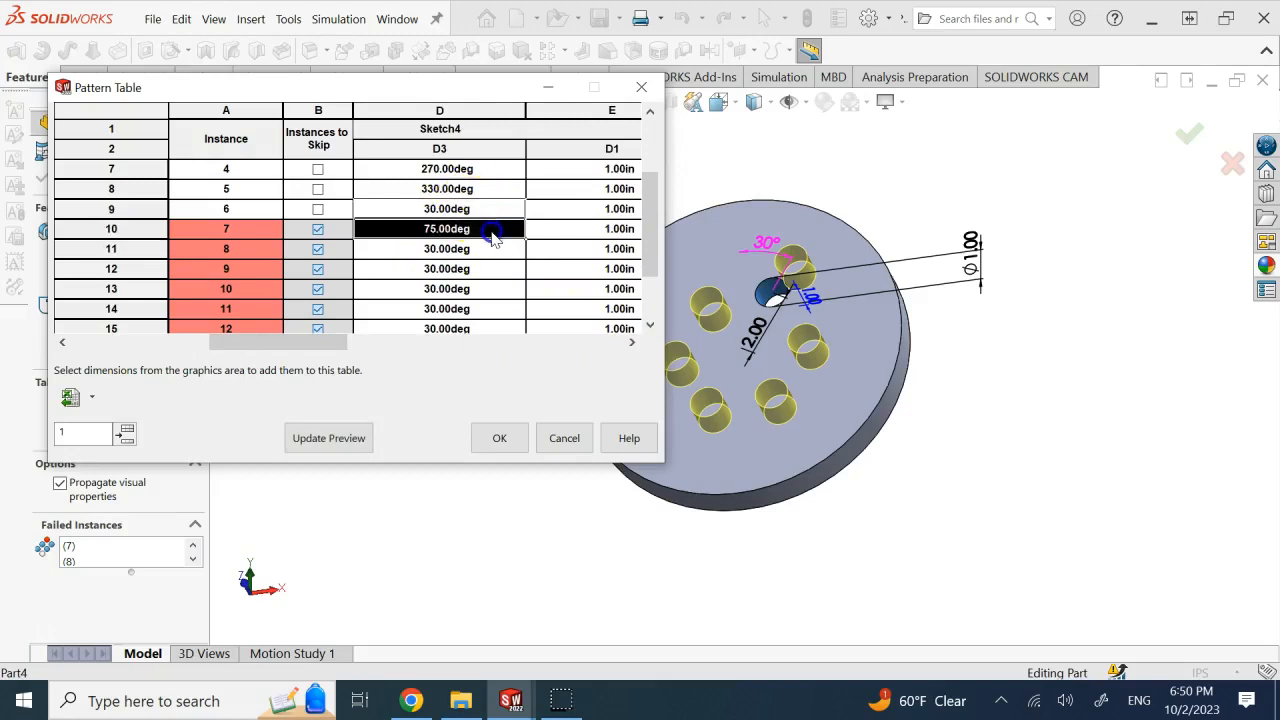
pyautogui.moveTo(526, 239); pyautogui.dragTo(520, 290)
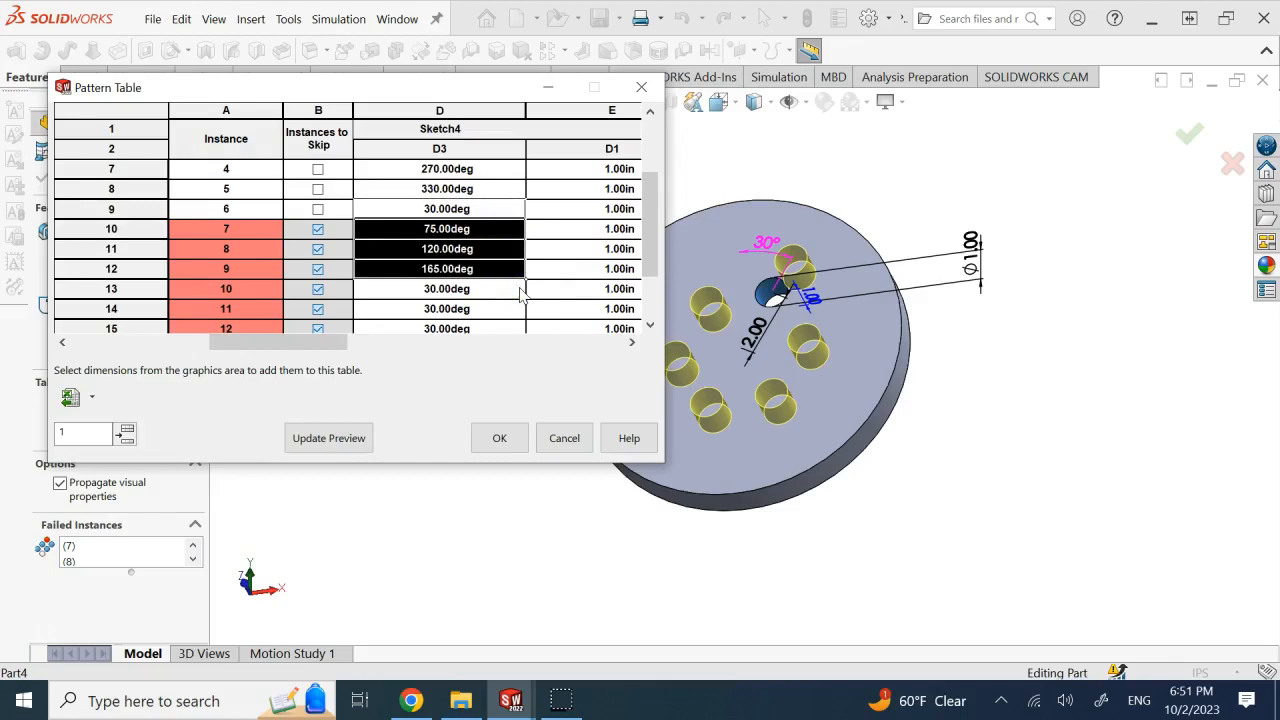
# Step: Extend the D3 angle series from instance 9 through instance 13, giving 210, 255, 300 and 345 degrees
pyautogui.click(543, 270)
pyautogui.click(312, 341)
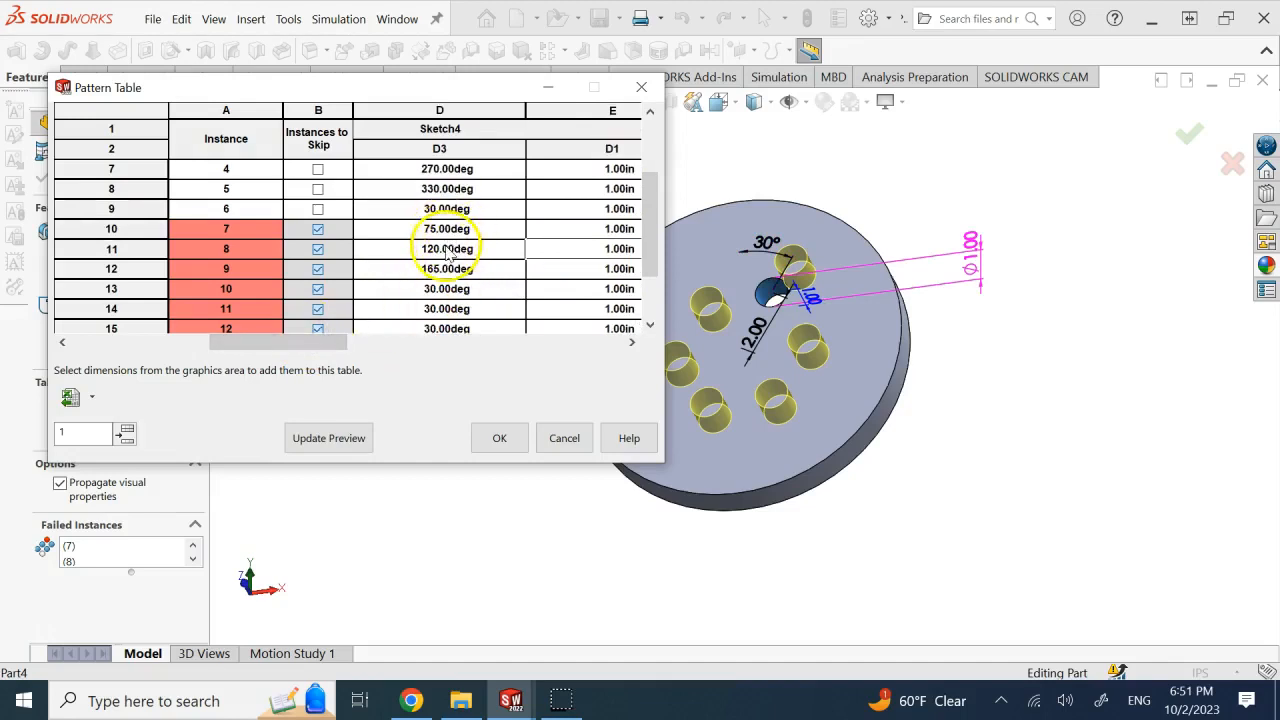
pyautogui.click(475, 270)
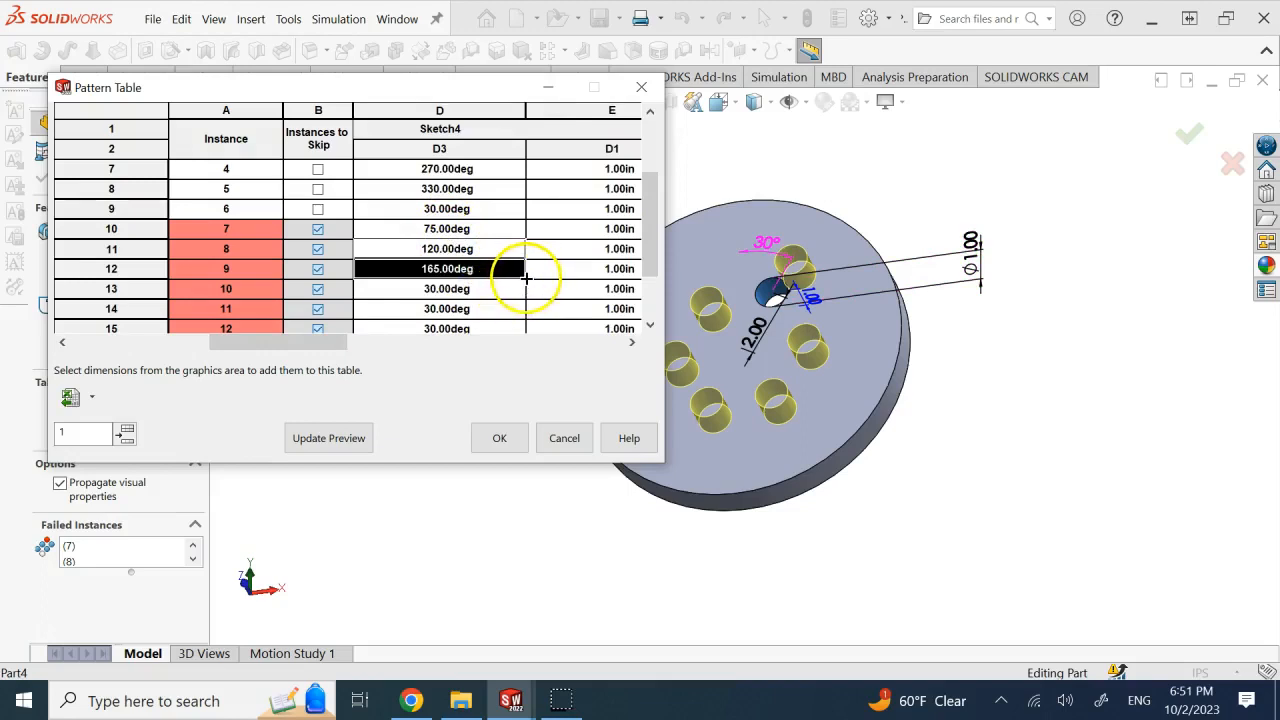
pyautogui.scroll(-1, 516, 300)
pyautogui.moveTo(514, 287); pyautogui.dragTo(505, 293)
pyautogui.click(466, 353)
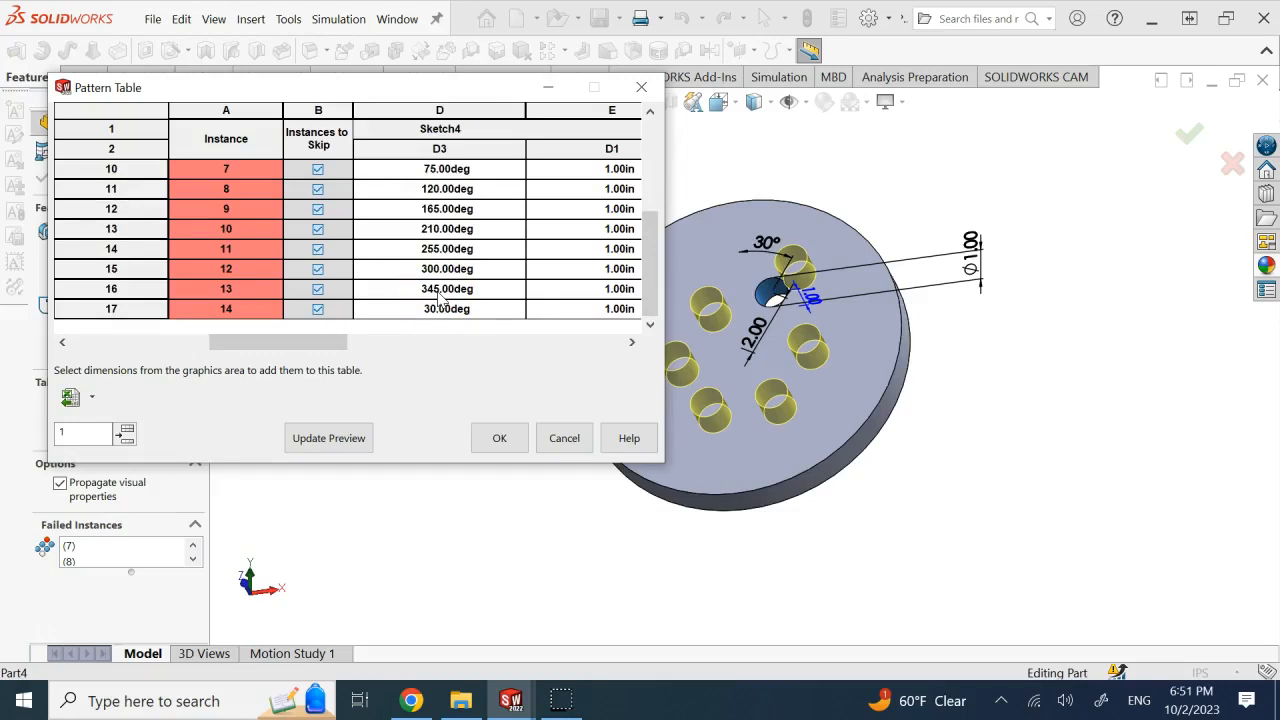
# Step: Refresh the pattern preview with the new angles and move the pattern table farther off the plate
pyautogui.scroll(1, 438, 296)
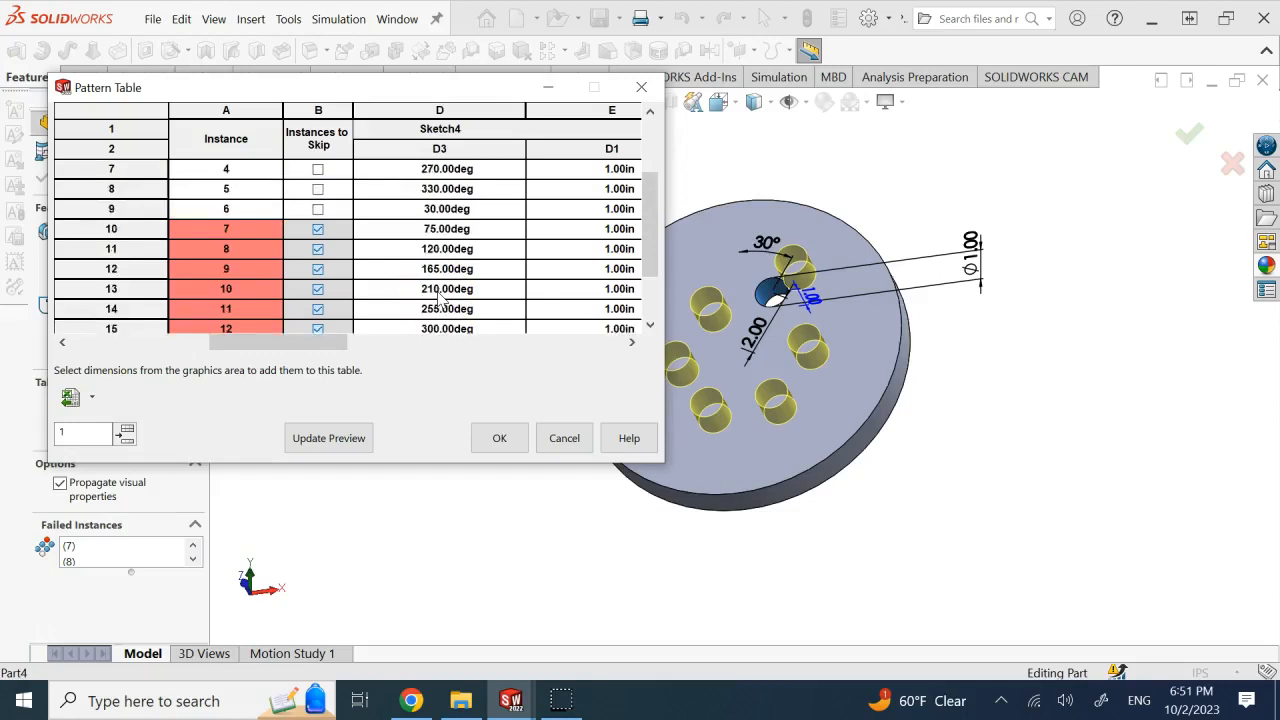
pyautogui.click(457, 214)
pyautogui.click(348, 440)
pyautogui.click(348, 442)
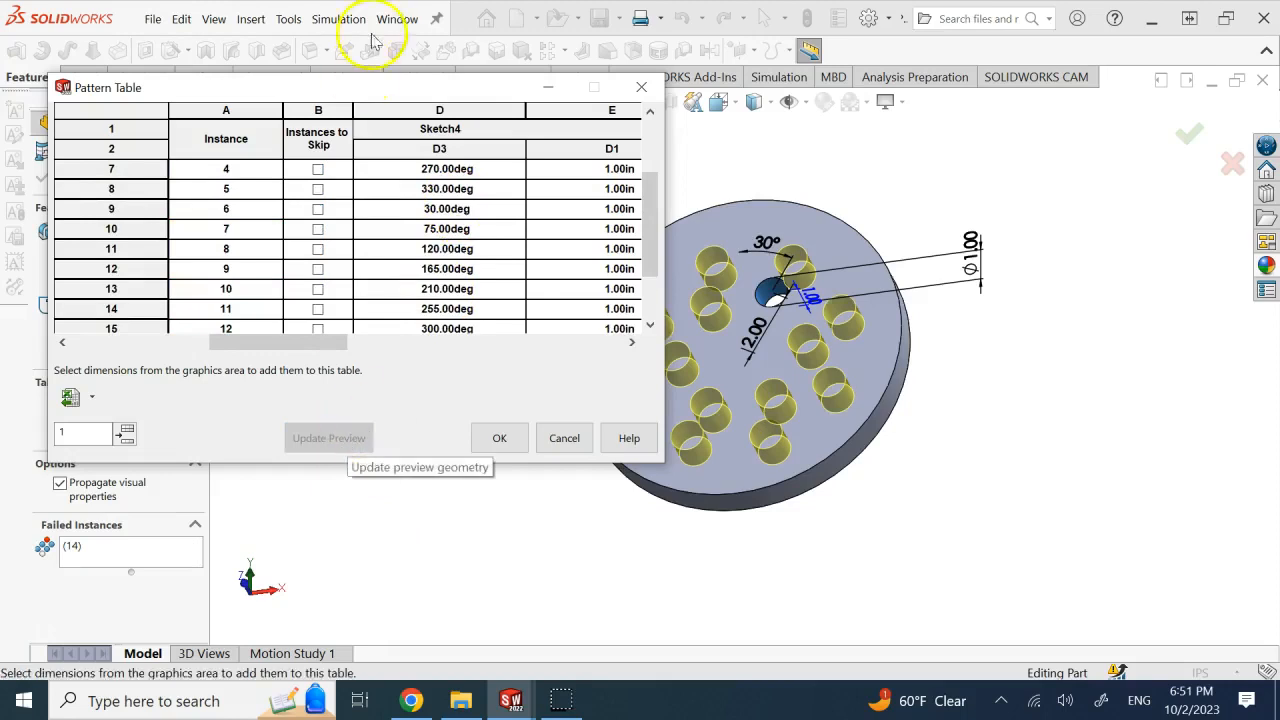
pyautogui.moveTo(408, 92); pyautogui.dragTo(385, 68)
pyautogui.click(420, 193)
# Step: Review the D2, D3 and D1 columns of Sketch4 and the D1 column of Cut-Extrude2 for the outer-ring instances
pyautogui.moveTo(320, 322); pyautogui.dragTo(366, 323)
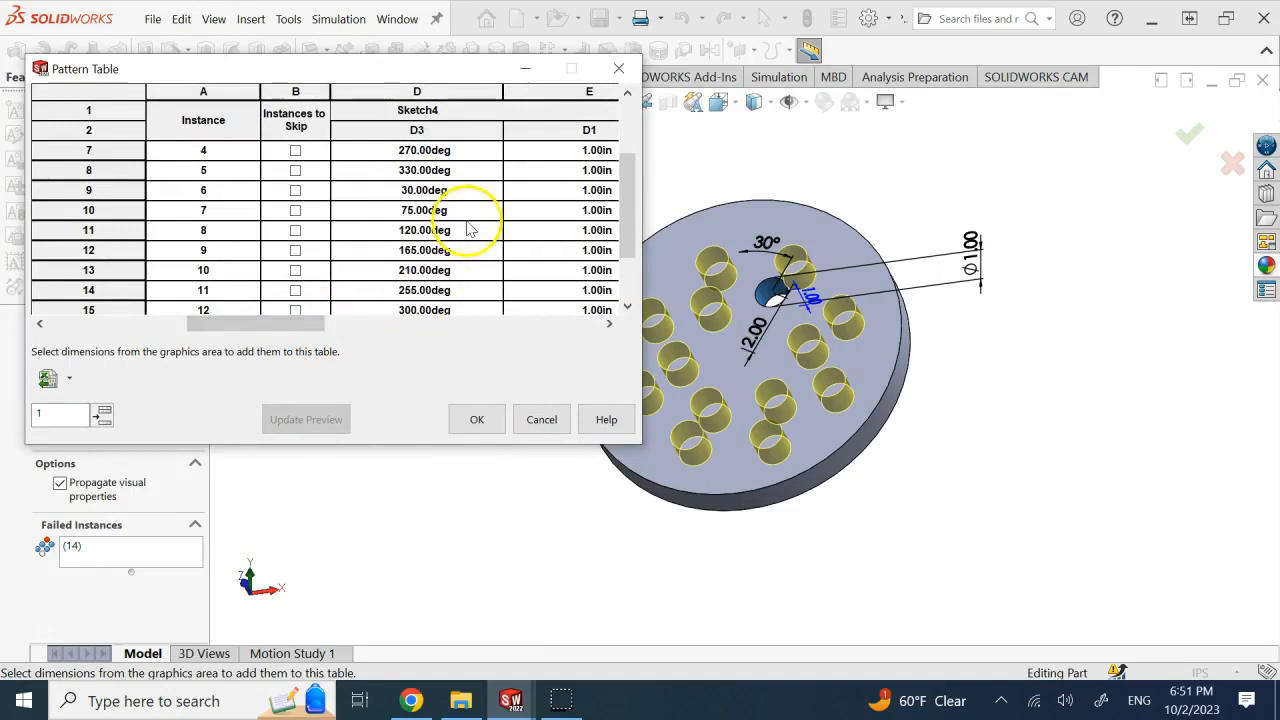
pyautogui.click(160, 323)
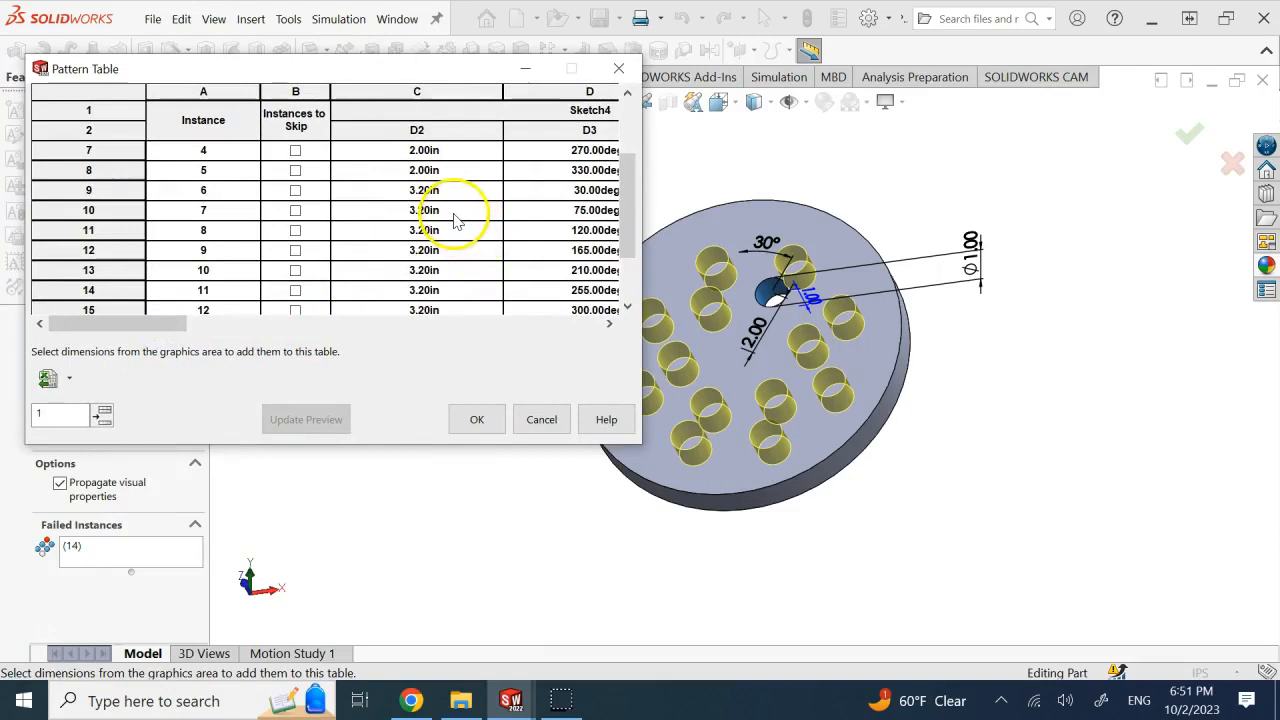
pyautogui.click(543, 194)
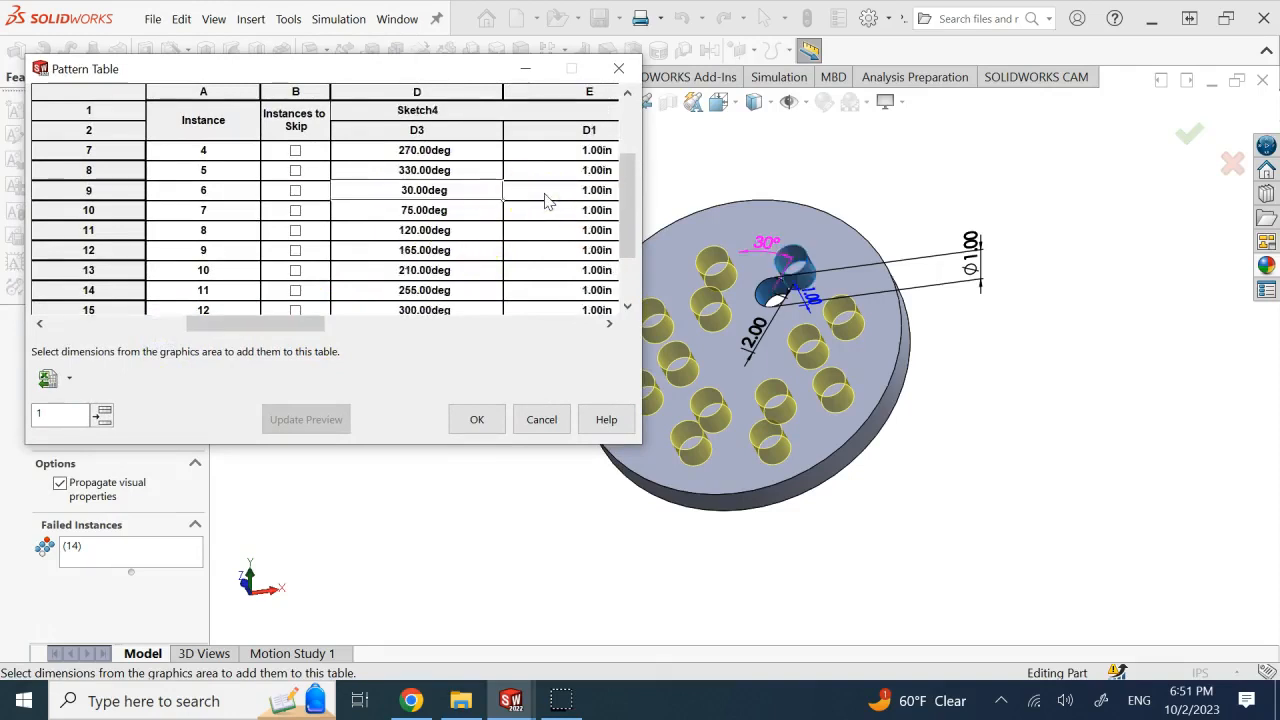
pyautogui.click(567, 196)
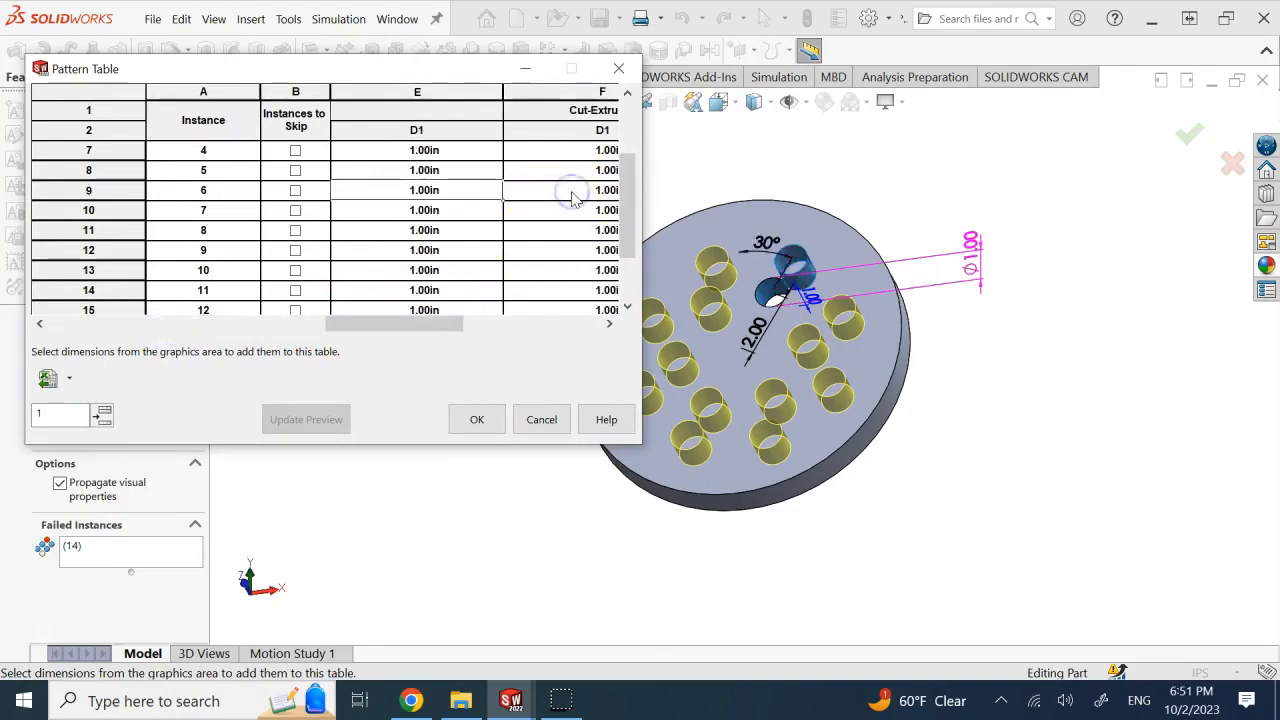
pyautogui.click(540, 328)
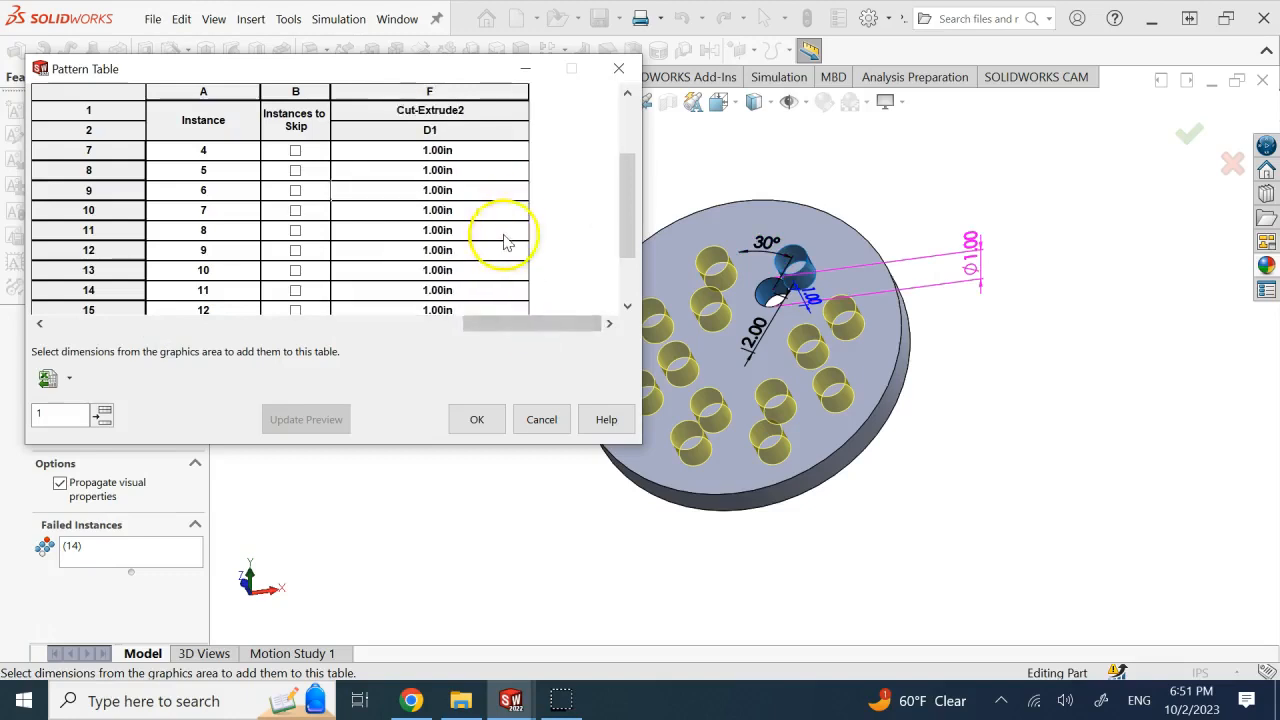
pyautogui.click(360, 330)
pyautogui.click(180, 324)
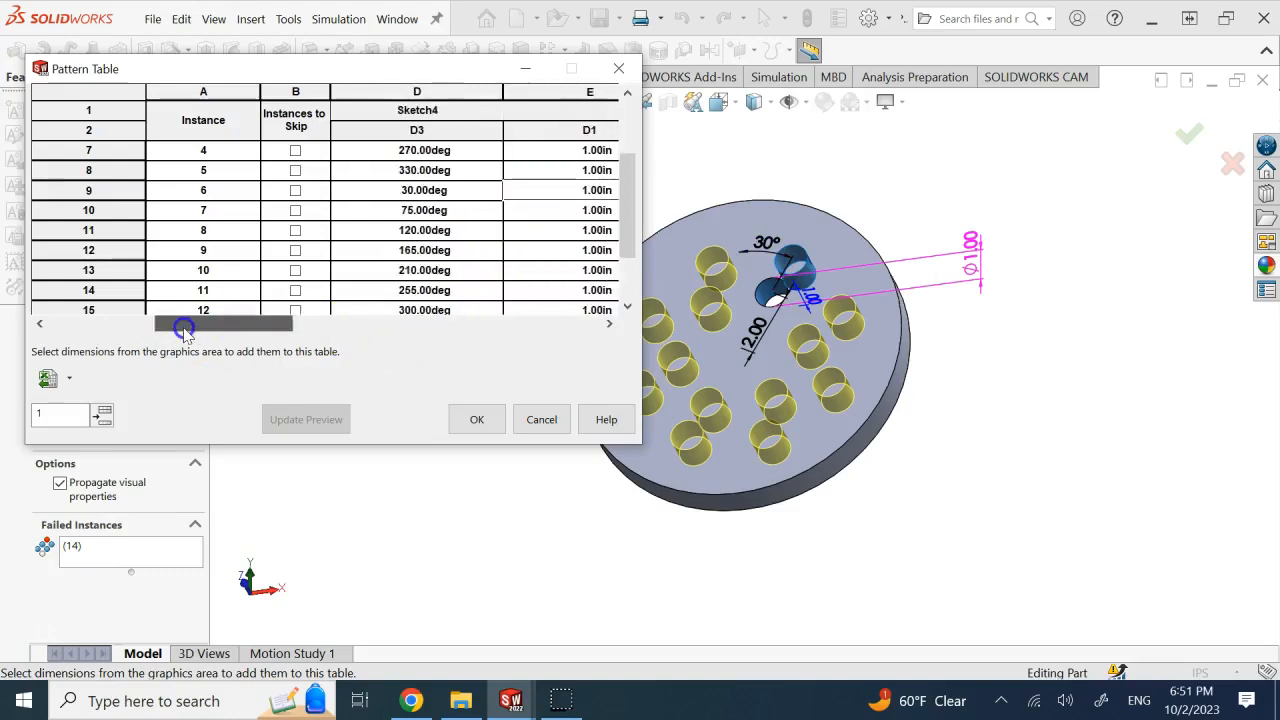
pyautogui.click(104, 326)
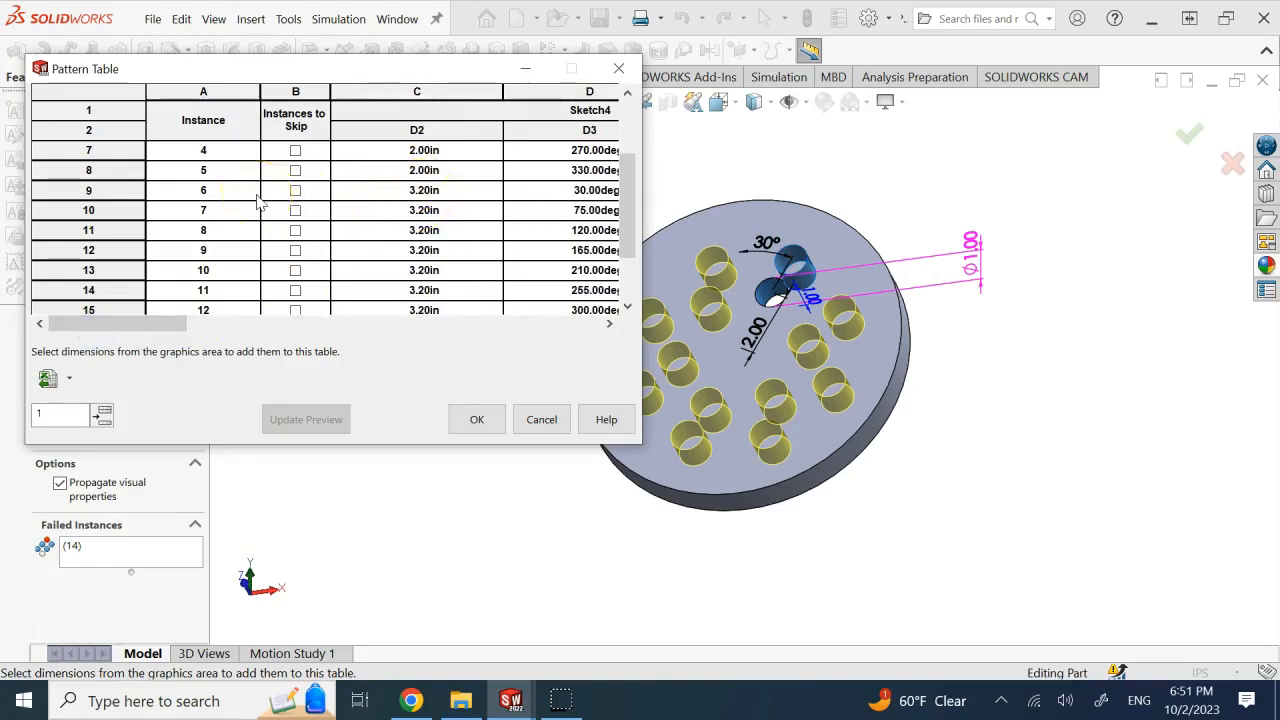
pyautogui.click(369, 325)
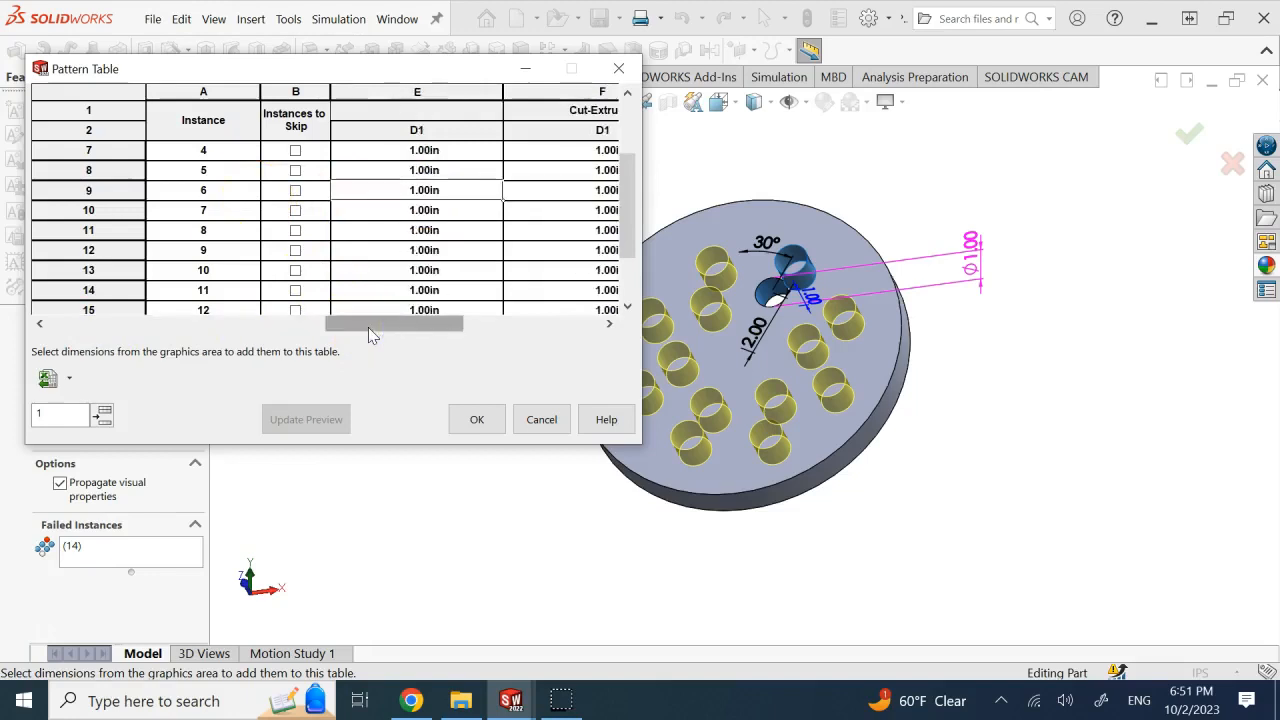
# Step: Set instance 3's Cut-Extrude2 depth to 0.5 in, fill it down through instance 11 and refresh the pattern preview
pyautogui.moveTo(388, 325); pyautogui.dragTo(517, 325)
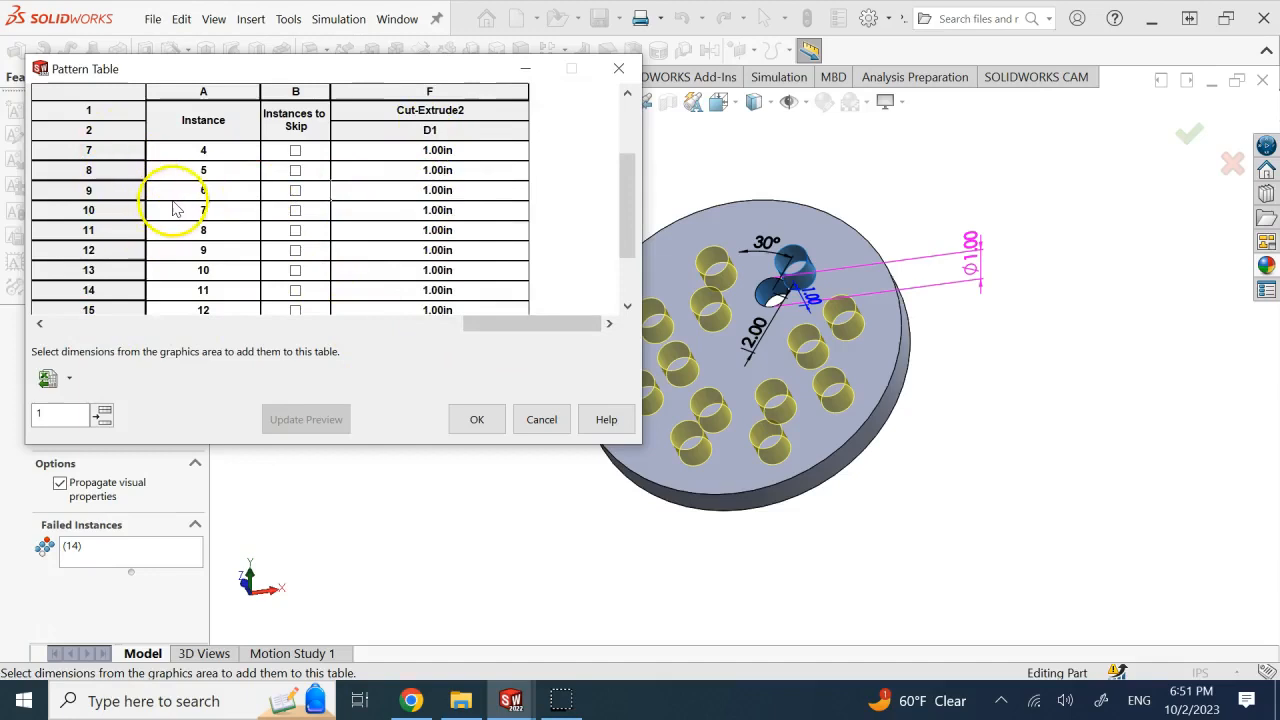
pyautogui.scroll(2, 173, 208)
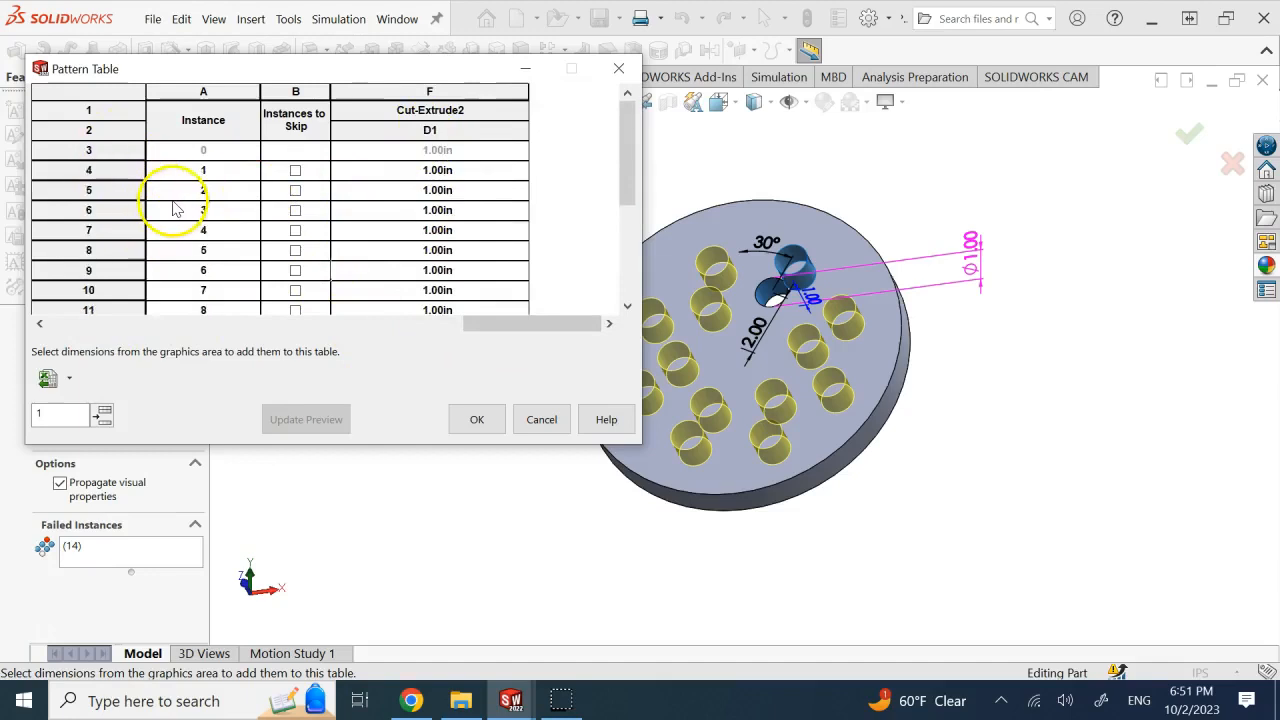
pyautogui.click(425, 212)
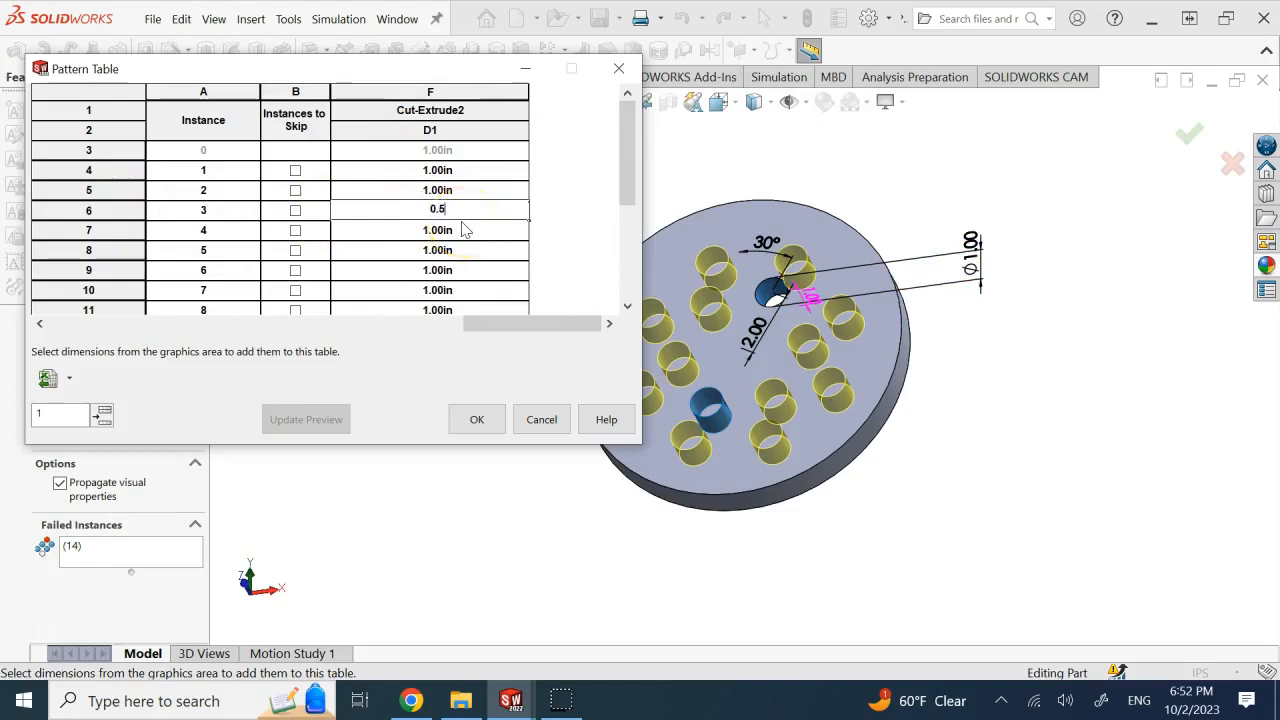
pyautogui.click(465, 222)
pyautogui.click(469, 206)
pyautogui.moveTo(528, 220); pyautogui.dragTo(522, 310)
pyautogui.click(335, 419)
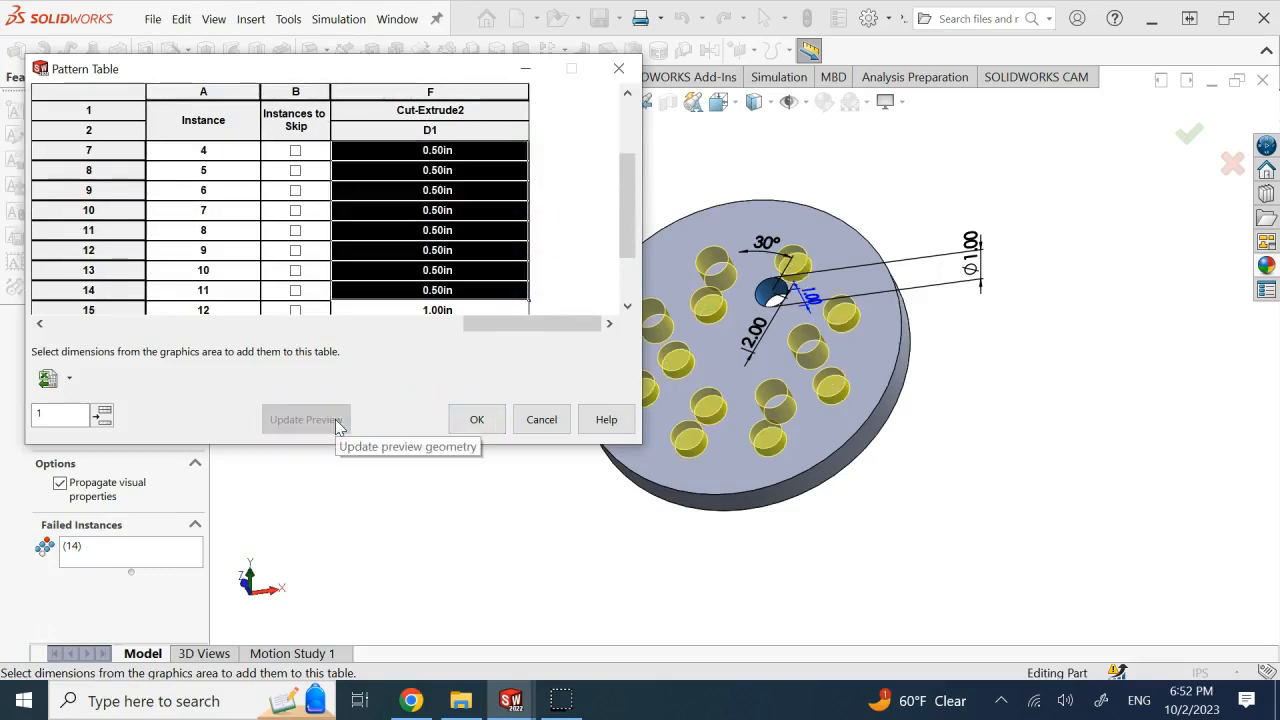
# Step: Try to turn off skipping for the failed instance 14 and select its row cells
pyautogui.click(443, 322)
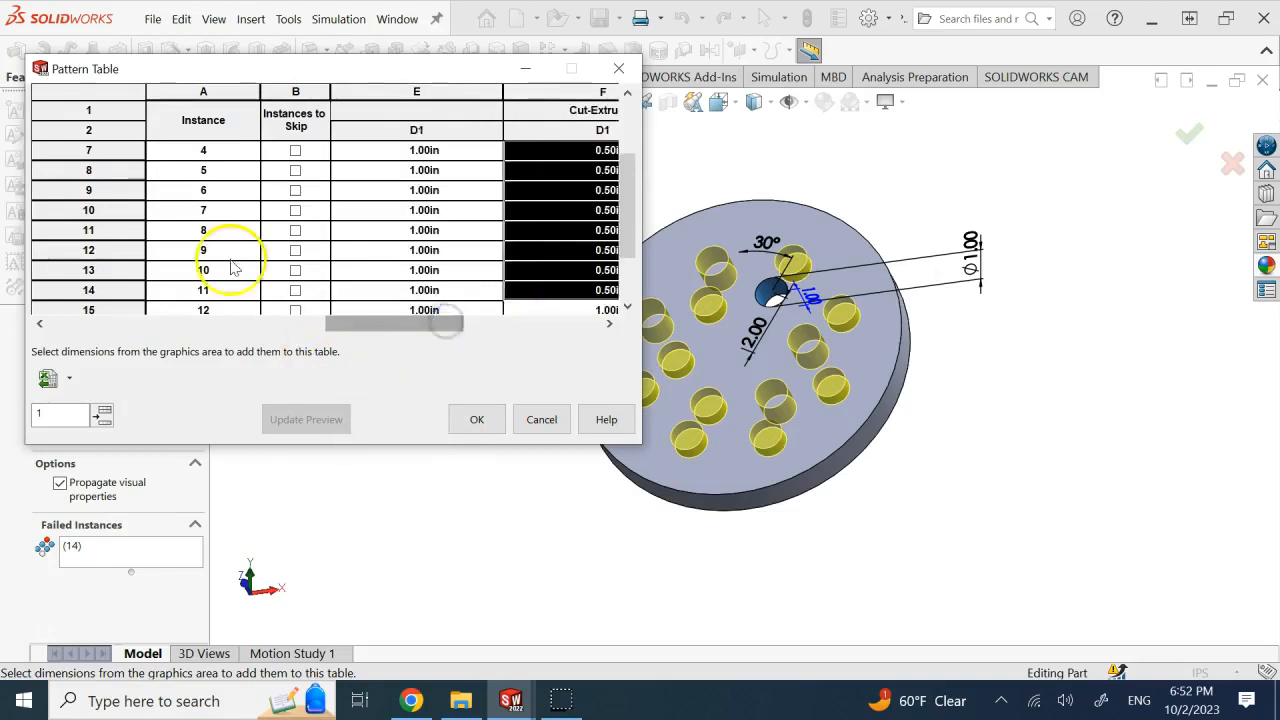
pyautogui.scroll(-1, 232, 265)
pyautogui.click(295, 290)
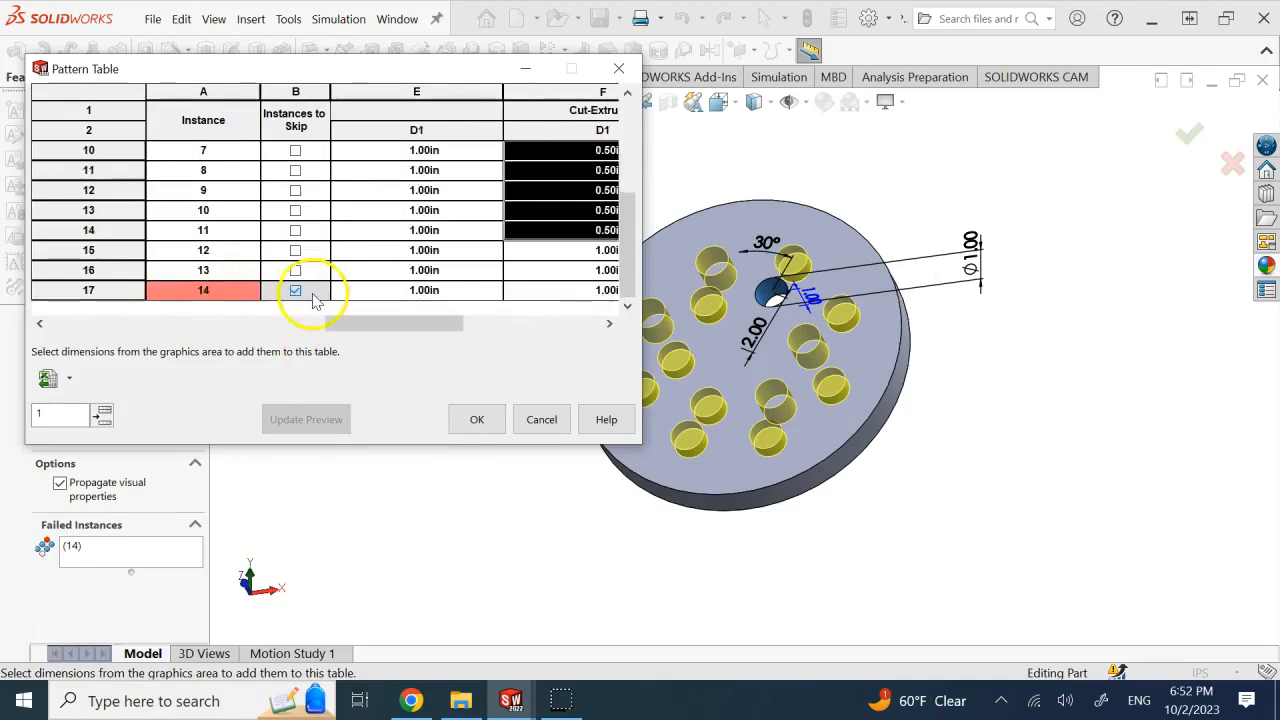
pyautogui.click(376, 291)
pyautogui.click(238, 290)
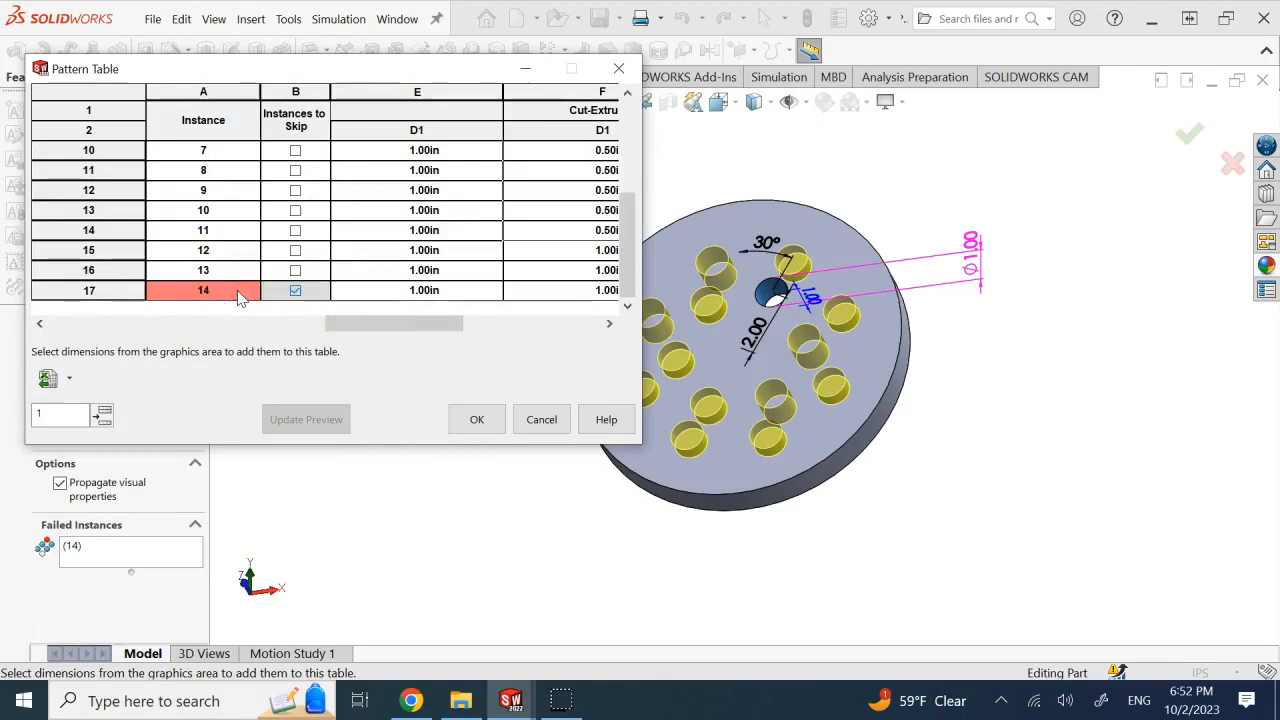
pyautogui.click(207, 291)
# Step: Try to clear instance 14's Sketch4 D1 value and toggle its skip setting
pyautogui.click(371, 307)
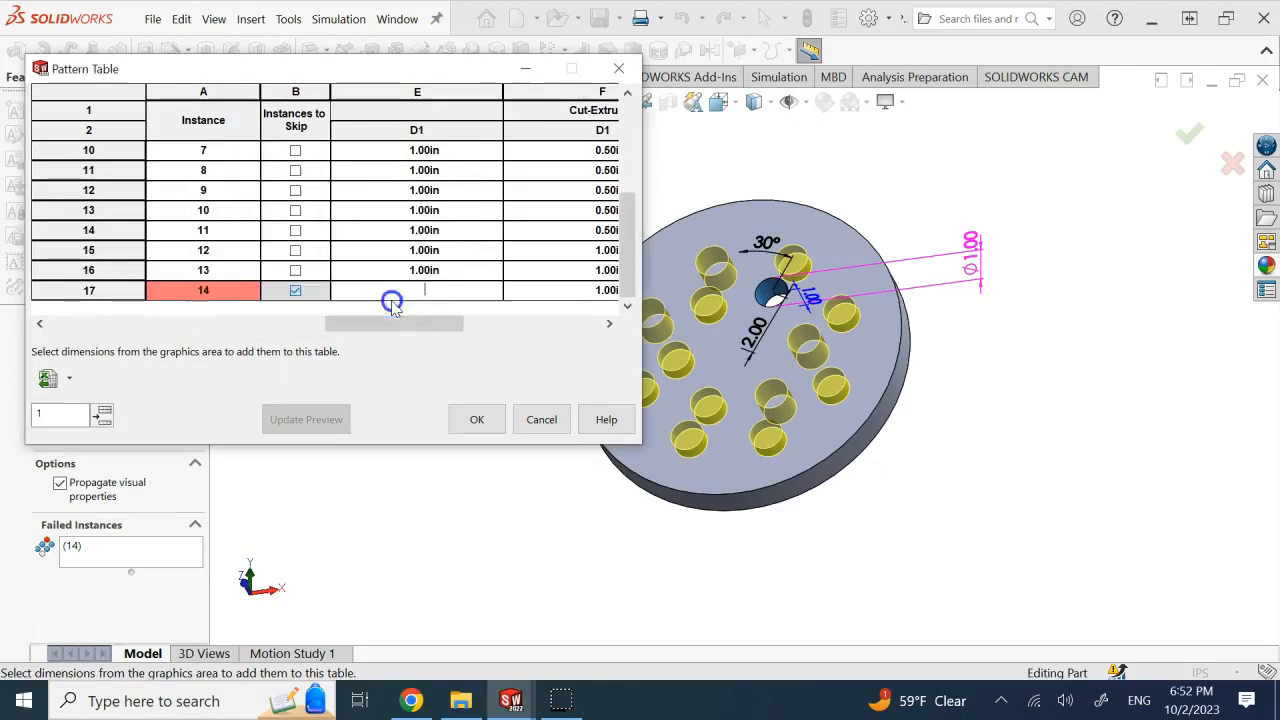
pyautogui.rightClick(334, 292)
pyautogui.click(230, 305)
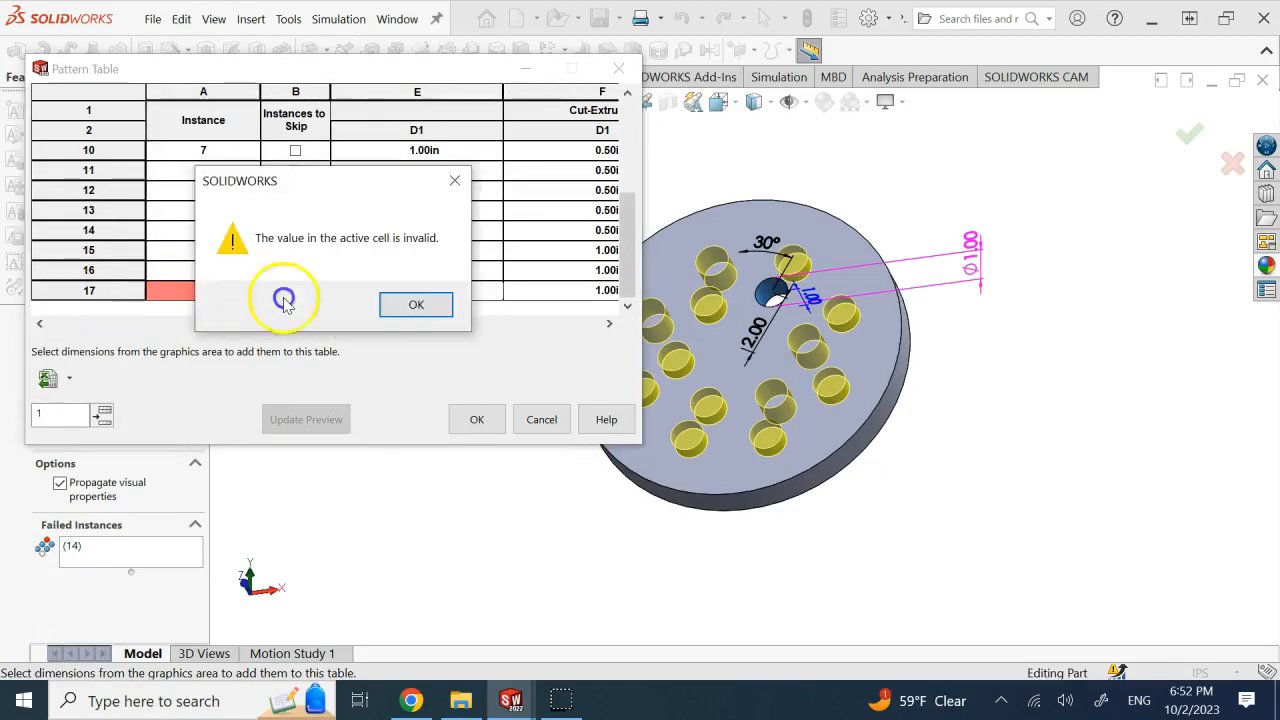
pyautogui.click(395, 310)
pyautogui.click(295, 291)
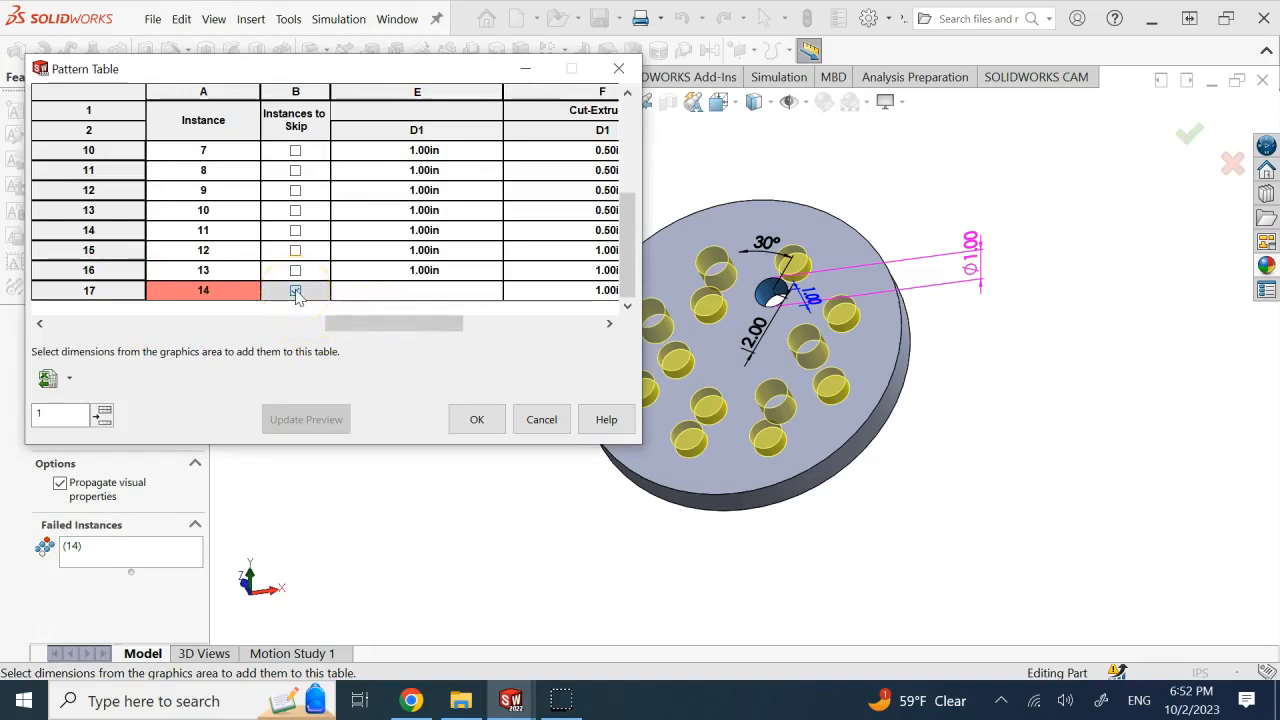
pyautogui.click(389, 306)
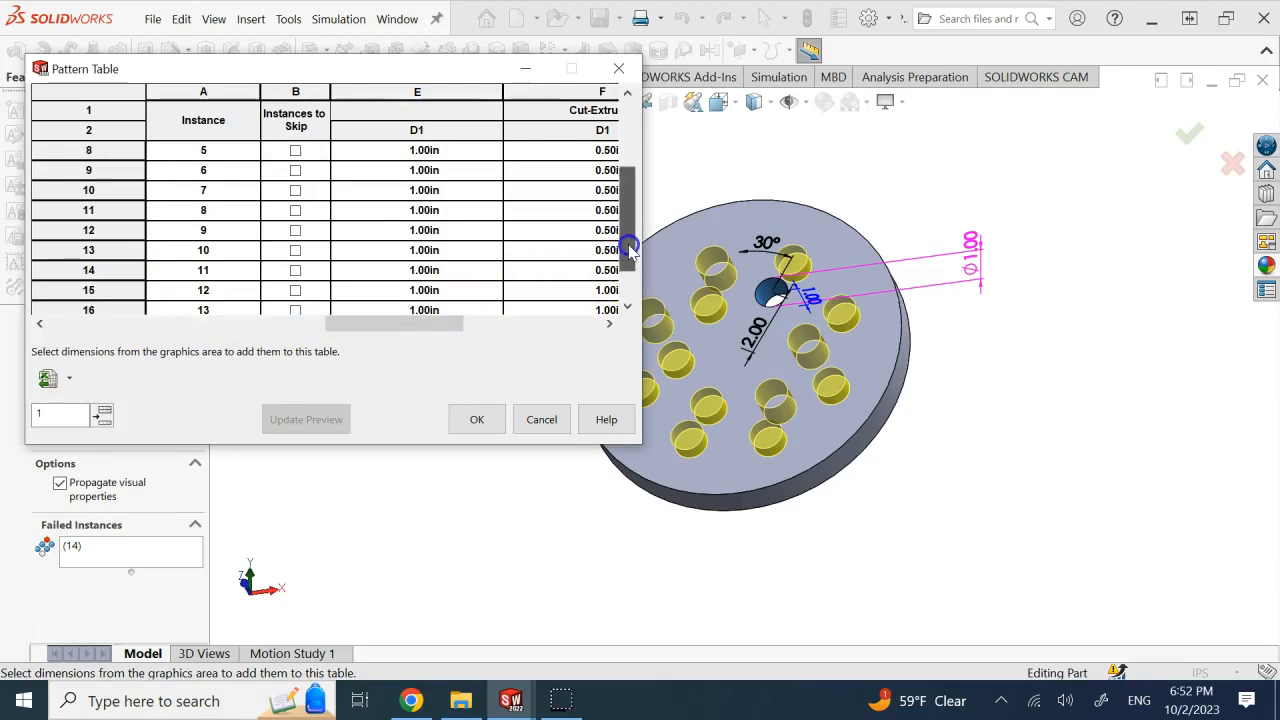
# Step: Delete instance 14's row from the pattern table and check the remaining instance rows
pyautogui.click(277, 323)
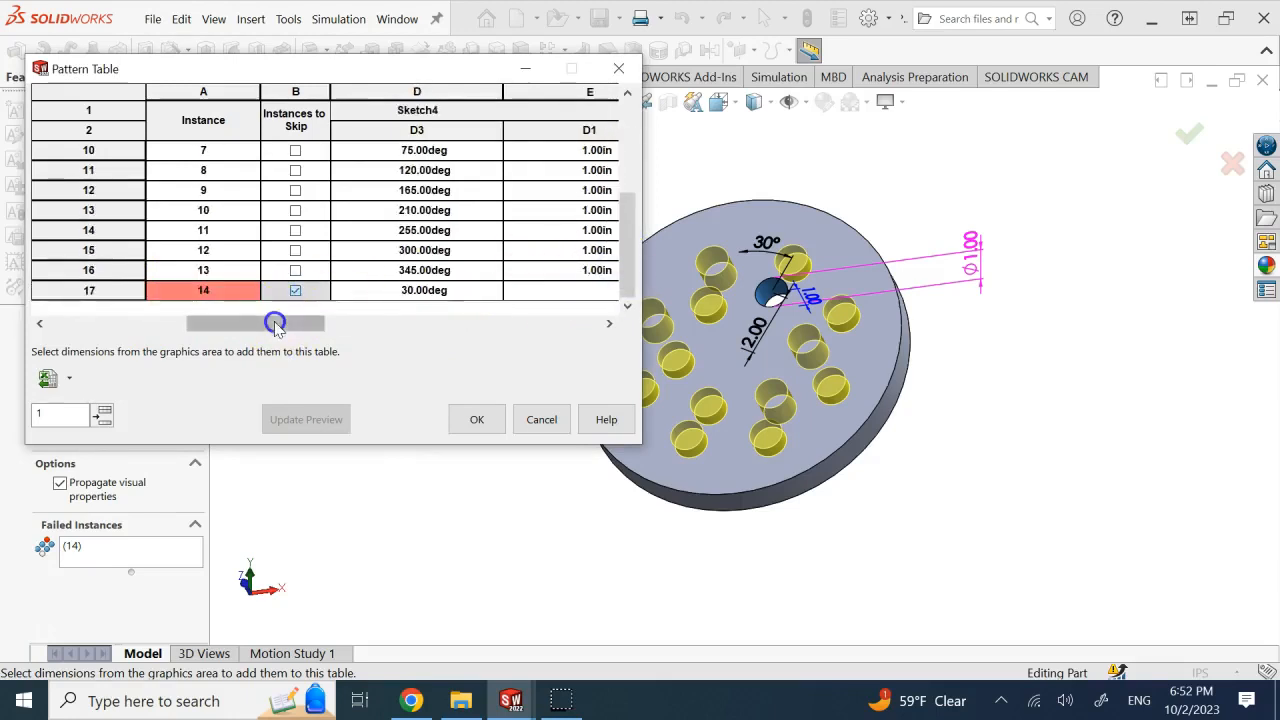
pyautogui.click(115, 325)
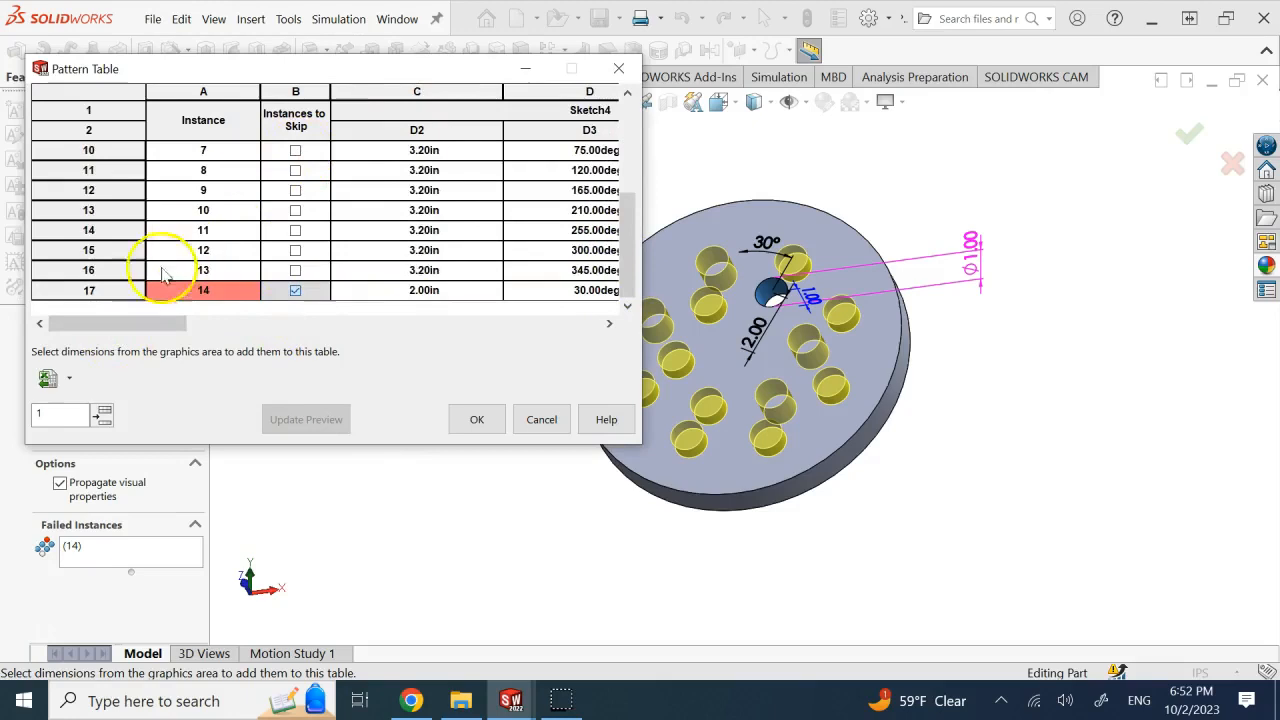
pyautogui.click(100, 298)
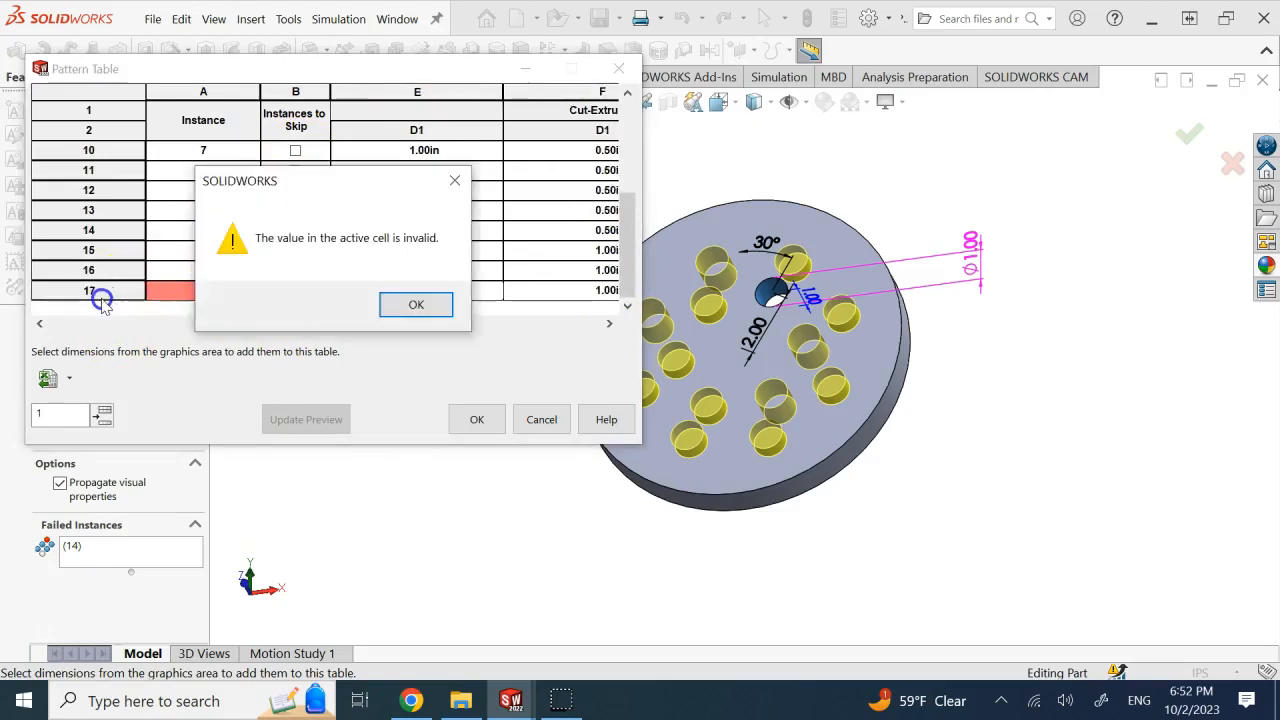
pyautogui.click(405, 302)
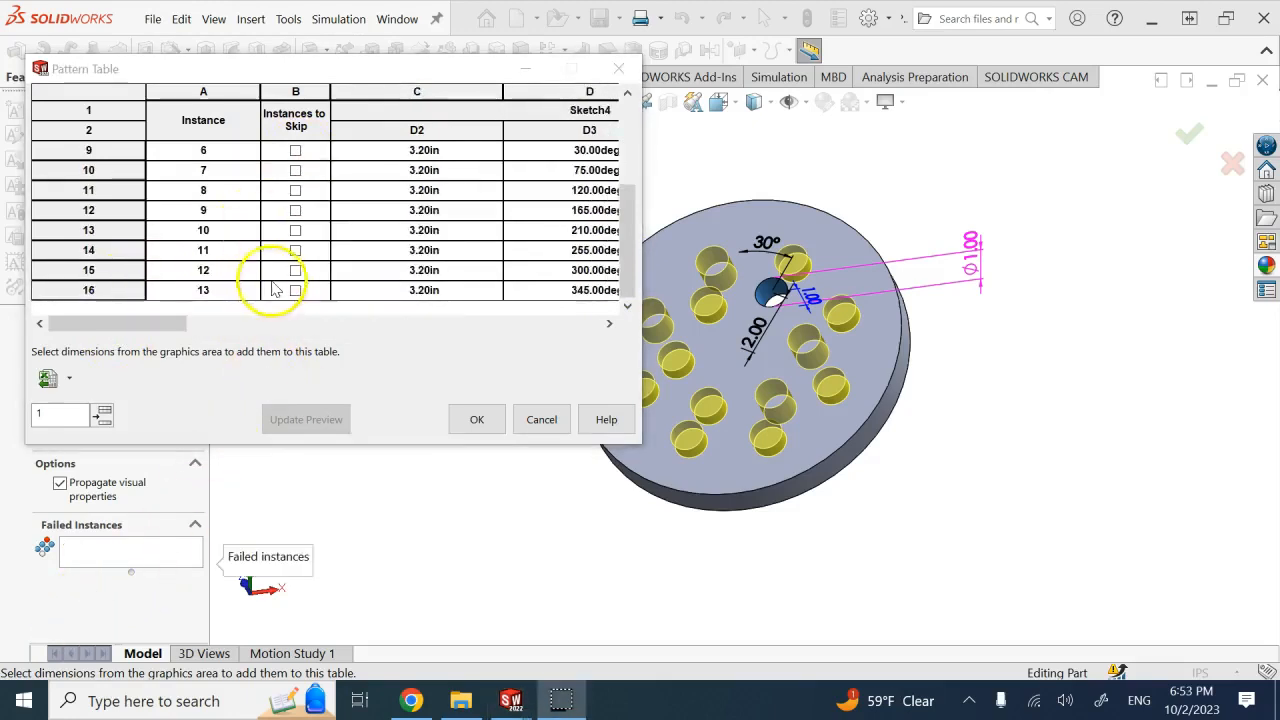
pyautogui.click(88, 290)
pyautogui.click(89, 290)
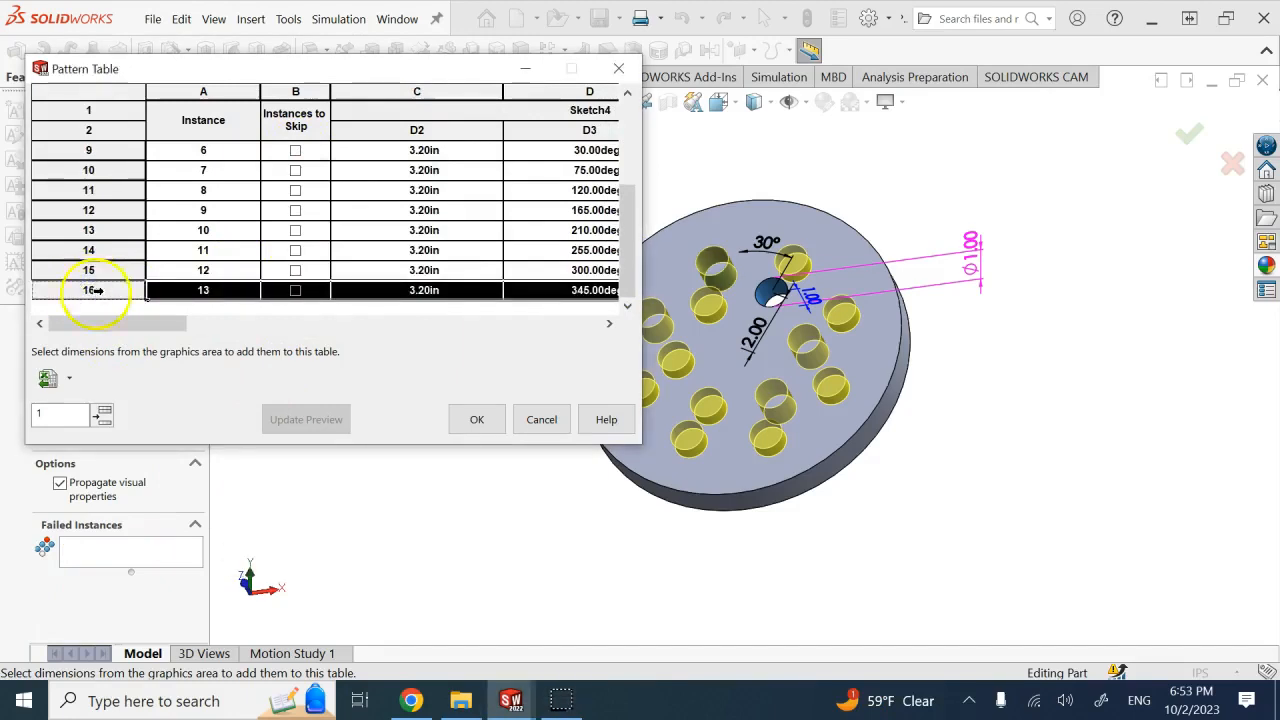
pyautogui.click(175, 251)
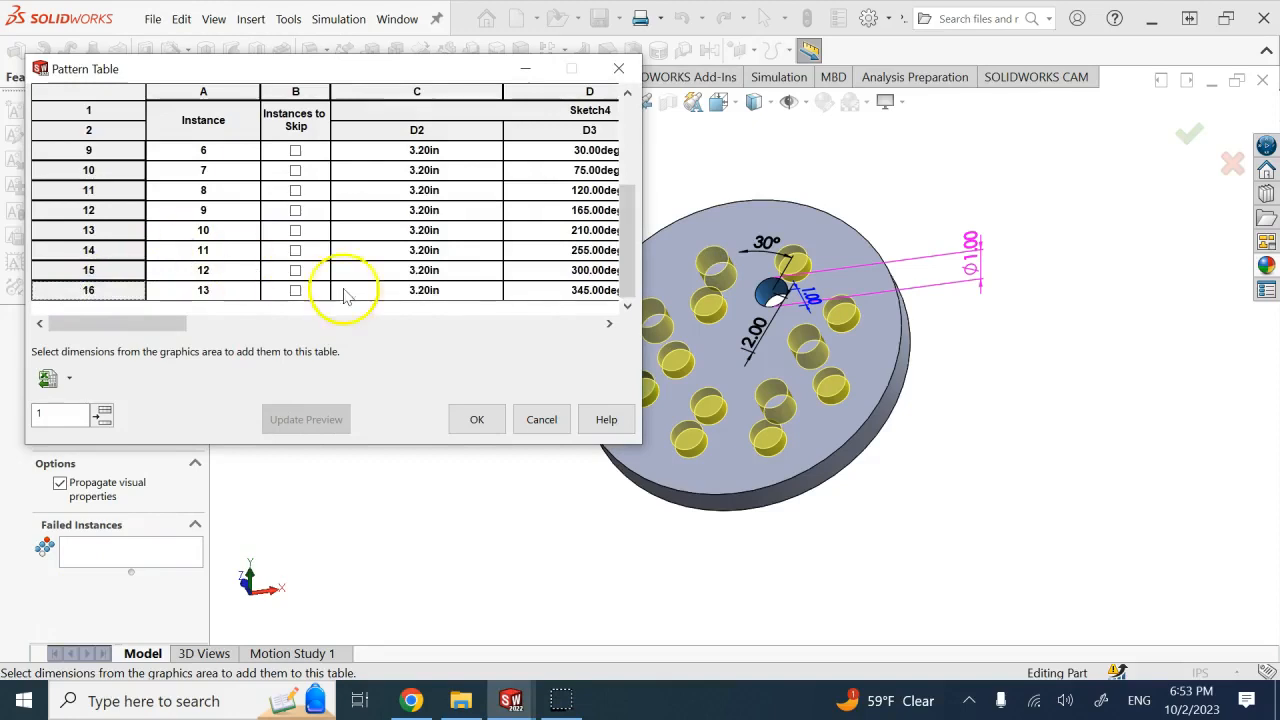
pyautogui.scroll(2, 489, 253)
pyautogui.scroll(-1, 487, 255)
pyautogui.scroll(-1, 487, 255)
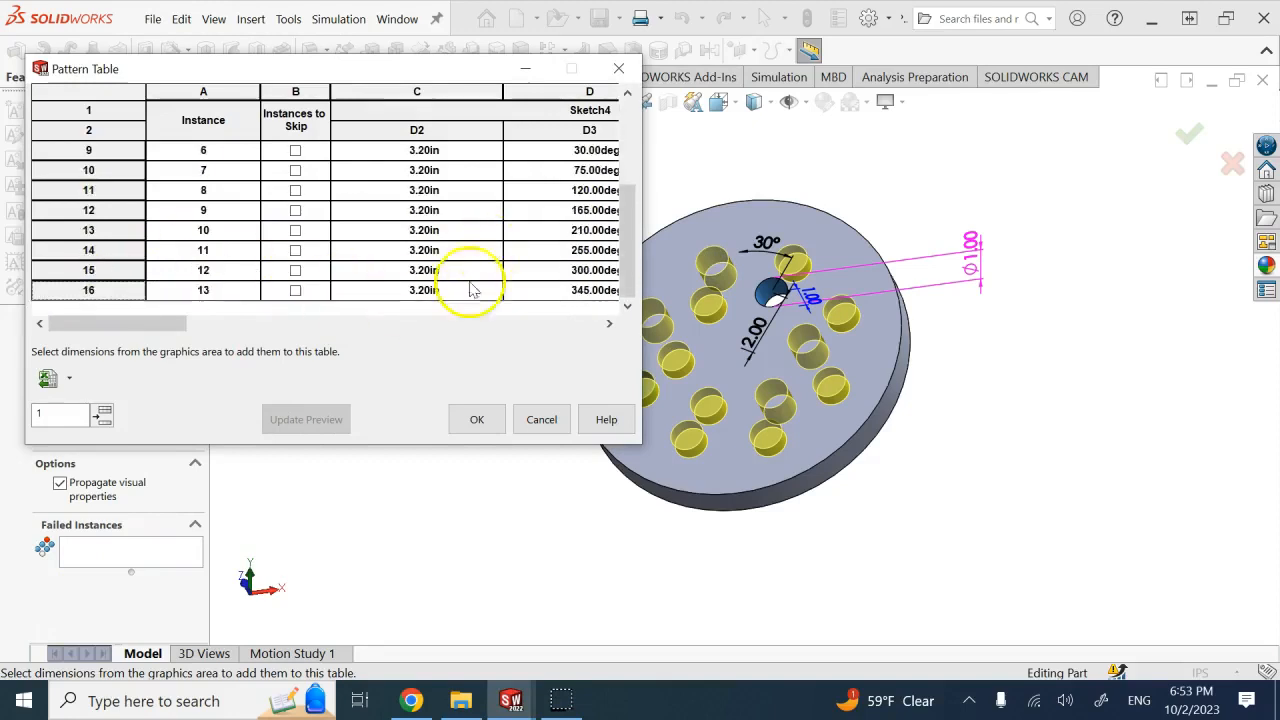
# Step: Fill the 0.5 in Cut-Extrude2 depth from instance 11 down to instances 12 and 13 and refresh the pattern preview
pyautogui.moveTo(952, 370); pyautogui.dragTo(509, 266, button='middle')
pyautogui.click(557, 323)
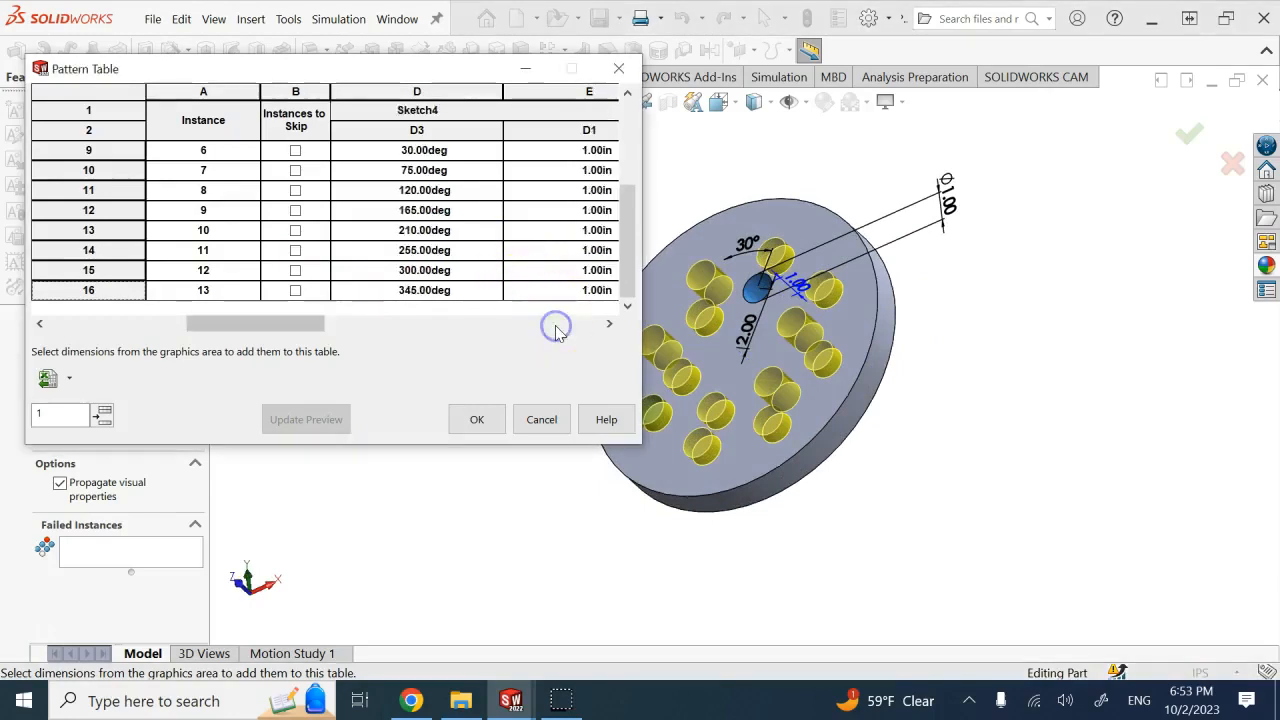
pyautogui.click(557, 323)
pyautogui.moveTo(480, 328); pyautogui.dragTo(575, 326)
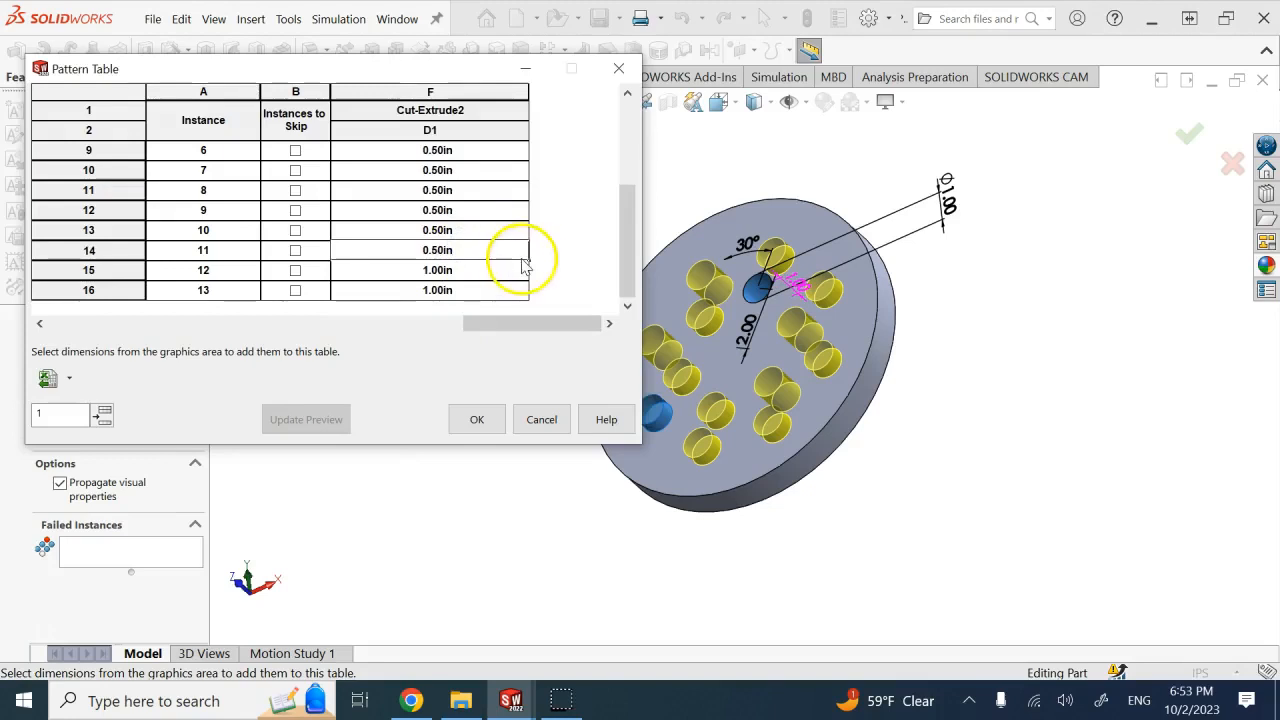
pyautogui.moveTo(529, 261); pyautogui.dragTo(523, 294)
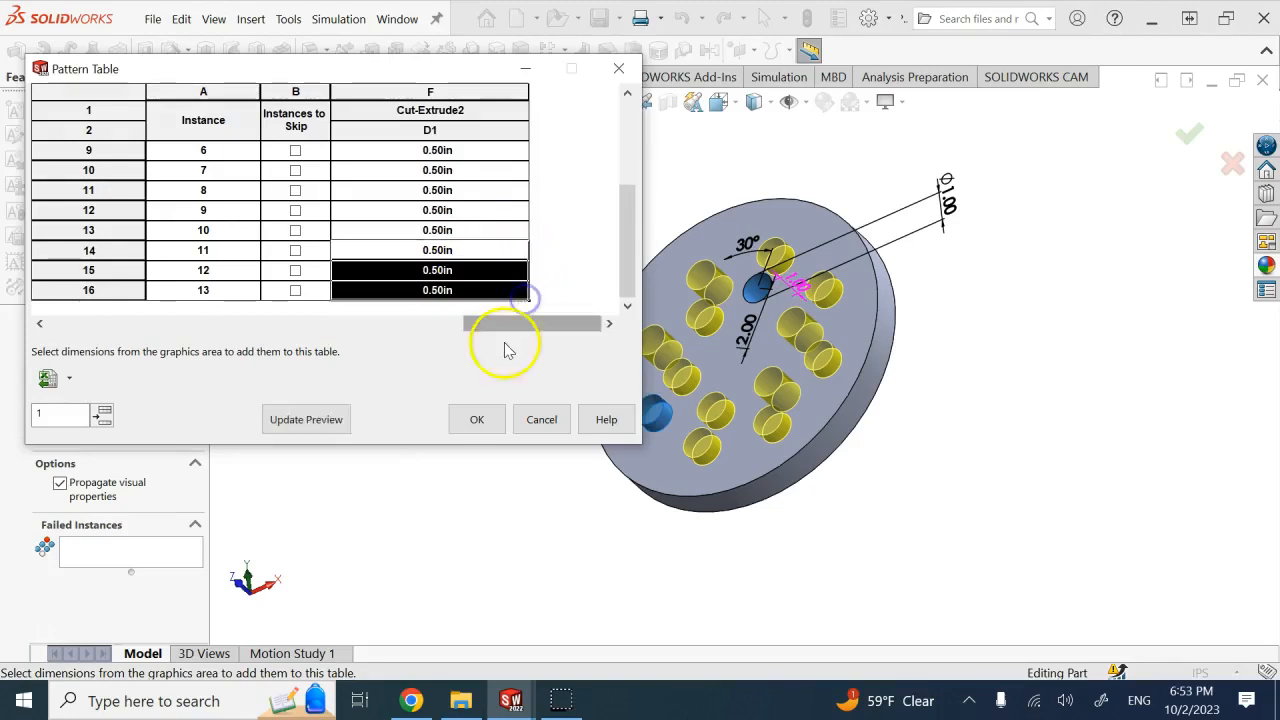
pyautogui.click(327, 421)
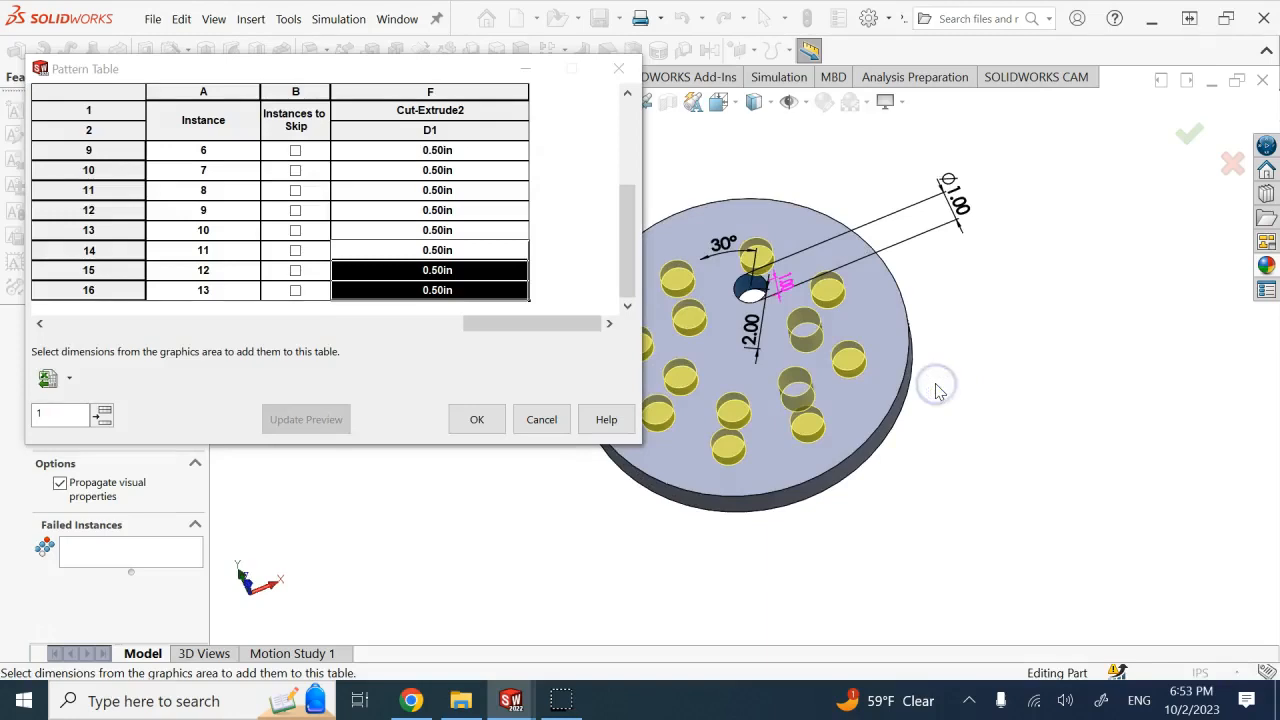
# Step: Mark instances 8 and 10 as skipped in the pattern table, refresh the preview and accept the table to create the variable pattern
pyautogui.moveTo(938, 392); pyautogui.dragTo(783, 310, button='middle')
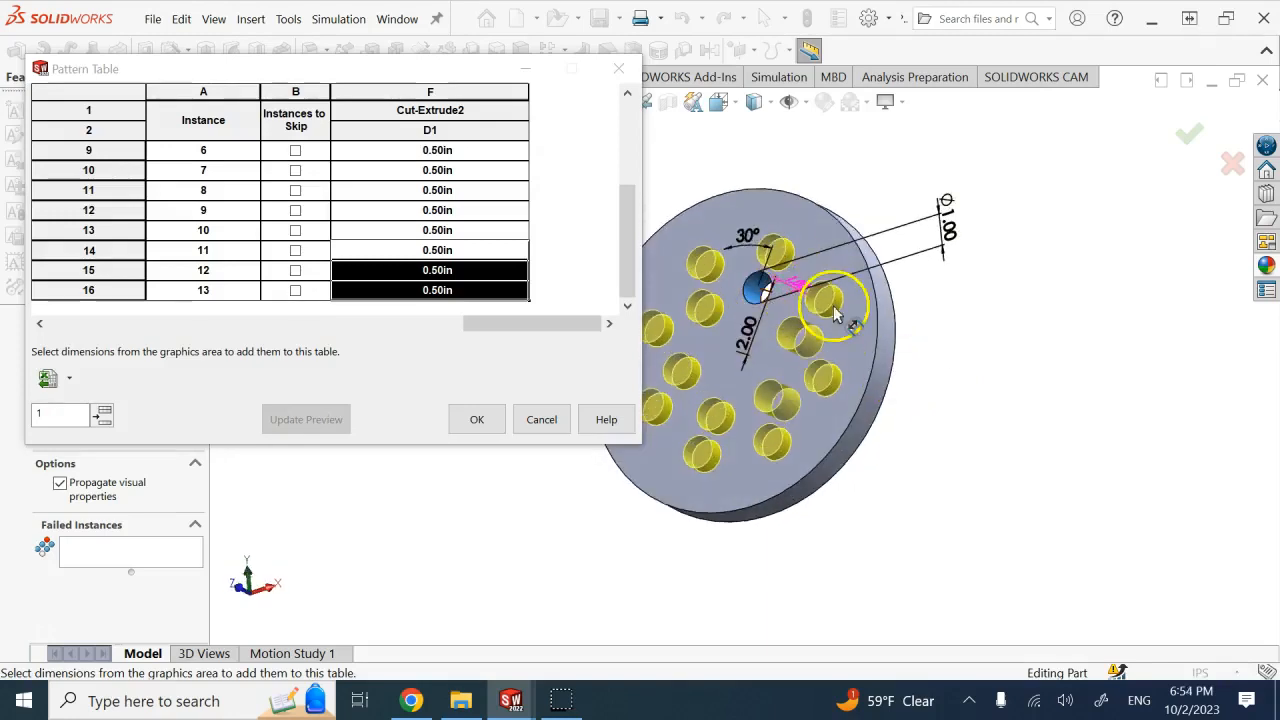
pyautogui.click(295, 230)
pyautogui.click(295, 190)
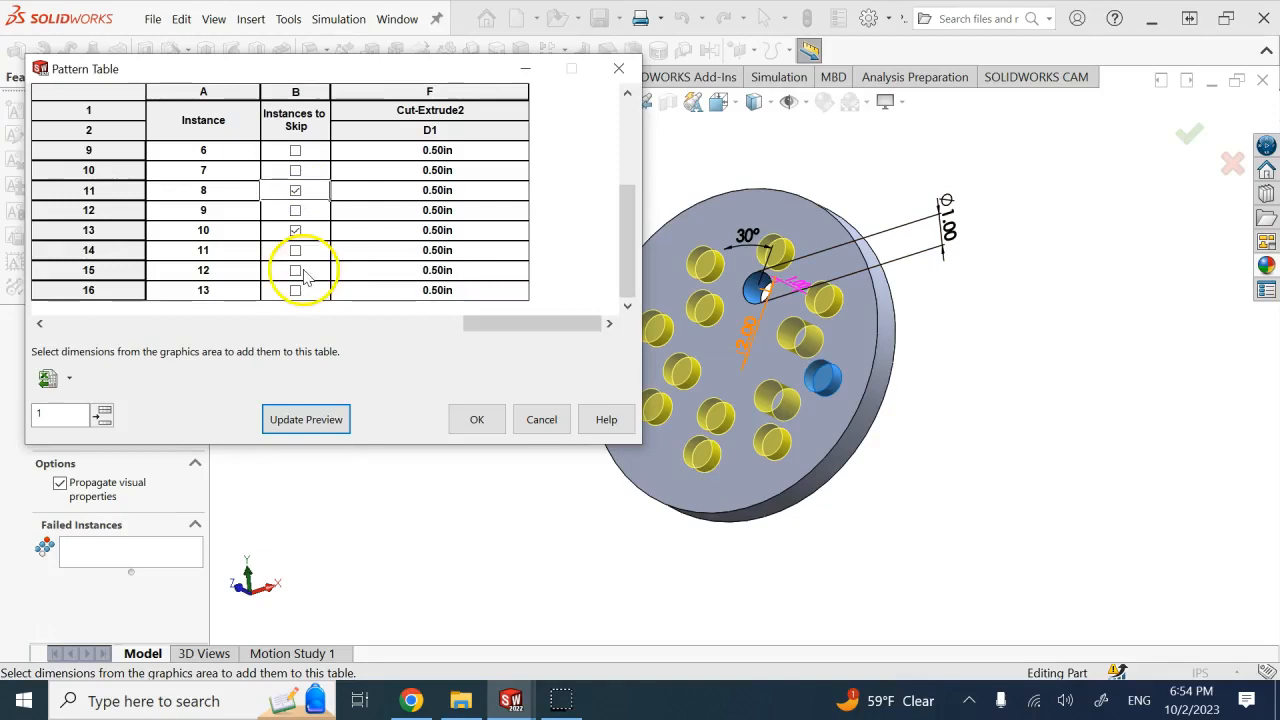
pyautogui.click(315, 420)
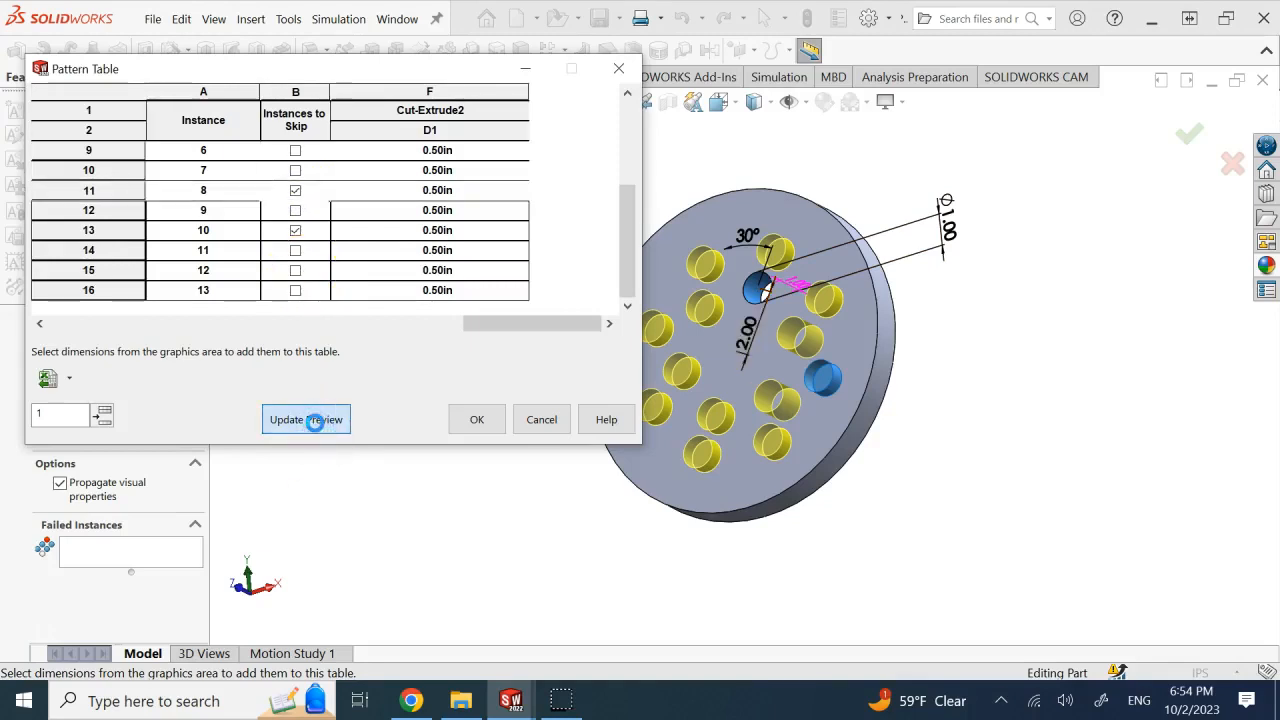
pyautogui.click(306, 420)
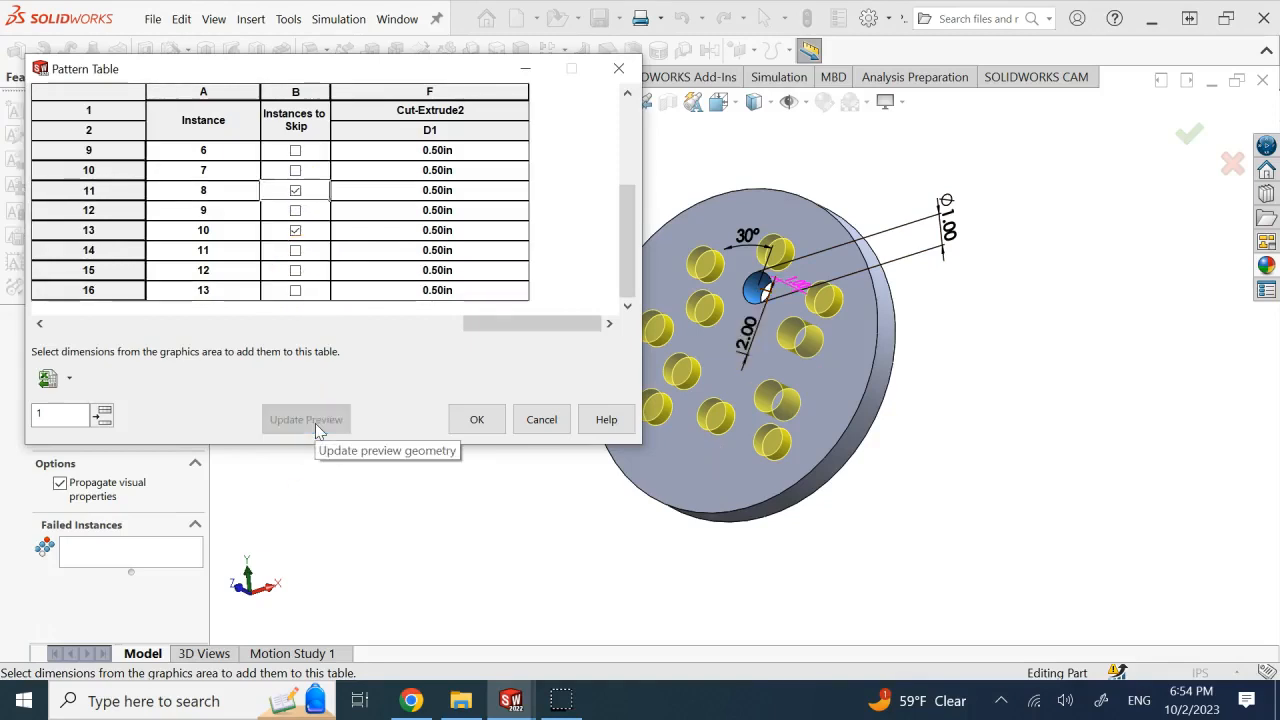
pyautogui.click(477, 419)
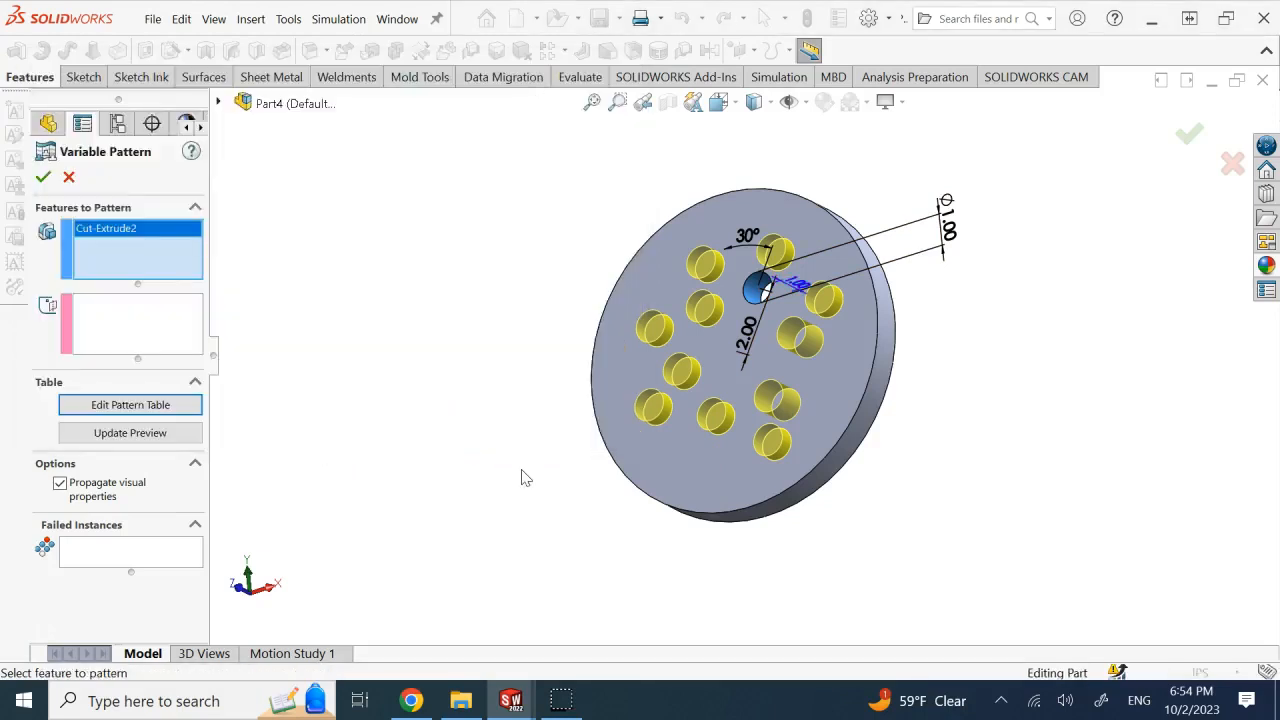
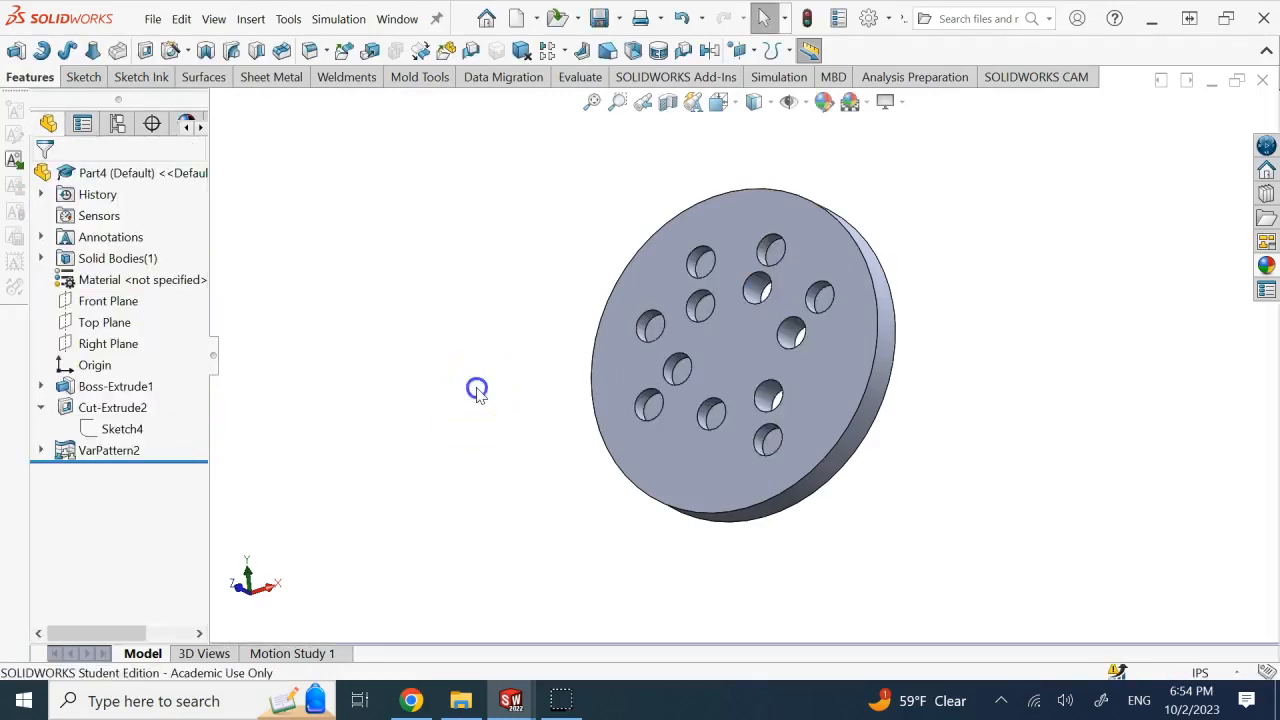
# Step: Examine the depths of the inner and outer ring holes from several angles around the round plate
pyautogui.press('Right')
pyautogui.press('Right')
pyautogui.press('Right')
pyautogui.press('Right')
pyautogui.press('Right')
pyautogui.press('Right')
pyautogui.press('Right')
pyautogui.press('Left')
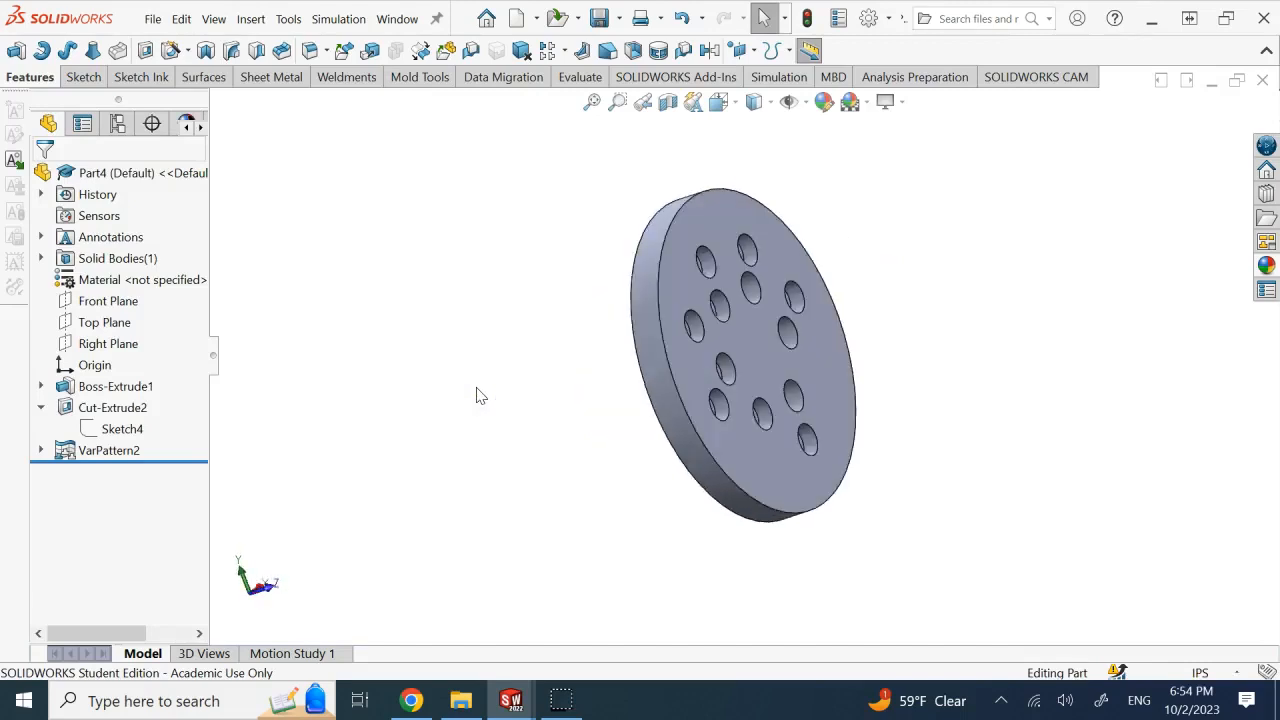
pyautogui.press('Left')
pyautogui.press('Left')
pyautogui.press('Left')
pyautogui.press('Left')
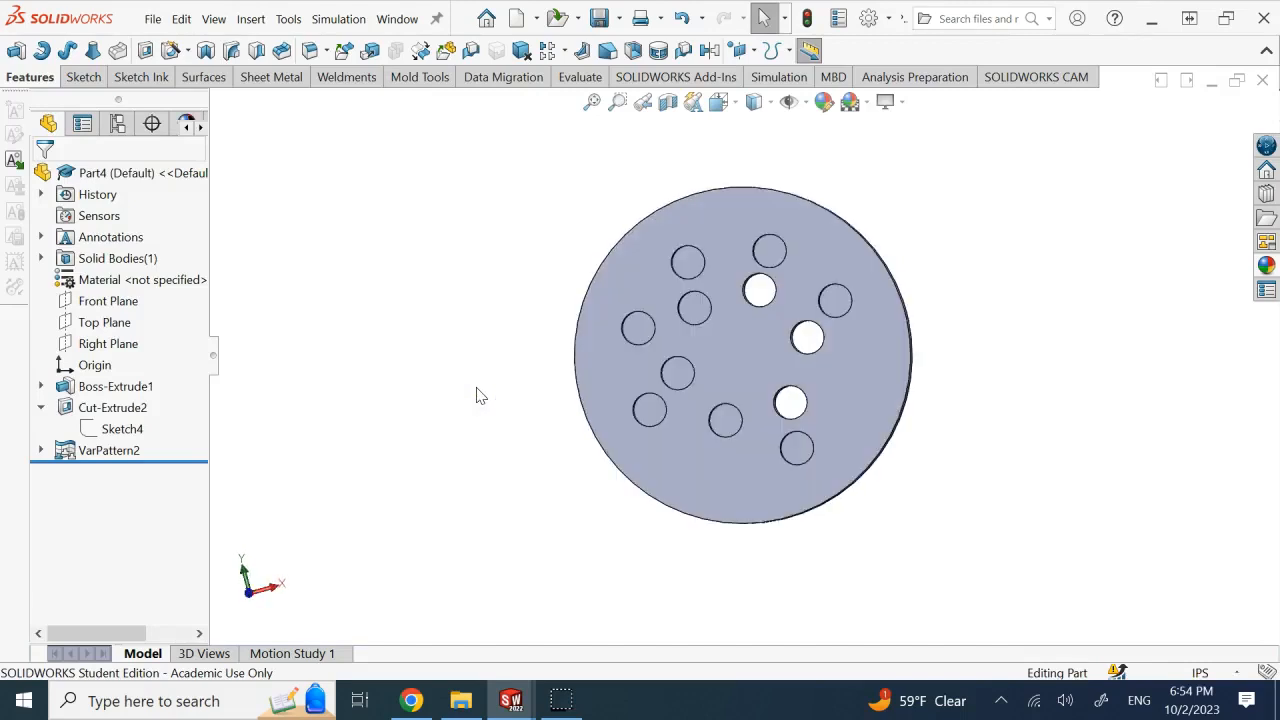
pyautogui.press('Up')
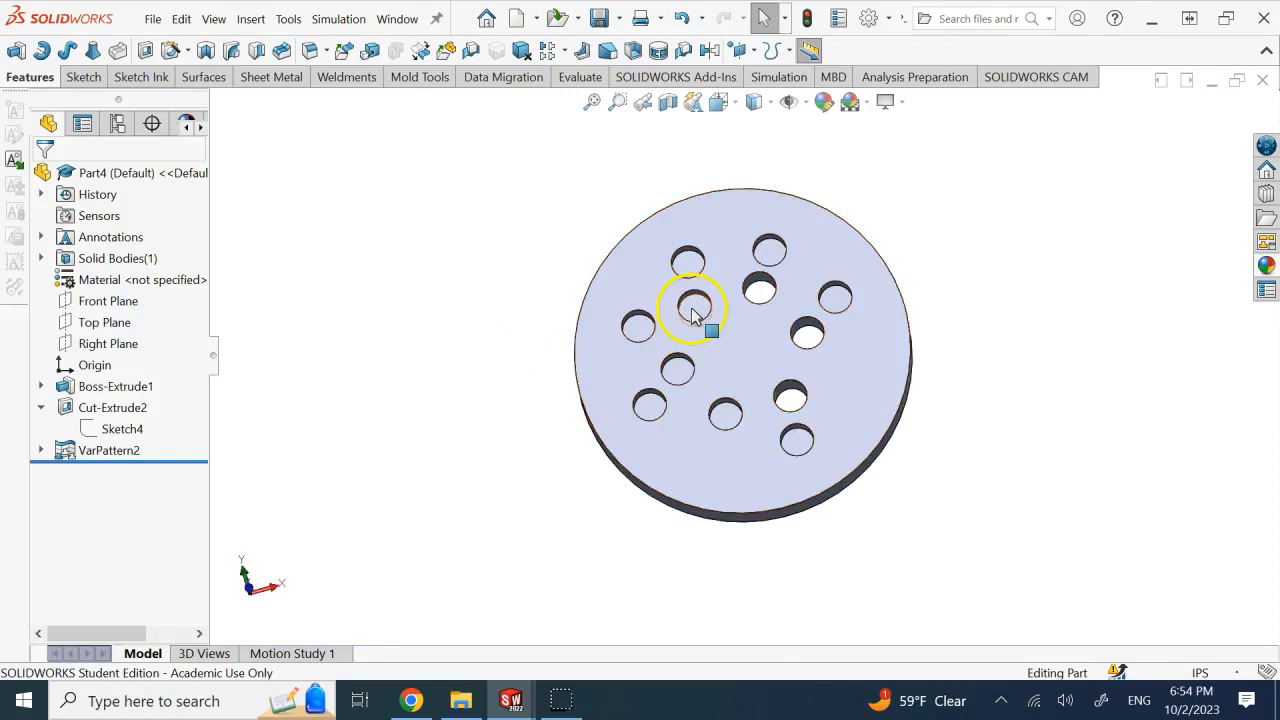
pyautogui.click(679, 371)
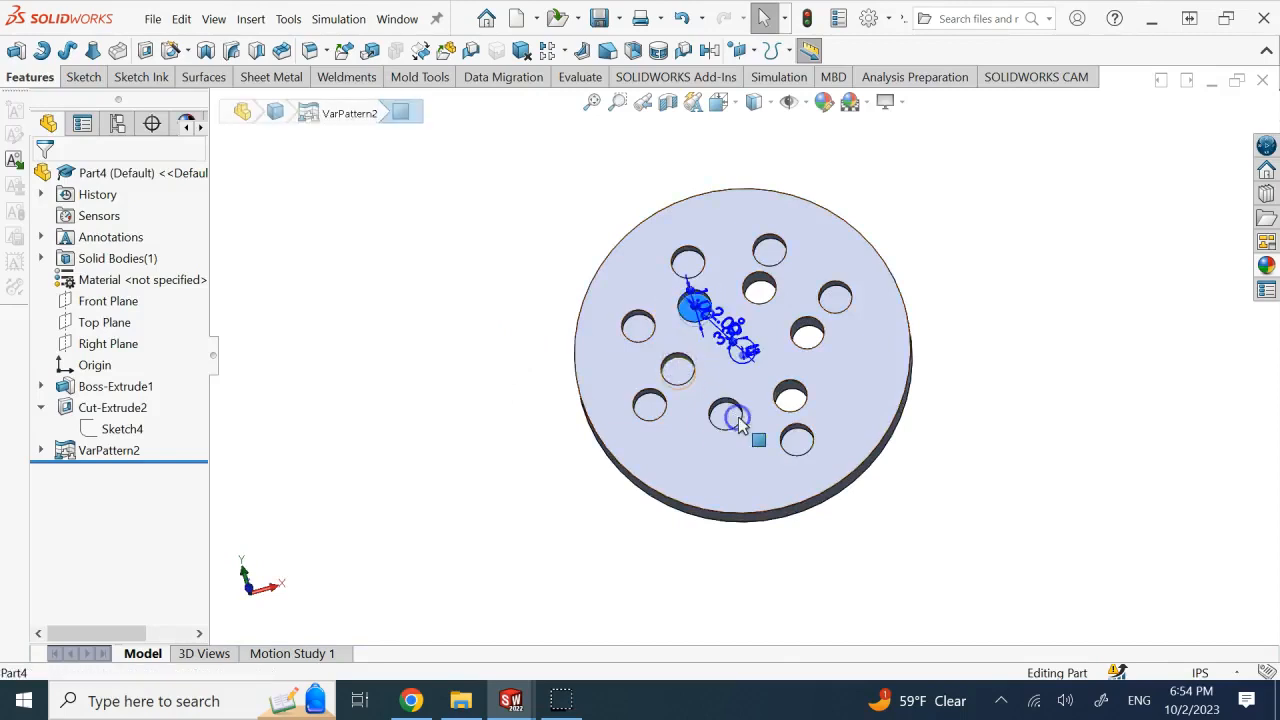
# Step: Edit VarPattern2's pattern table so the Cut-Extrude2 depth is 1.00 in for instances 3 to 5, and apply the change
pyautogui.rightClick(125, 448)
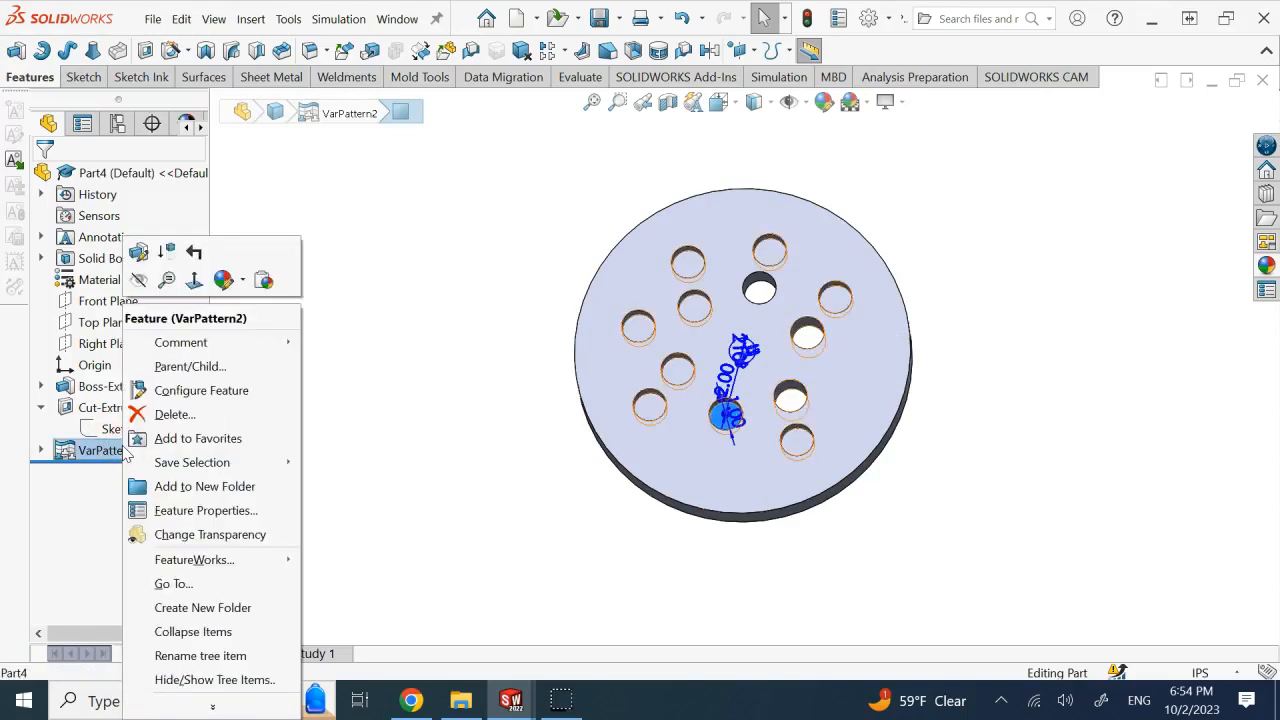
pyautogui.click(137, 252)
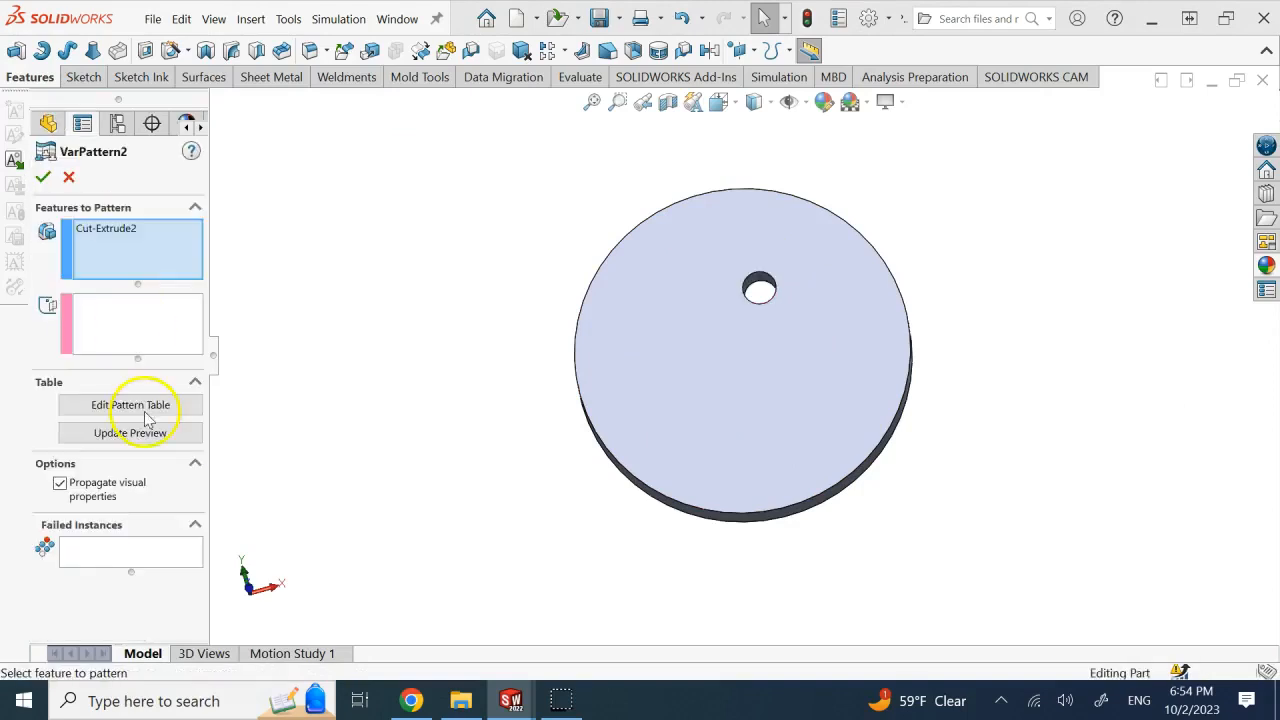
pyautogui.click(146, 410)
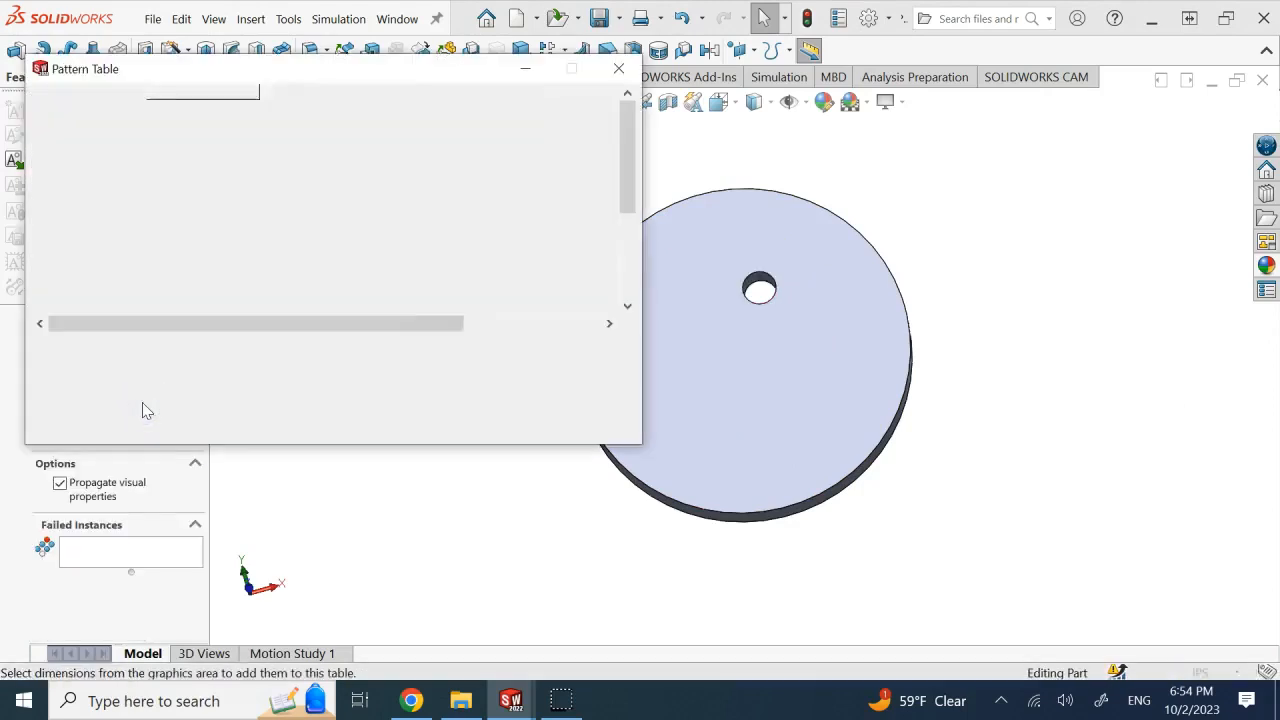
pyautogui.click(505, 323)
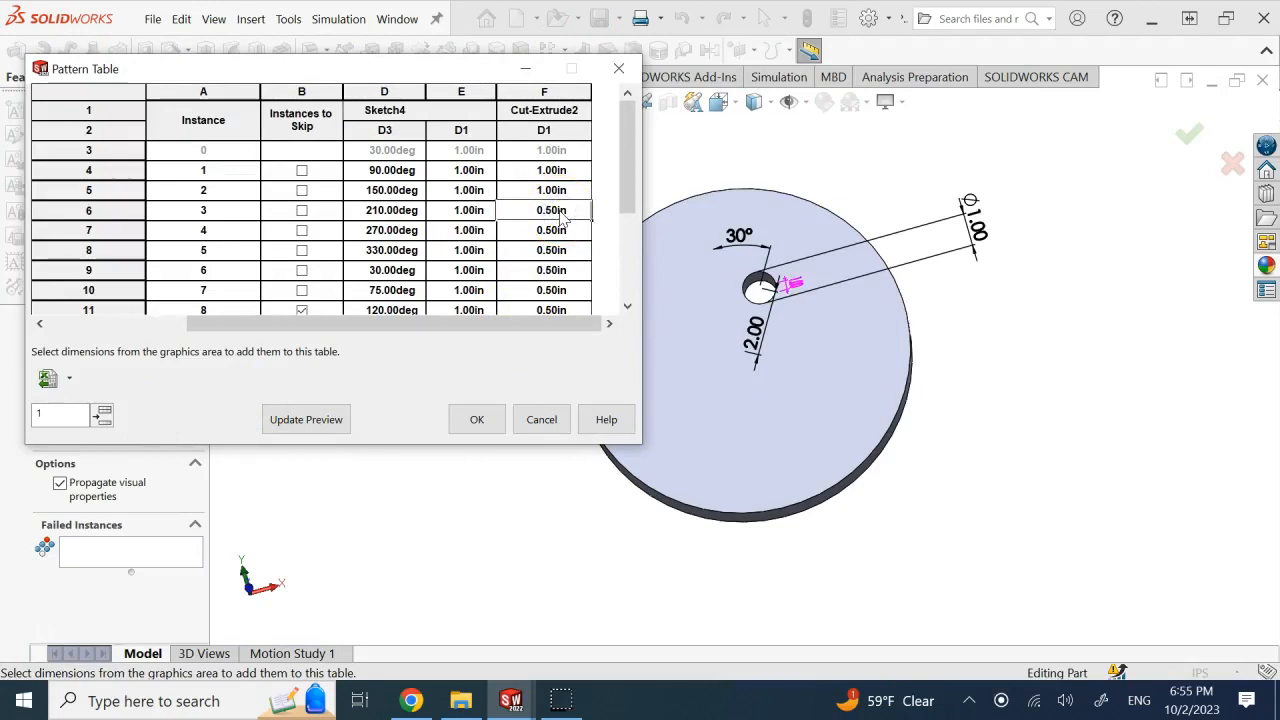
pyautogui.press('Return')
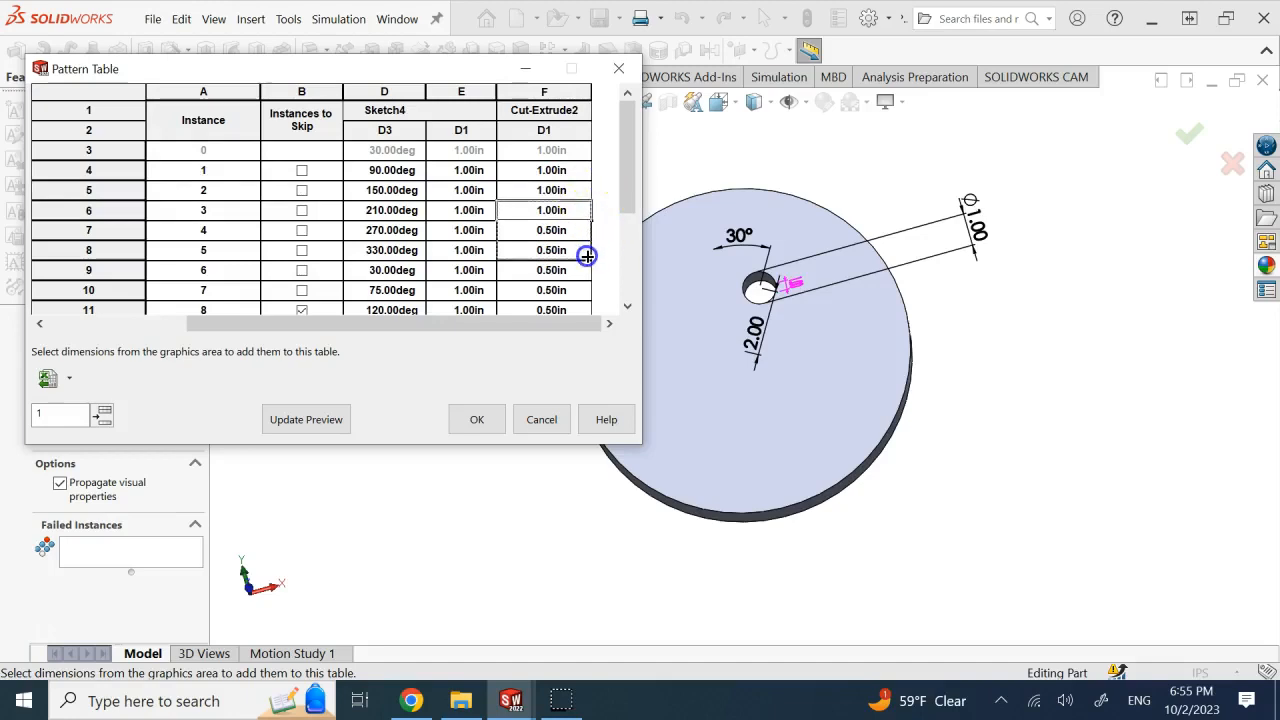
pyautogui.moveTo(586, 257); pyautogui.dragTo(586, 258)
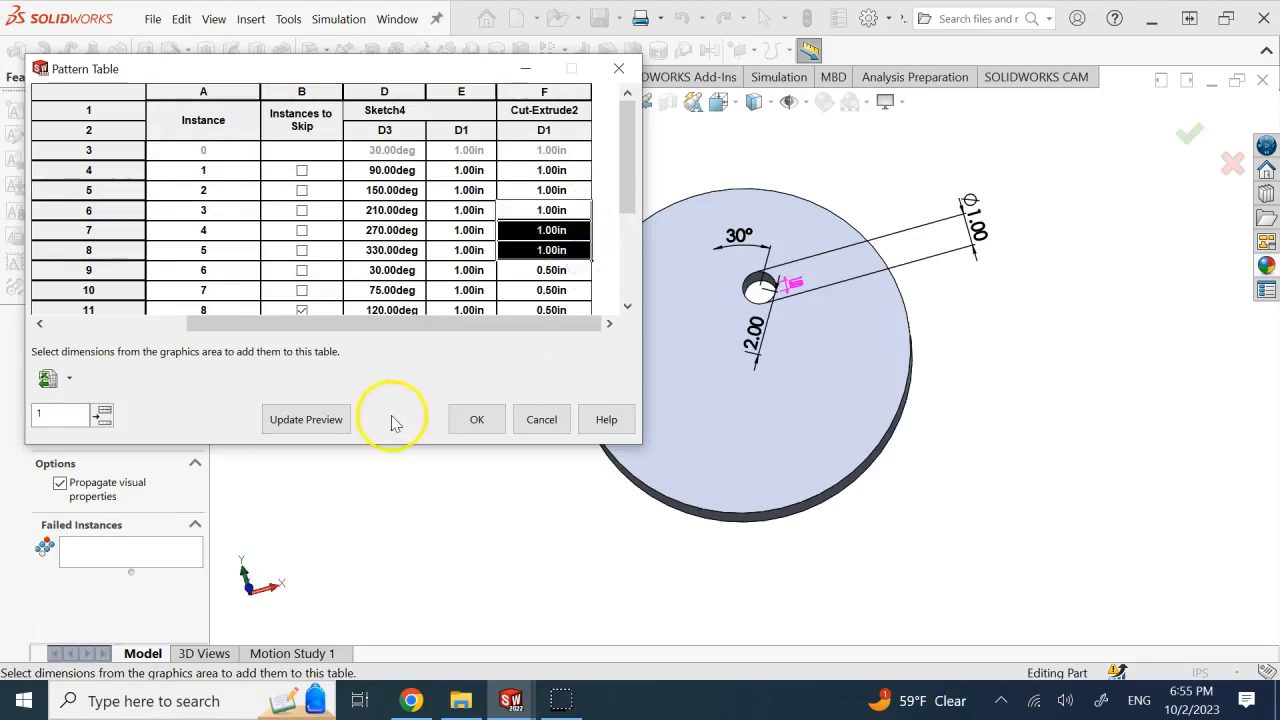
pyautogui.click(480, 422)
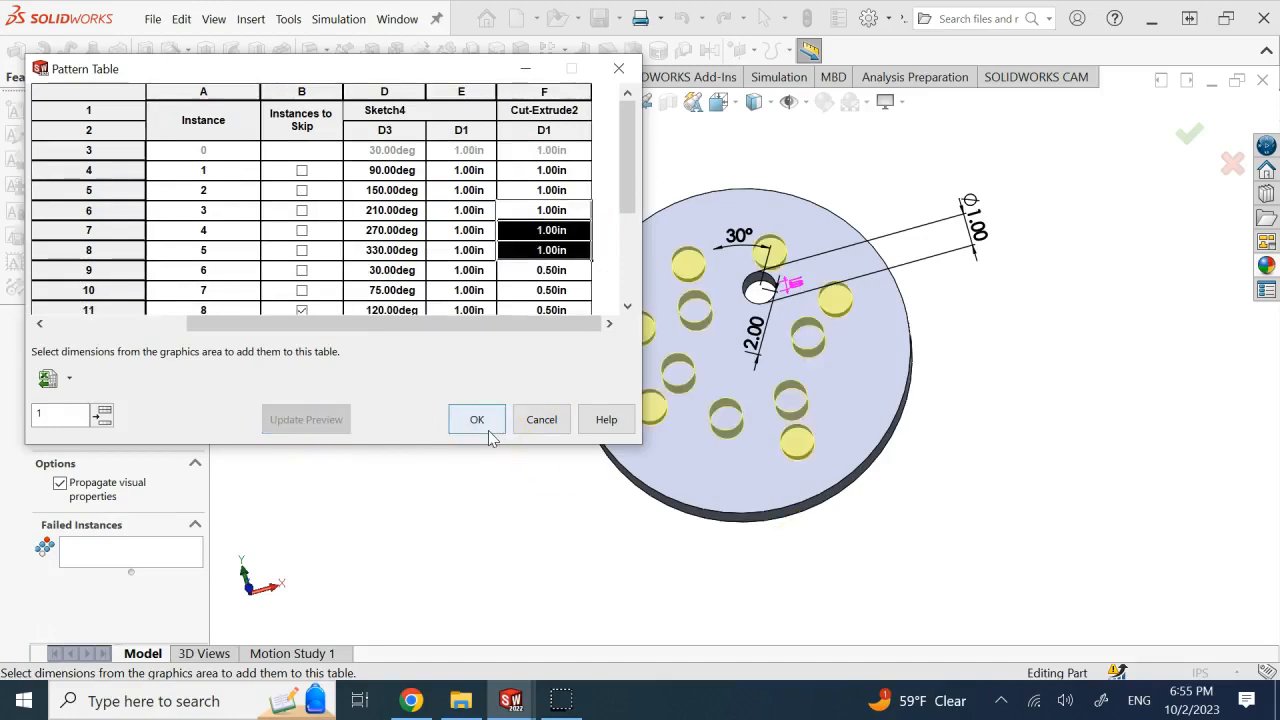
pyautogui.click(490, 432)
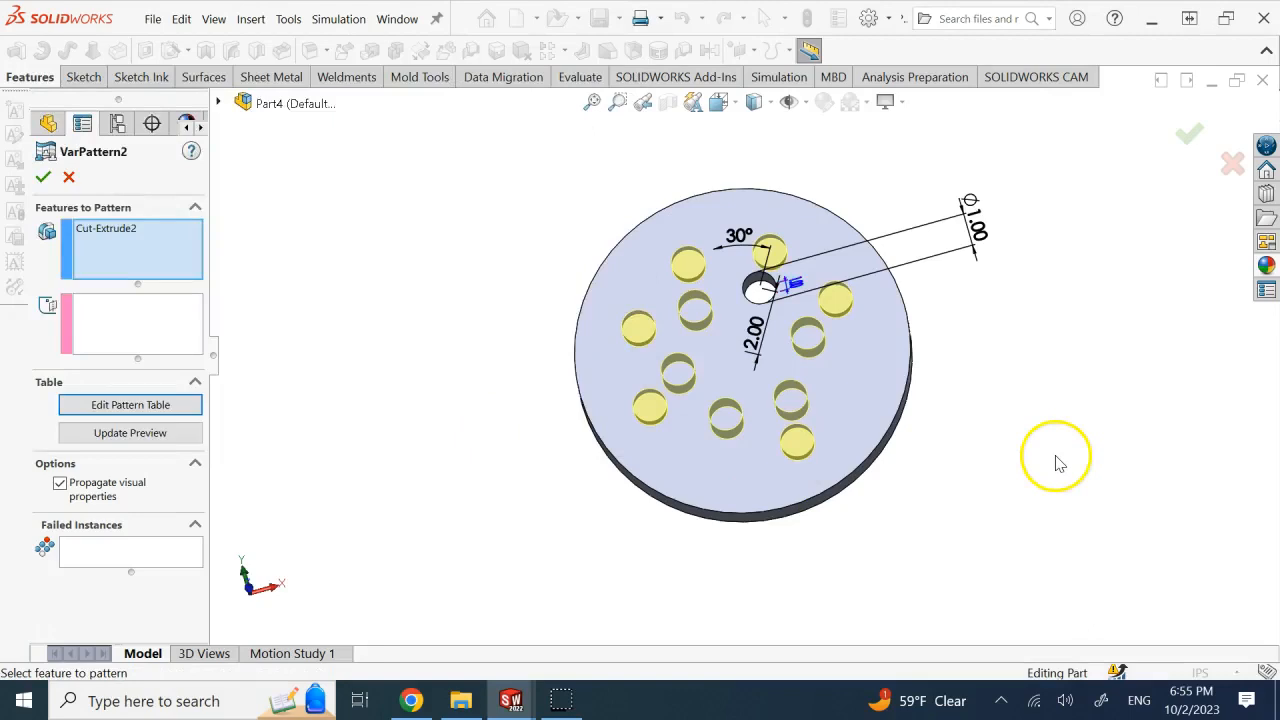
pyautogui.click(43, 177)
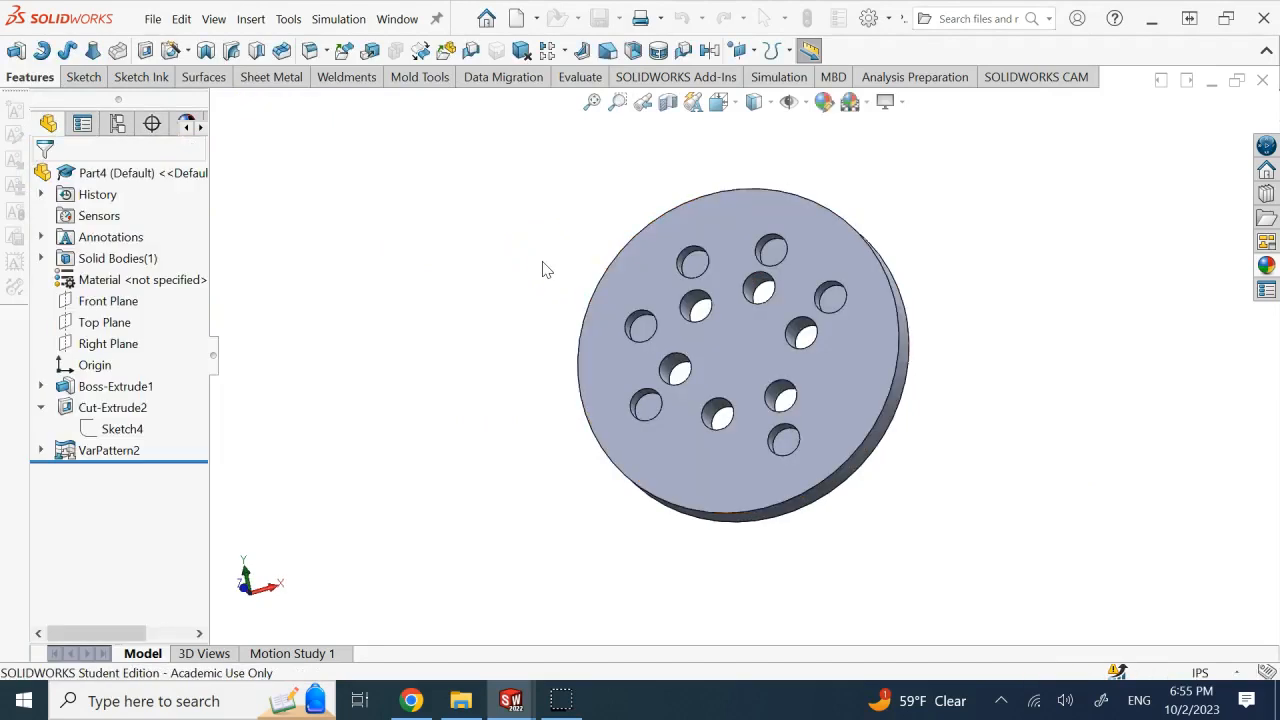
# Step: Examine the edited plate from different angles to compare the inner ring holes with the outer ring holes
pyautogui.click(530, 270)
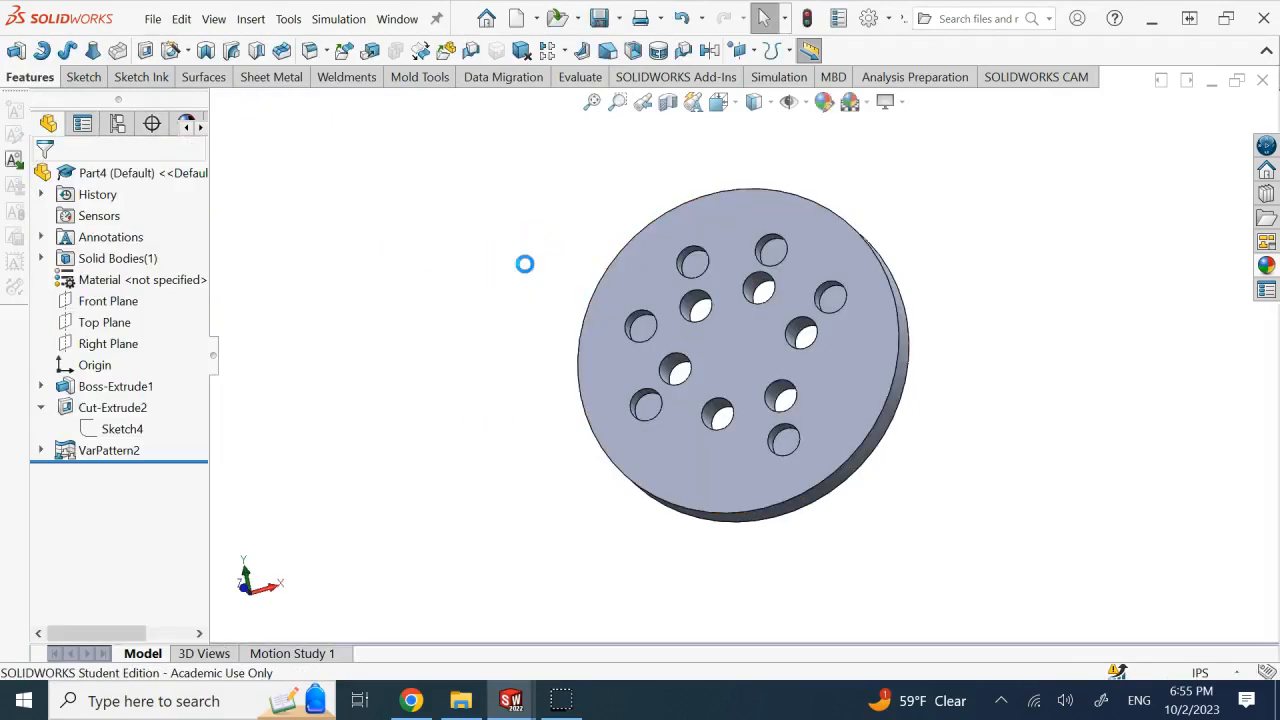
pyautogui.press('Right')
pyautogui.press('Right')
pyautogui.press('Right')
pyautogui.press('Right')
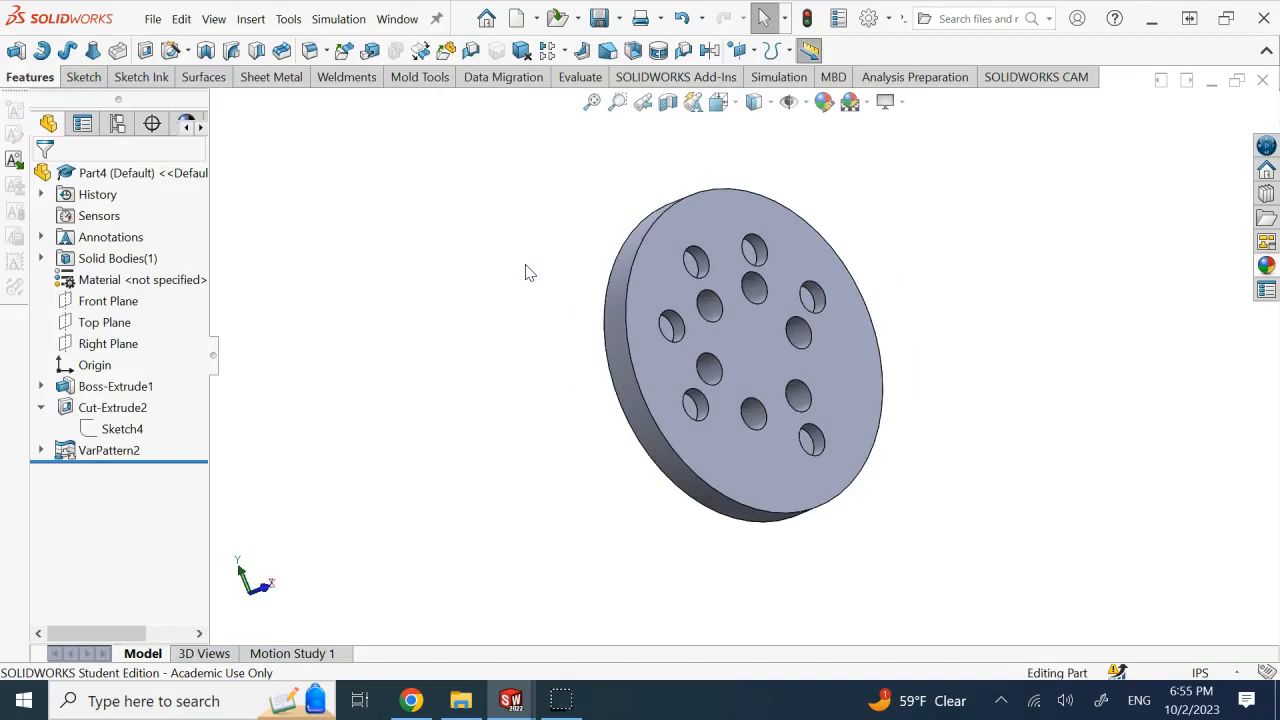
pyautogui.press('Right')
pyautogui.press('Right')
pyautogui.press('Right')
pyautogui.press('Right')
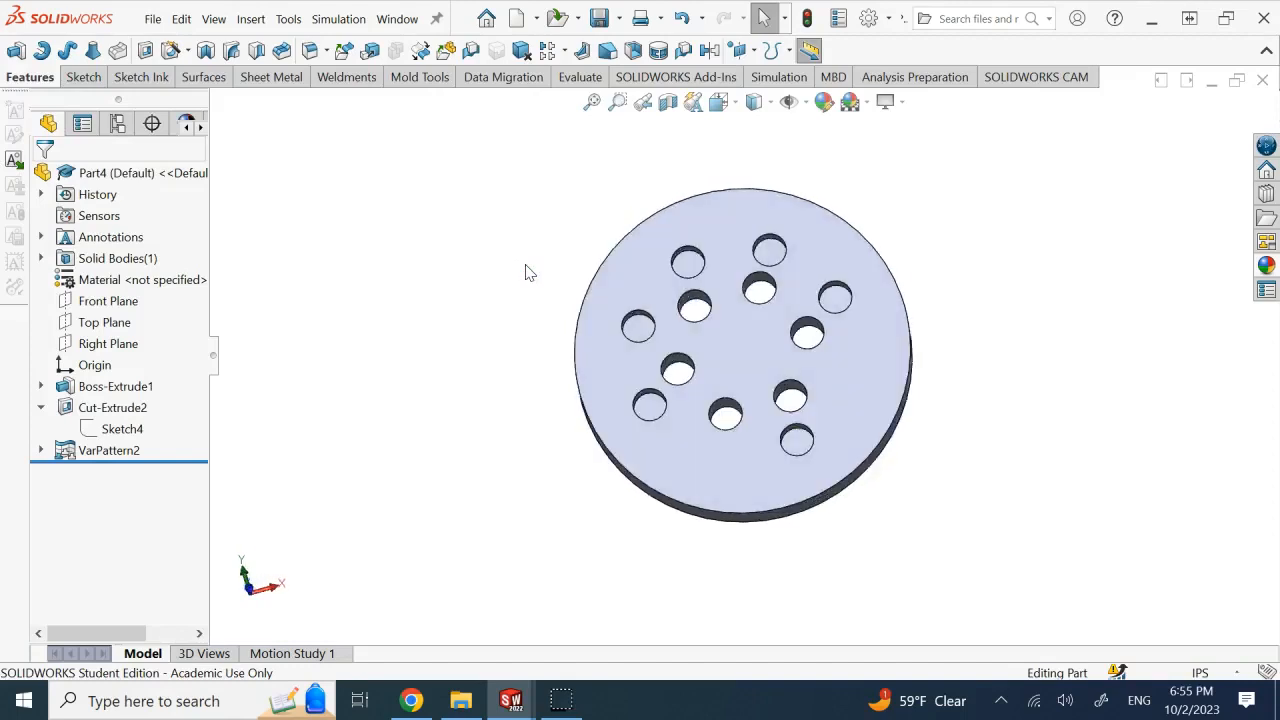